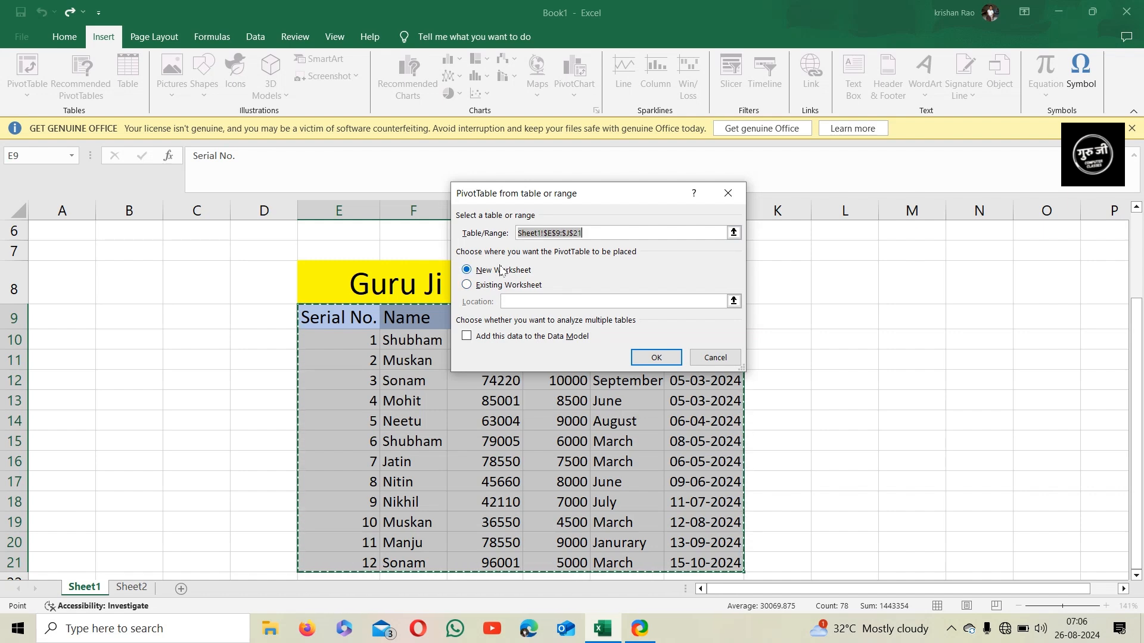
Create a PivotTable from the data range on a new worksheet and add the Name, Month and Salary fields
{"action": "left_click", "coordinate": [504, 271]}
{"action": "left_click", "coordinate": [654, 358]}
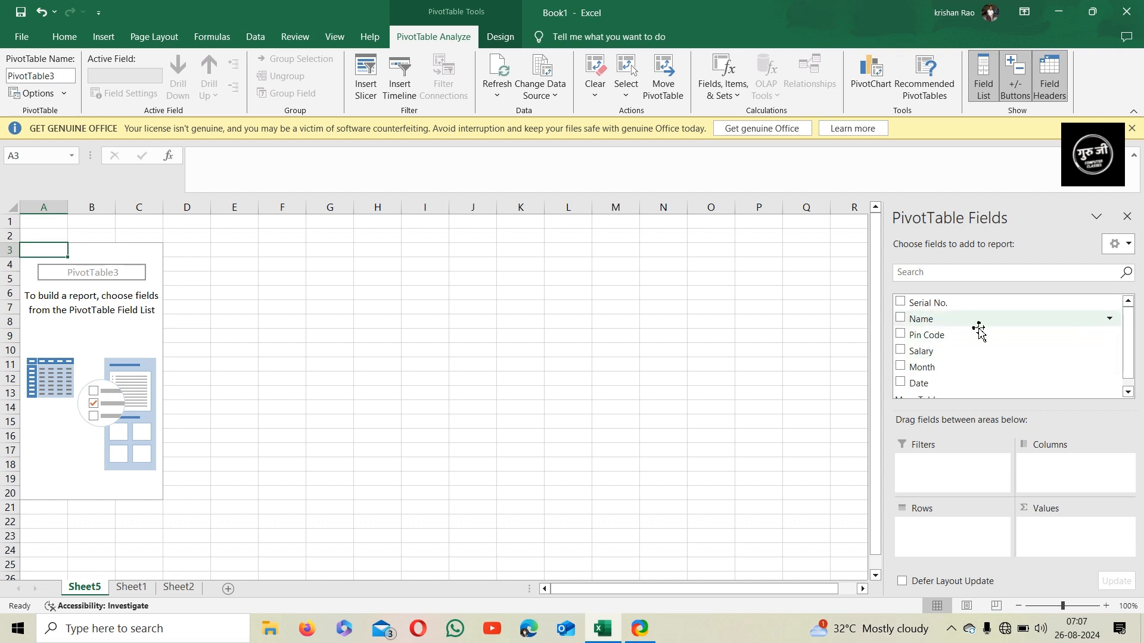
{"action": "left_click", "coordinate": [901, 320]}
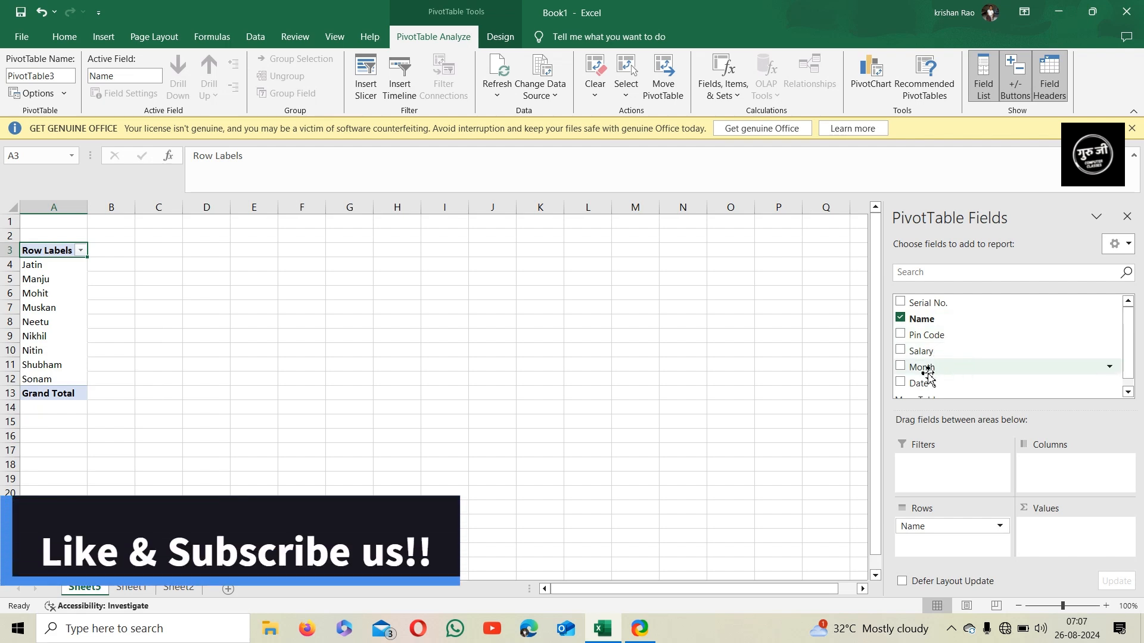
{"action": "left_click", "coordinate": [901, 368]}
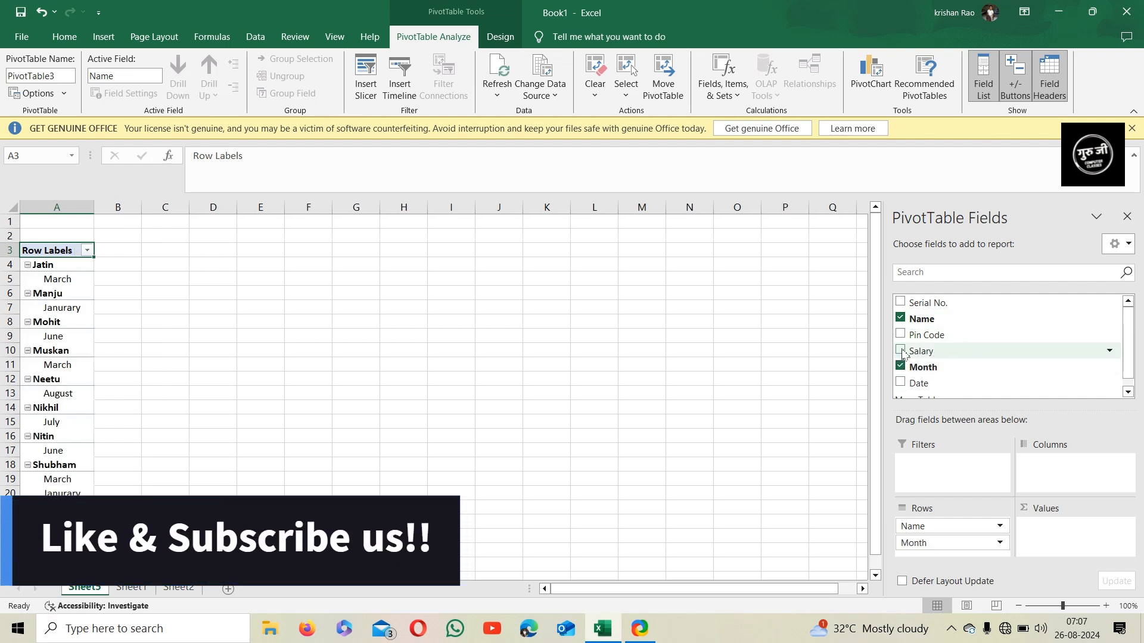
{"action": "left_click", "coordinate": [901, 351]}
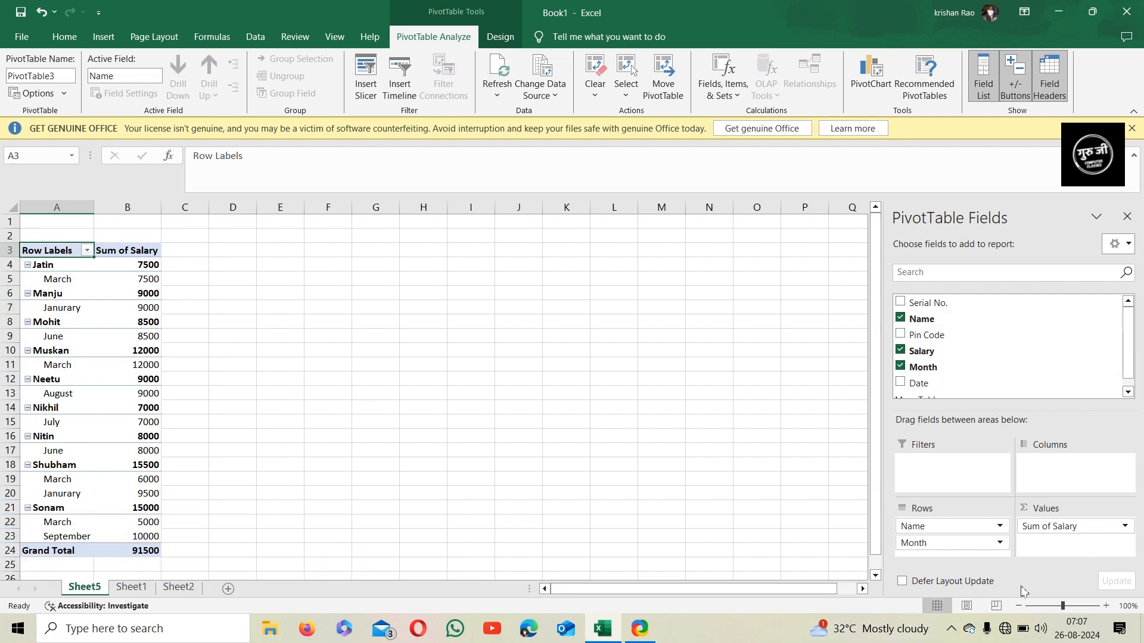
Zoom in and scroll through the pivot table to review salary totals by name and month
{"action": "left_click_drag", "start_coordinate": [1063, 606], "coordinate": [1070, 606]}
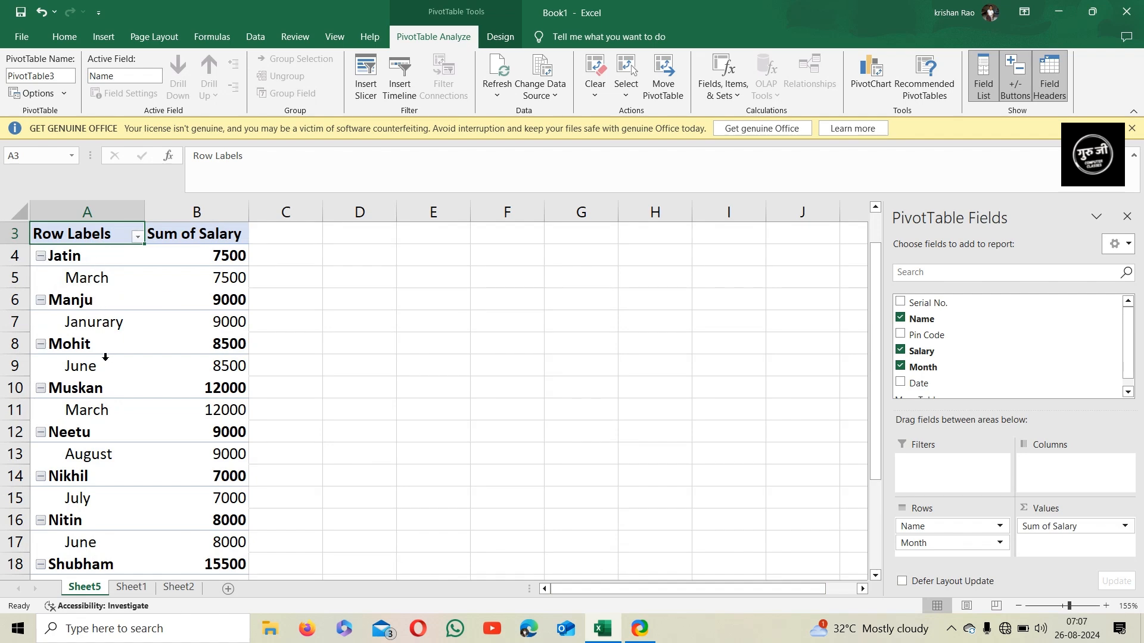
{"action": "scroll", "coordinate": [106, 357], "scroll_direction": "down", "scroll_amount": 5}
{"action": "scroll", "coordinate": [123, 360], "scroll_direction": "up", "scroll_amount": 6}
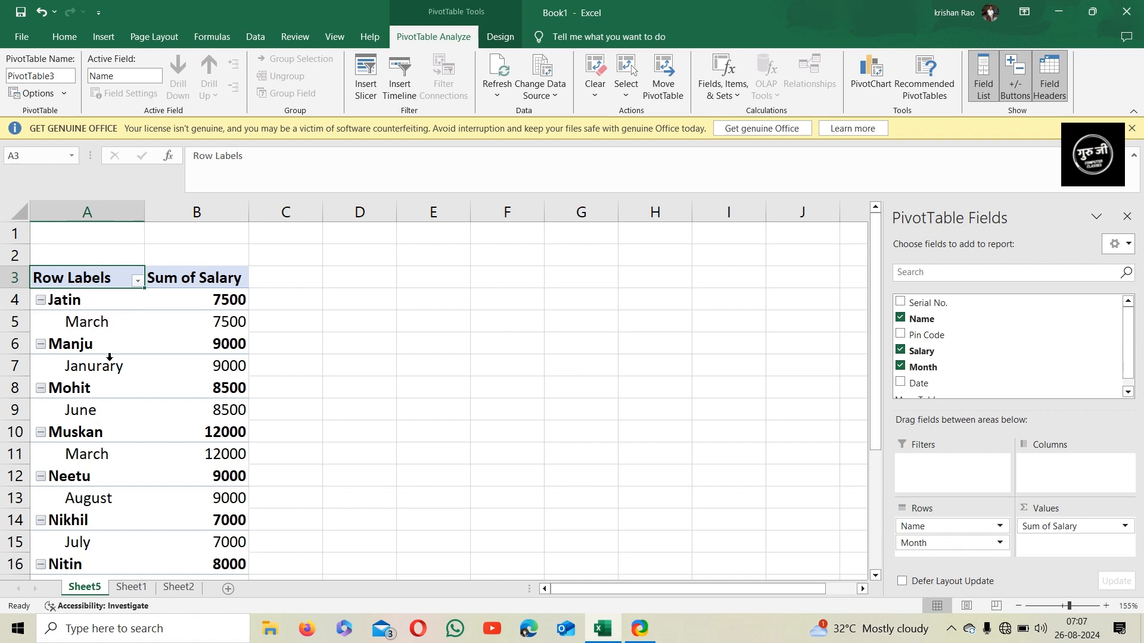
{"action": "scroll", "coordinate": [110, 358], "scroll_direction": "down", "scroll_amount": 1}
{"action": "scroll", "coordinate": [146, 417], "scroll_direction": "down", "scroll_amount": 3}
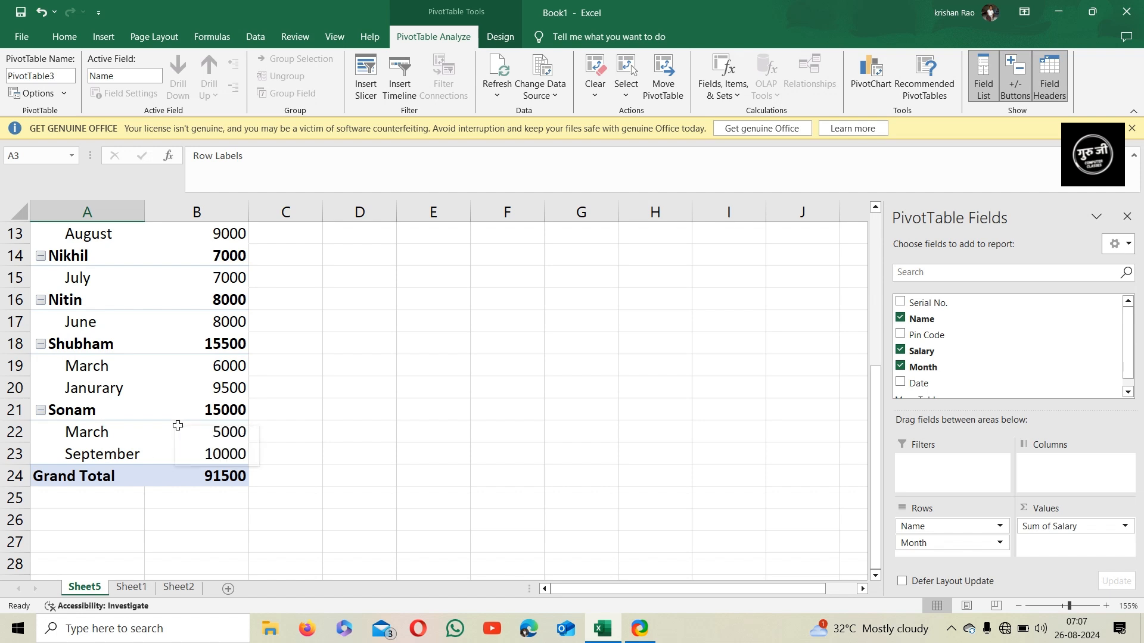
{"action": "scroll", "coordinate": [119, 426], "scroll_direction": "down", "scroll_amount": 1}
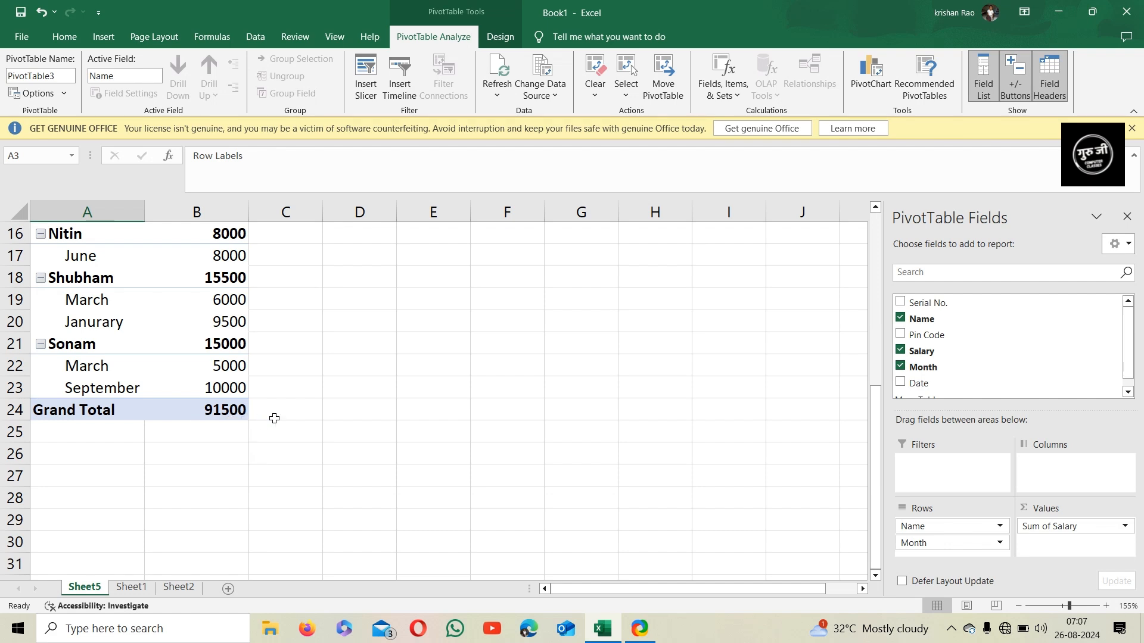
{"action": "scroll", "coordinate": [270, 420], "scroll_direction": "up", "scroll_amount": 5}
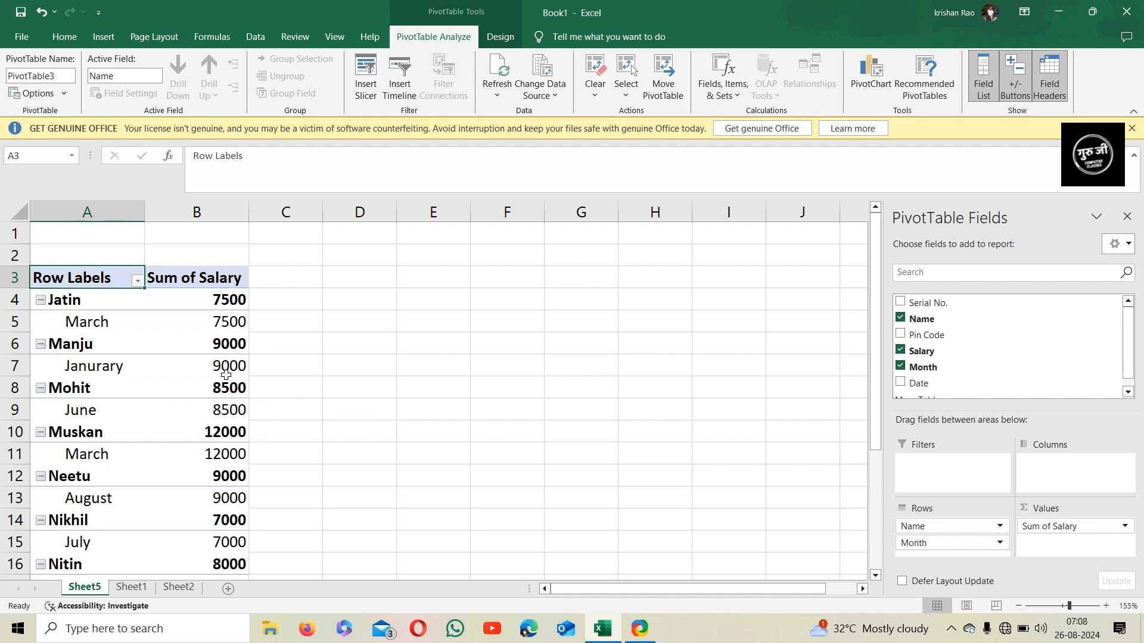
{"action": "scroll", "coordinate": [226, 374], "scroll_direction": "down", "scroll_amount": 2}
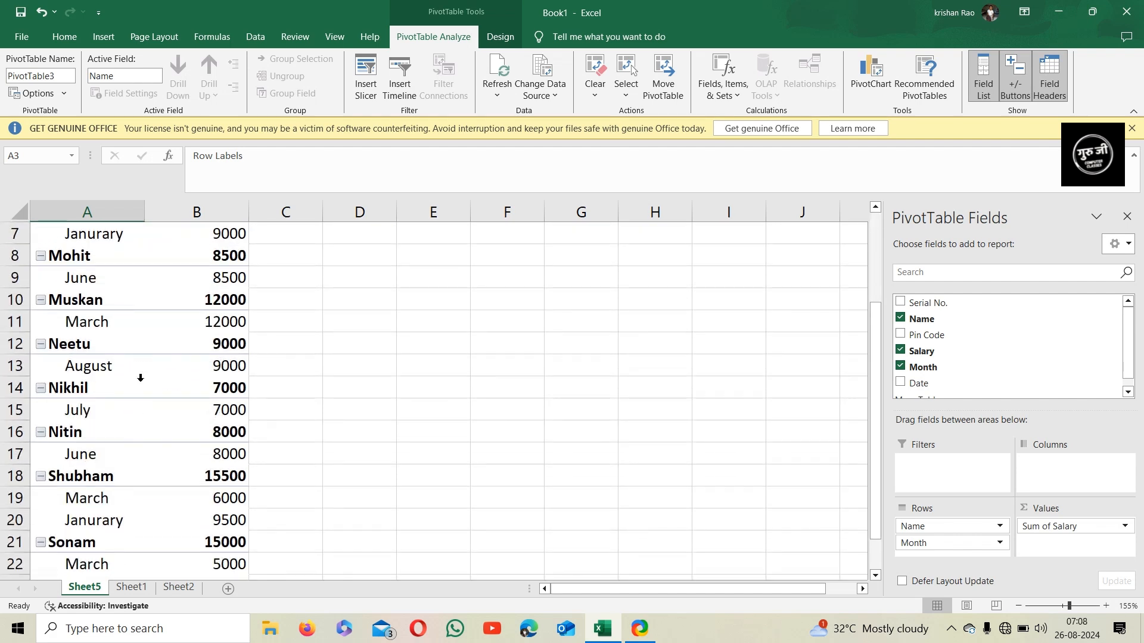
{"action": "scroll", "coordinate": [115, 417], "scroll_direction": "down", "scroll_amount": 2}
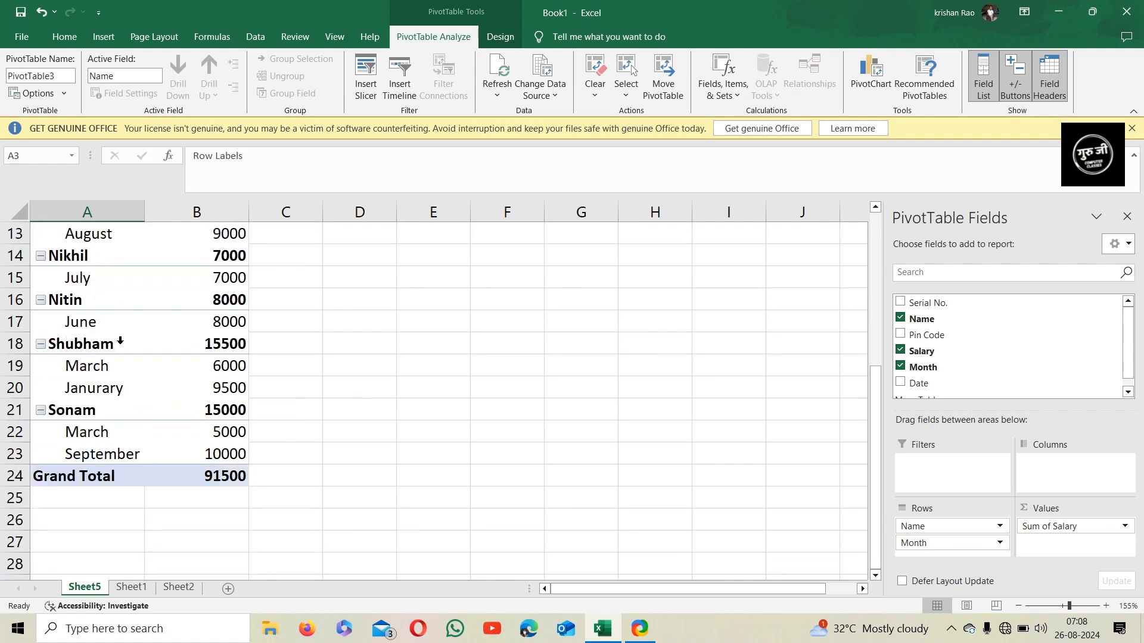
{"action": "scroll", "coordinate": [119, 357], "scroll_direction": "up", "scroll_amount": 4}
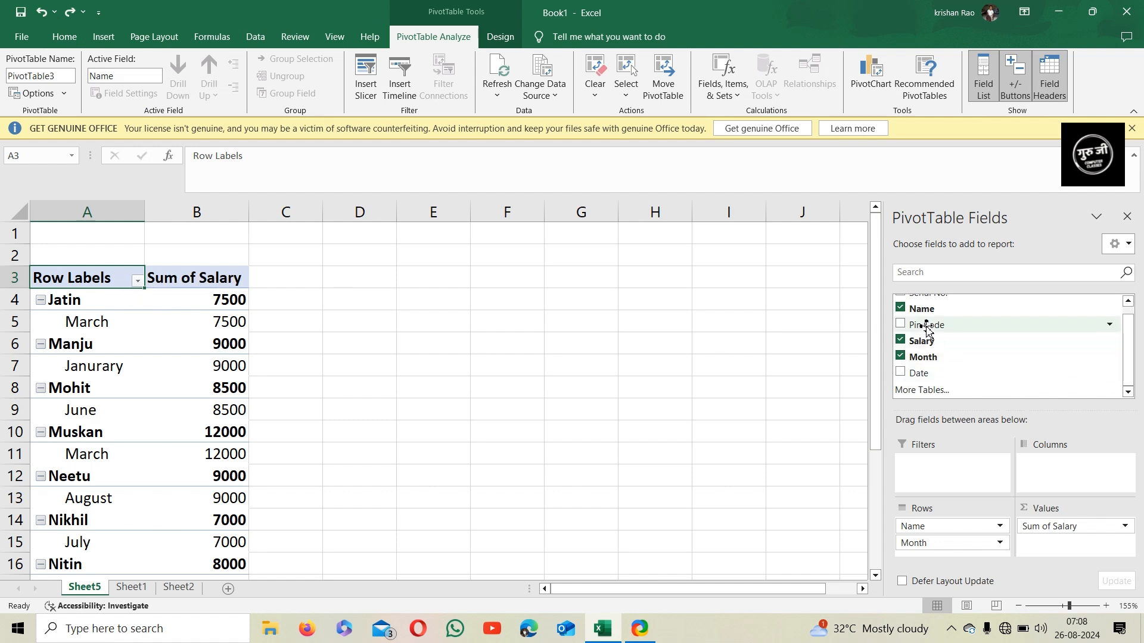
Add Pin Code as a report filter and filter the pivot table to pin code 52001
{"action": "mouse_move", "coordinate": [927, 329]}
{"action": "left_mouse_down"}
{"action": "mouse_move", "coordinate": [950, 327]}
{"action": "mouse_move", "coordinate": [971, 369]}
{"action": "mouse_move", "coordinate": [933, 480]}
{"action": "mouse_move", "coordinate": [944, 477]}
{"action": "left_mouse_up"}
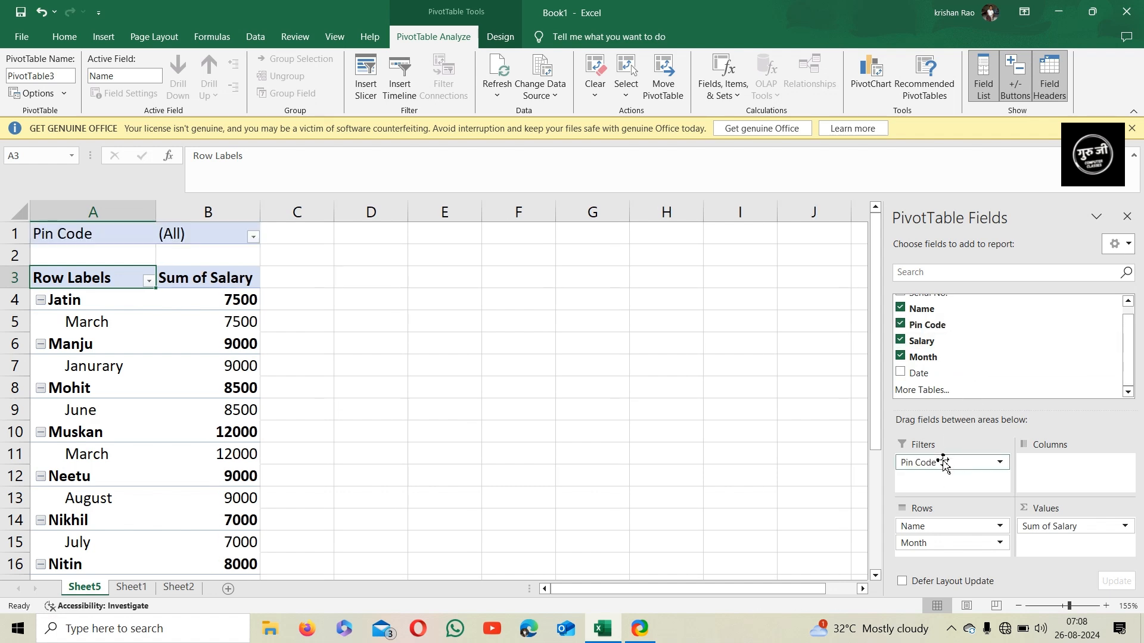
{"action": "left_click", "coordinate": [253, 237]}
{"action": "scroll", "coordinate": [111, 337], "scroll_direction": "down", "scroll_amount": 1}
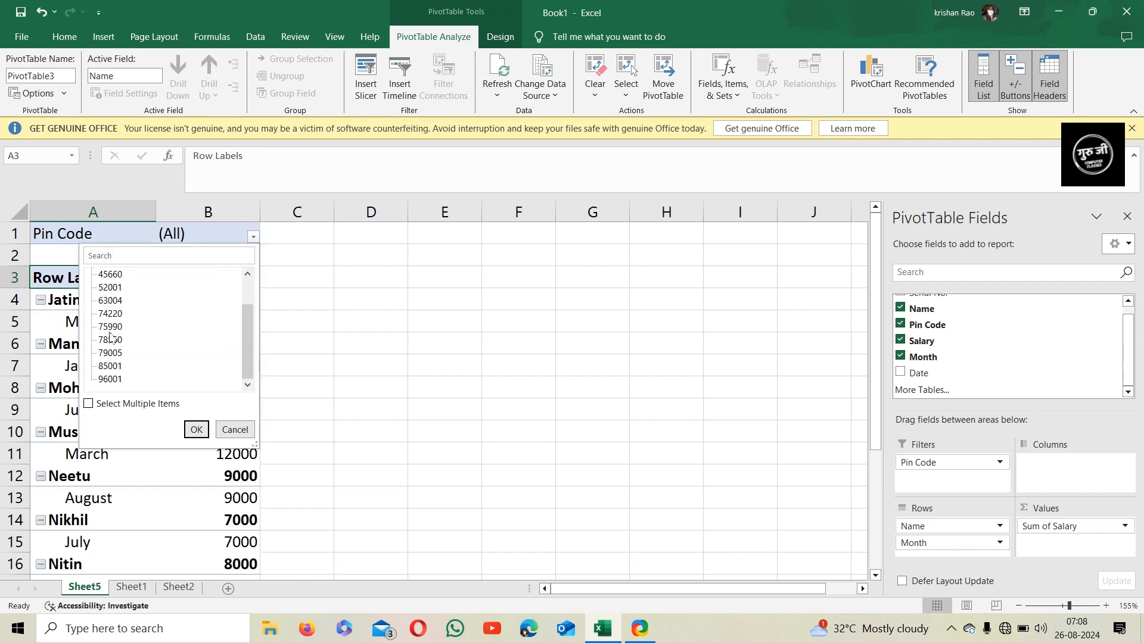
{"action": "scroll", "coordinate": [109, 360], "scroll_direction": "up", "scroll_amount": 1}
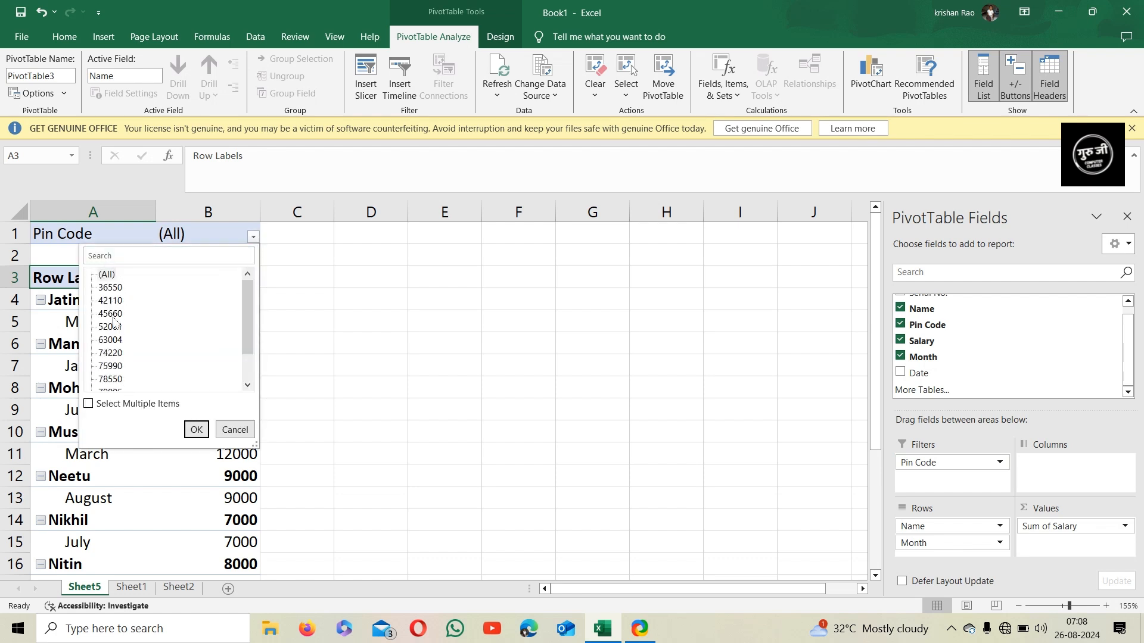
{"action": "left_click", "coordinate": [110, 327]}
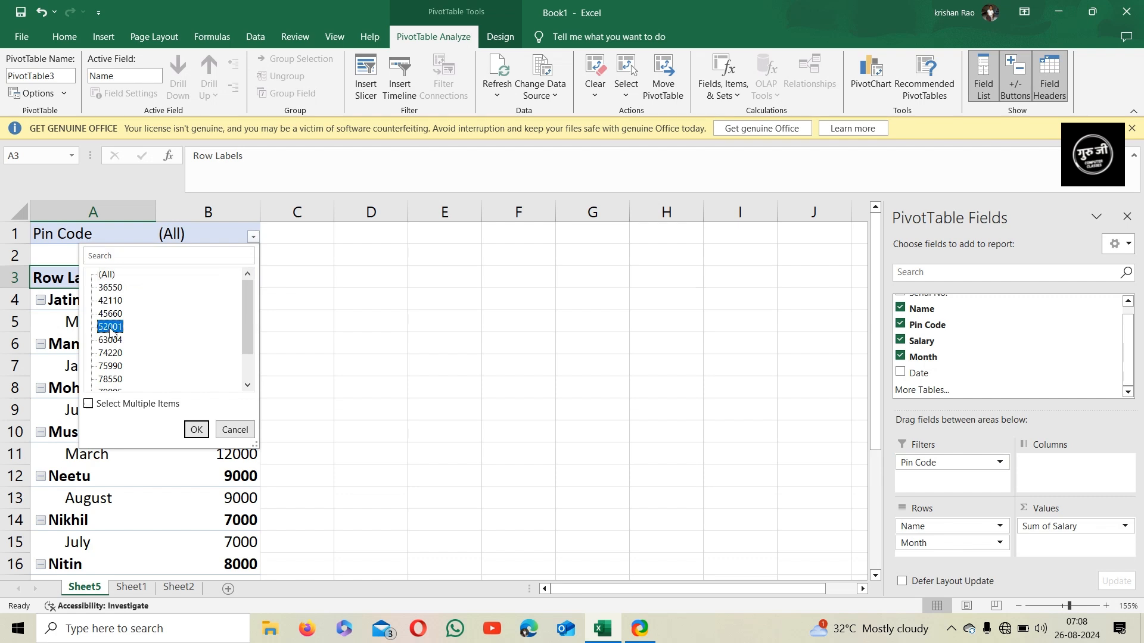
{"action": "left_click", "coordinate": [195, 430]}
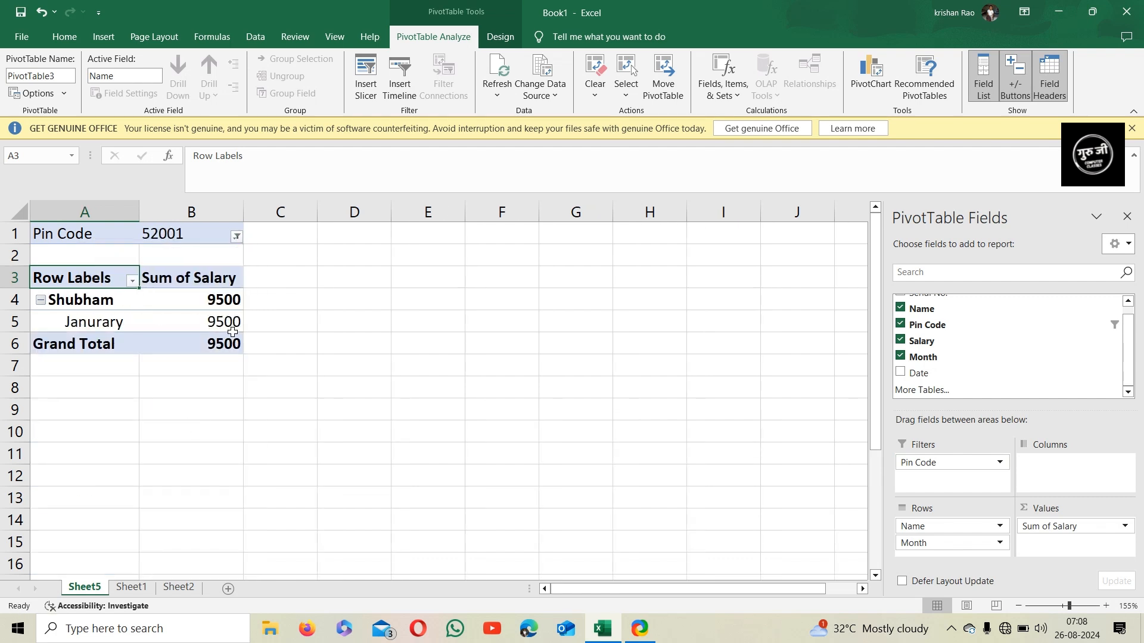
Change the Pin Code filter to 74220
{"action": "left_click", "coordinate": [235, 238]}
{"action": "left_click", "coordinate": [93, 354]}
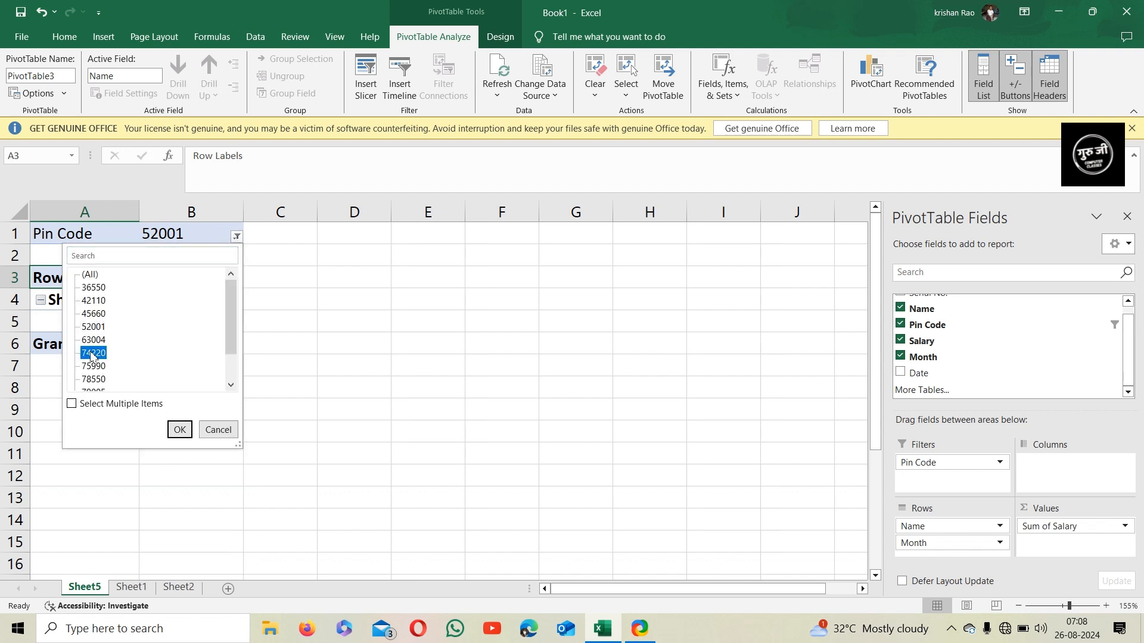
{"action": "left_click", "coordinate": [179, 430]}
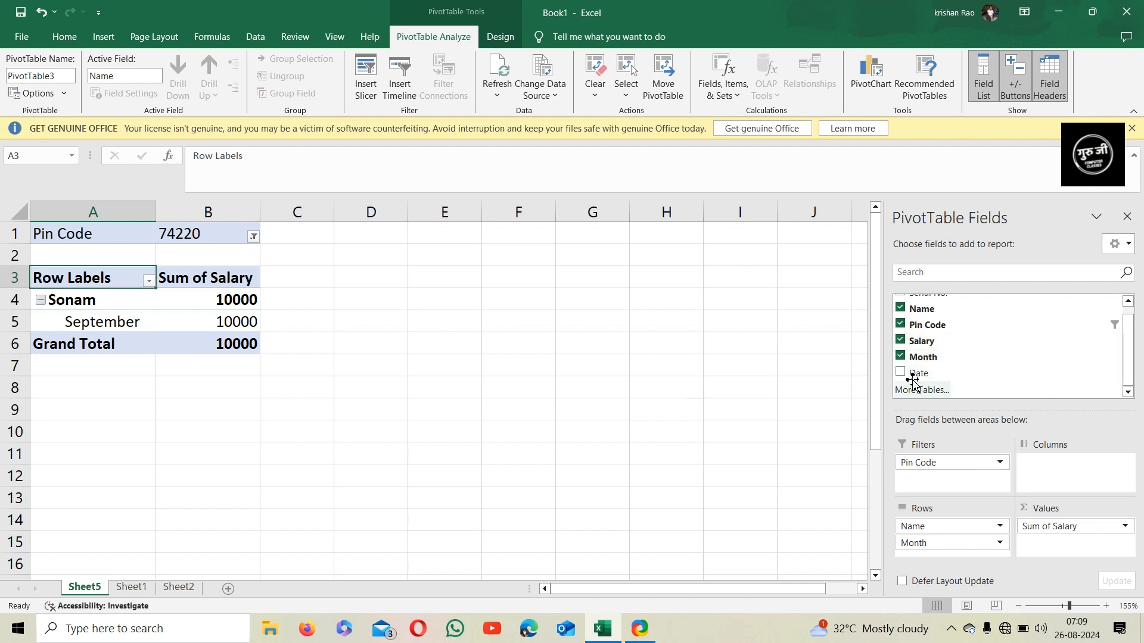
Add Date to the columns area and filter the month column labels to show only Mar
{"action": "mouse_move", "coordinate": [922, 373]}
{"action": "left_mouse_down"}
{"action": "mouse_move", "coordinate": [966, 392]}
{"action": "mouse_move", "coordinate": [1051, 478]}
{"action": "left_mouse_up"}
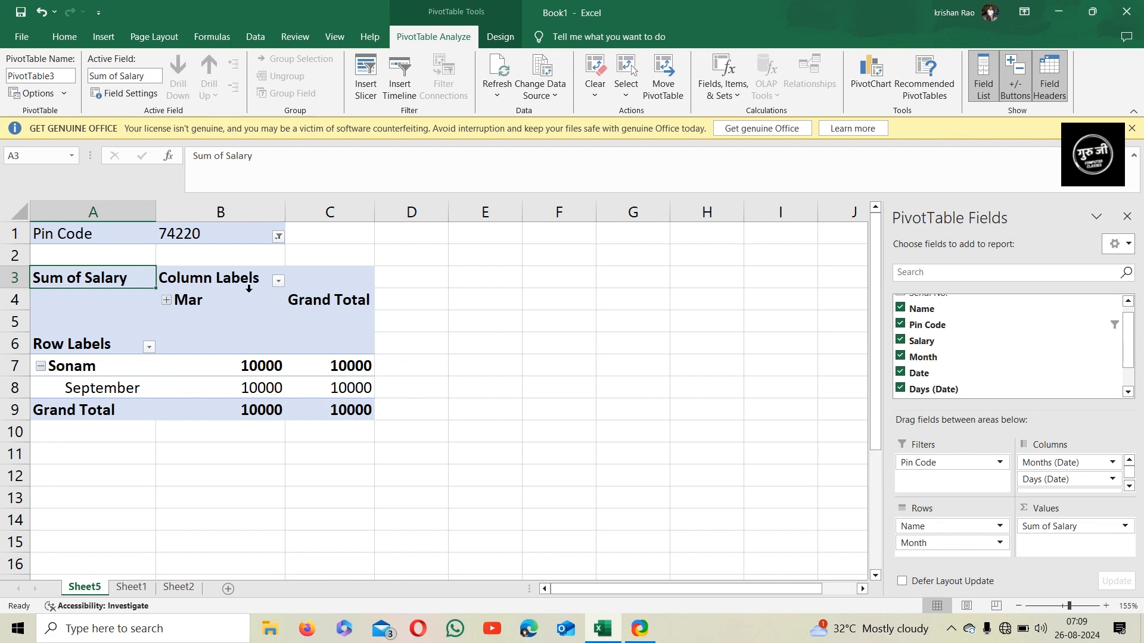
{"action": "left_click", "coordinate": [278, 281]}
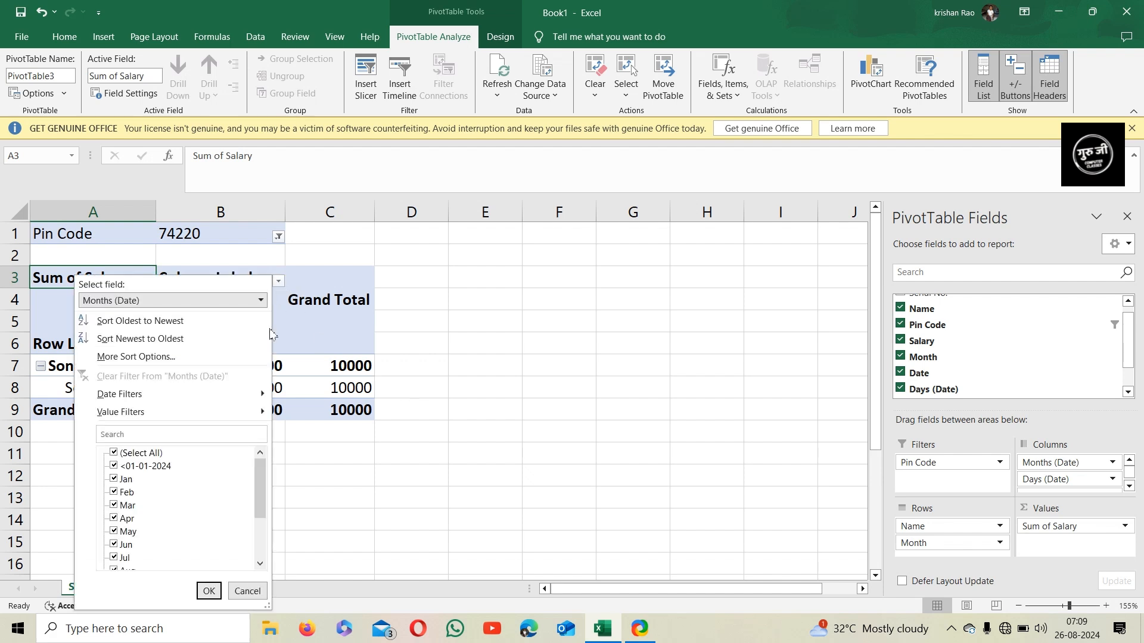
{"action": "scroll", "coordinate": [149, 474], "scroll_direction": "down", "scroll_amount": 2}
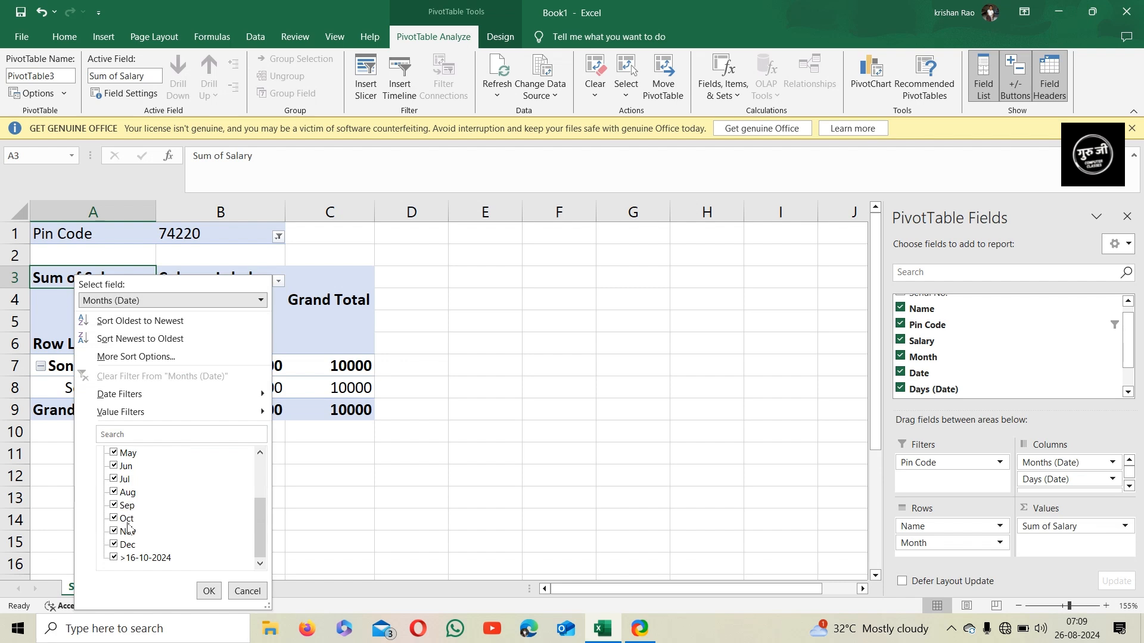
{"action": "scroll", "coordinate": [127, 509], "scroll_direction": "up", "scroll_amount": 3}
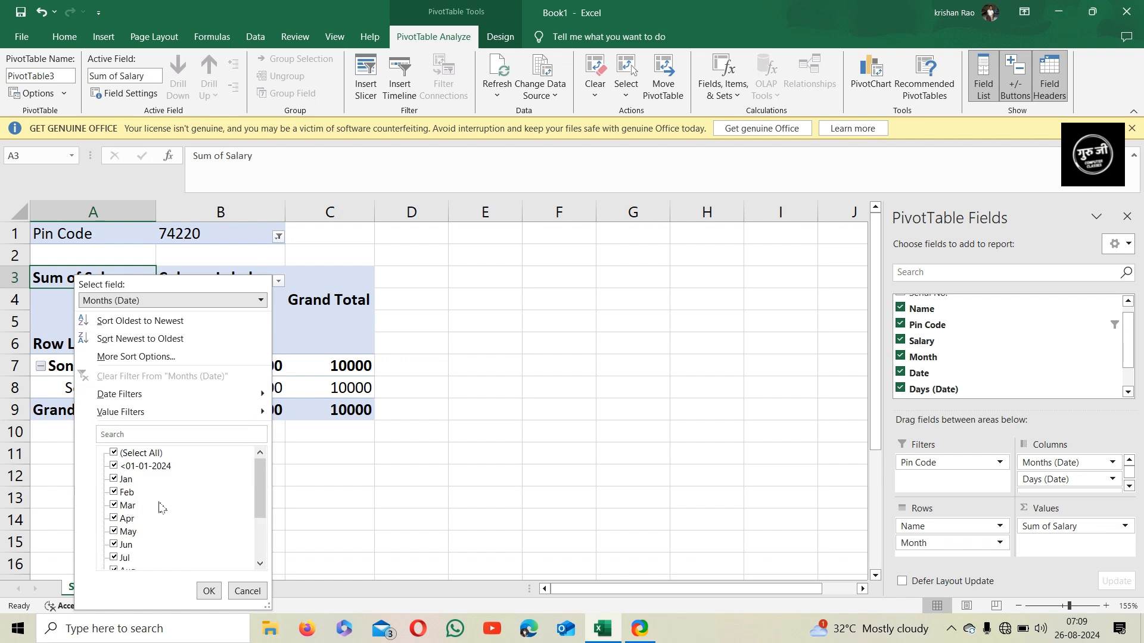
{"action": "scroll", "coordinate": [117, 512], "scroll_direction": "down", "scroll_amount": 2}
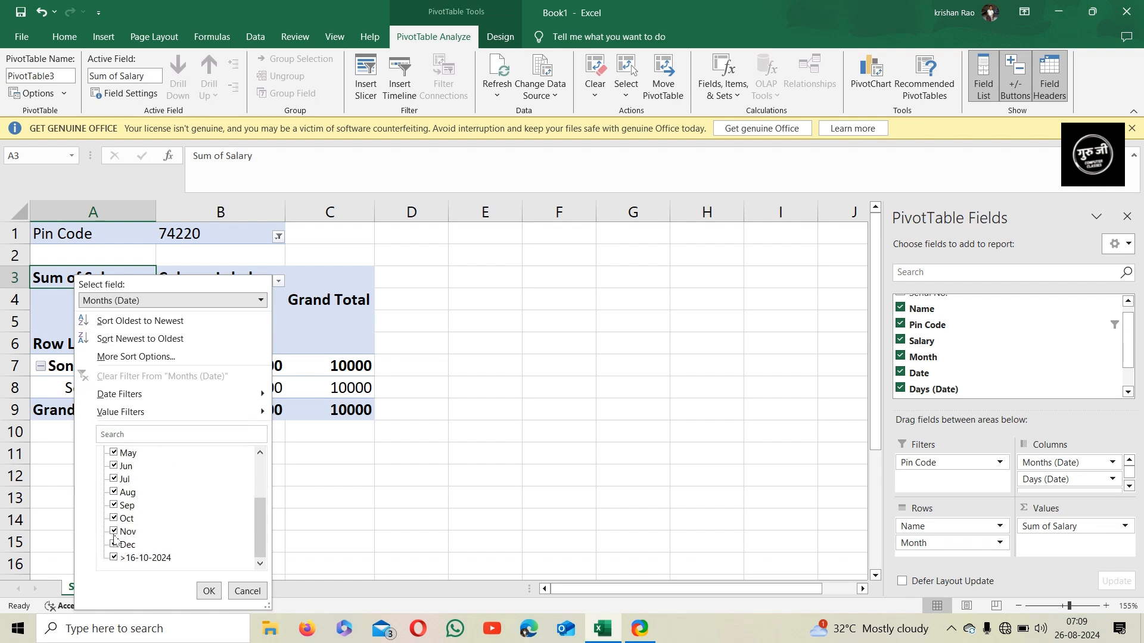
{"action": "scroll", "coordinate": [115, 510], "scroll_direction": "up", "scroll_amount": 2}
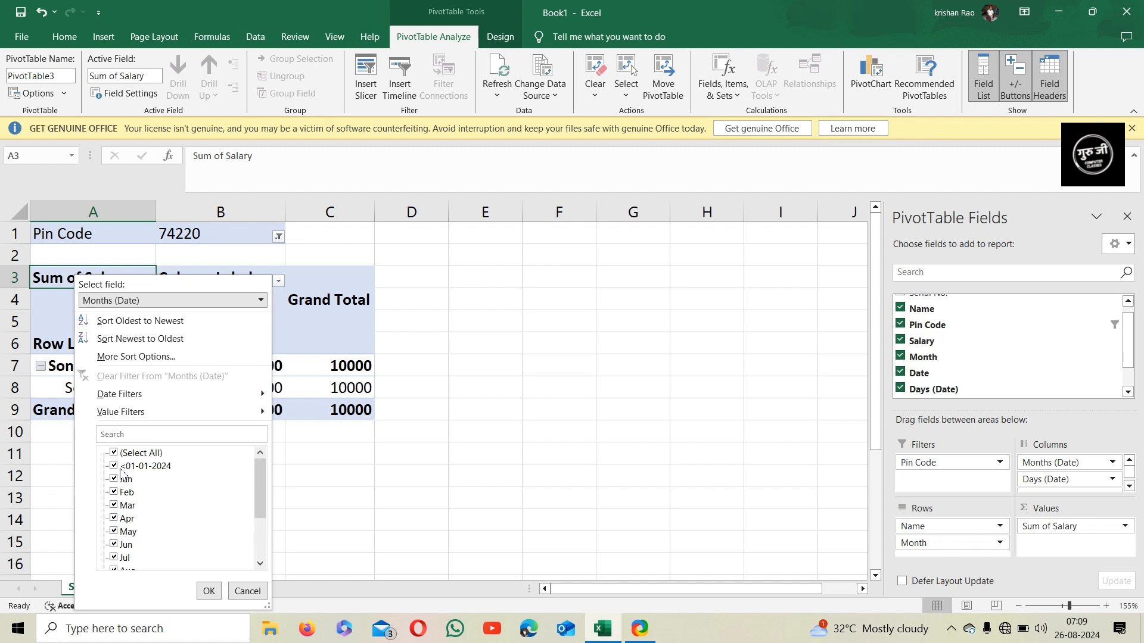
{"action": "left_click", "coordinate": [115, 506]}
{"action": "left_click", "coordinate": [114, 454]}
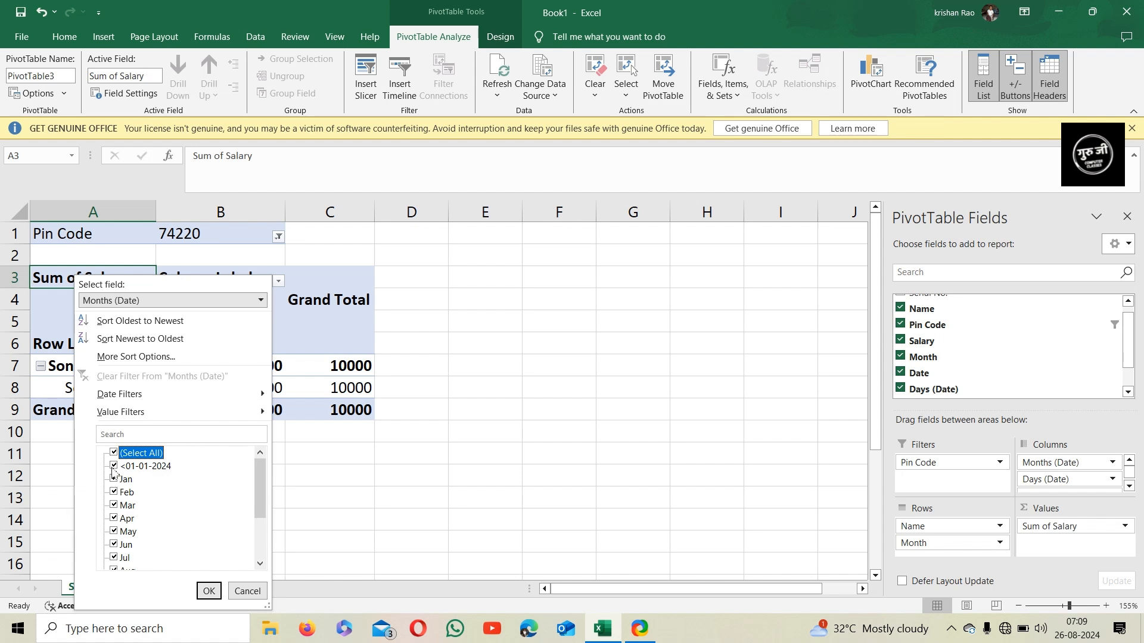
{"action": "left_click", "coordinate": [114, 454]}
{"action": "left_click", "coordinate": [114, 506]}
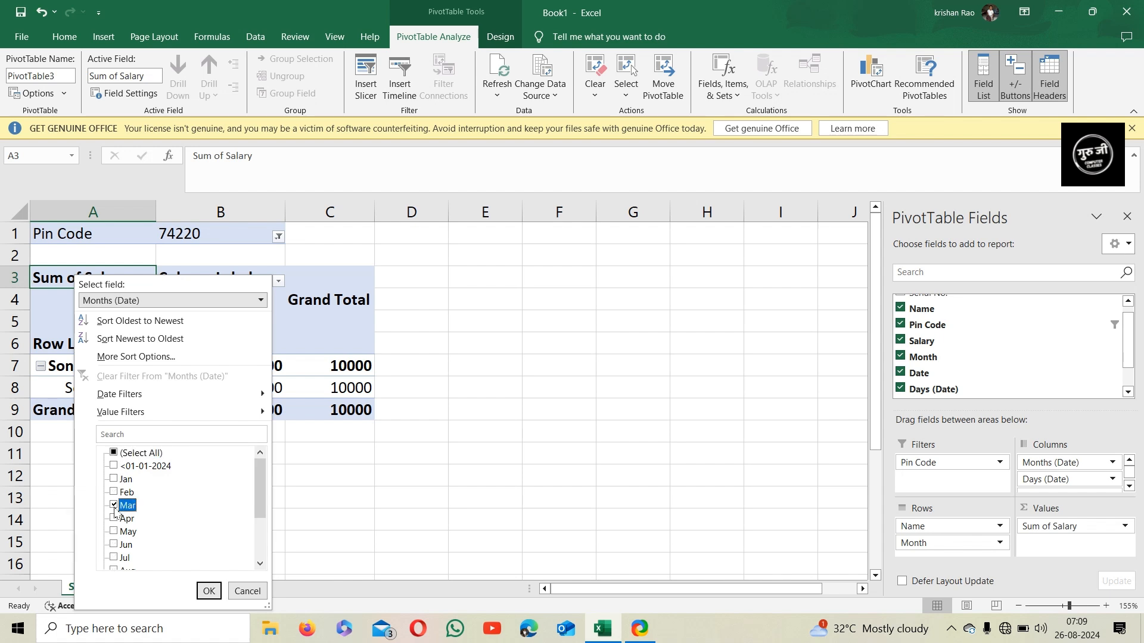
{"action": "left_click", "coordinate": [208, 592]}
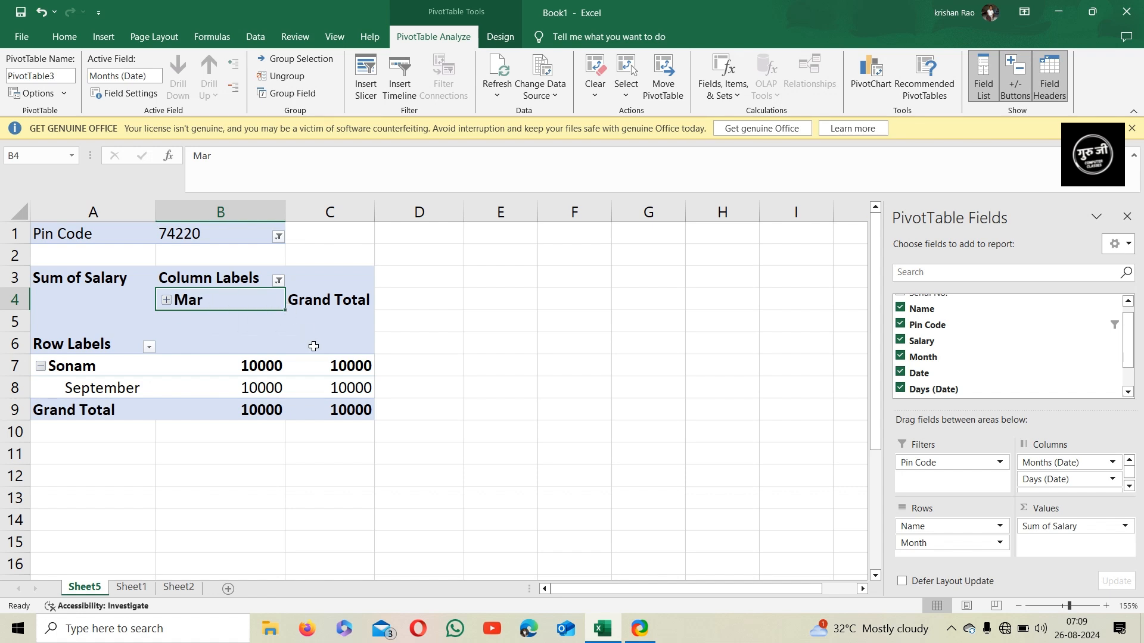
{"action": "double_click", "coordinate": [212, 301]}
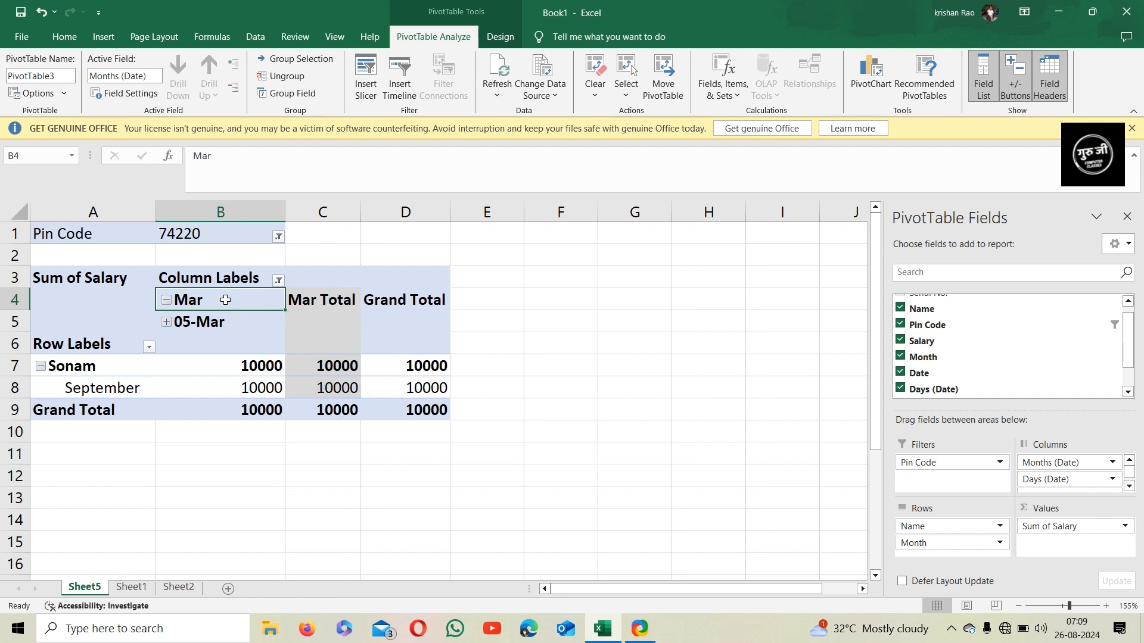
{"action": "left_click", "coordinate": [167, 302]}
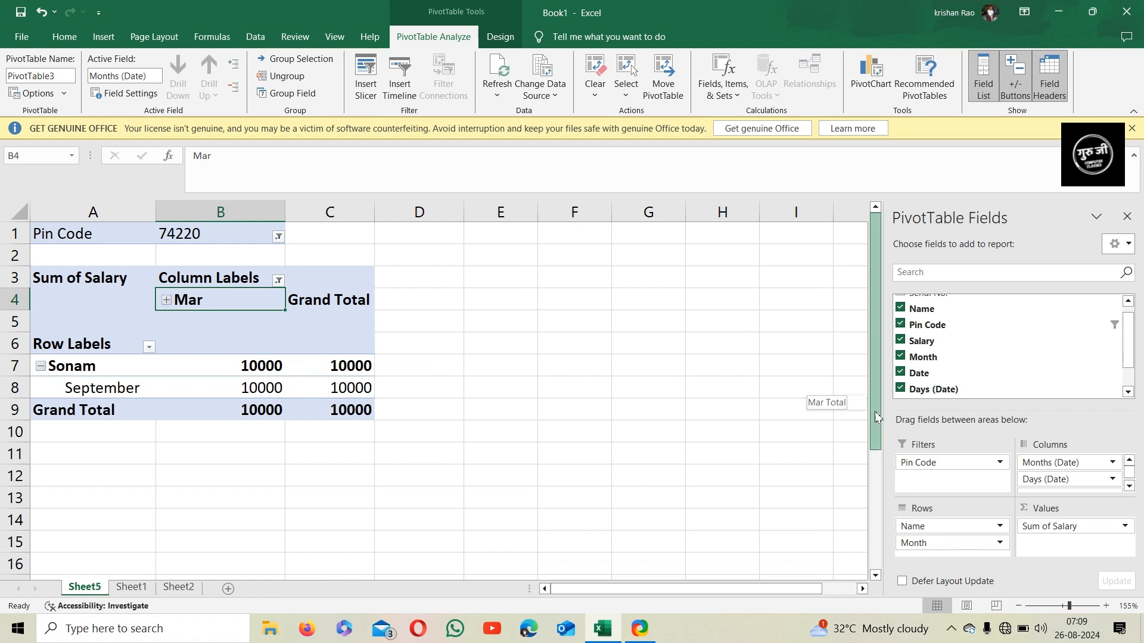
{"action": "left_click", "coordinate": [278, 237]}
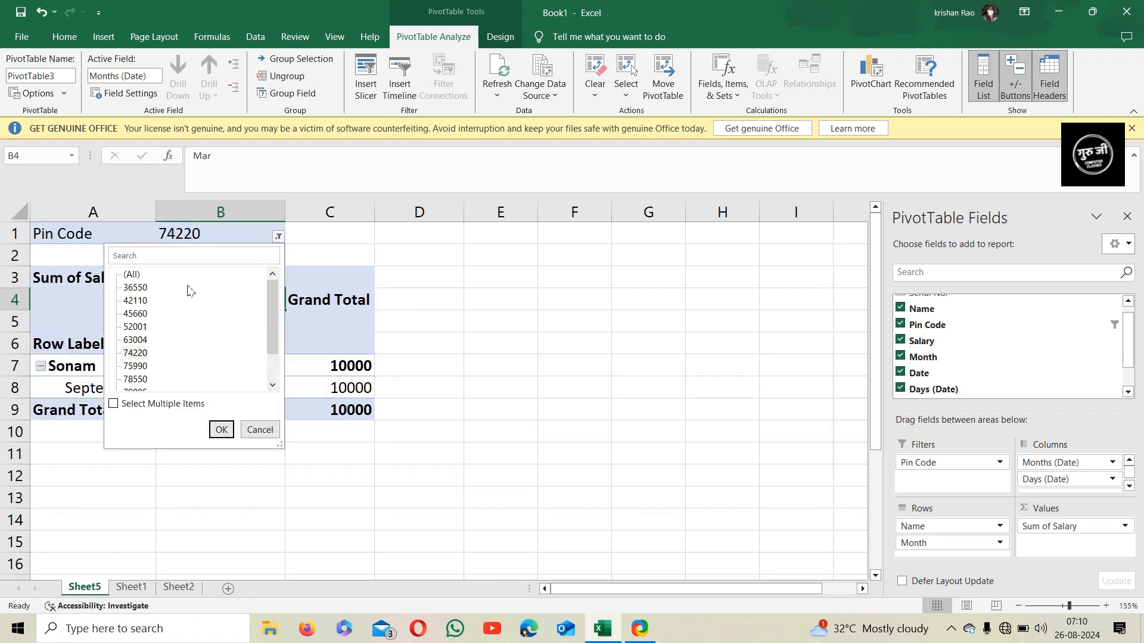
{"action": "left_click", "coordinate": [279, 237]}
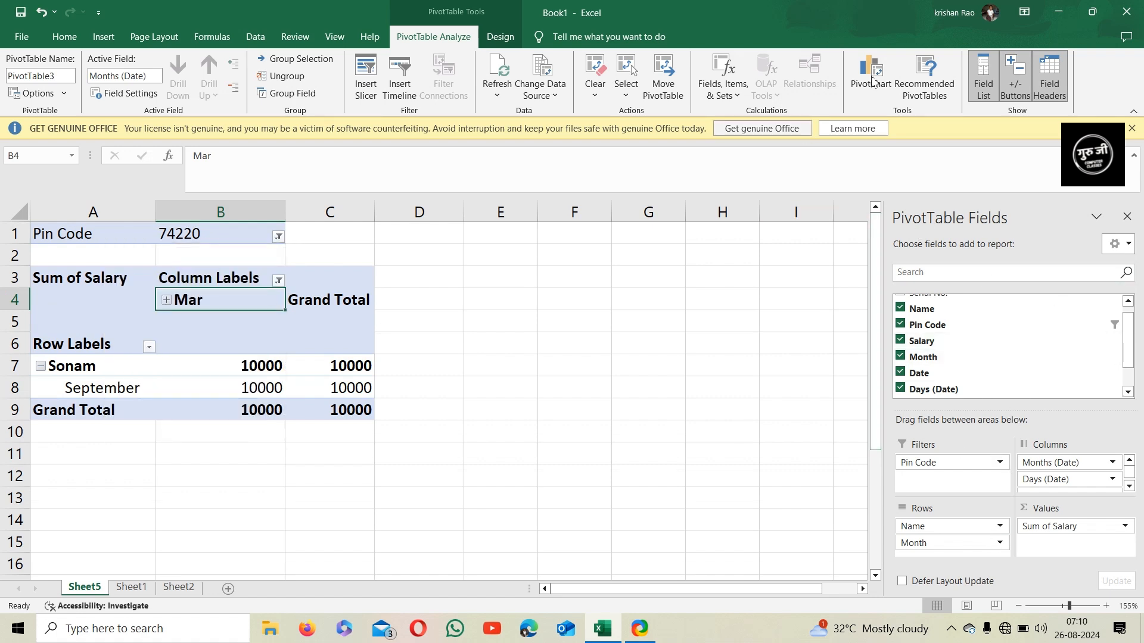
Turn off the pivot table's field headers while keeping the field list shown
{"action": "left_click", "coordinate": [986, 85]}
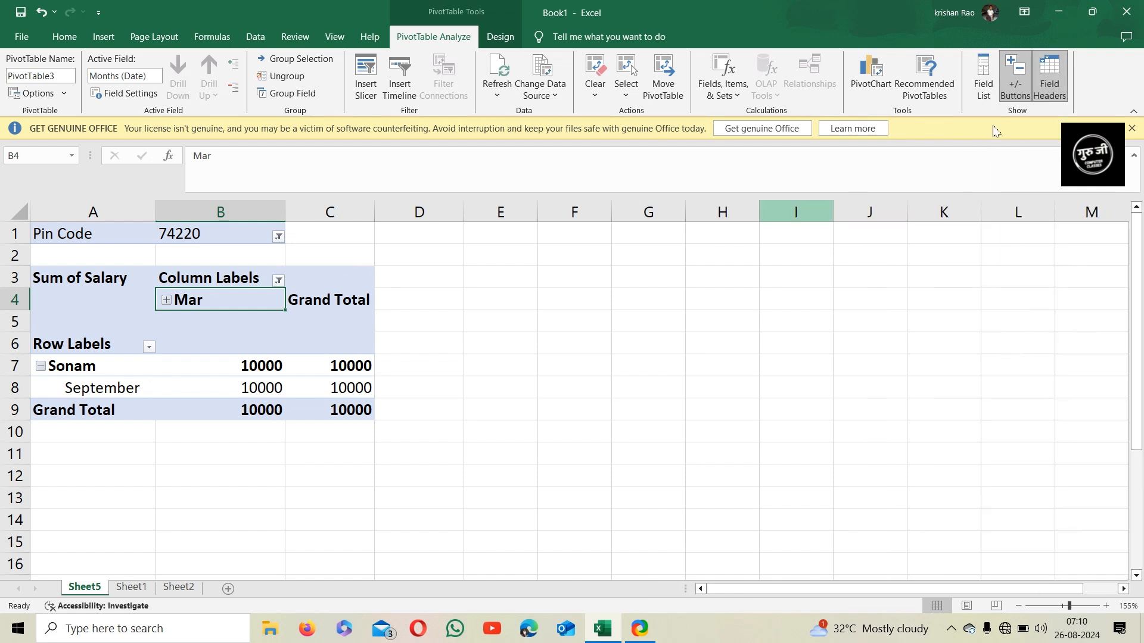
{"action": "left_click", "coordinate": [1050, 81]}
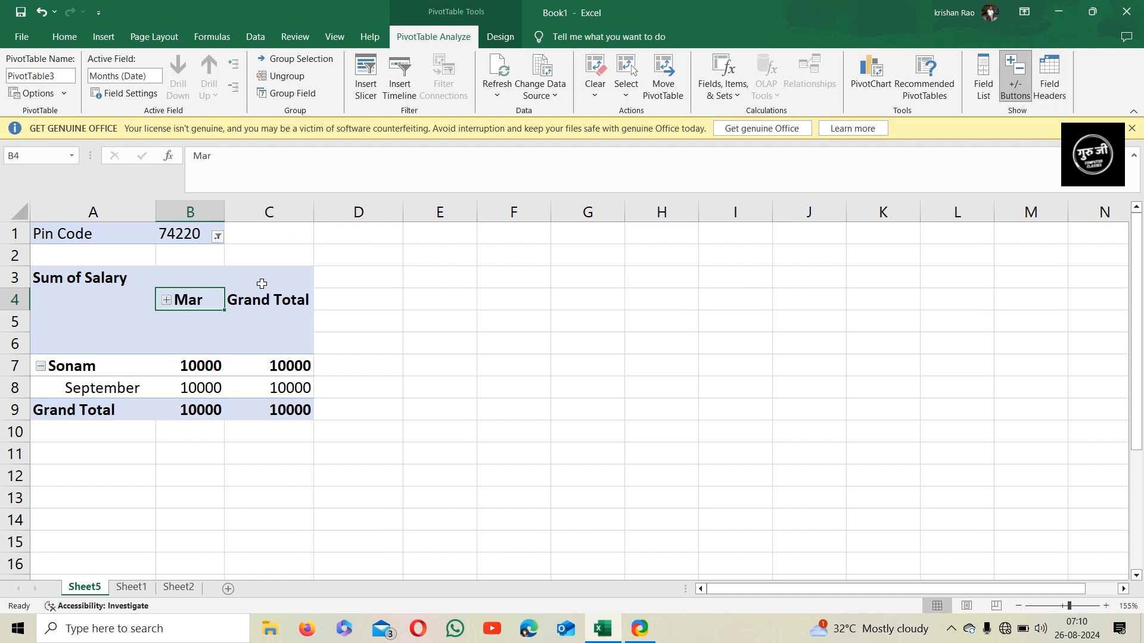
{"action": "left_click", "coordinate": [972, 91]}
{"action": "scroll", "coordinate": [987, 399], "scroll_direction": "down", "scroll_amount": 1}
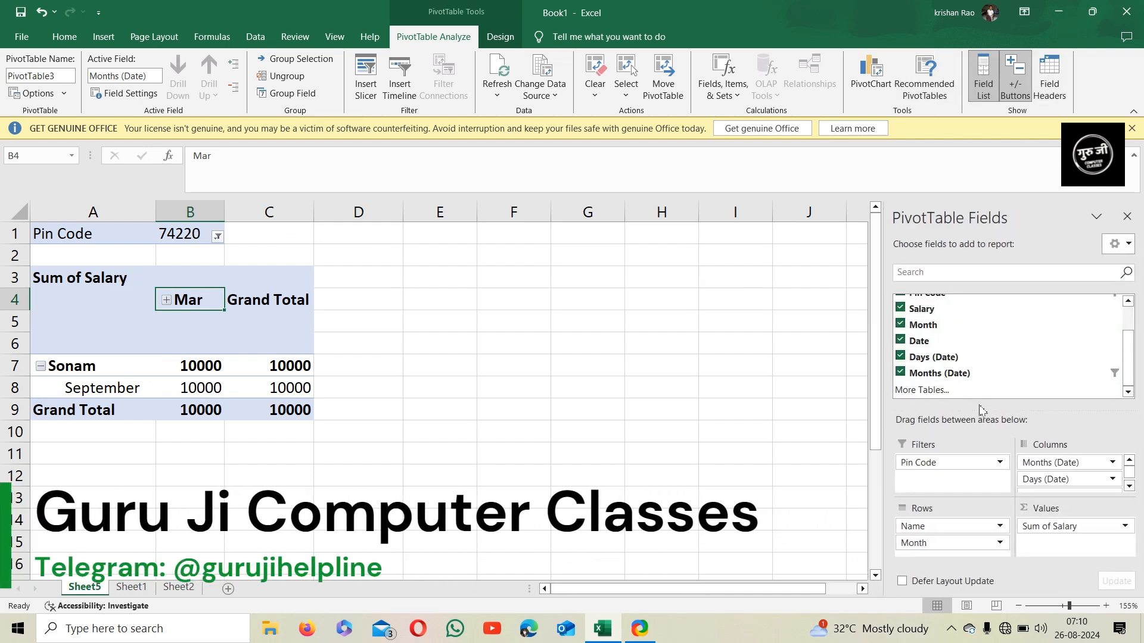
{"action": "scroll", "coordinate": [983, 392], "scroll_direction": "up", "scroll_amount": 2}
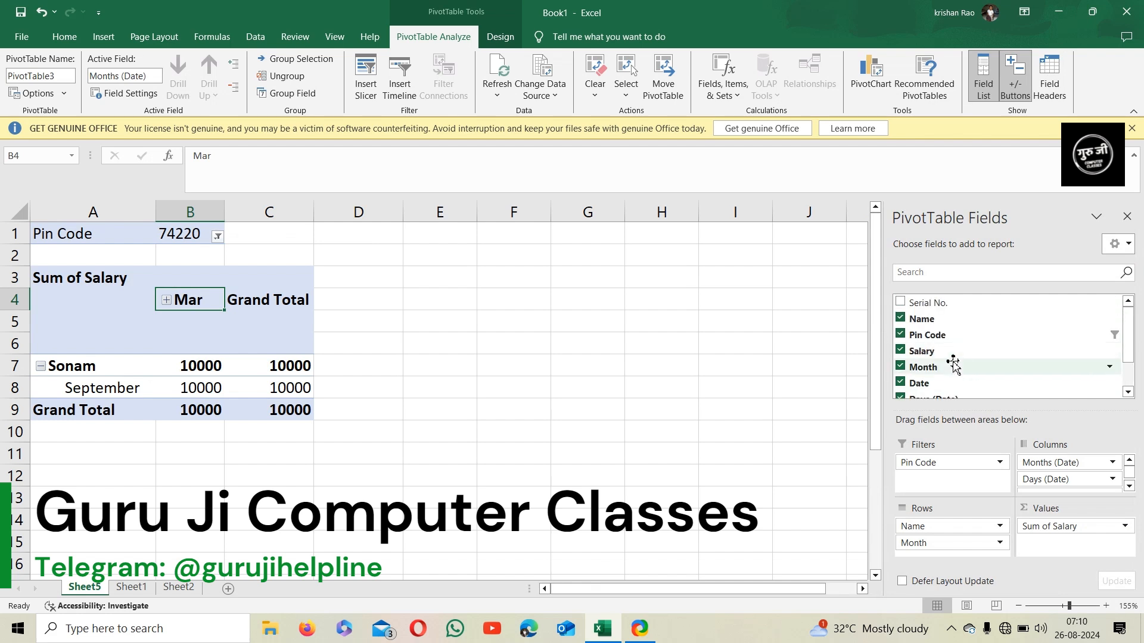
Add Serial No. to the pivot table's values and remove it again
{"action": "left_click", "coordinate": [900, 302]}
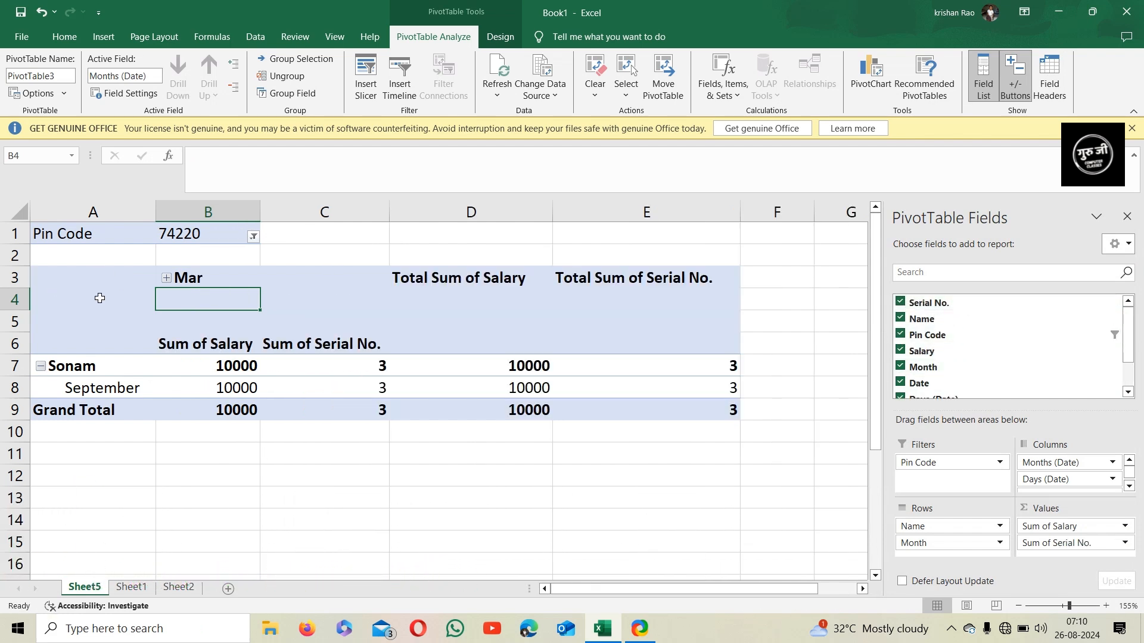
{"action": "left_click", "coordinate": [900, 302]}
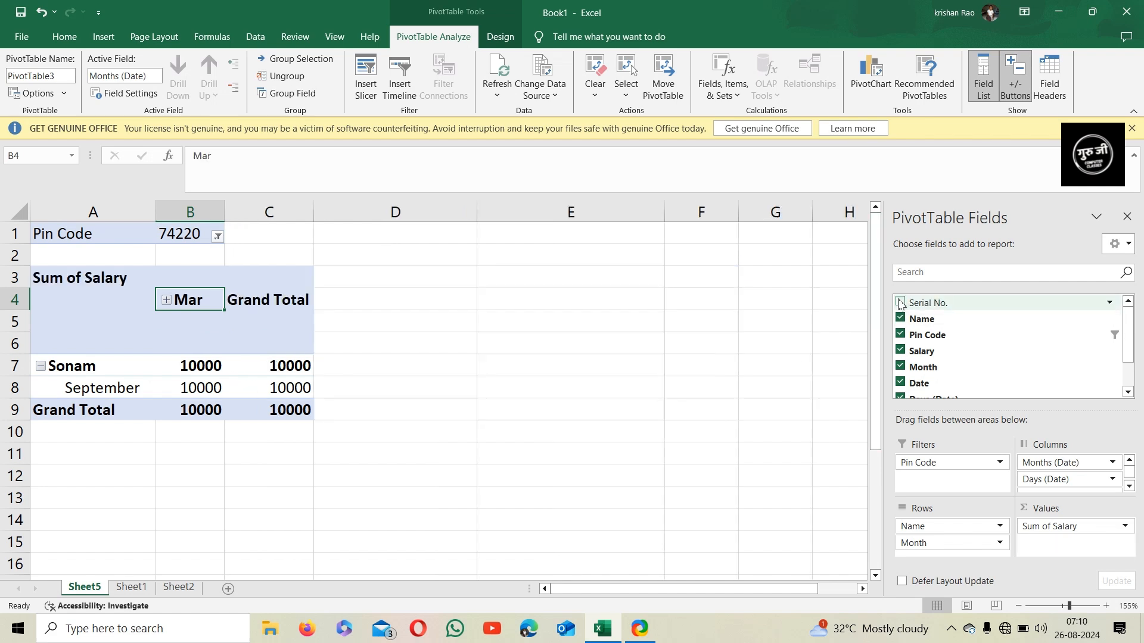
Browse the Recommended PivotTables suggestions for the data table on Sheet1 and close the dialog
{"action": "left_click", "coordinate": [103, 40]}
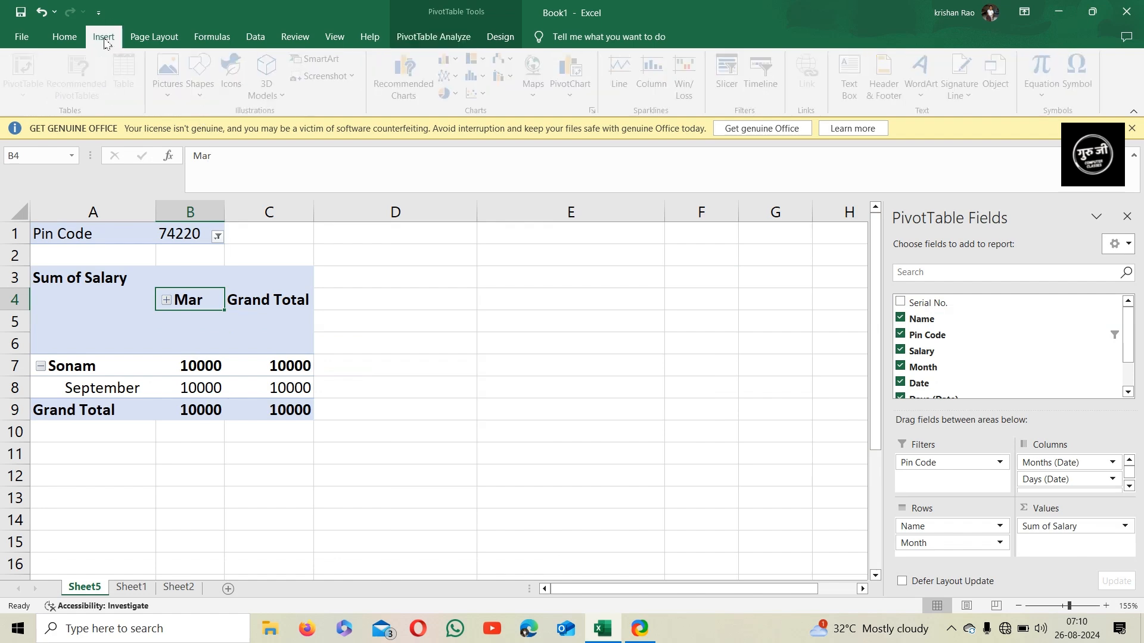
{"action": "left_click", "coordinate": [147, 589]}
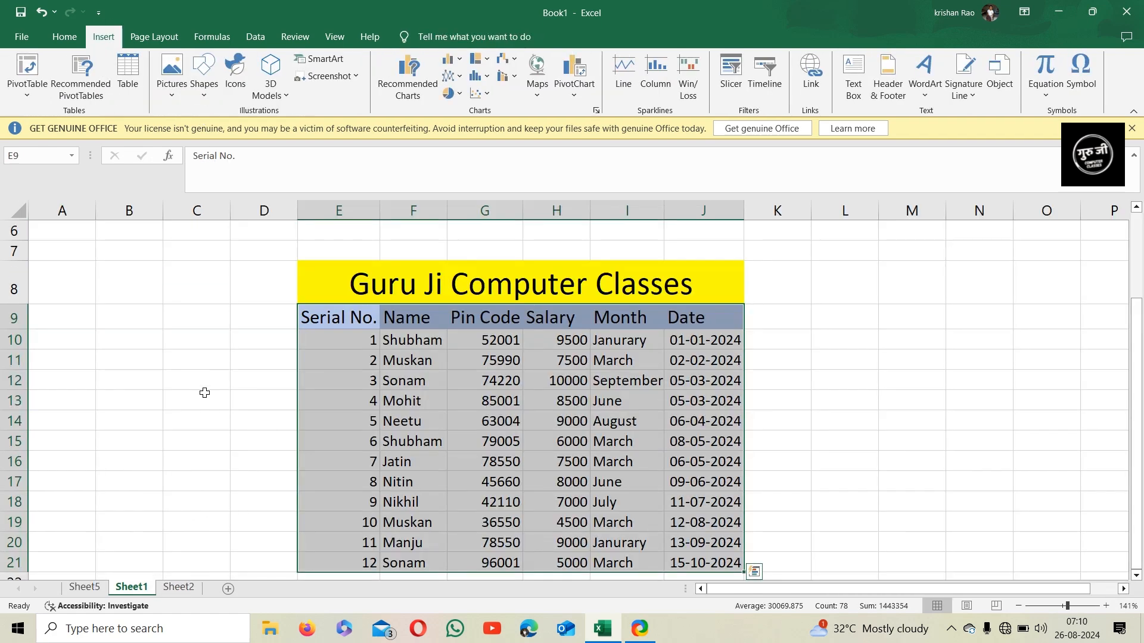
{"action": "left_click", "coordinate": [98, 94]}
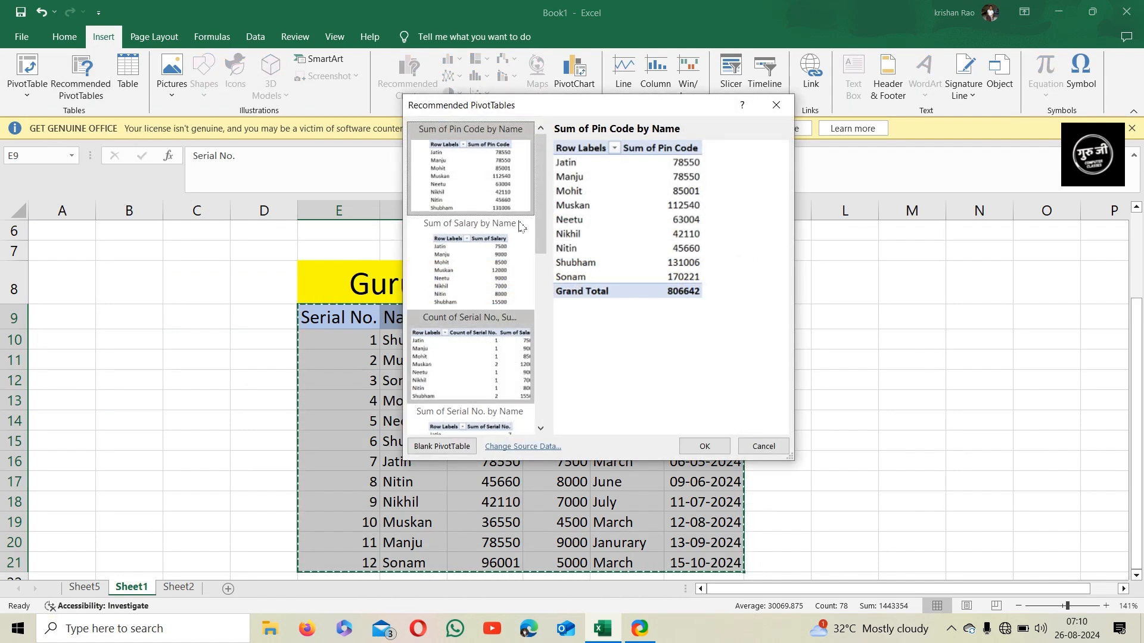
{"action": "scroll", "coordinate": [487, 292], "scroll_direction": "down", "scroll_amount": 5}
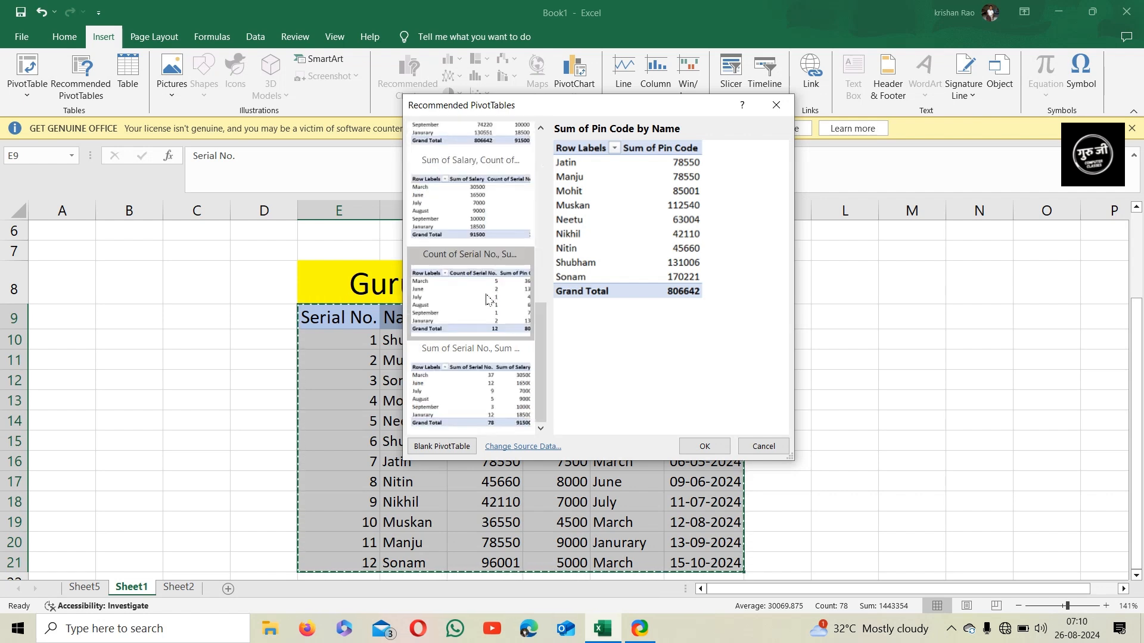
{"action": "scroll", "coordinate": [488, 299], "scroll_direction": "up", "scroll_amount": 5}
{"action": "left_click_drag", "start_coordinate": [606, 95], "coordinate": [679, 64]}
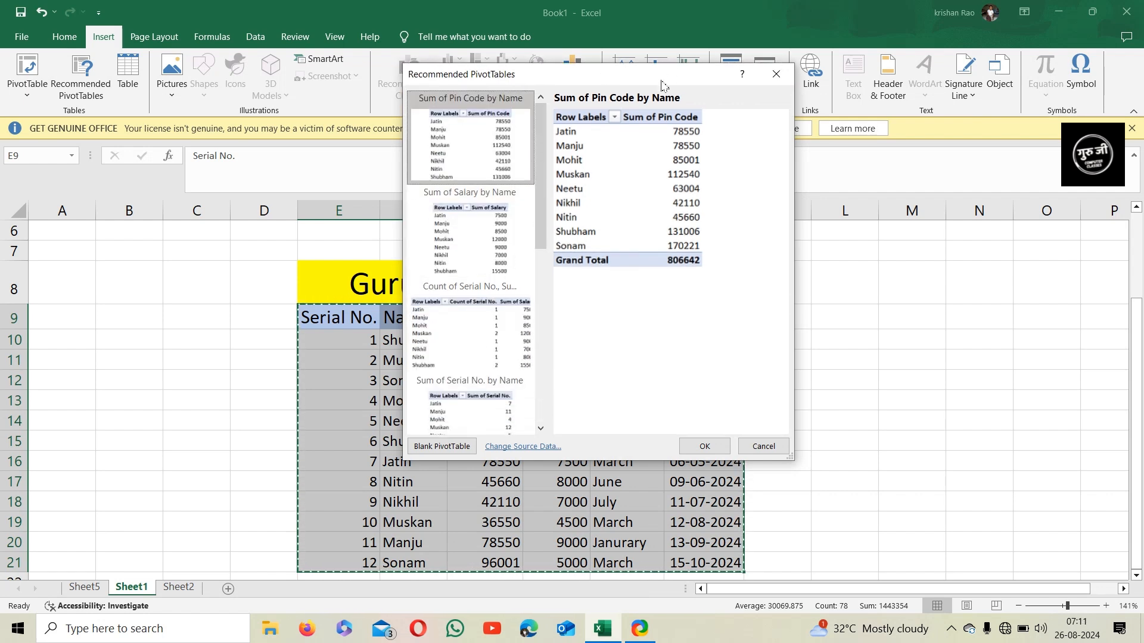
{"action": "left_click_drag", "start_coordinate": [542, 162], "coordinate": [544, 331]}
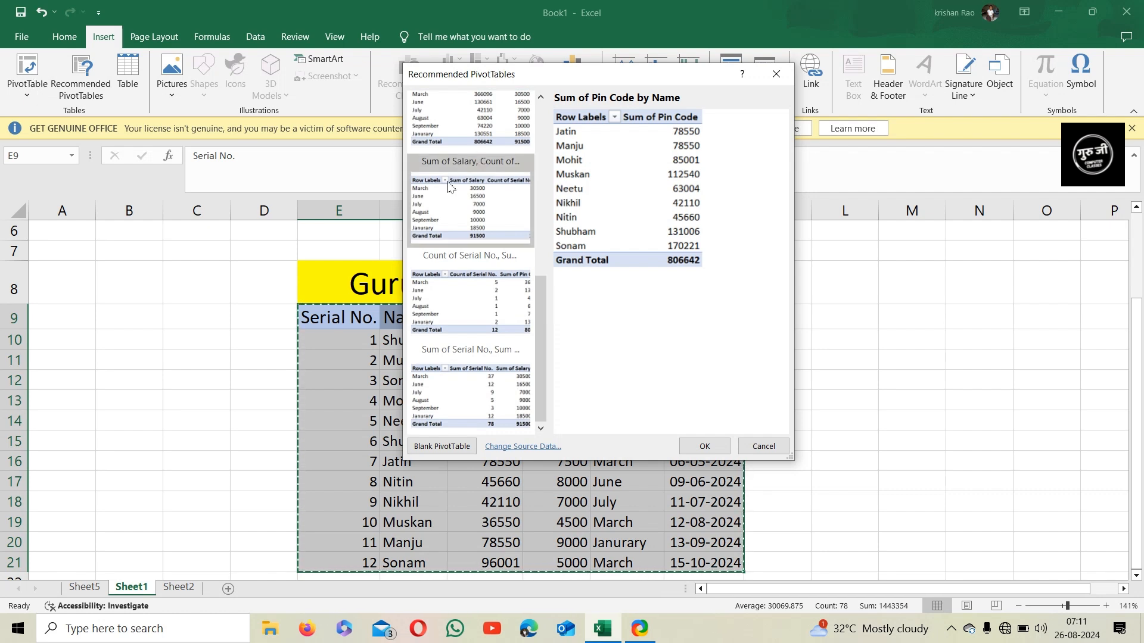
{"action": "scroll", "coordinate": [456, 231], "scroll_direction": "up", "scroll_amount": 10}
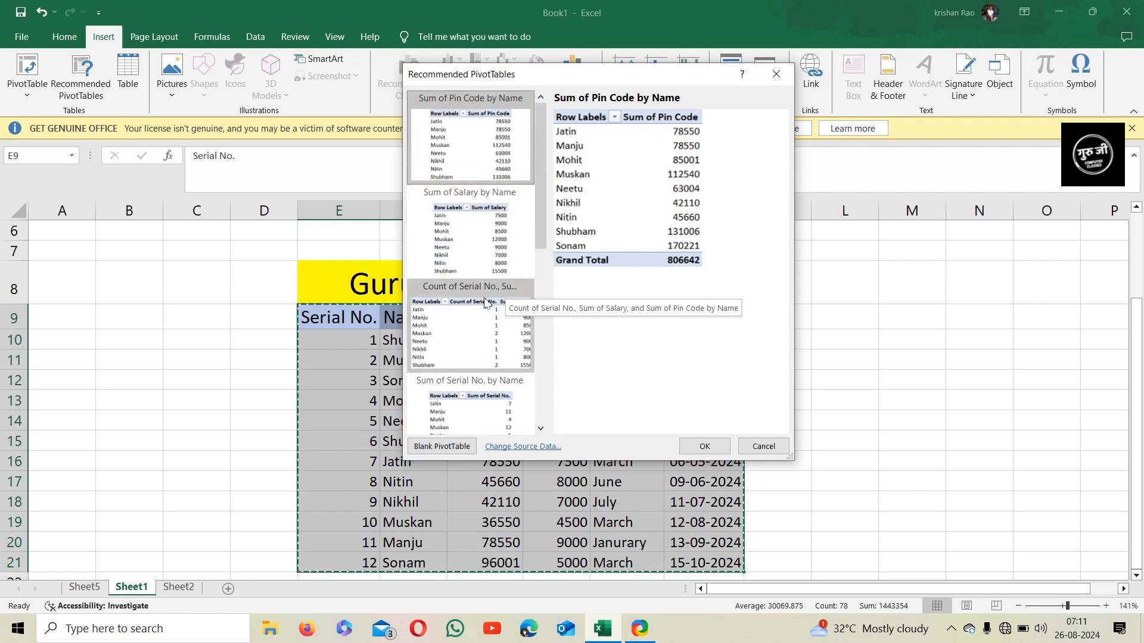
{"action": "scroll", "coordinate": [489, 303], "scroll_direction": "down", "scroll_amount": 10}
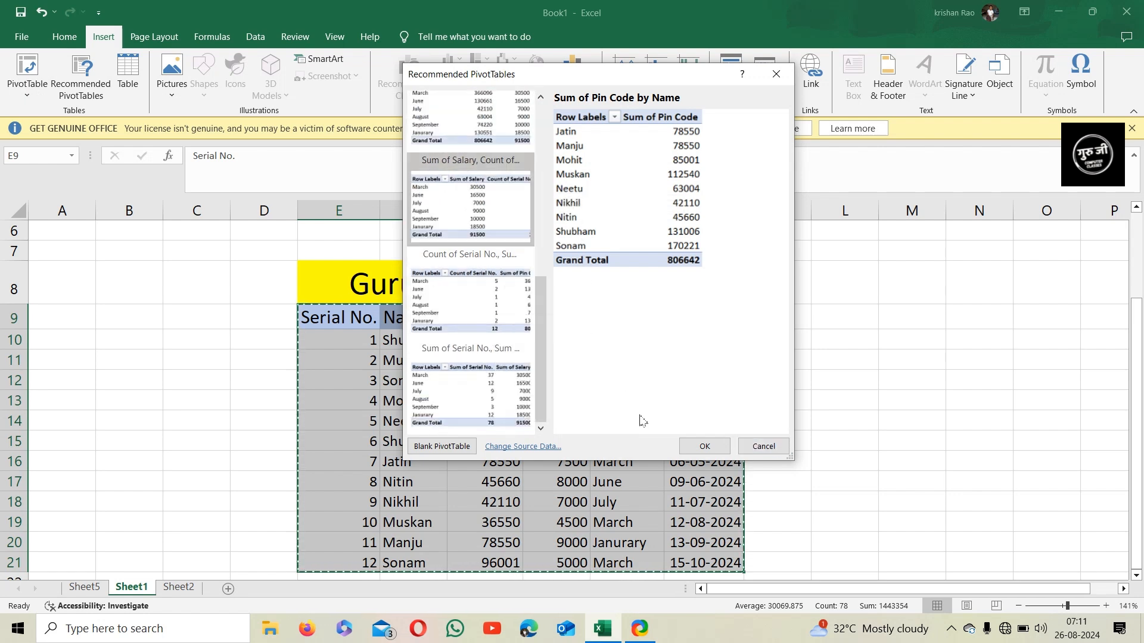
{"action": "left_click", "coordinate": [745, 446]}
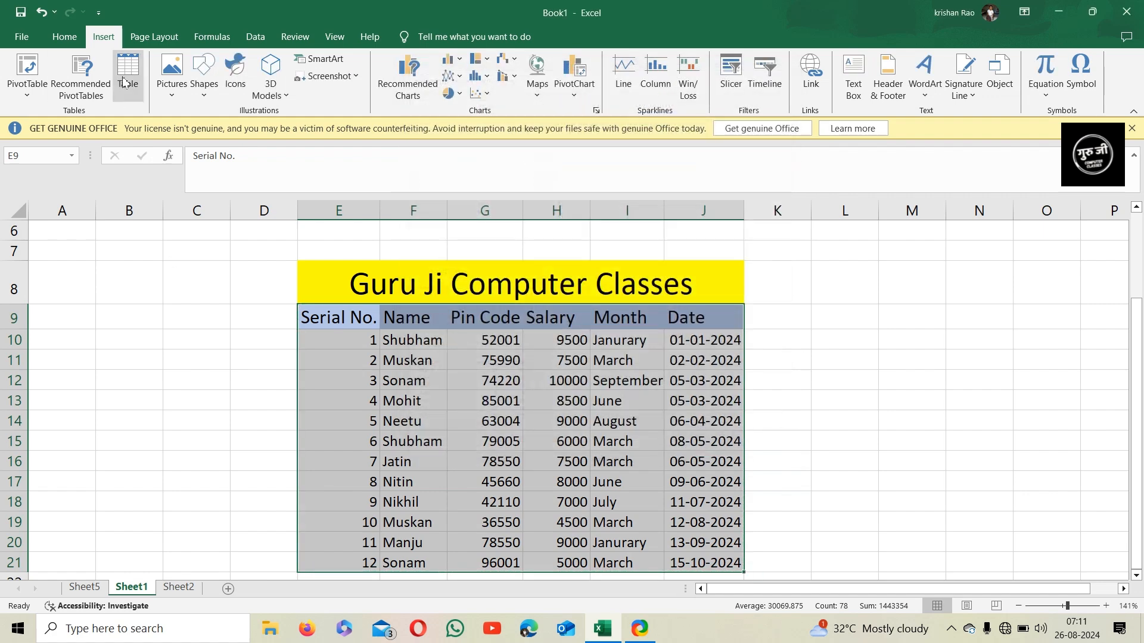
Convert the data range E9:J21 into an Excel table with headers
{"action": "left_click", "coordinate": [807, 354]}
{"action": "left_click_drag", "start_coordinate": [338, 318], "coordinate": [739, 566]}
{"action": "left_click", "coordinate": [128, 63]}
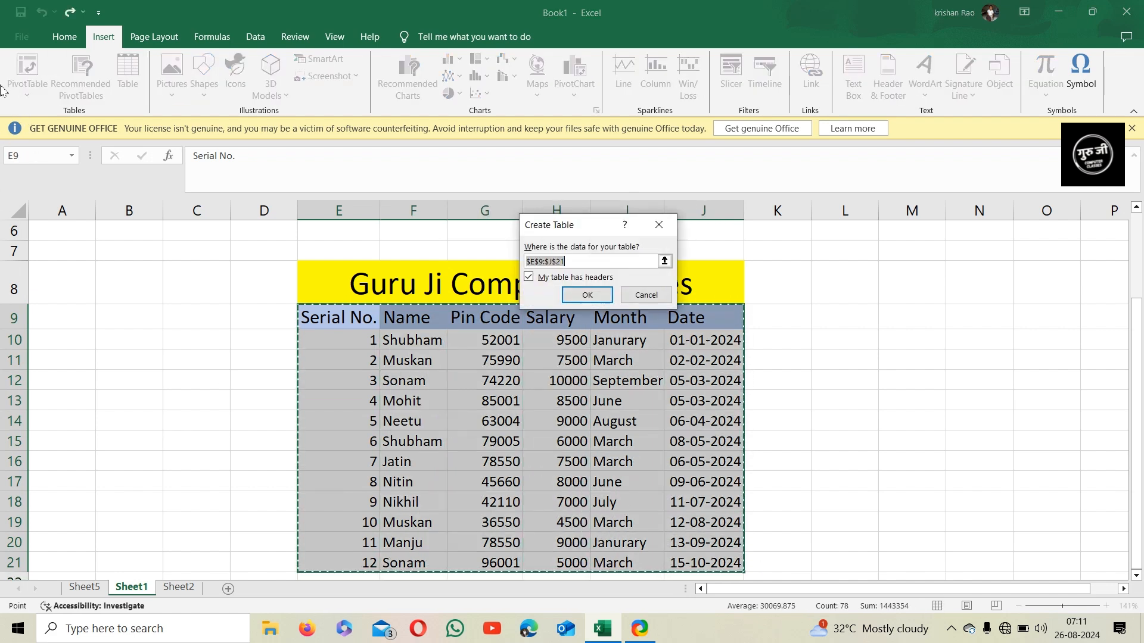
{"action": "left_click", "coordinate": [600, 297]}
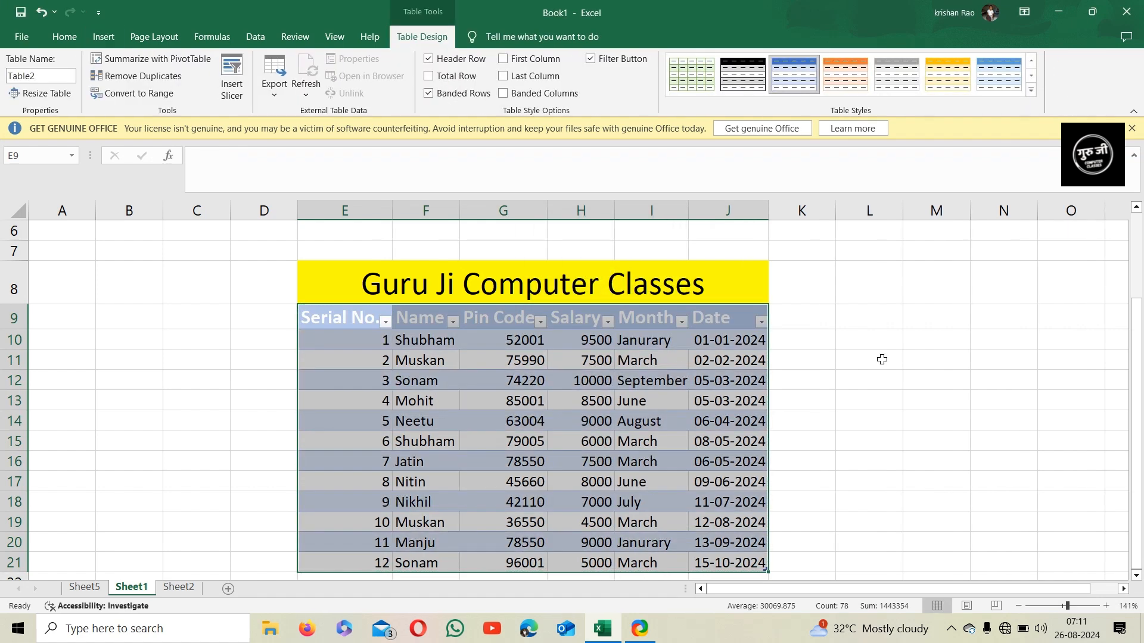
{"action": "left_click", "coordinate": [881, 359]}
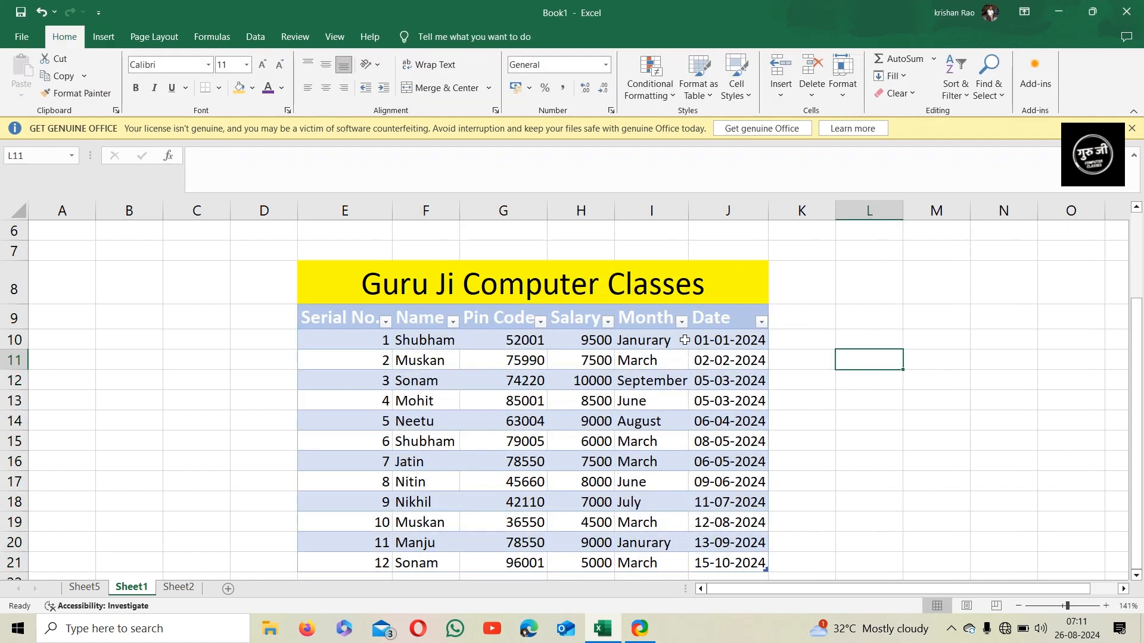
{"action": "left_click", "coordinate": [623, 409]}
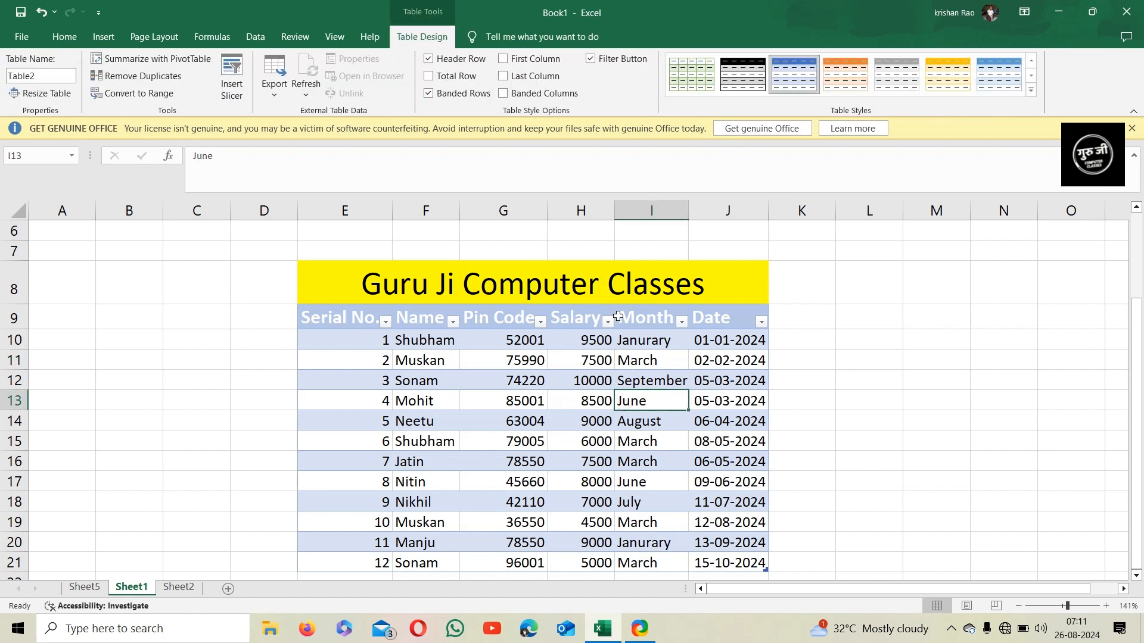
{"action": "left_click_drag", "start_coordinate": [355, 313], "coordinate": [728, 563]}
{"action": "left_click", "coordinate": [1032, 89]}
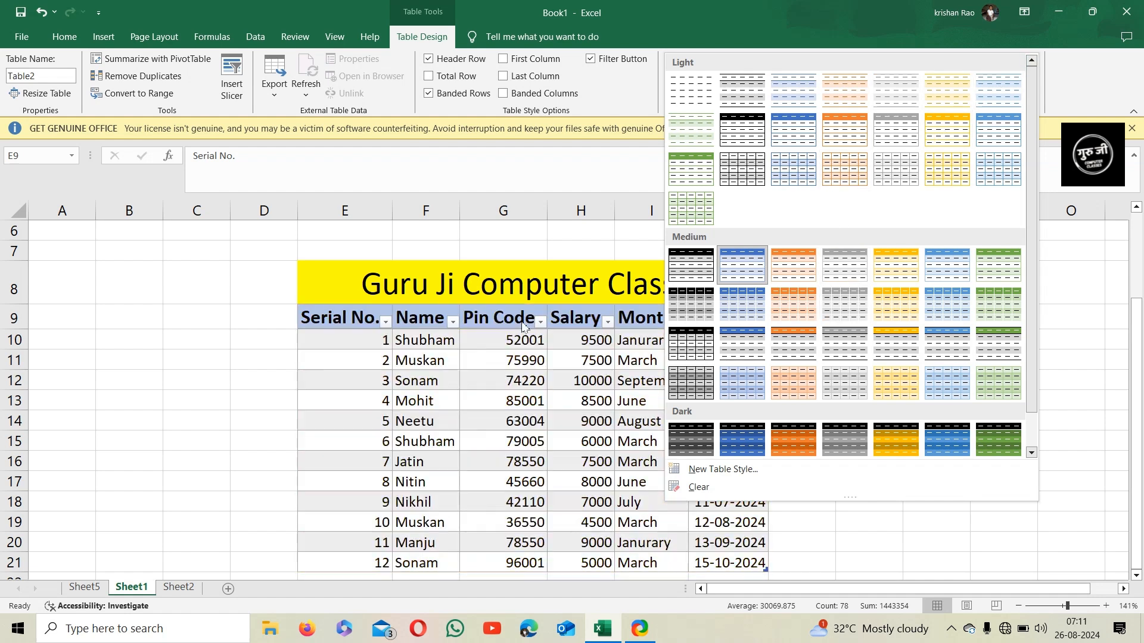
{"action": "left_click", "coordinate": [1082, 77]}
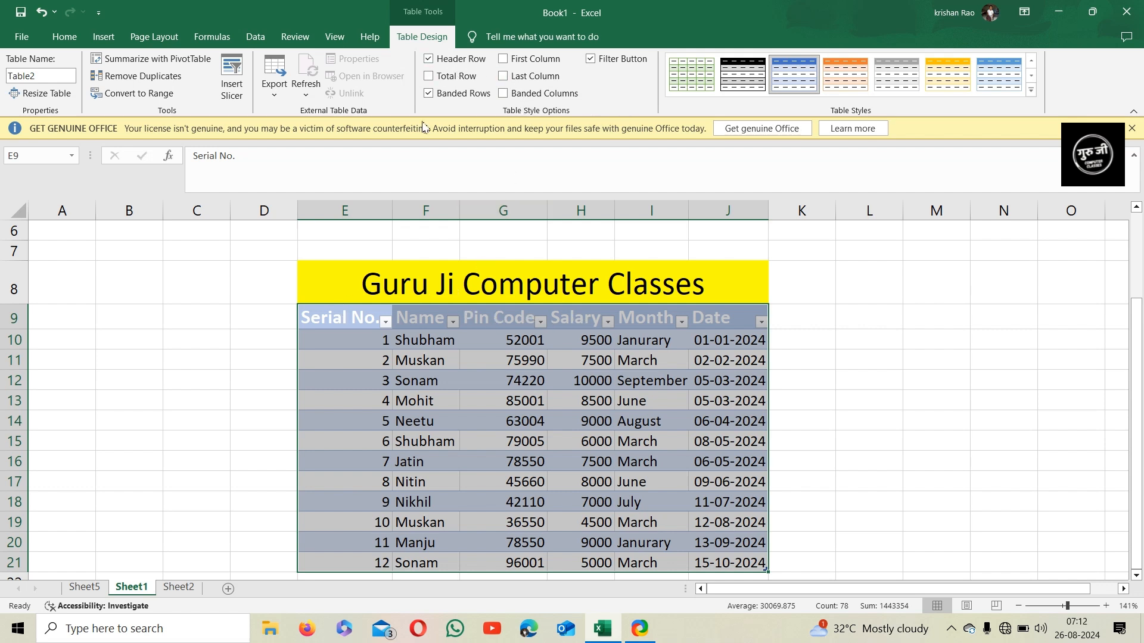
{"action": "left_click", "coordinate": [444, 58]}
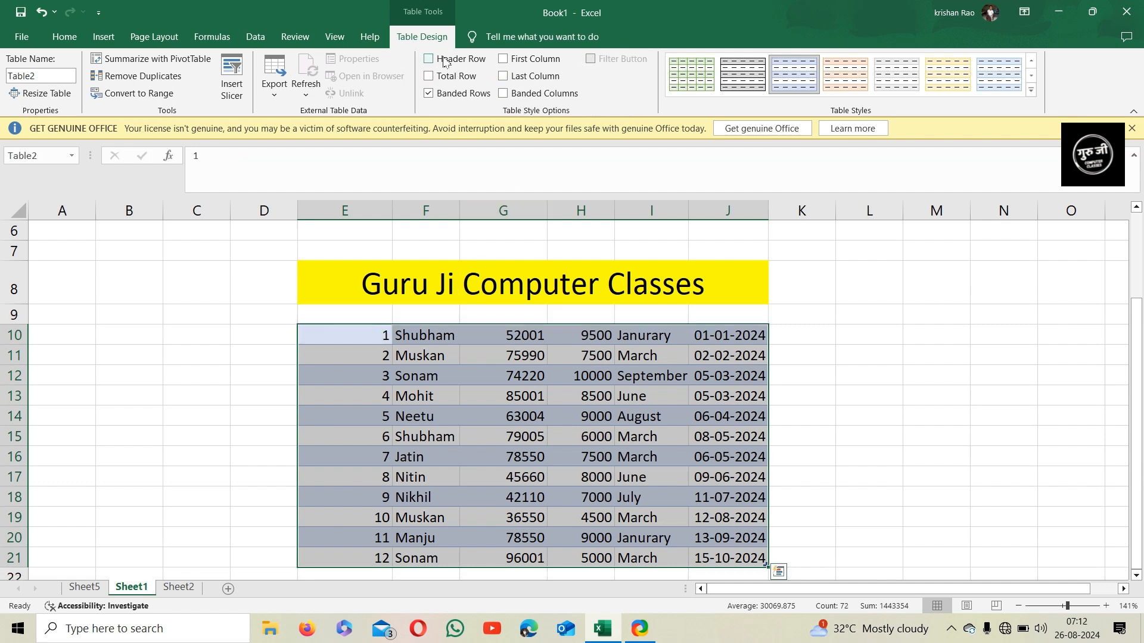
{"action": "left_click", "coordinate": [444, 60]}
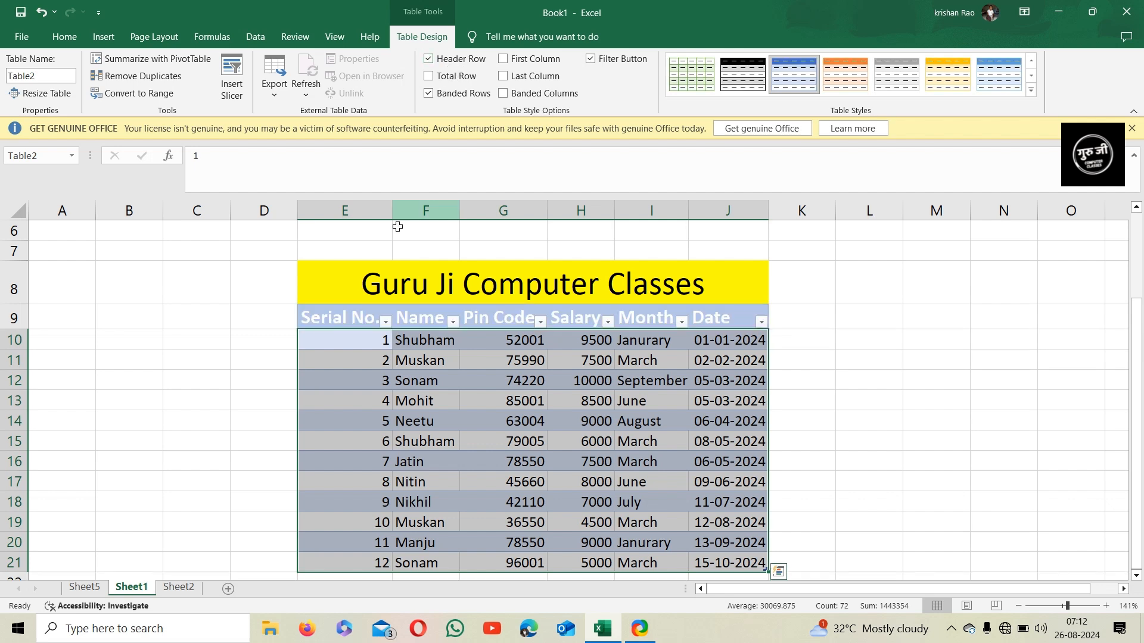
Turn on the First Column table style option
{"action": "left_click", "coordinate": [462, 60]}
{"action": "left_click", "coordinate": [462, 60]}
{"action": "left_click", "coordinate": [528, 60]}
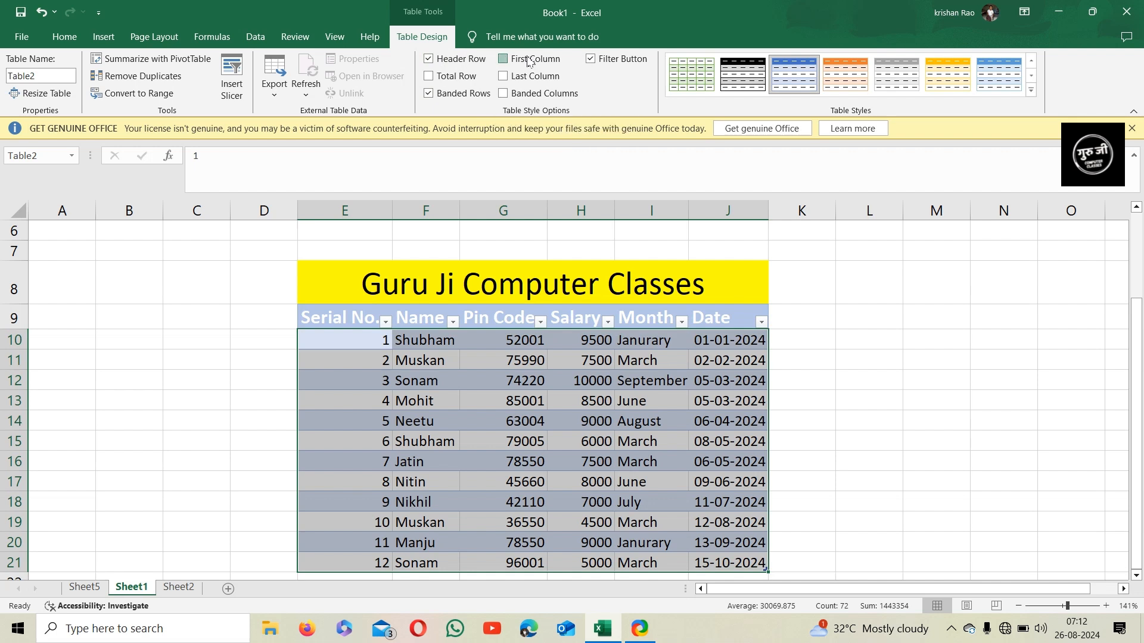
{"action": "left_click", "coordinate": [527, 60]}
{"action": "left_click", "coordinate": [529, 61]}
{"action": "left_click", "coordinate": [529, 62]}
{"action": "left_click", "coordinate": [518, 59]}
{"action": "left_click", "coordinate": [518, 60]}
{"action": "left_click", "coordinate": [1032, 90]}
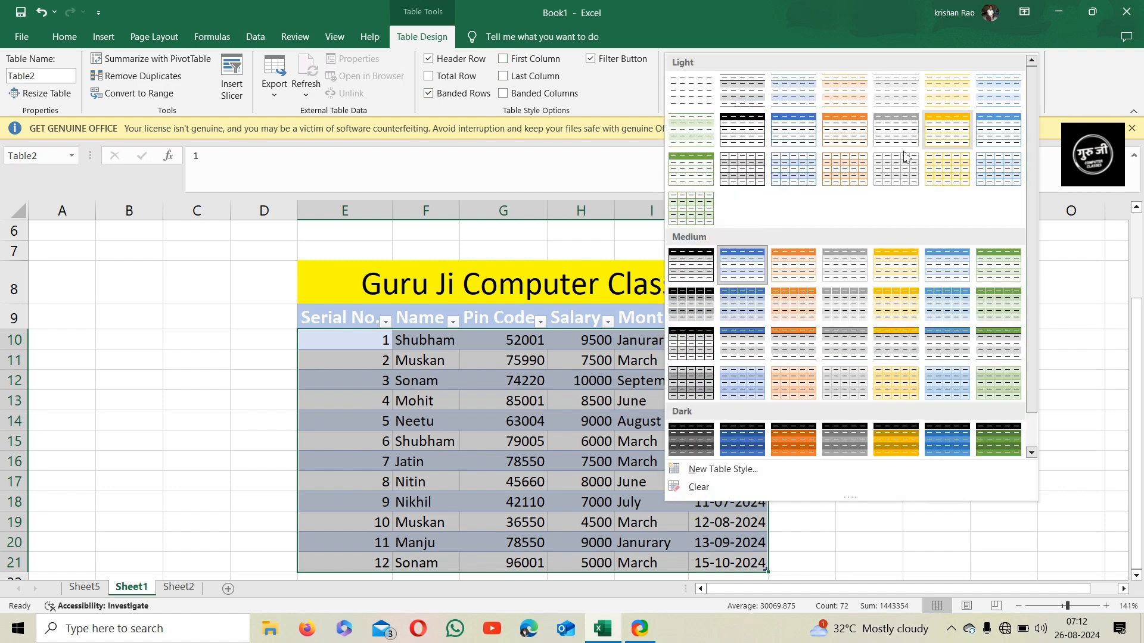
{"action": "left_click", "coordinate": [699, 90]}
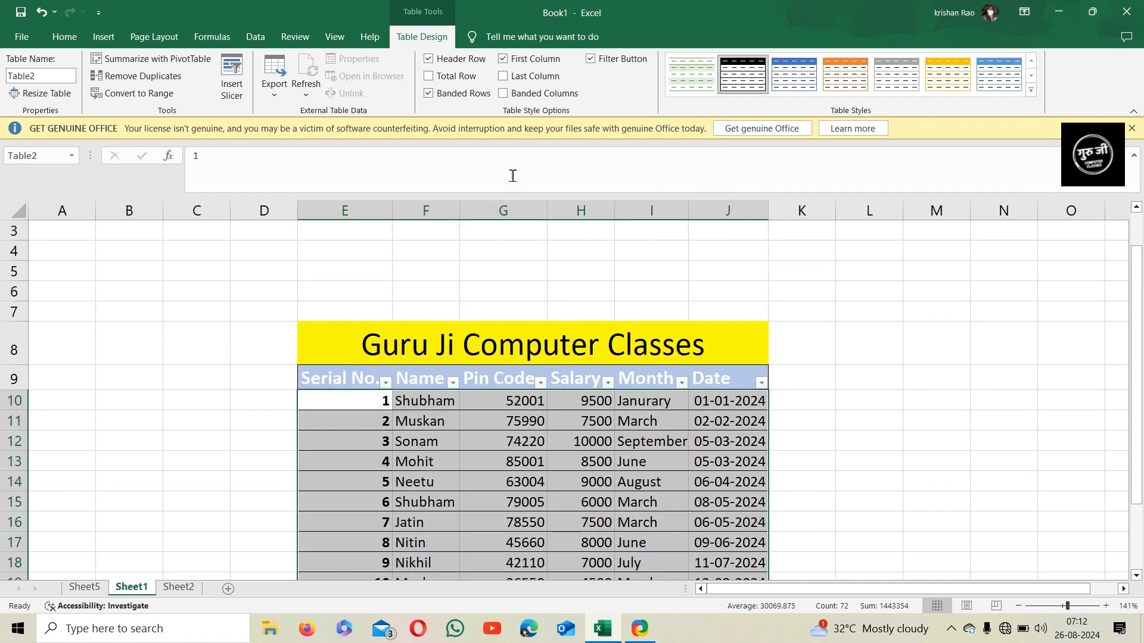
Turn on the Last Column option and apply a dark blue table style
{"action": "left_click", "coordinate": [528, 77]}
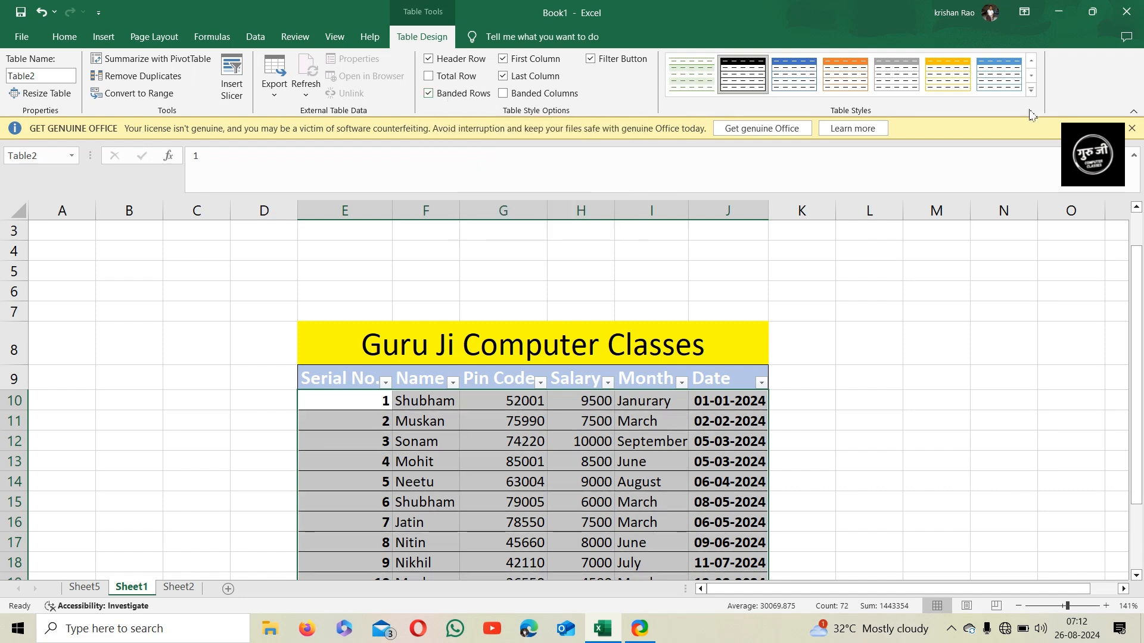
{"action": "left_click", "coordinate": [1032, 89]}
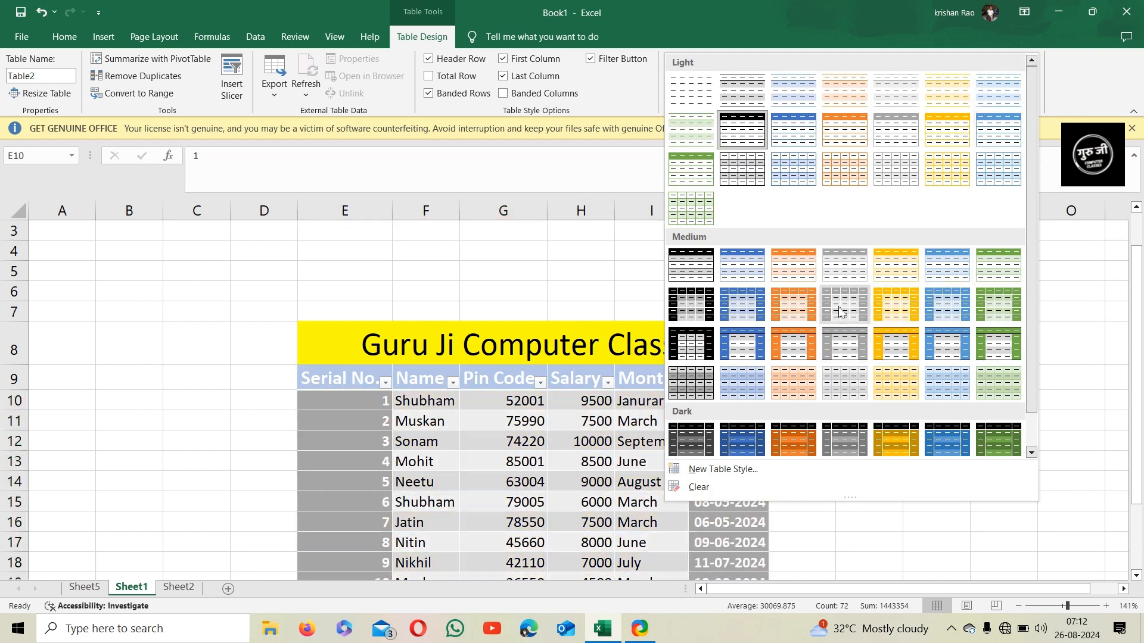
{"action": "scroll", "coordinate": [864, 302], "scroll_direction": "down", "scroll_amount": 1}
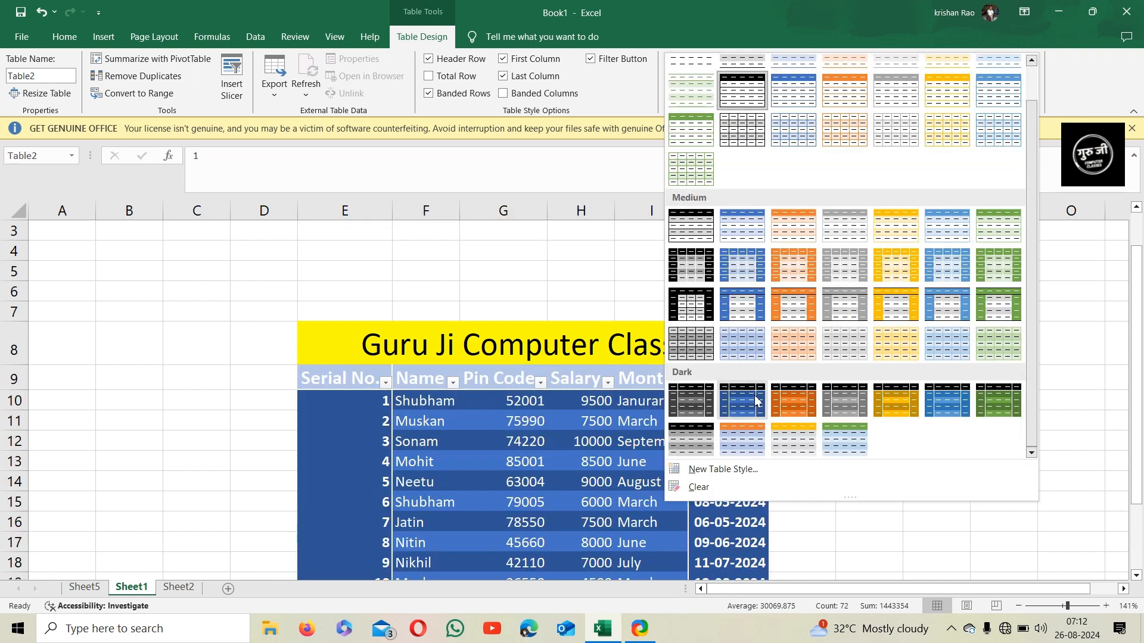
{"action": "left_click", "coordinate": [755, 403]}
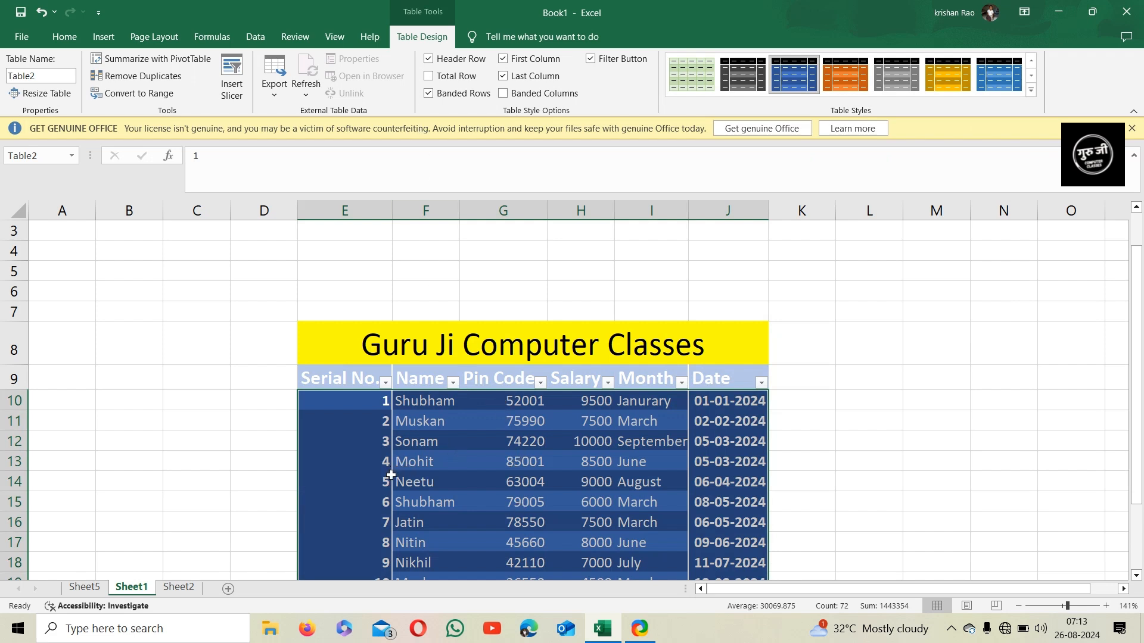
{"action": "left_click", "coordinate": [439, 97]}
{"action": "left_click", "coordinate": [439, 97]}
{"action": "left_click", "coordinate": [440, 98]}
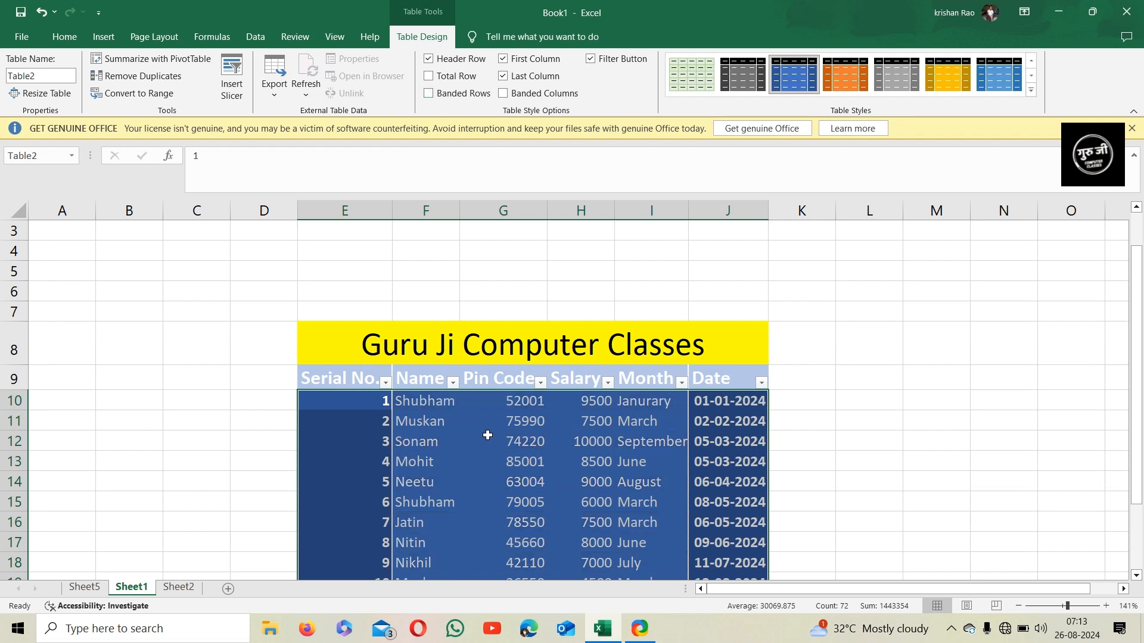
{"action": "left_click", "coordinate": [442, 97]}
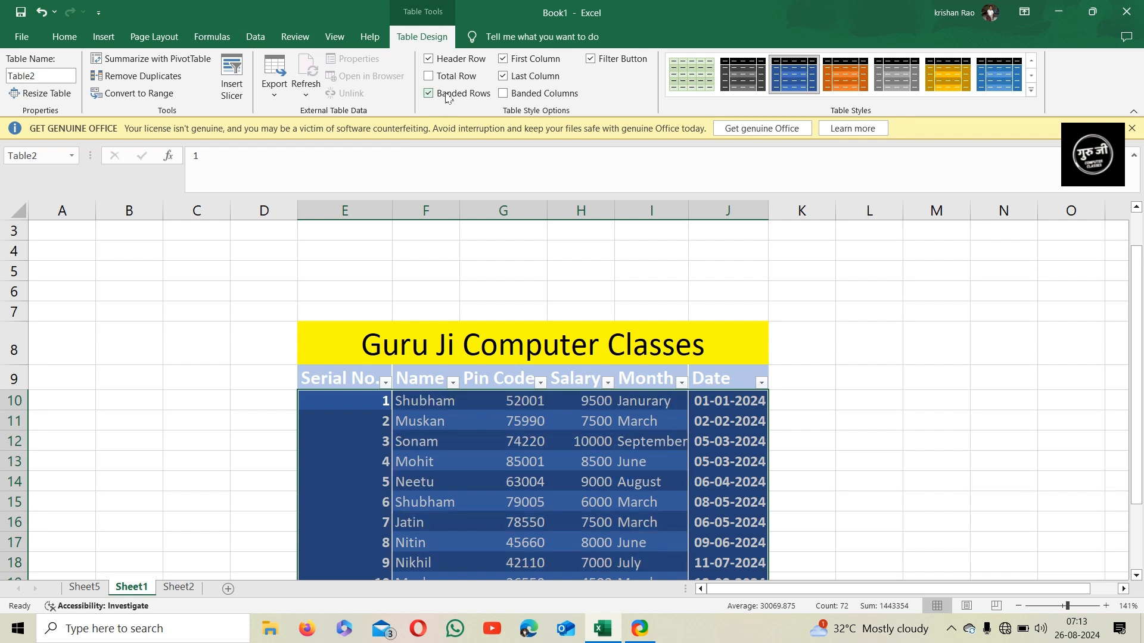
{"action": "left_click", "coordinate": [523, 97]}
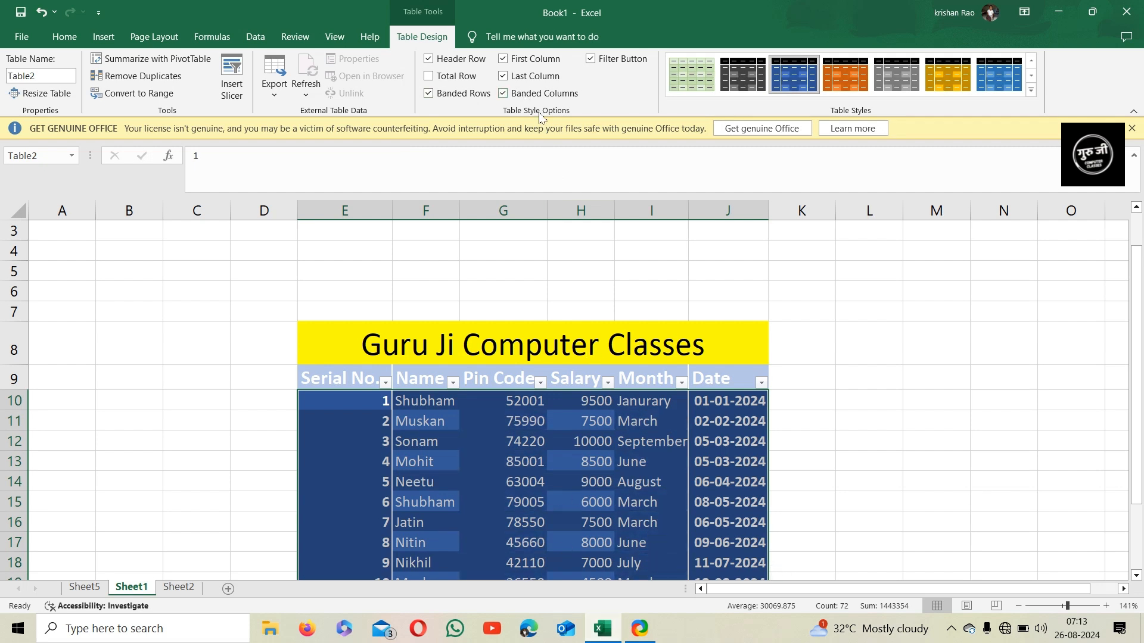
{"action": "left_click", "coordinate": [542, 95]}
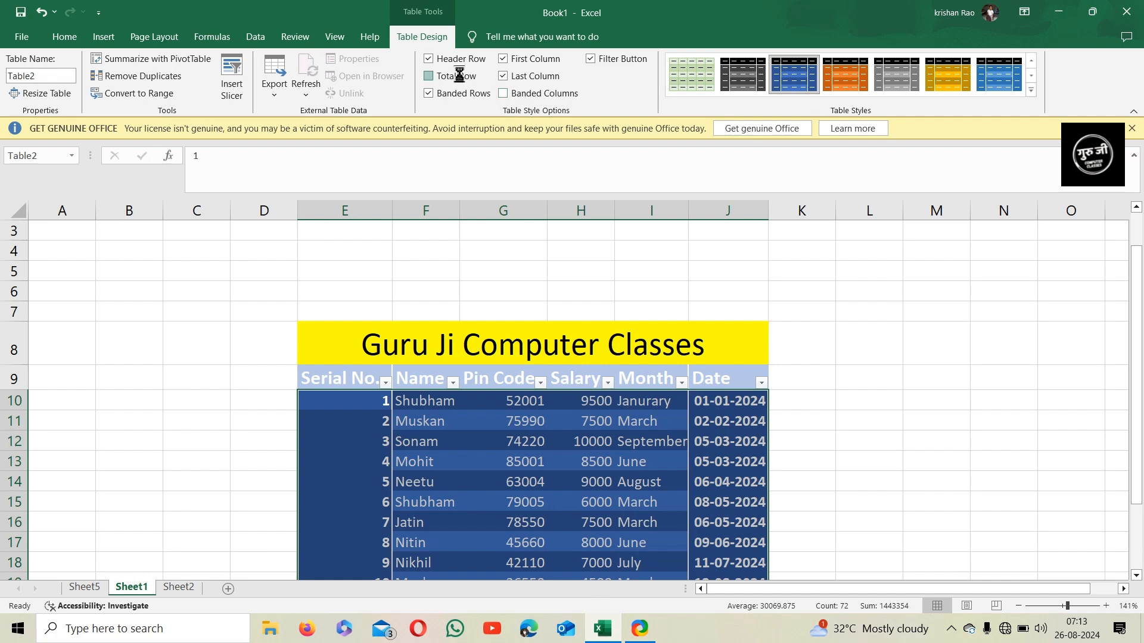
Turn on the table's Total Row and turn it off again
{"action": "left_click", "coordinate": [429, 76]}
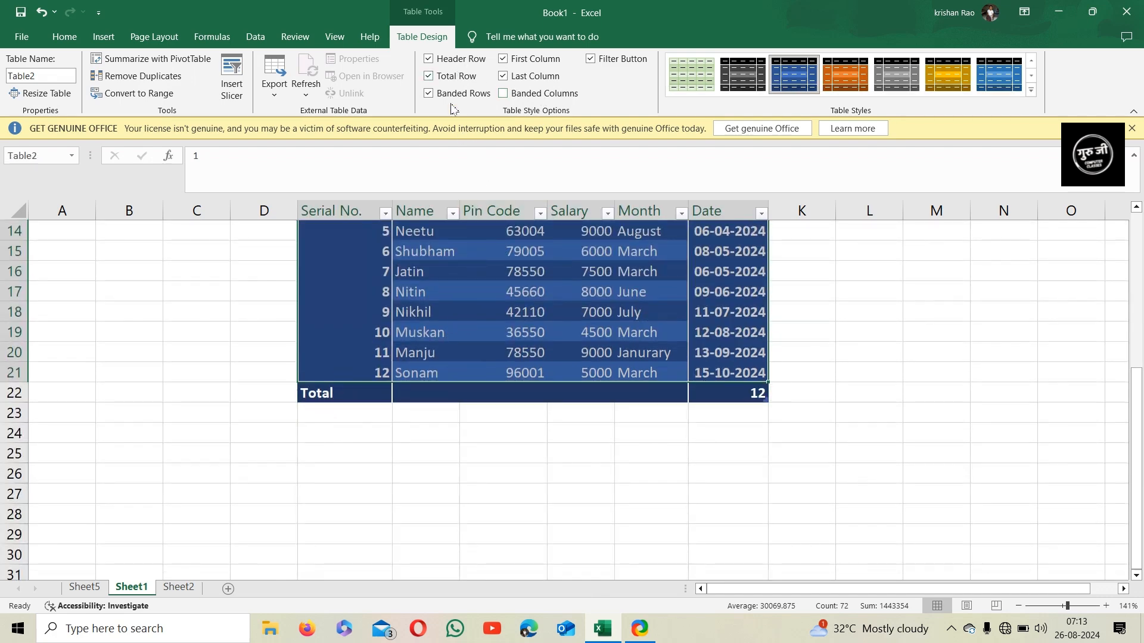
{"action": "left_click", "coordinate": [451, 78]}
{"action": "scroll", "coordinate": [634, 361], "scroll_direction": "up", "scroll_amount": 5}
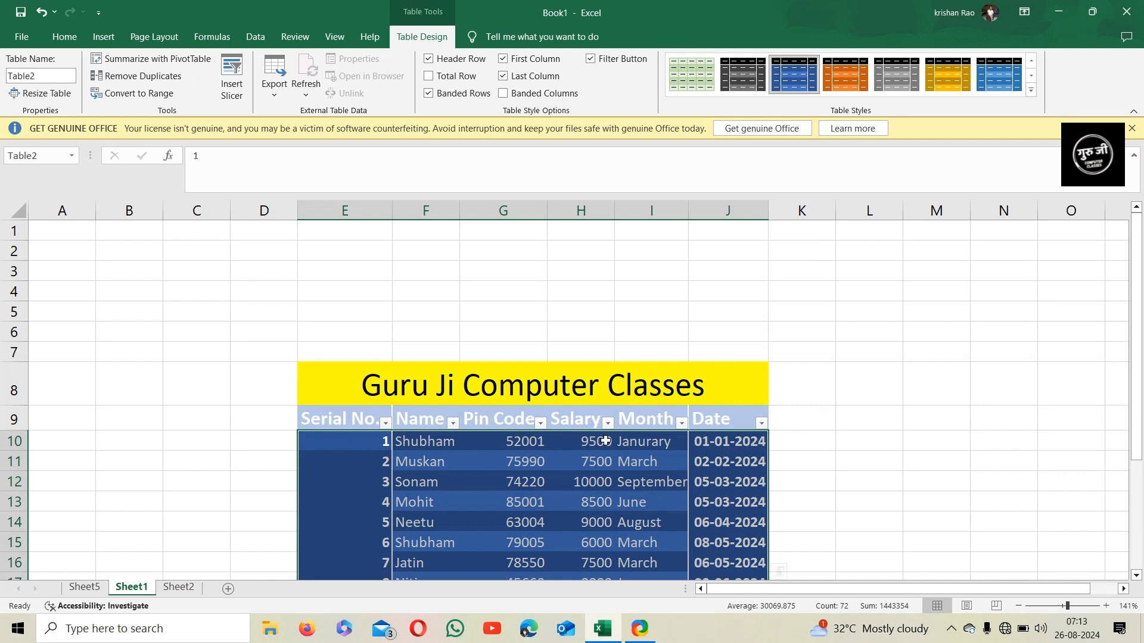
{"action": "left_click", "coordinate": [596, 64]}
{"action": "left_click", "coordinate": [597, 64]}
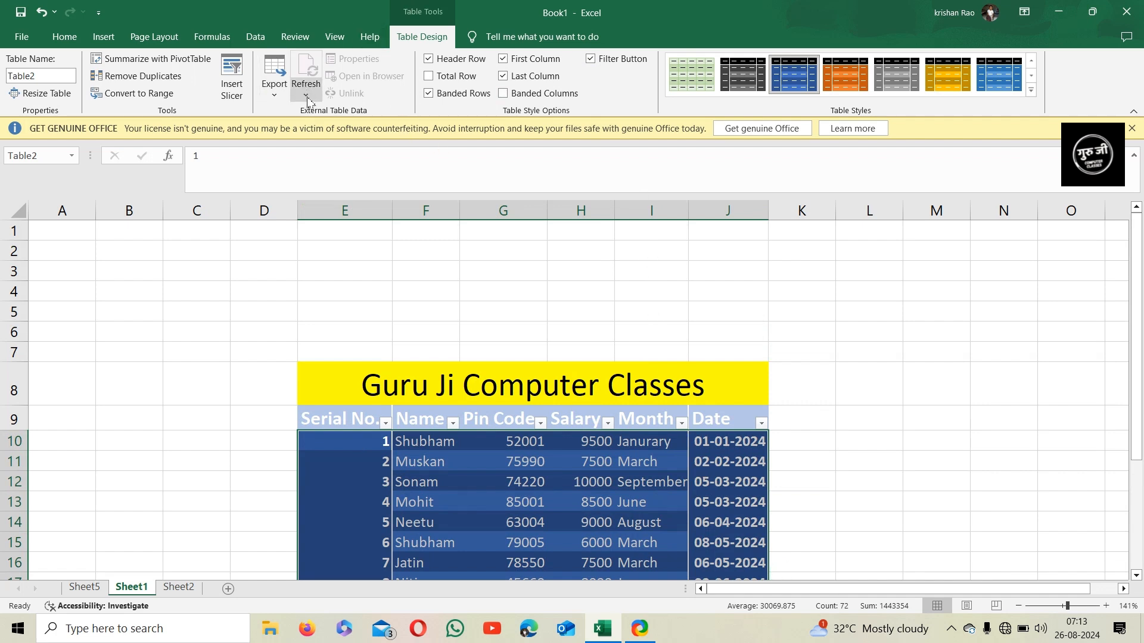
{"action": "left_click", "coordinate": [273, 95]}
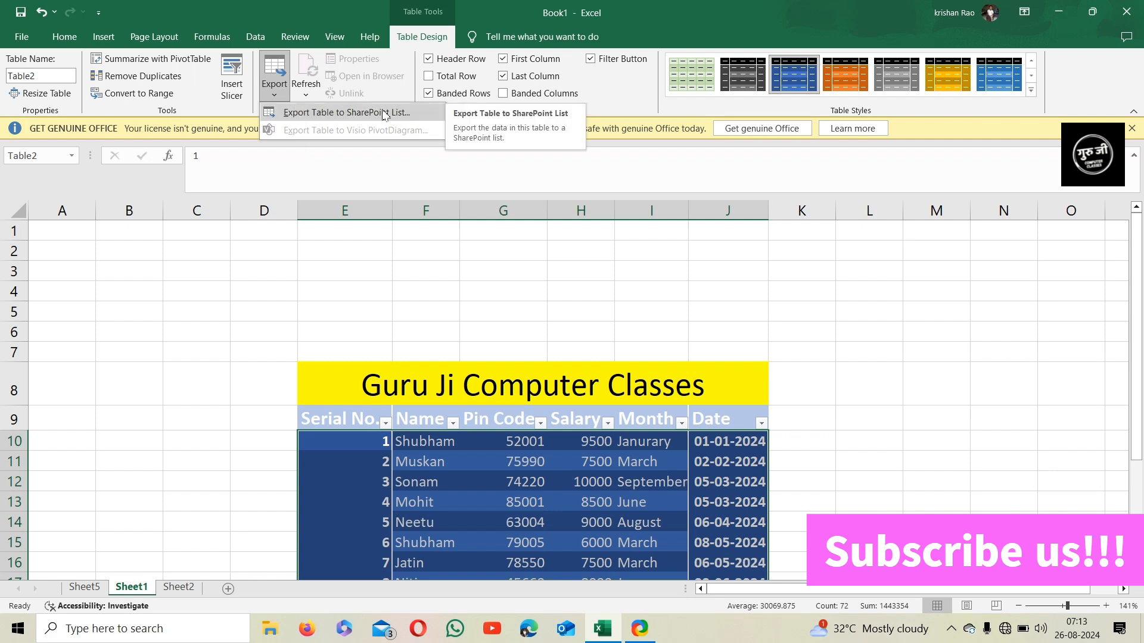
{"action": "left_click", "coordinate": [306, 88]}
{"action": "scroll", "coordinate": [531, 397], "scroll_direction": "down", "scroll_amount": 5}
{"action": "left_click", "coordinate": [524, 329]}
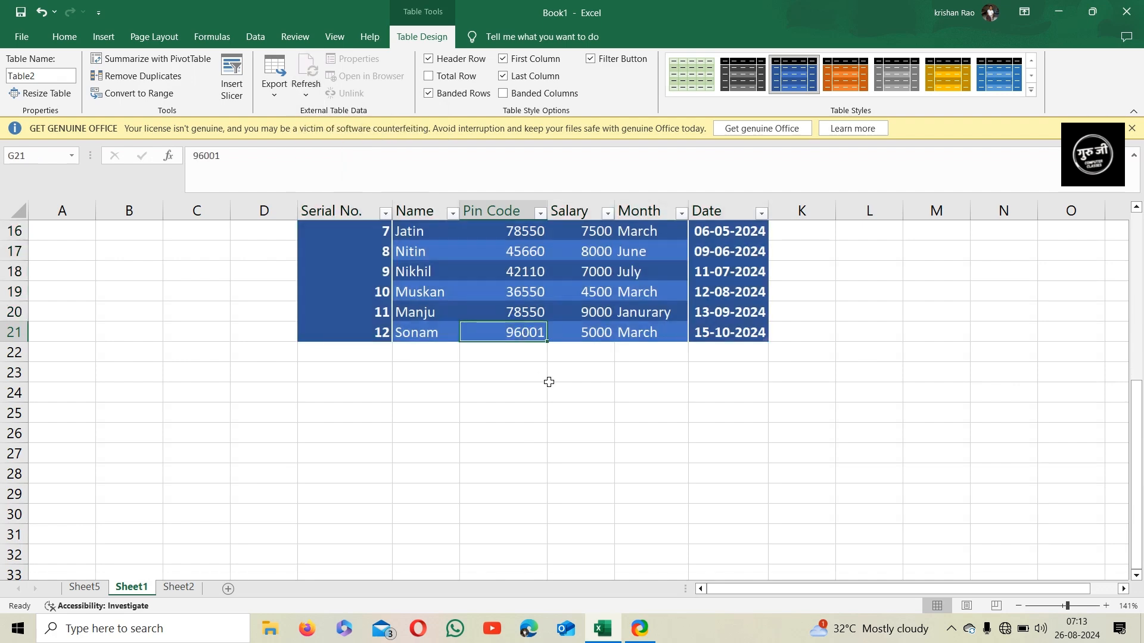
Convert the salary table E9:J21 back to a normal range
{"action": "scroll", "coordinate": [578, 344], "scroll_direction": "up", "scroll_amount": 4}
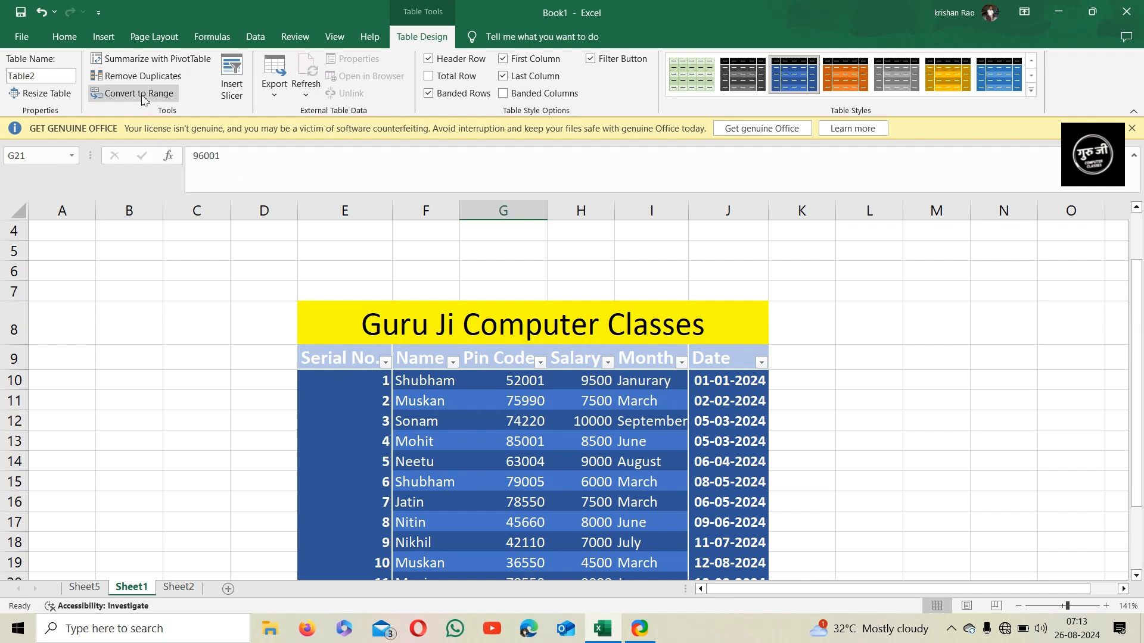
{"action": "left_click_drag", "start_coordinate": [352, 363], "coordinate": [727, 361]}
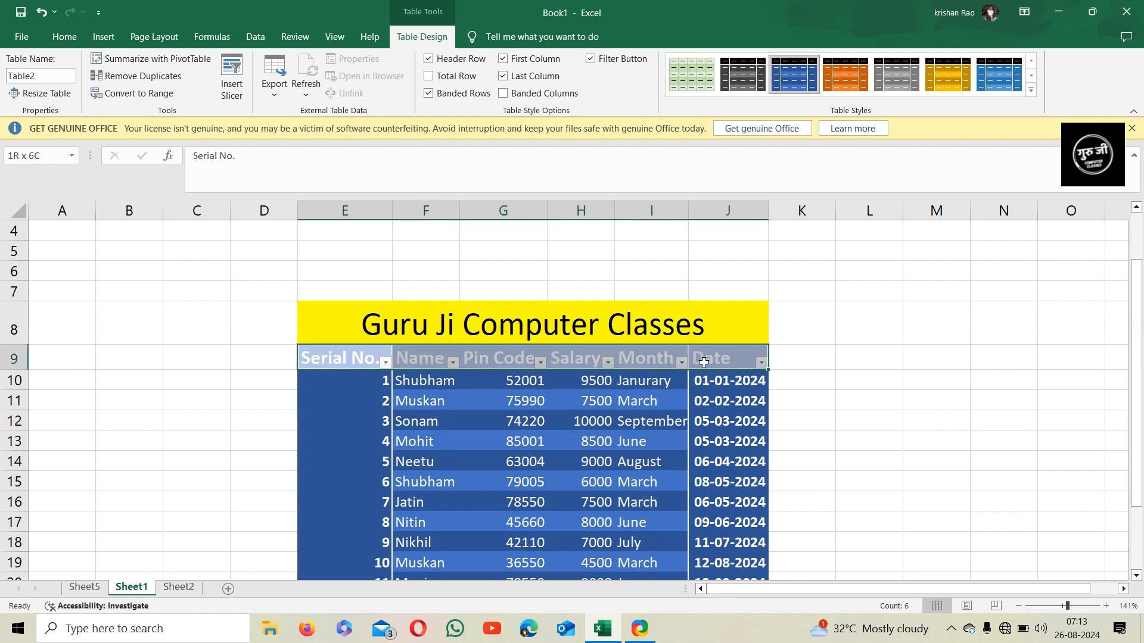
{"action": "left_click", "coordinate": [139, 93]}
{"action": "left_click", "coordinate": [550, 357]}
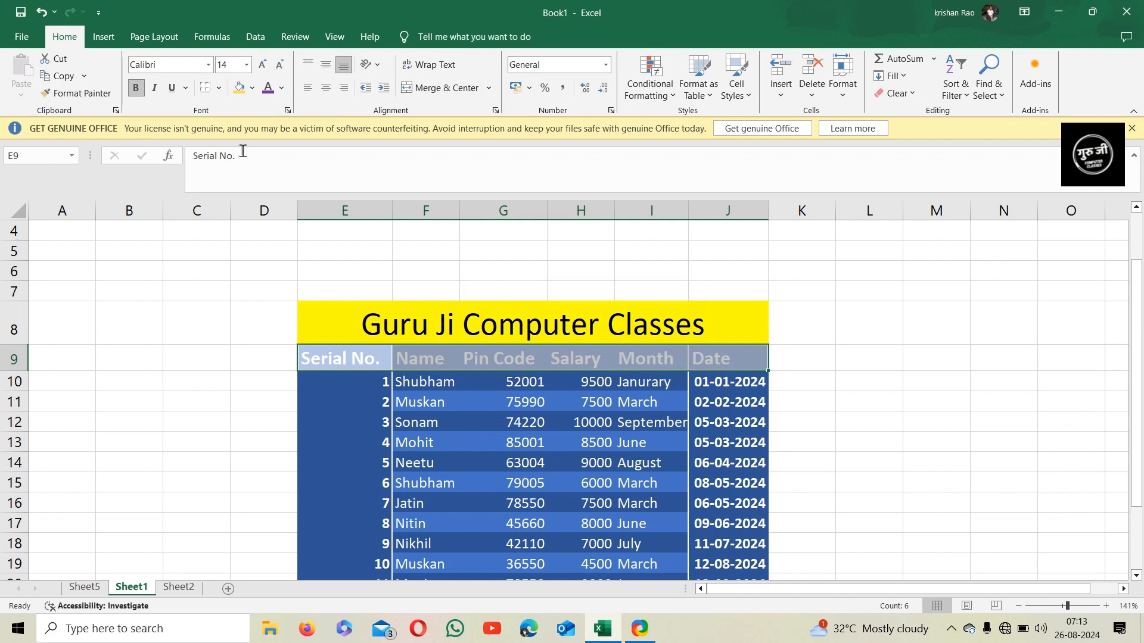
Create a new table from the data range without a header row, leaving the PivotTable dialog cancelled
{"action": "left_click", "coordinate": [106, 39]}
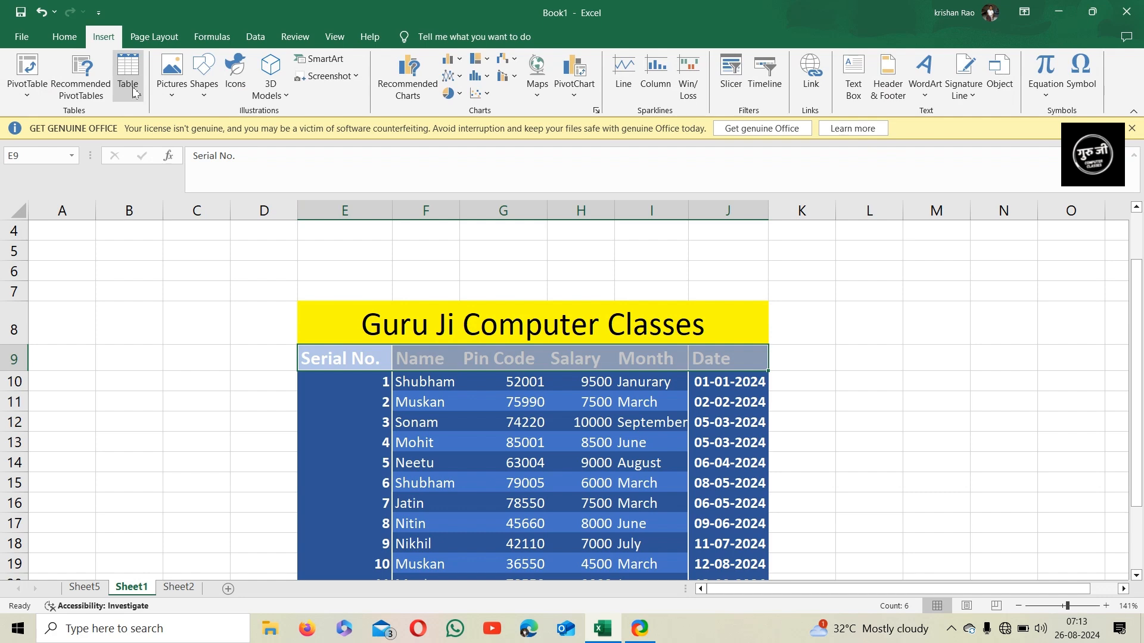
{"action": "left_click", "coordinate": [124, 70]}
{"action": "left_click", "coordinate": [587, 295]}
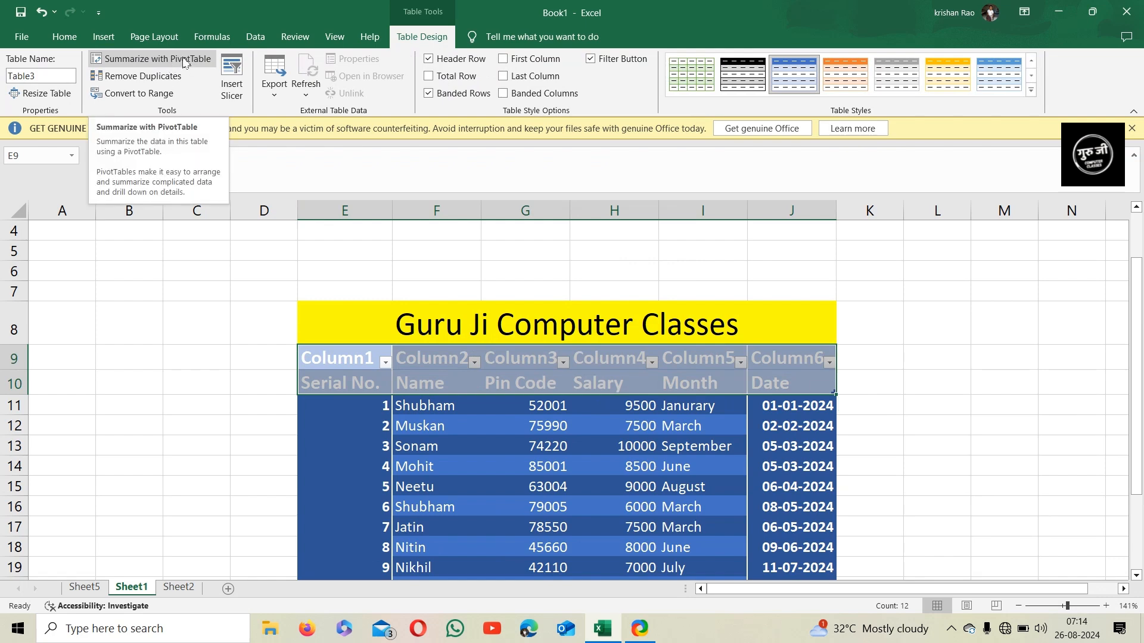
{"action": "left_click", "coordinate": [184, 60]}
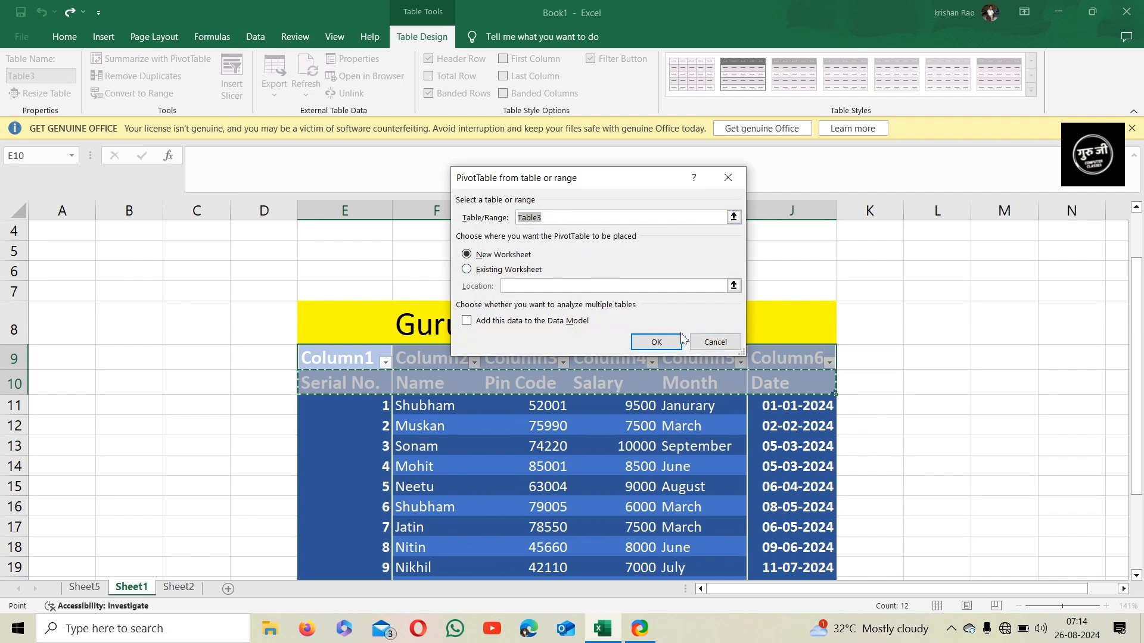
{"action": "left_click", "coordinate": [716, 342]}
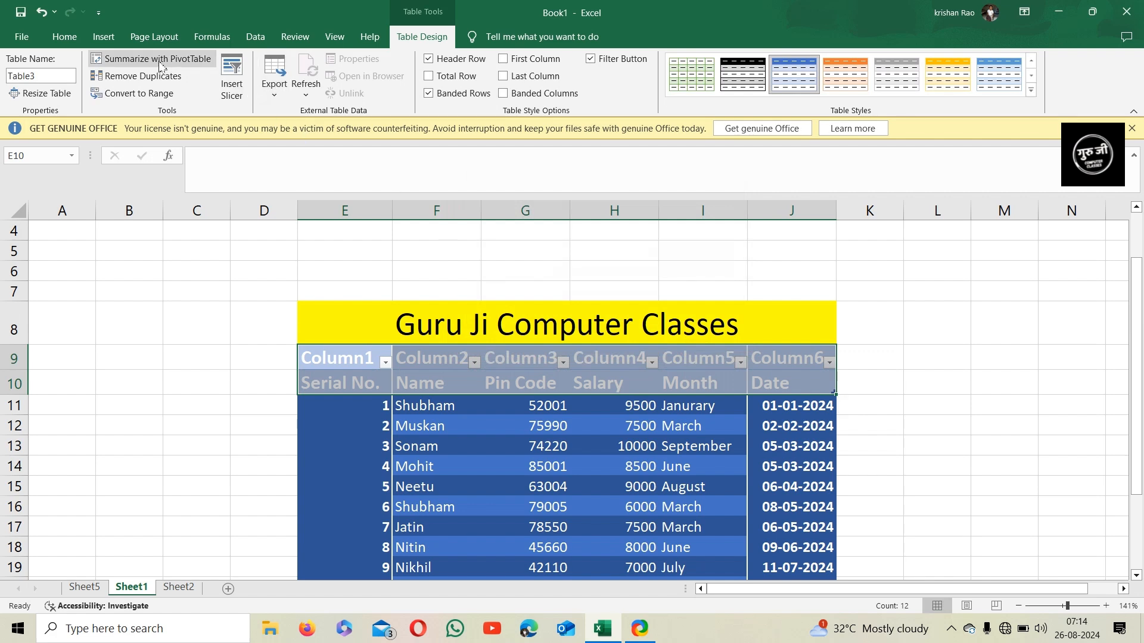
Rename the new table to Guru Ji
{"action": "double_click", "coordinate": [52, 78]}
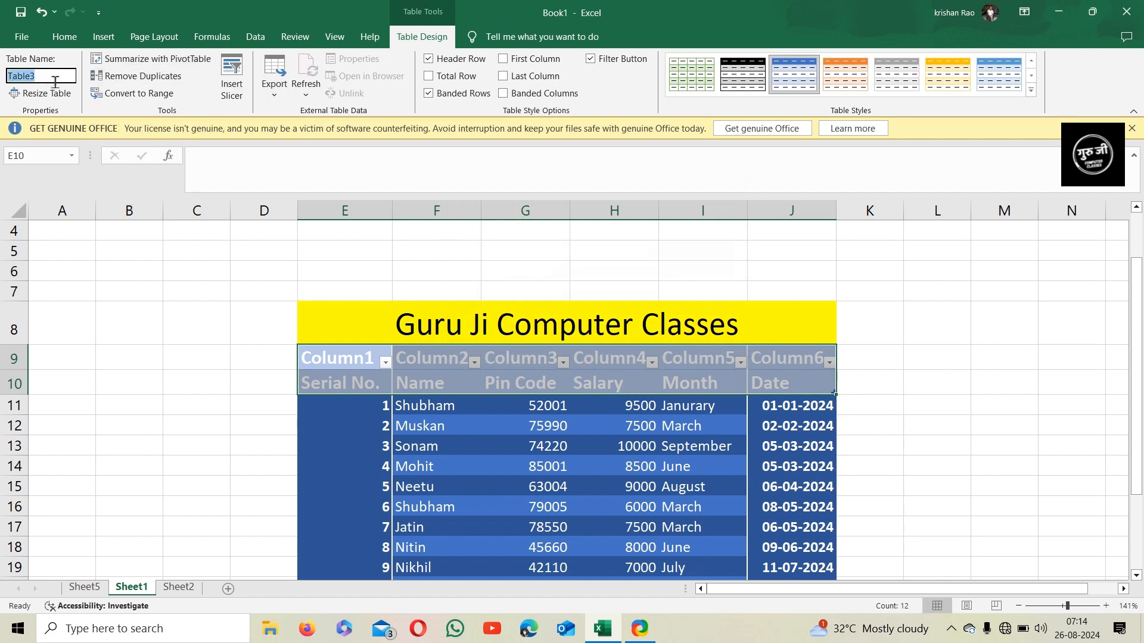
{"action": "type", "text": "Guru Ji"}
{"action": "key", "text": "Return"}
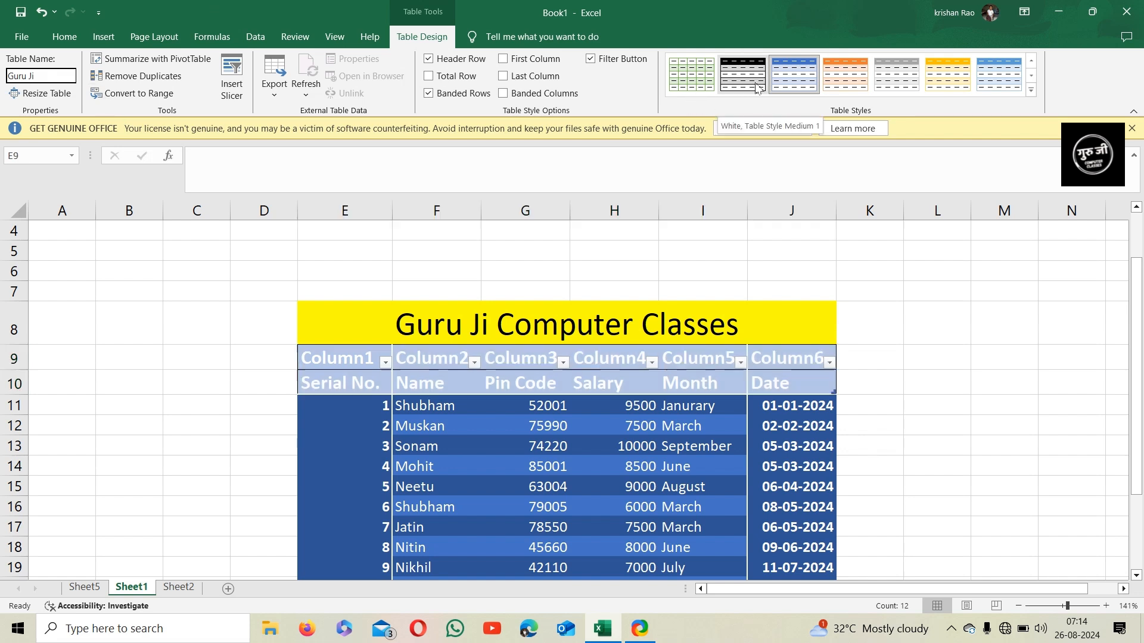
Undo the table rename and the new table creation
{"action": "left_click", "coordinate": [102, 36]}
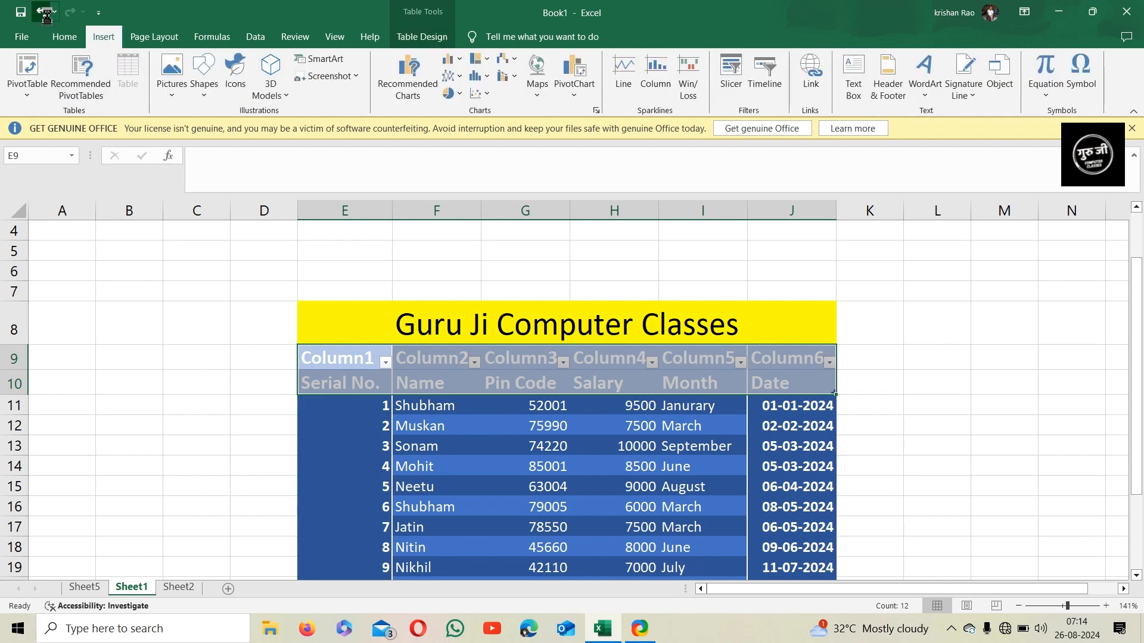
{"action": "left_click", "coordinate": [41, 13]}
{"action": "left_click", "coordinate": [42, 14]}
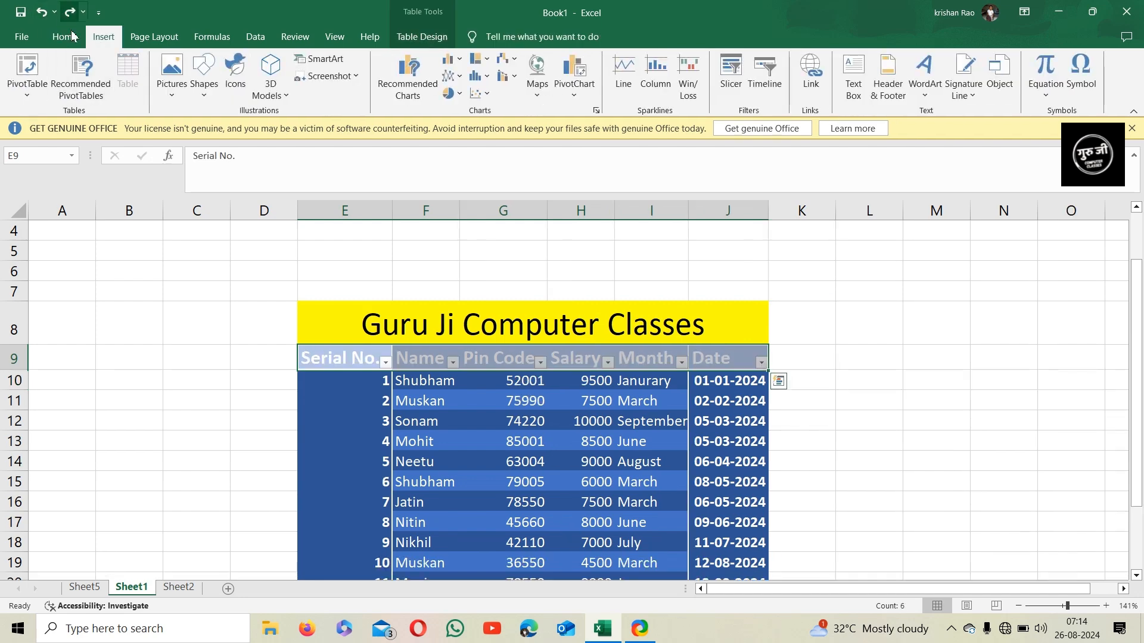
Insert the picture eot 2 from the Desktop at cell L8
{"action": "left_click", "coordinate": [846, 341]}
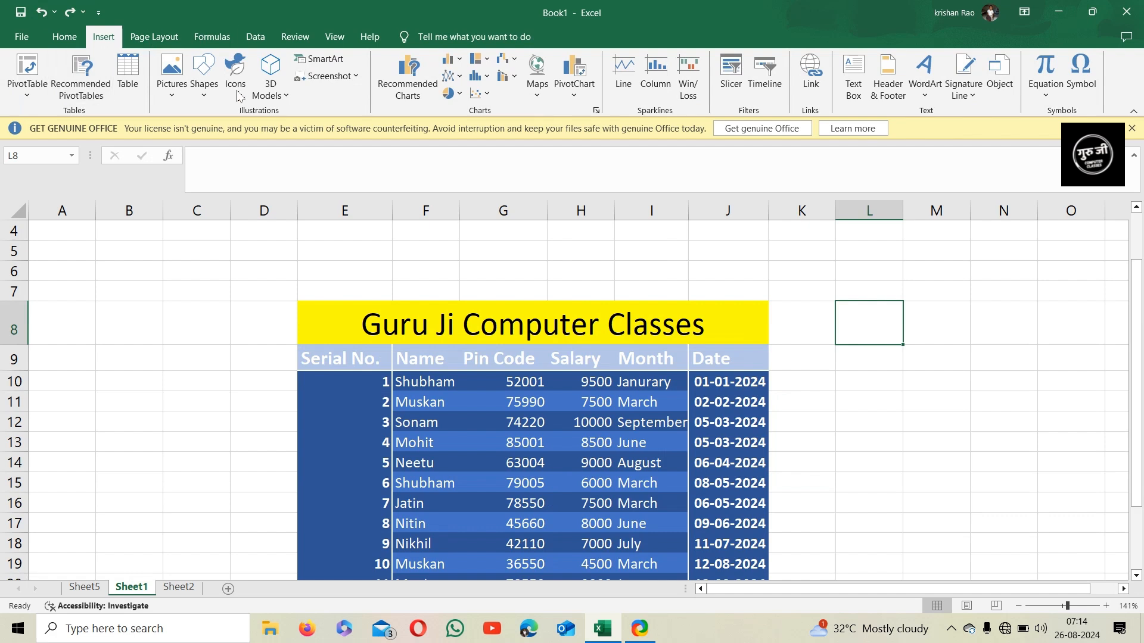
{"action": "left_click", "coordinate": [180, 96]}
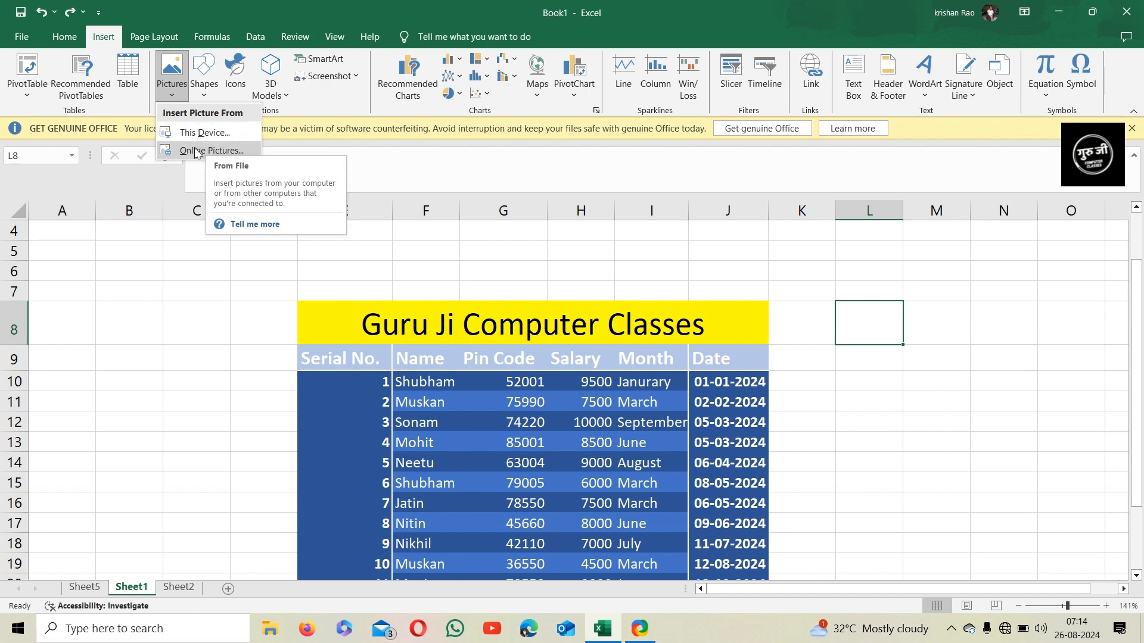
{"action": "left_click", "coordinate": [208, 134]}
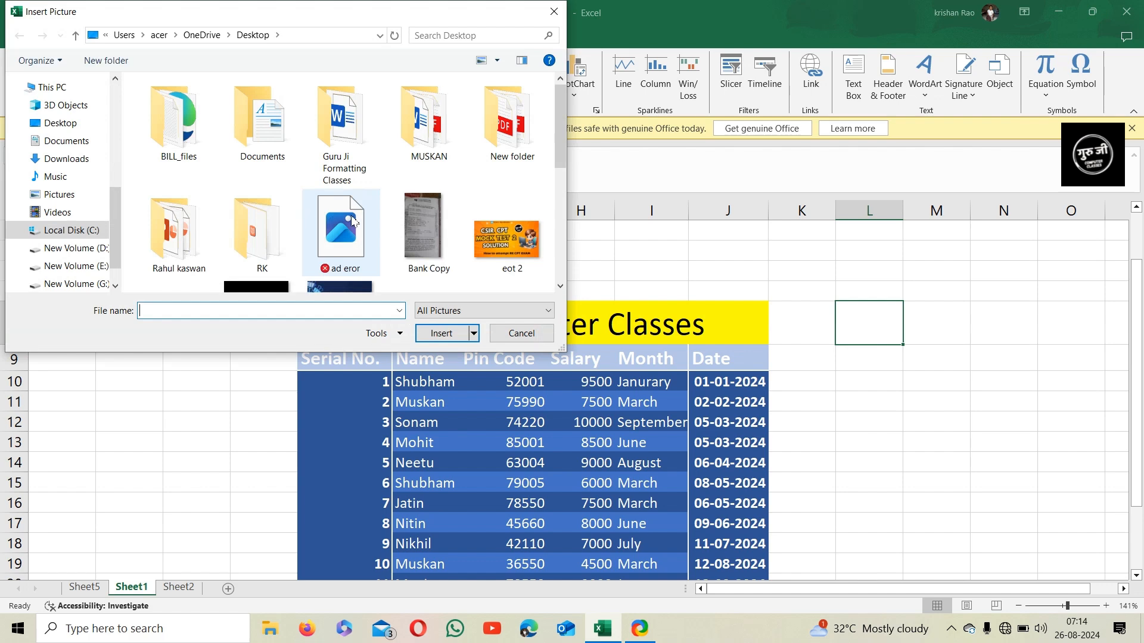
{"action": "double_click", "coordinate": [523, 244]}
{"action": "scroll", "coordinate": [724, 391], "scroll_direction": "down", "scroll_amount": 2}
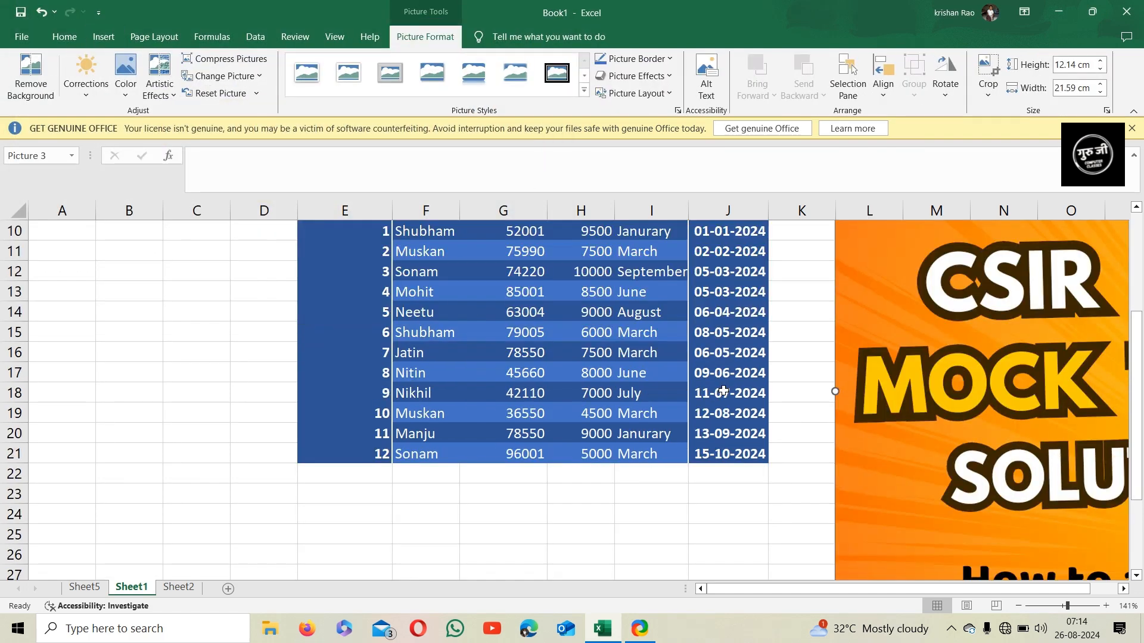
Resize the picture to about 4.6 by 8.1 cm and move it beside the table right of column J
{"action": "left_click_drag", "start_coordinate": [745, 589], "coordinate": [870, 613]}
{"action": "left_click_drag", "start_coordinate": [763, 391], "coordinate": [908, 418]}
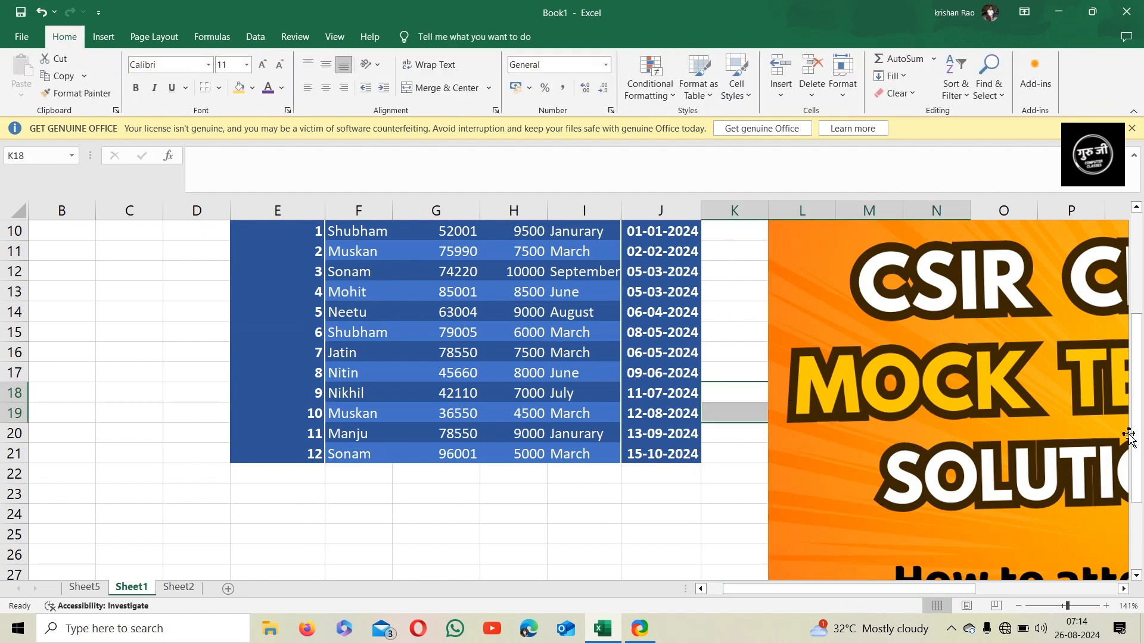
{"action": "left_click_drag", "start_coordinate": [1136, 398], "coordinate": [1070, 449]}
{"action": "left_click", "coordinate": [838, 480]}
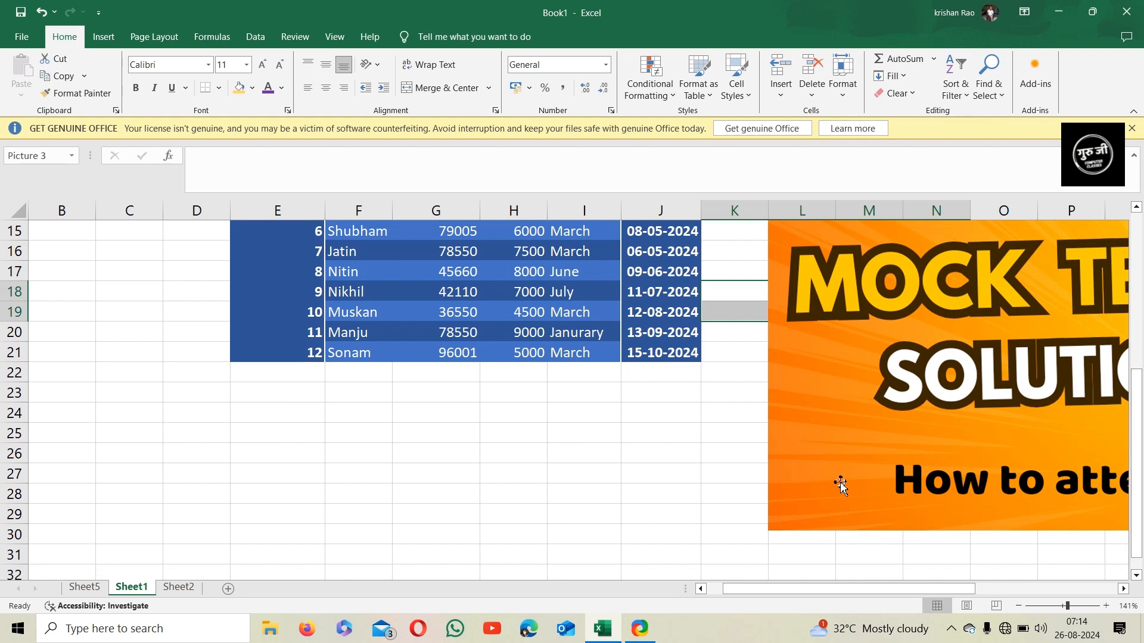
{"action": "left_click_drag", "start_coordinate": [769, 533], "coordinate": [1054, 370]}
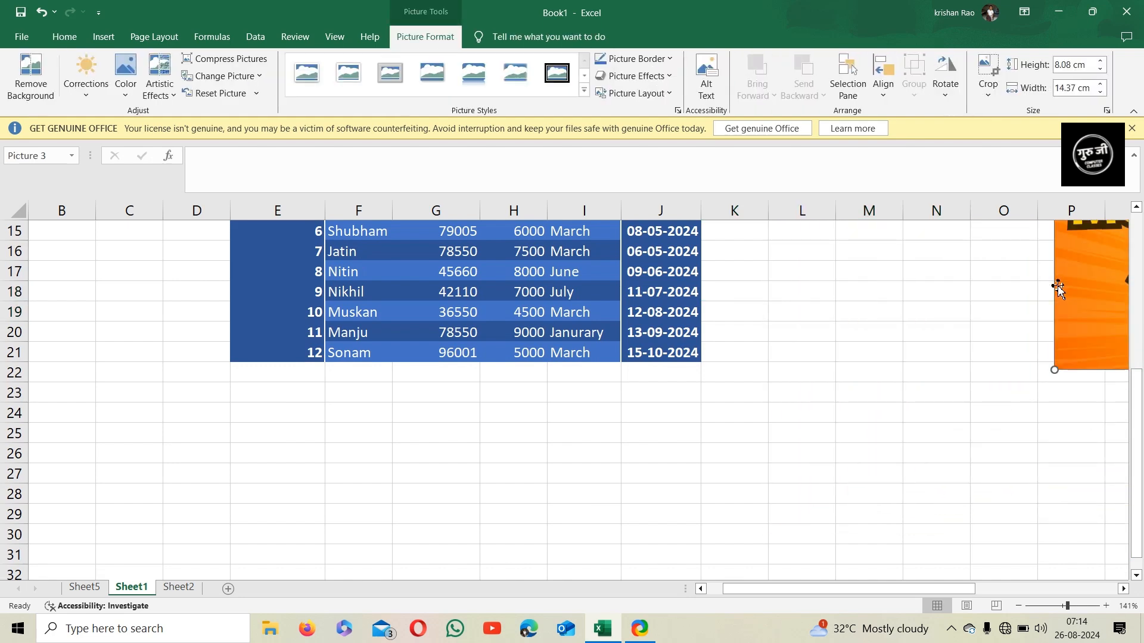
{"action": "left_click_drag", "start_coordinate": [1083, 289], "coordinate": [326, 493]}
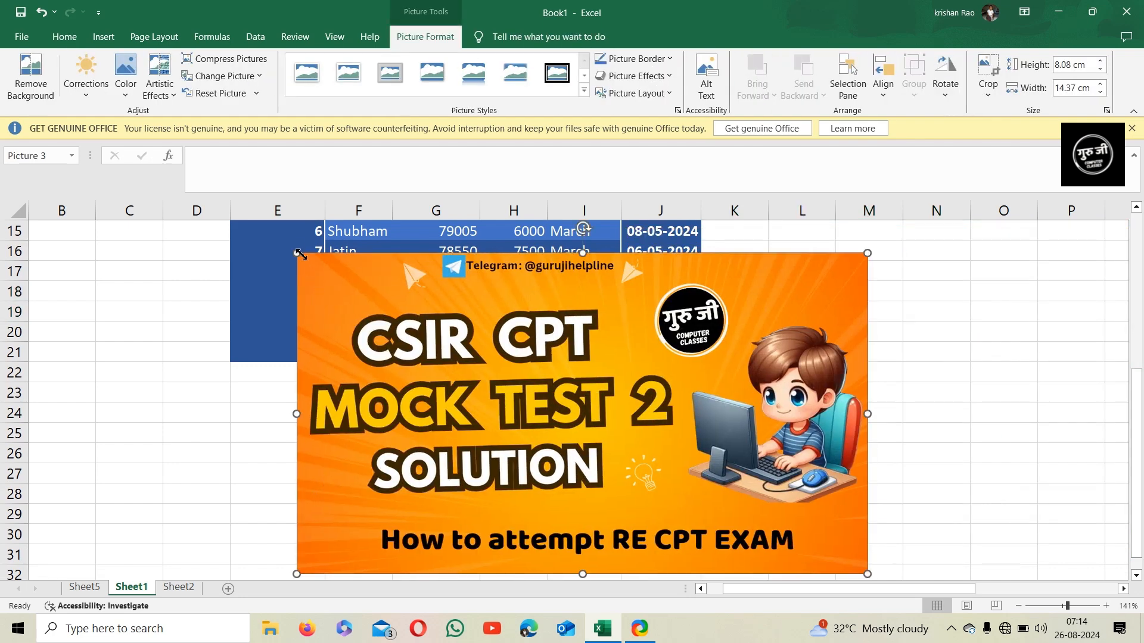
{"action": "left_click_drag", "start_coordinate": [296, 253], "coordinate": [544, 389]}
{"action": "left_click_drag", "start_coordinate": [661, 460], "coordinate": [846, 334]}
{"action": "scroll", "coordinate": [733, 380], "scroll_direction": "up", "scroll_amount": 3}
{"action": "left_click_drag", "start_coordinate": [819, 511], "coordinate": [821, 276]}
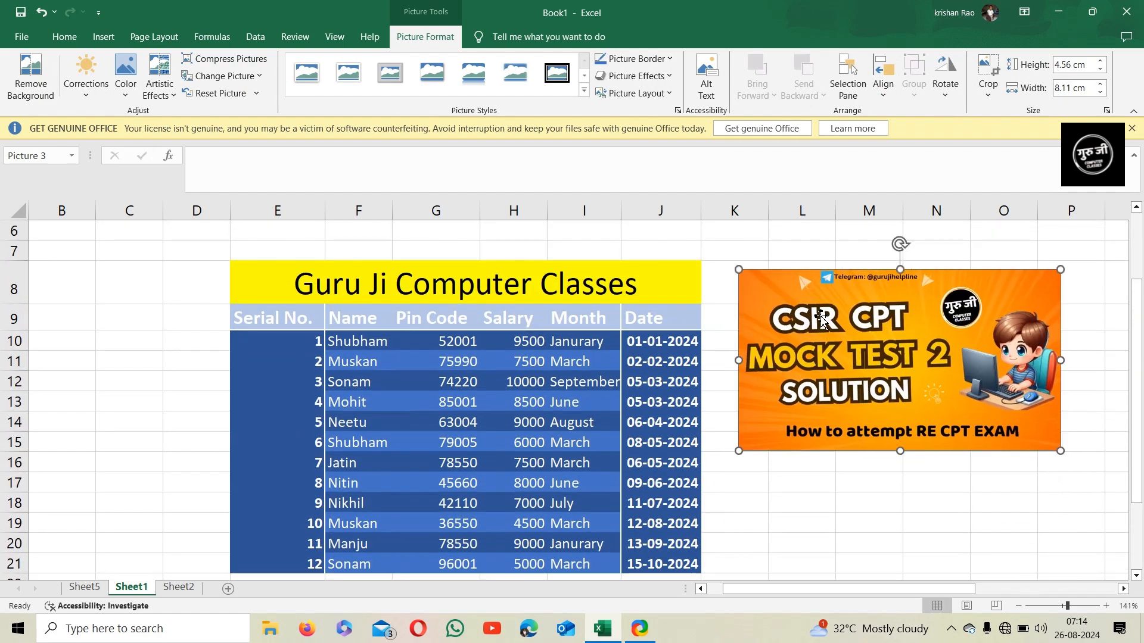
Draw a flowchart cylinder shape about 2.4 by 3.5 cm left of the table in columns B to C
{"action": "left_click", "coordinate": [109, 42]}
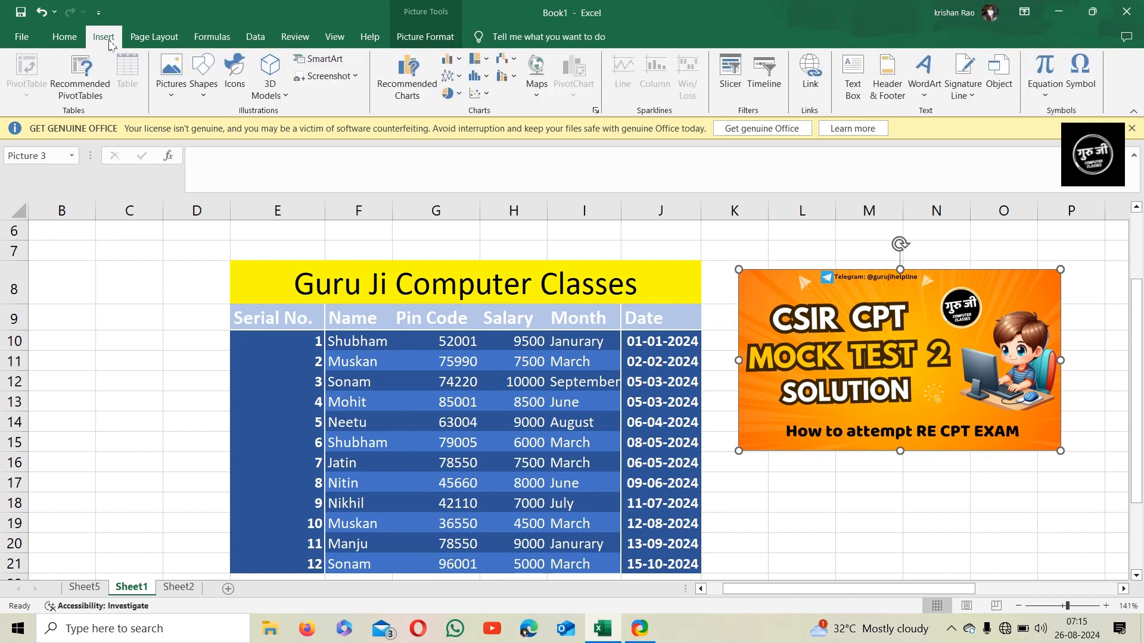
{"action": "left_click", "coordinate": [212, 97]}
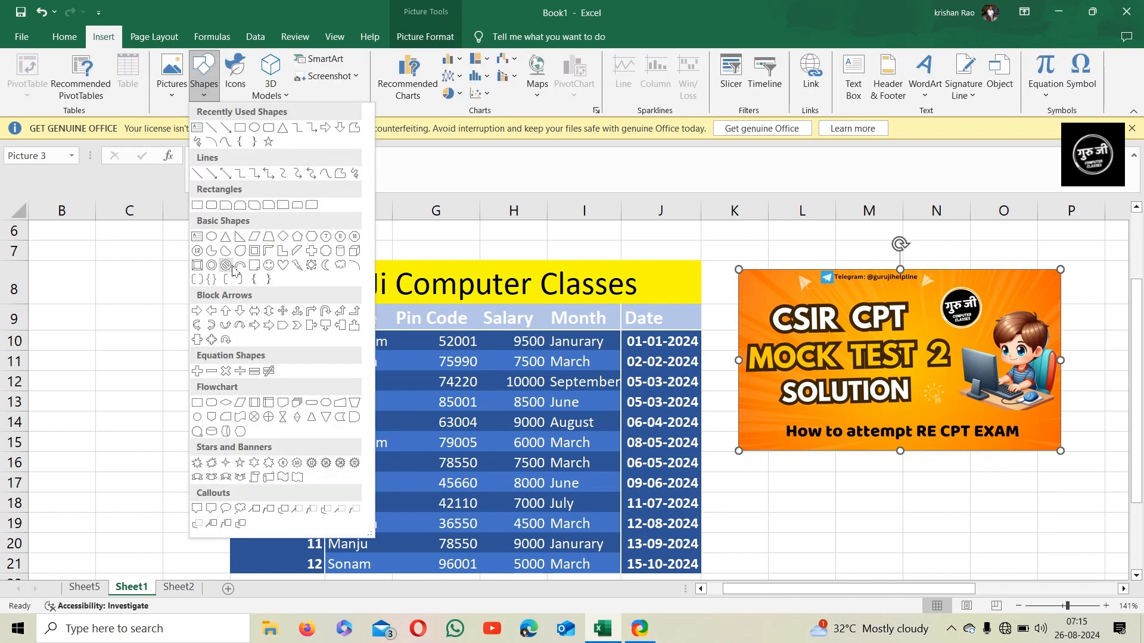
{"action": "left_click", "coordinate": [227, 432]}
{"action": "mouse_move", "coordinate": [73, 325]}
{"action": "left_mouse_down"}
{"action": "mouse_move", "coordinate": [127, 370]}
{"action": "mouse_move", "coordinate": [202, 396]}
{"action": "mouse_move", "coordinate": [212, 417]}
{"action": "mouse_move", "coordinate": [204, 408]}
{"action": "left_mouse_up"}
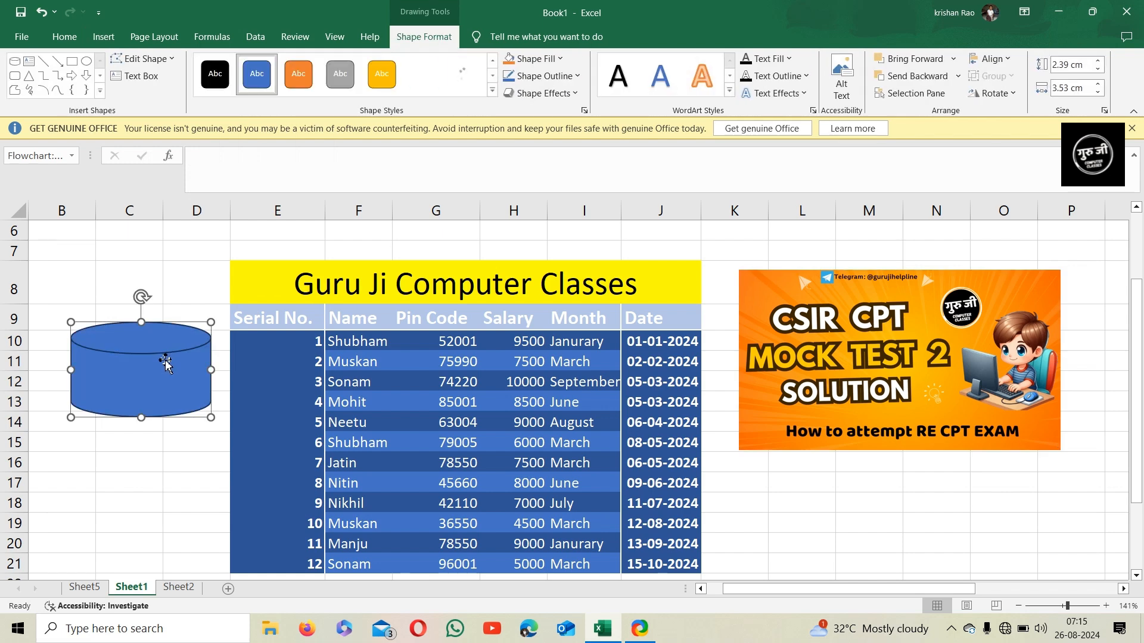
{"action": "left_click_drag", "start_coordinate": [161, 361], "coordinate": [159, 325]}
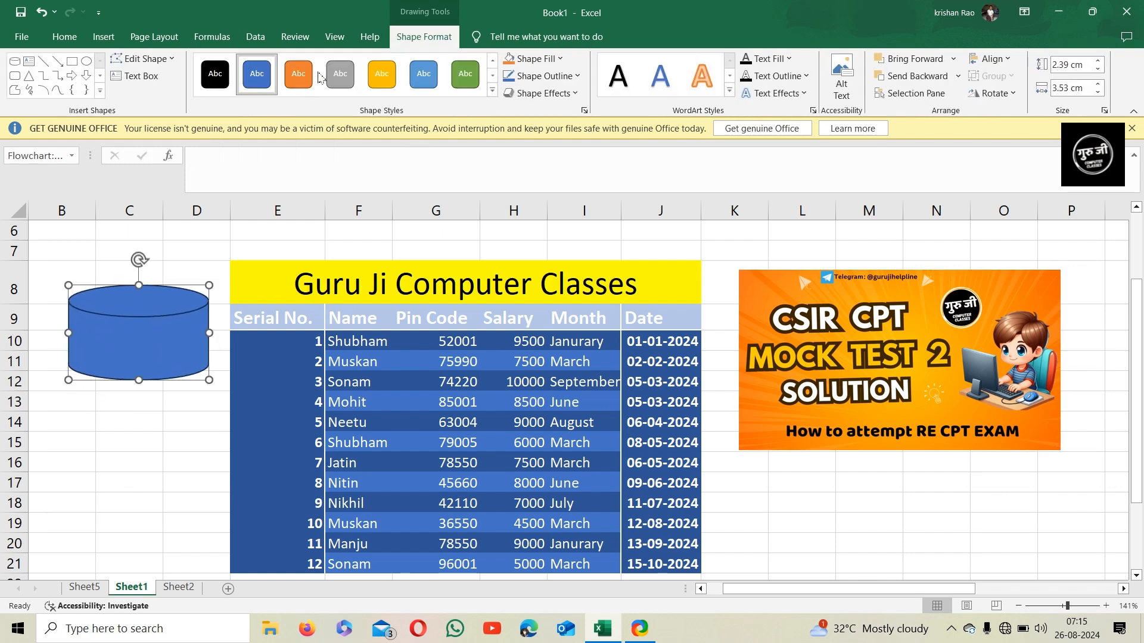
Try removing the picture's background and discard all changes
{"action": "left_click", "coordinate": [818, 373]}
{"action": "left_click", "coordinate": [439, 38]}
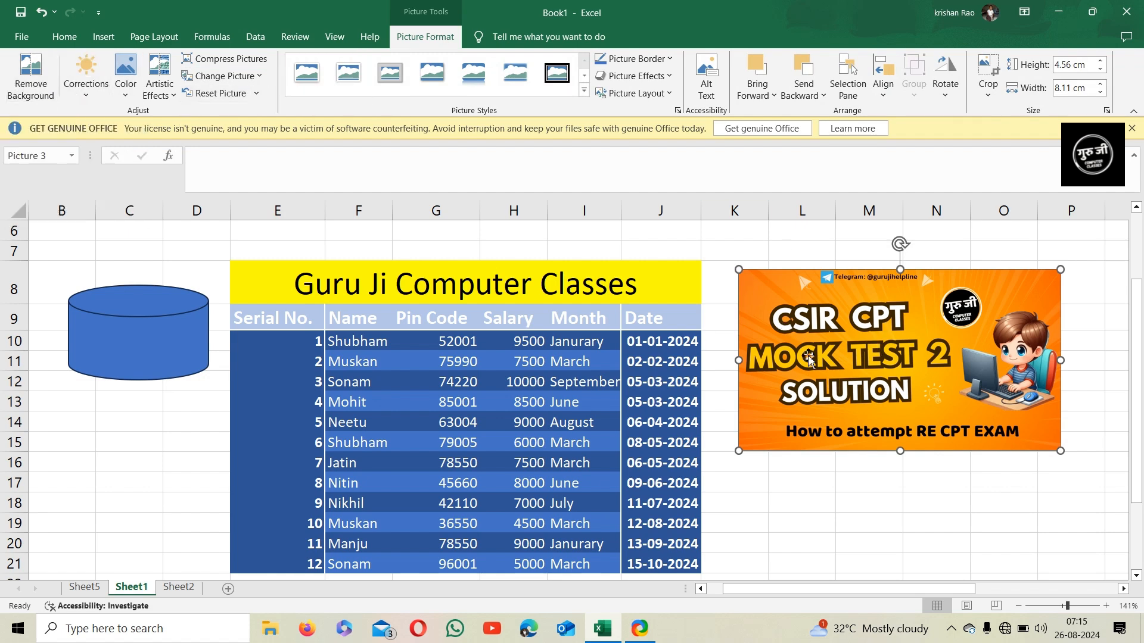
{"action": "left_click", "coordinate": [34, 88]}
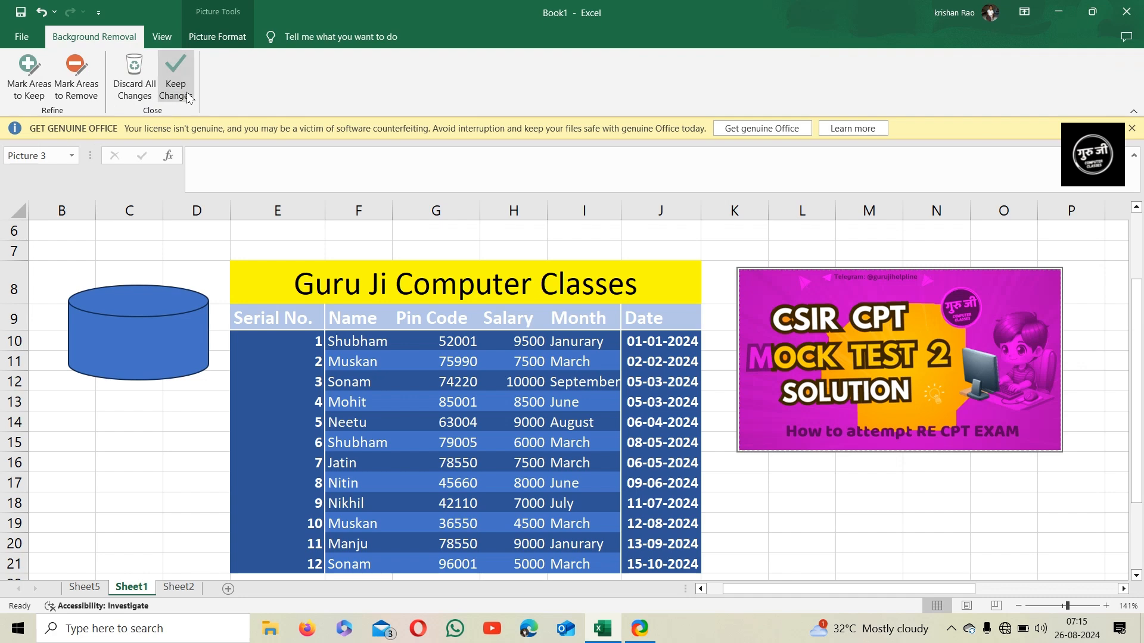
{"action": "left_click", "coordinate": [147, 88]}
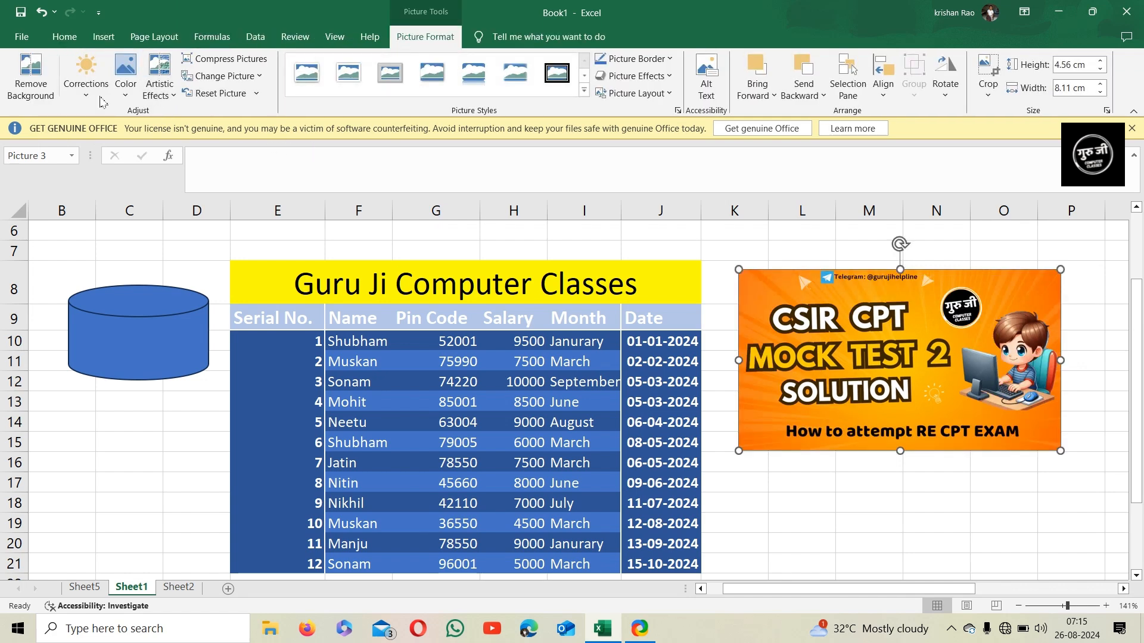
Browse the picture's Corrections, Color and Artistic Effects galleries
{"action": "left_click", "coordinate": [86, 80]}
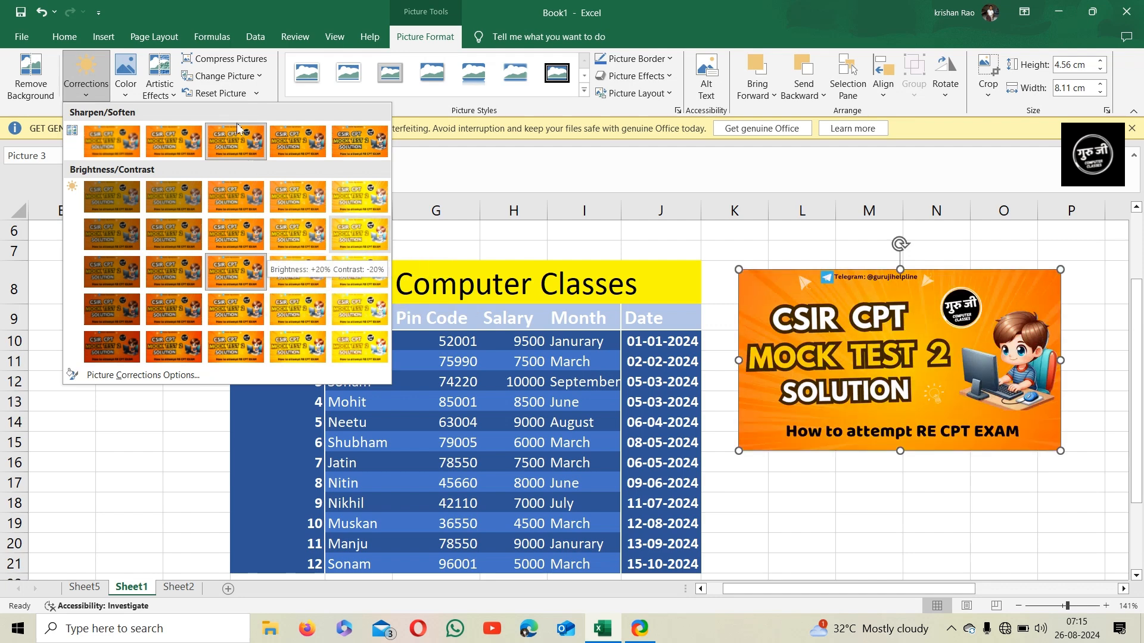
{"action": "left_click", "coordinate": [125, 74]}
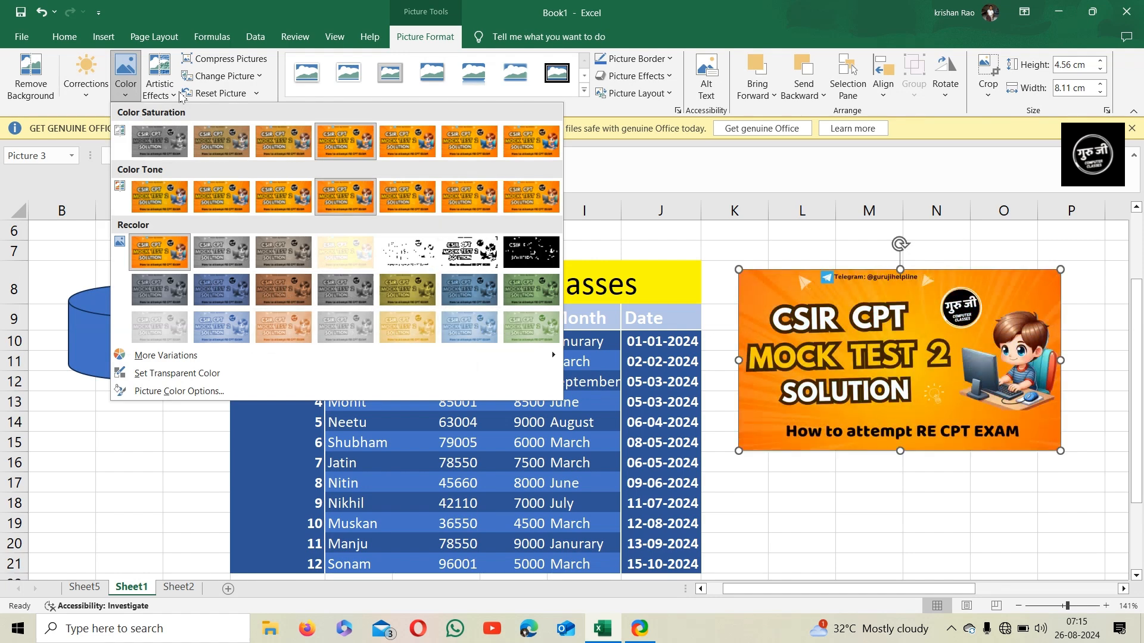
{"action": "left_click", "coordinate": [169, 93]}
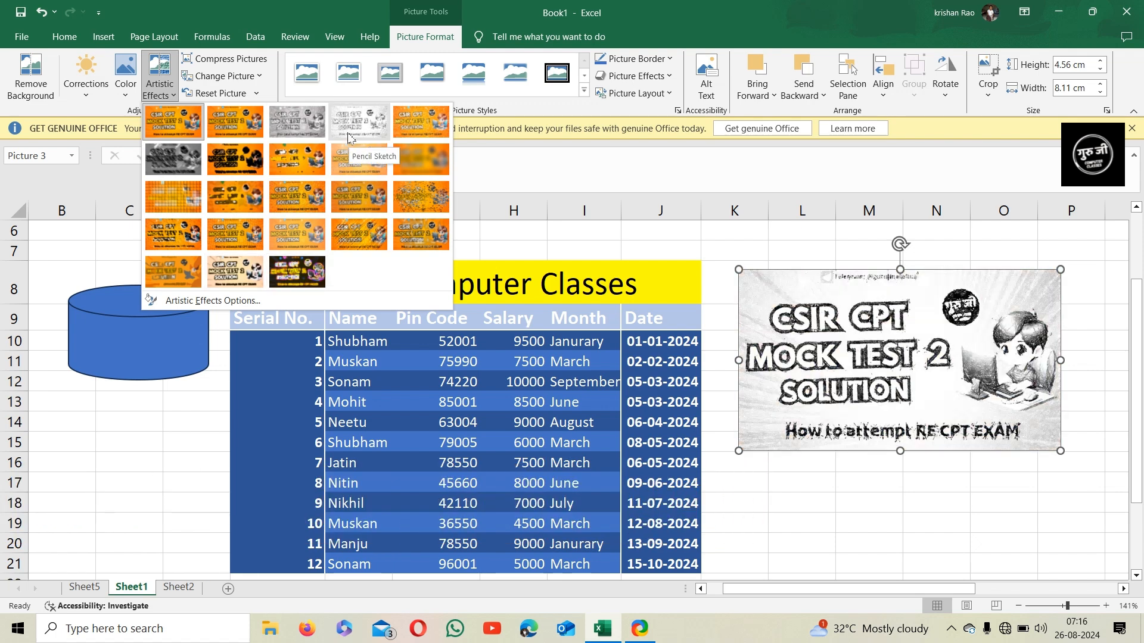
{"action": "left_click", "coordinate": [162, 87]}
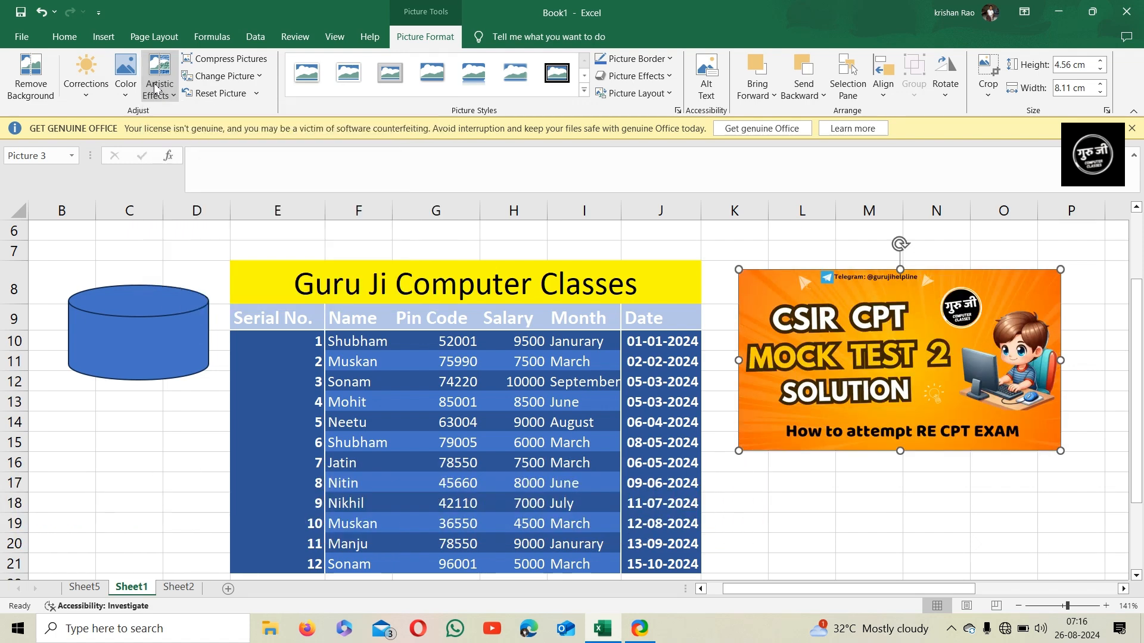
{"action": "left_click", "coordinate": [232, 59]}
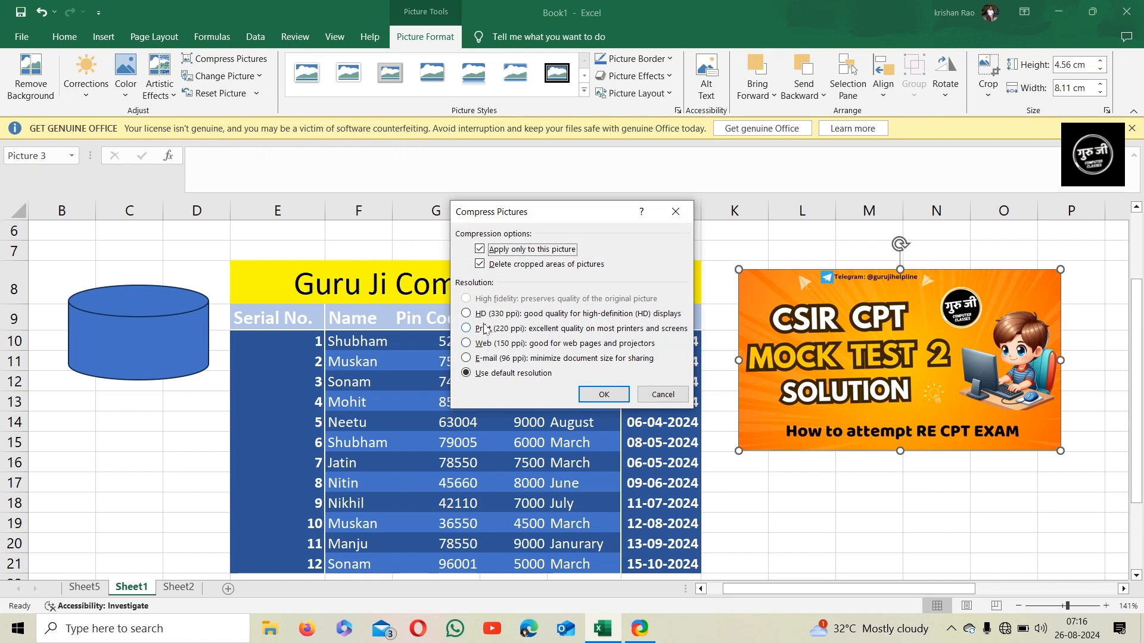
{"action": "left_click", "coordinate": [653, 399]}
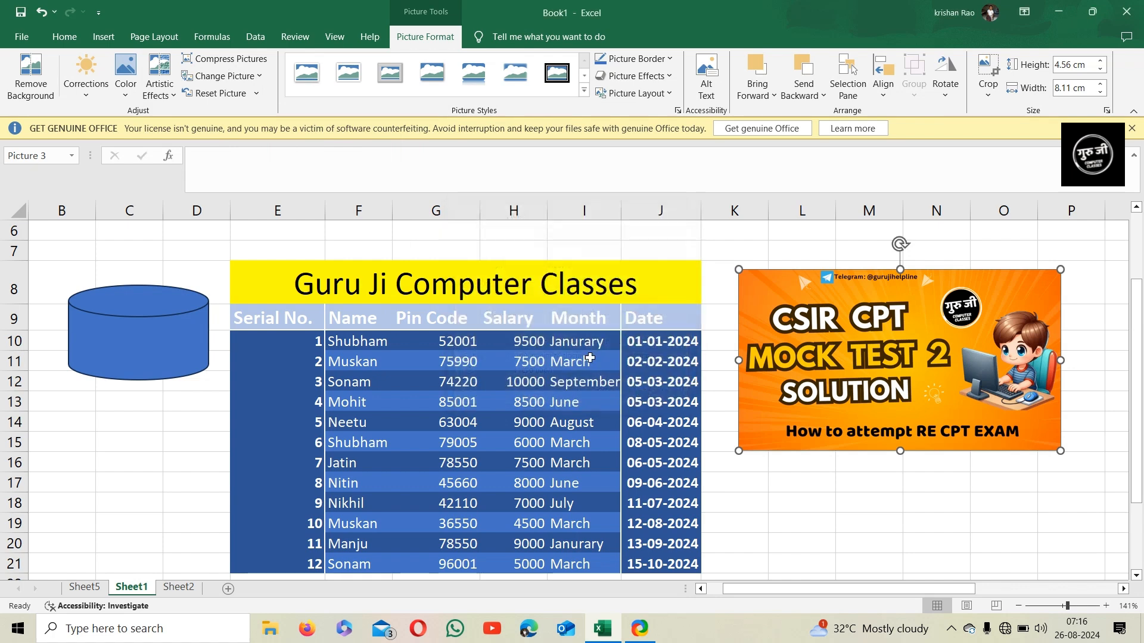
{"action": "left_click", "coordinate": [238, 82]}
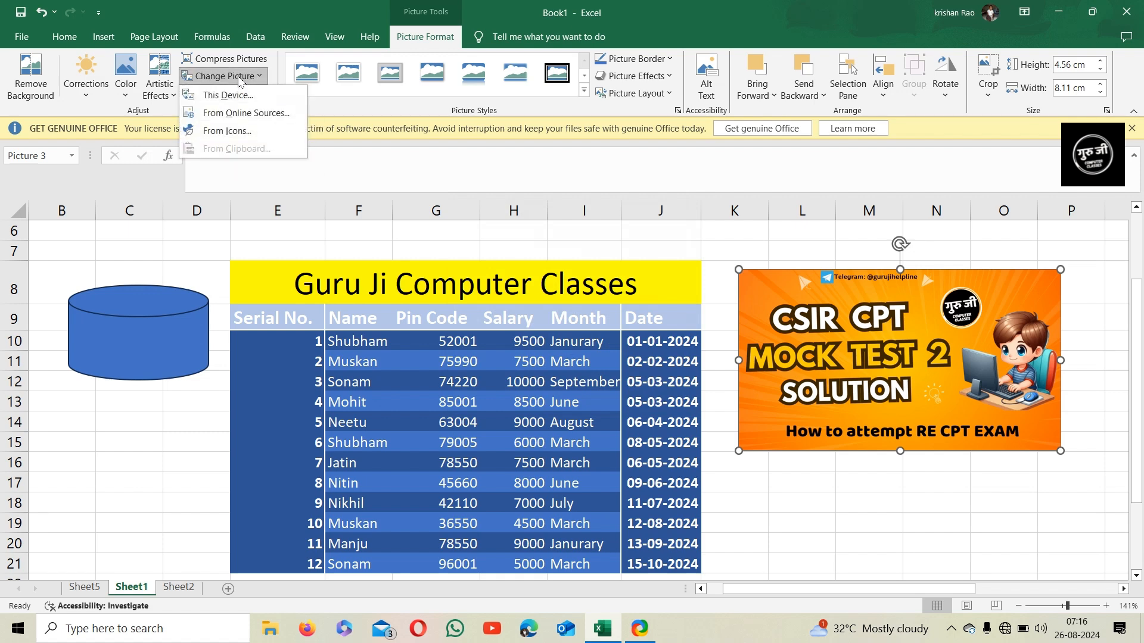
{"action": "left_click", "coordinate": [244, 81]}
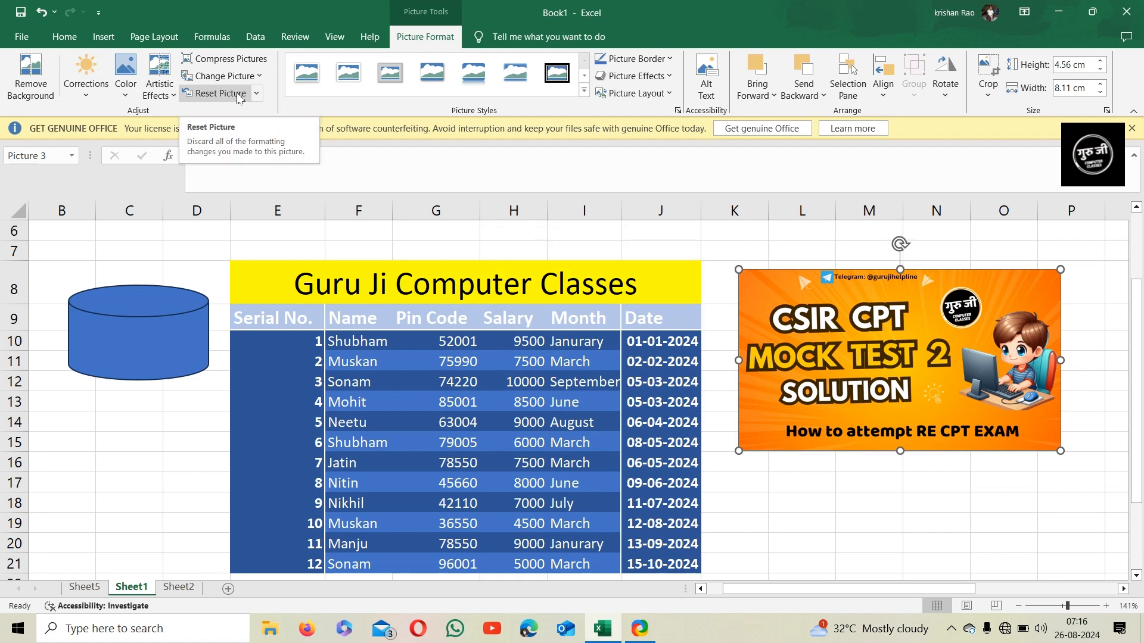
Reset the picture's formatting and apply the metal oval picture style
{"action": "left_click", "coordinate": [238, 98]}
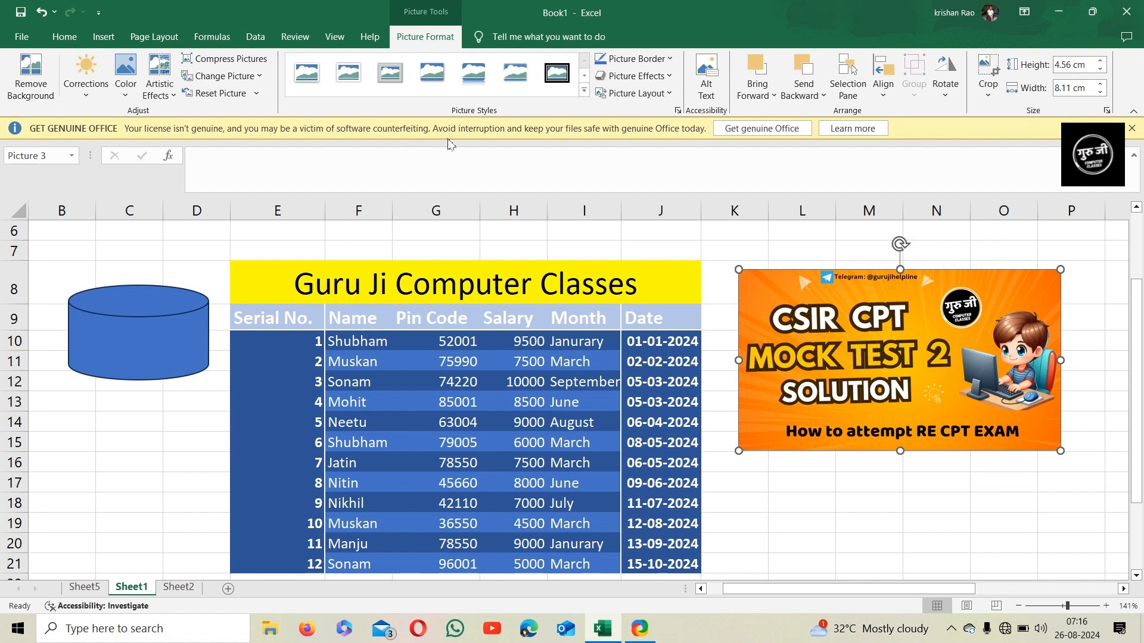
{"action": "left_click", "coordinate": [585, 95]}
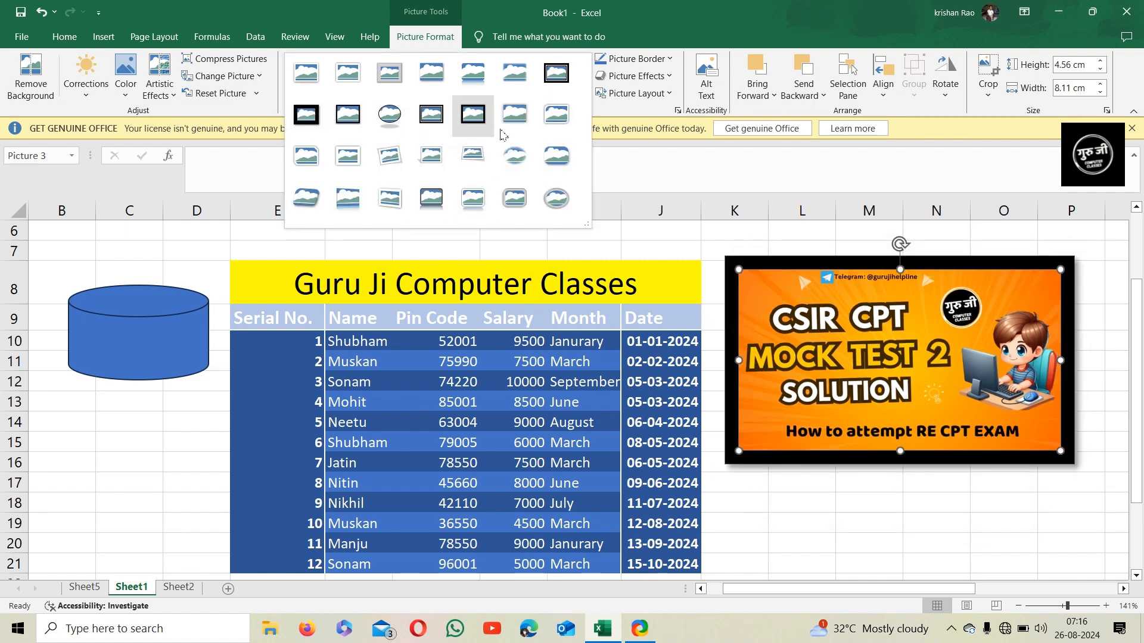
{"action": "left_click", "coordinate": [549, 204]}
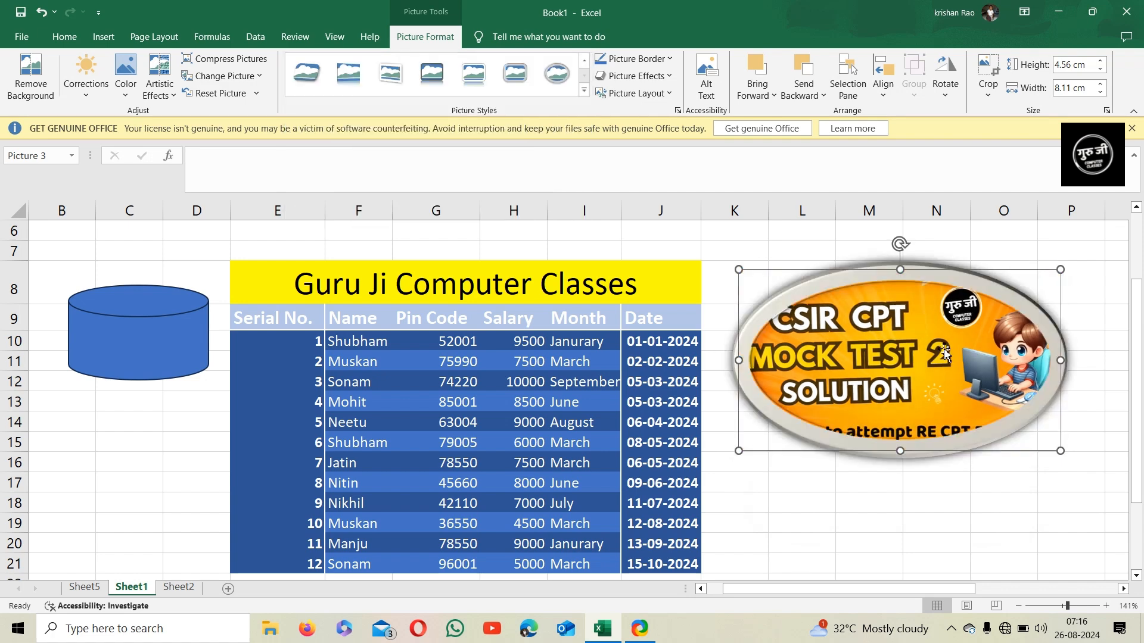
Apply an orange glow variation to the picture
{"action": "left_click", "coordinate": [656, 58]}
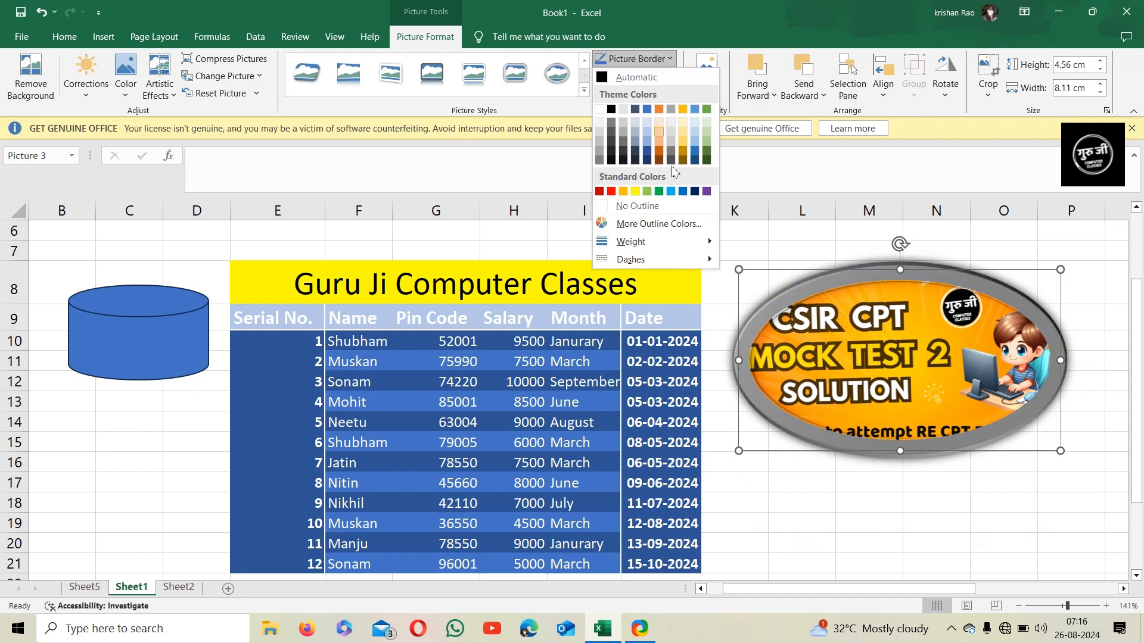
{"action": "left_click", "coordinate": [668, 60]}
{"action": "left_click", "coordinate": [665, 76]}
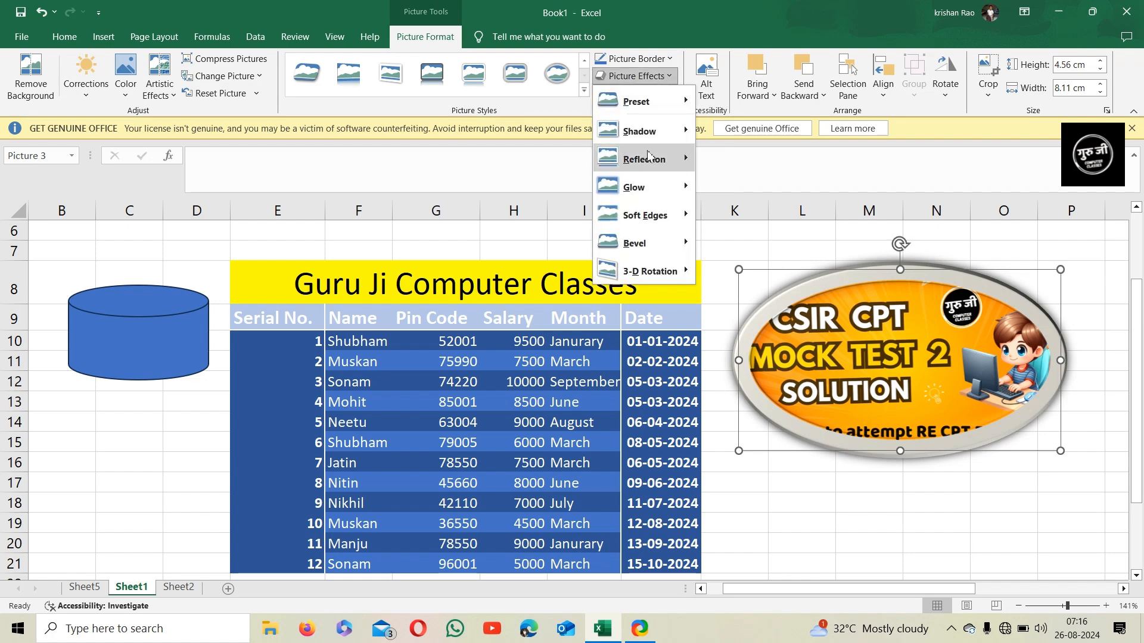
{"action": "mouse_move", "coordinate": [639, 188]}
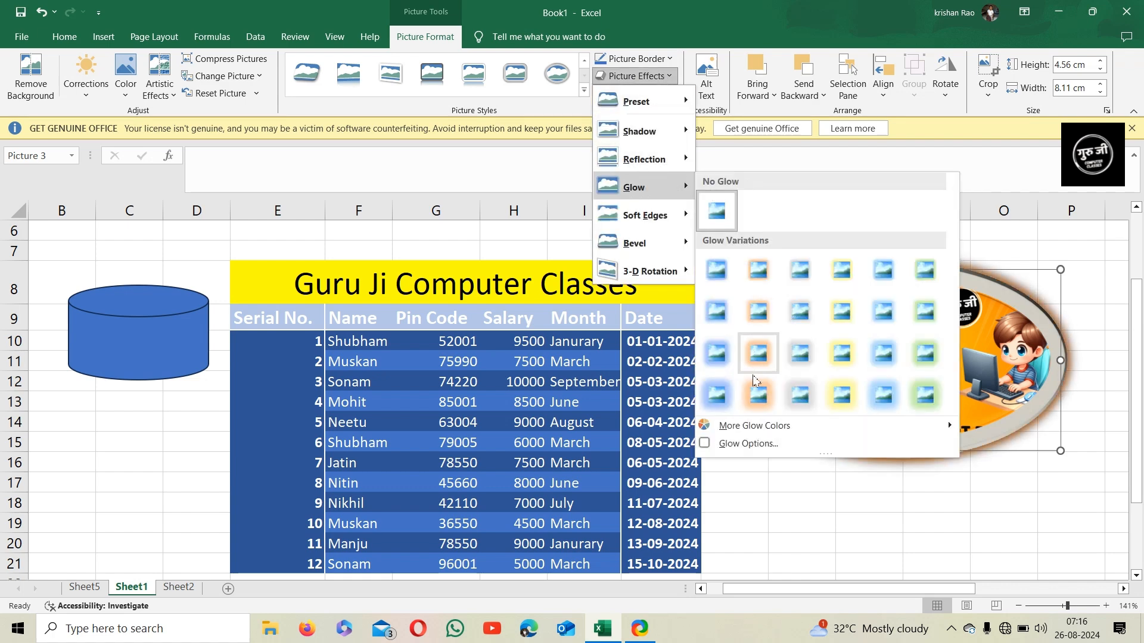
{"action": "left_click", "coordinate": [758, 394]}
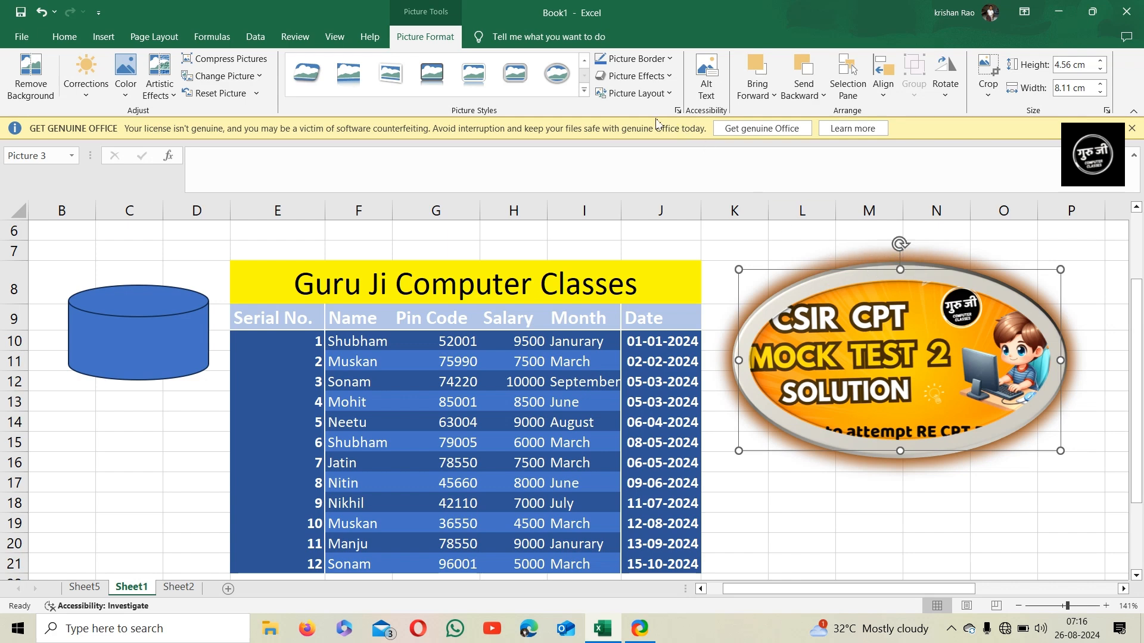
Move the picture left so it overlaps the table's Date column and covers the cylinder
{"action": "left_click", "coordinate": [660, 95]}
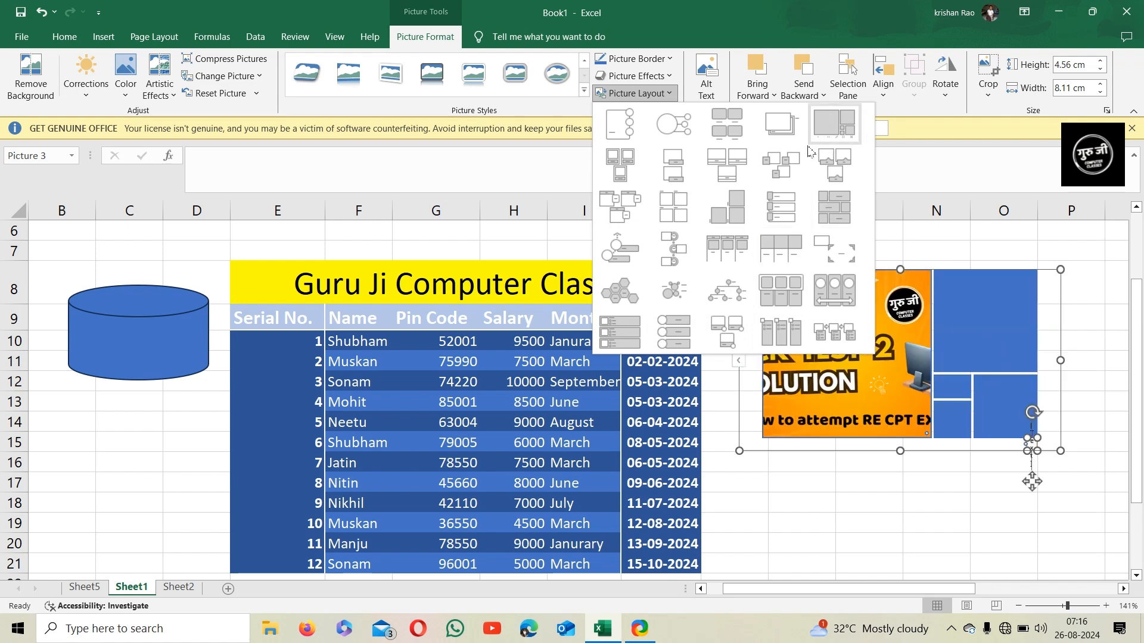
{"action": "left_click", "coordinate": [808, 510]}
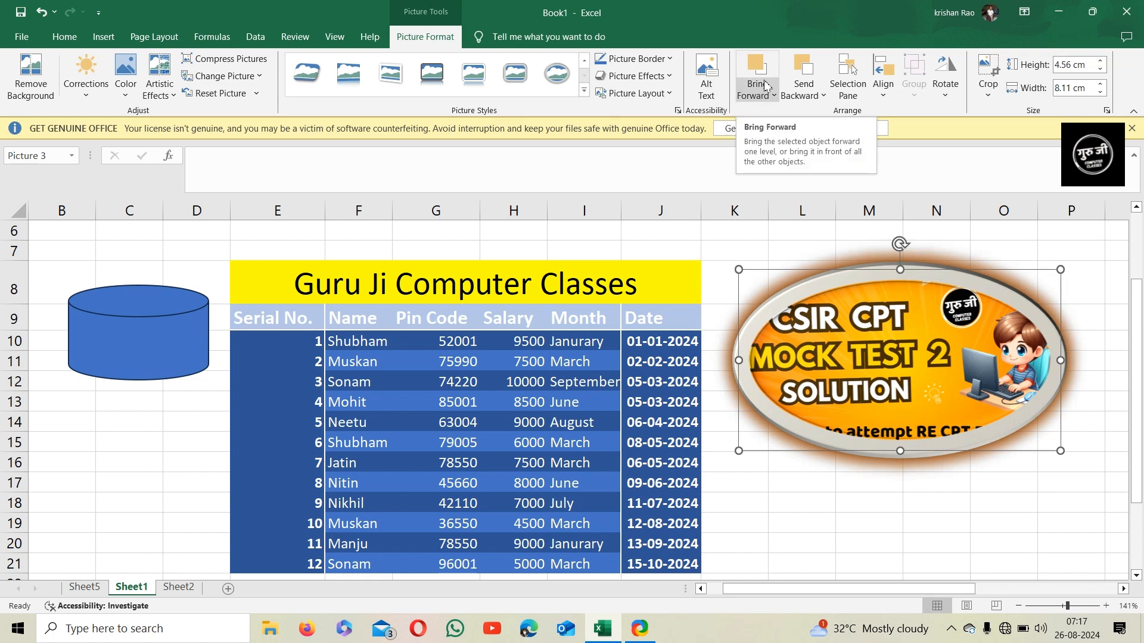
{"action": "left_click_drag", "start_coordinate": [875, 269], "coordinate": [758, 259]}
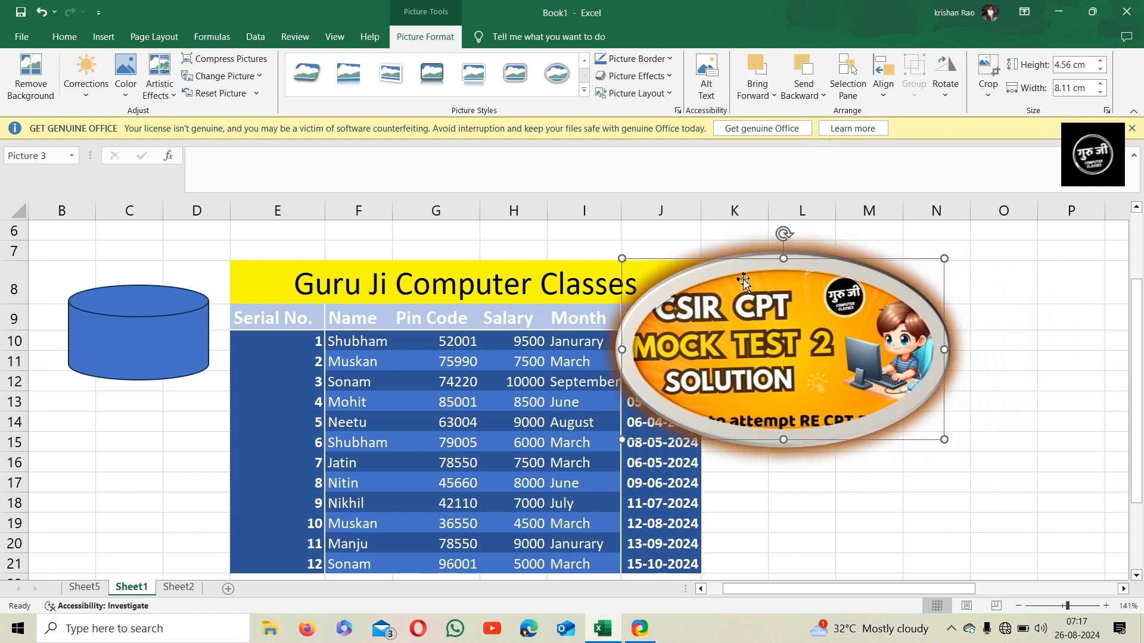
Send the picture backward behind the cylinder, then bring it forward again
{"action": "left_click", "coordinate": [815, 95]}
{"action": "left_click", "coordinate": [821, 111]}
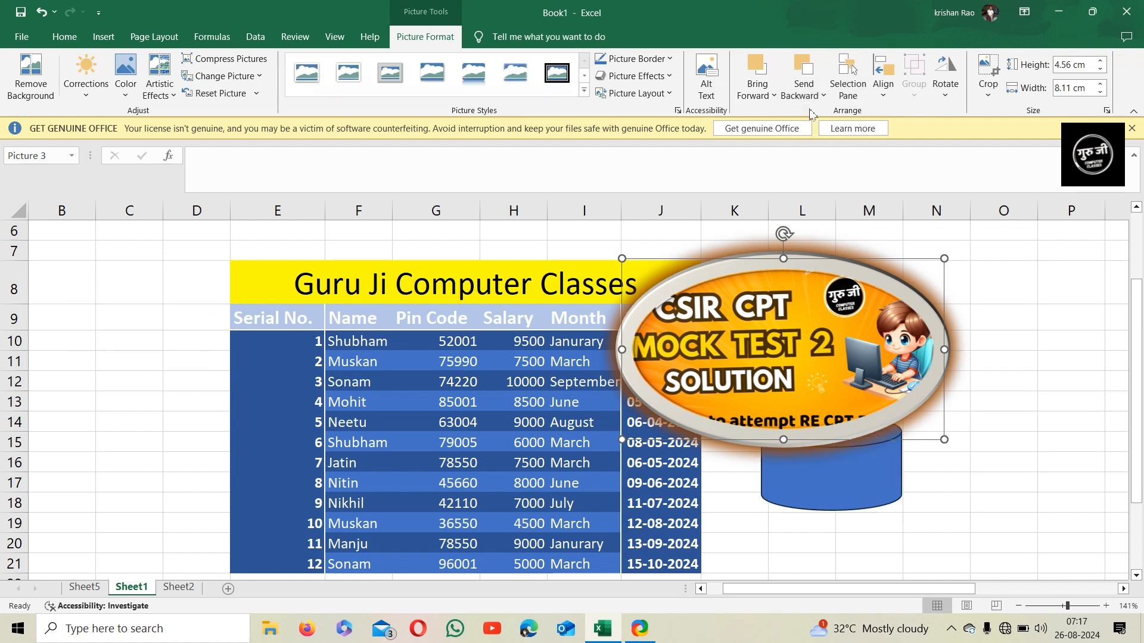
{"action": "left_click", "coordinate": [800, 73]}
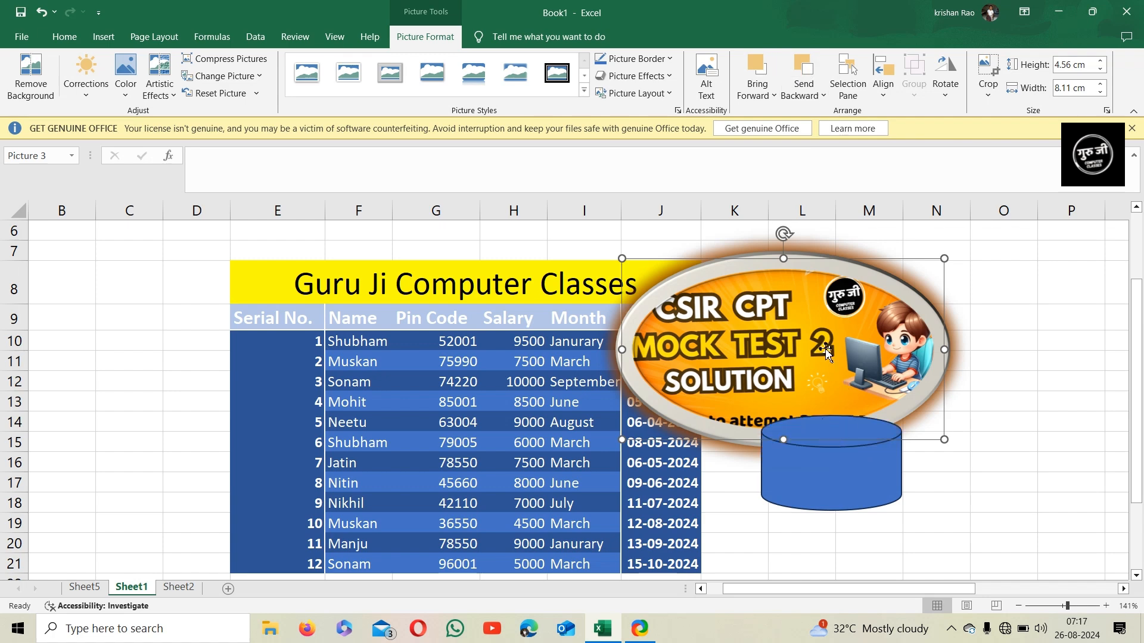
{"action": "left_click", "coordinate": [767, 78]}
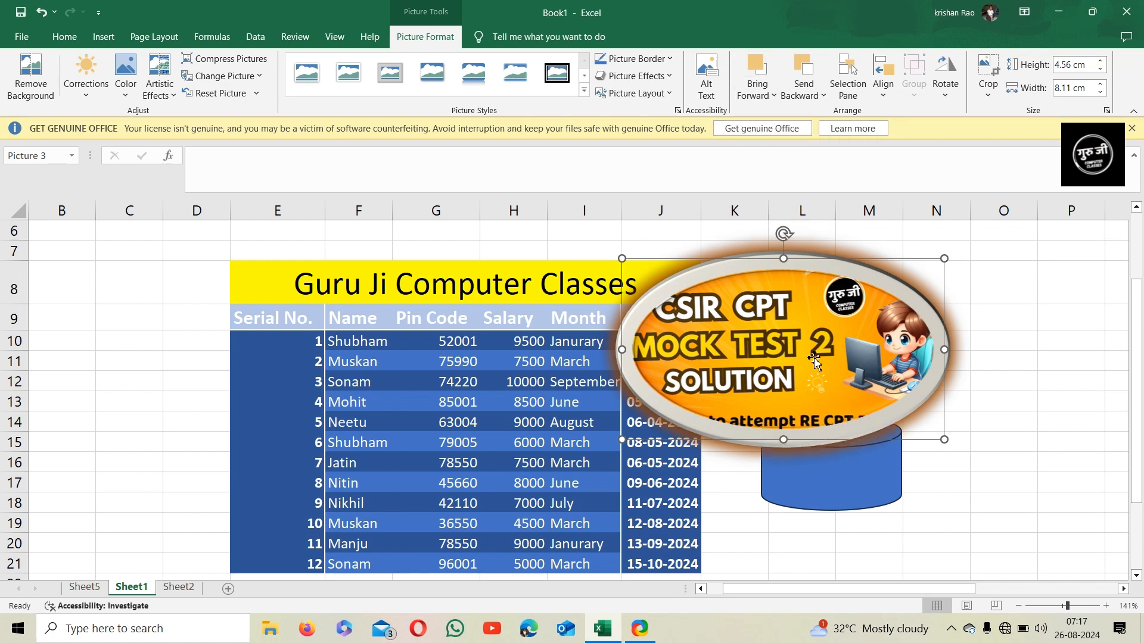
Use the Selection Pane to select the cylinder shape and then the picture
{"action": "left_click", "coordinate": [852, 97]}
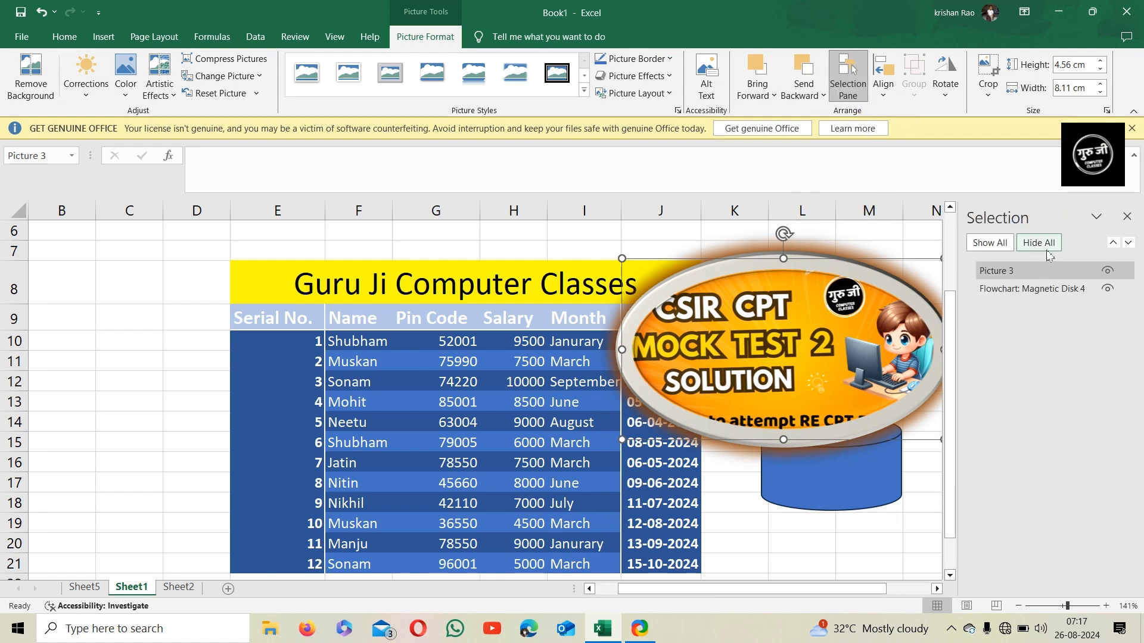
{"action": "left_click", "coordinate": [1031, 289]}
{"action": "left_click", "coordinate": [1034, 289]}
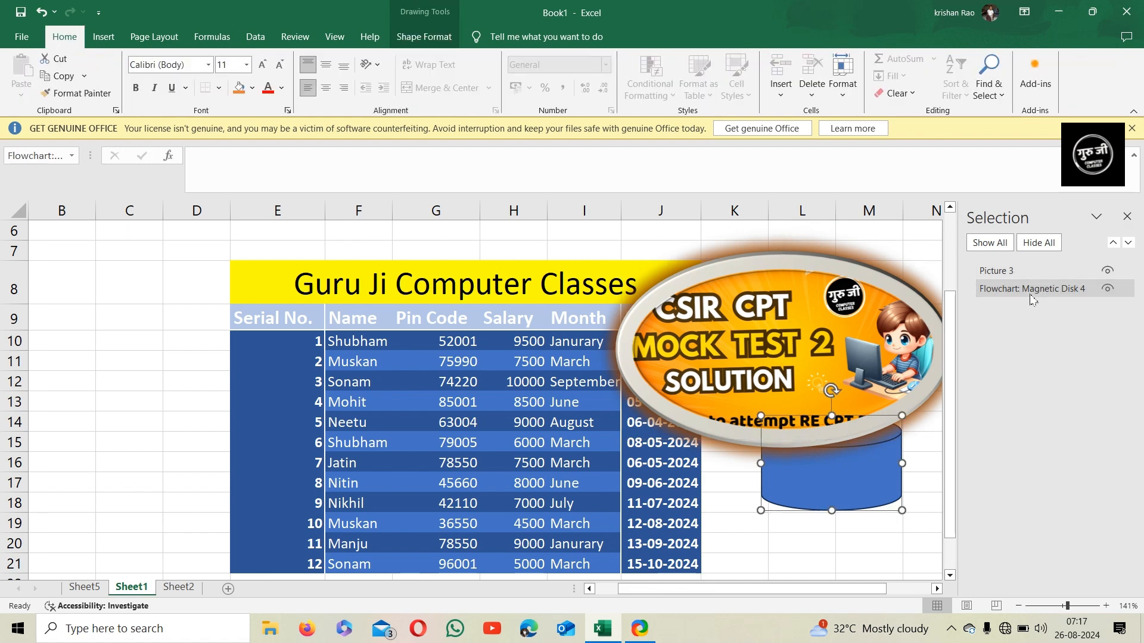
{"action": "left_click", "coordinate": [1004, 275]}
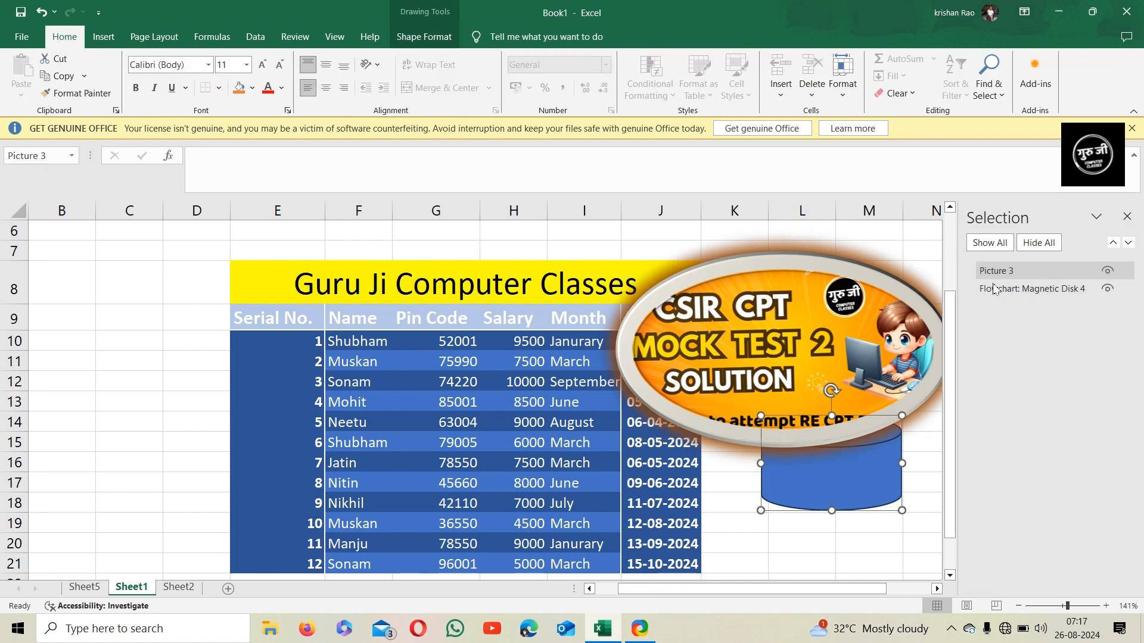
{"action": "left_click", "coordinate": [1125, 218]}
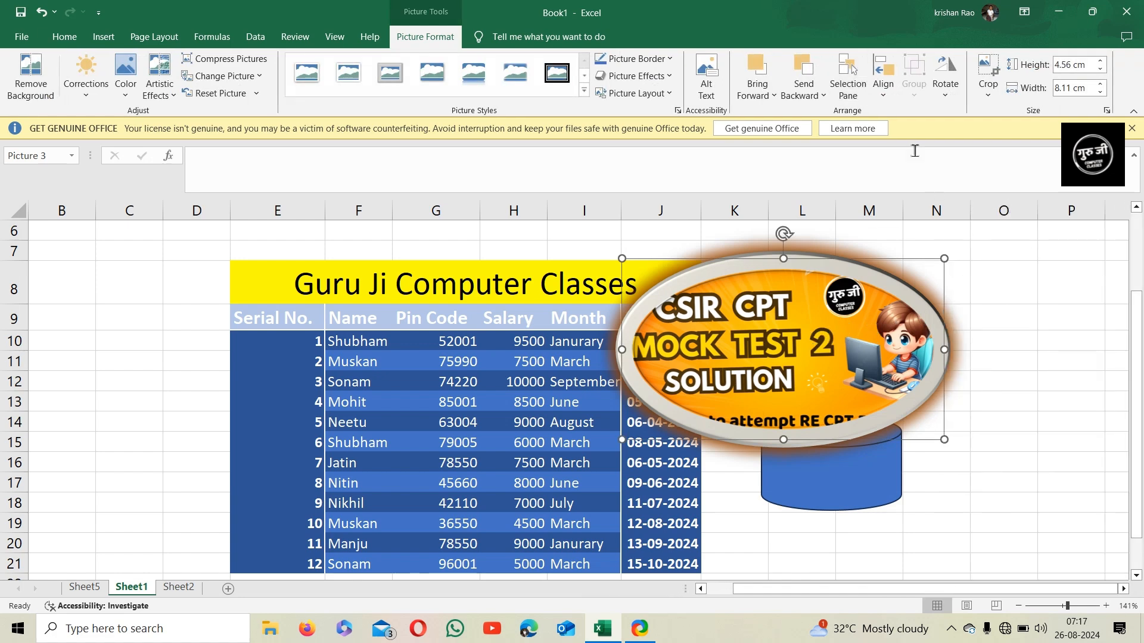
{"action": "left_click", "coordinate": [885, 89]}
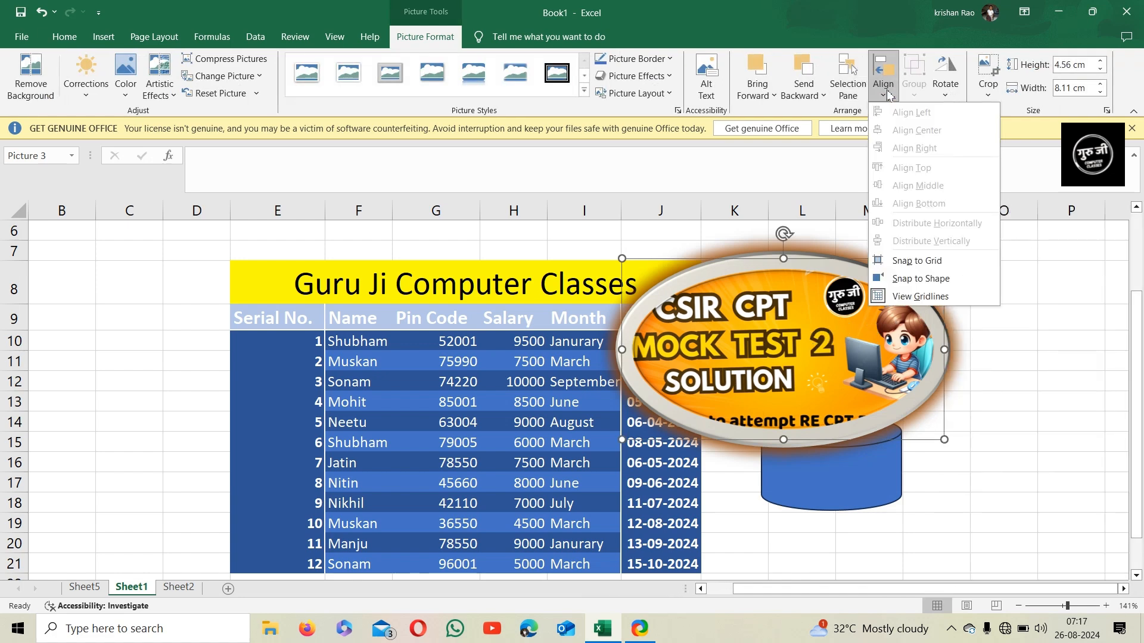
{"action": "left_click", "coordinate": [1095, 438]}
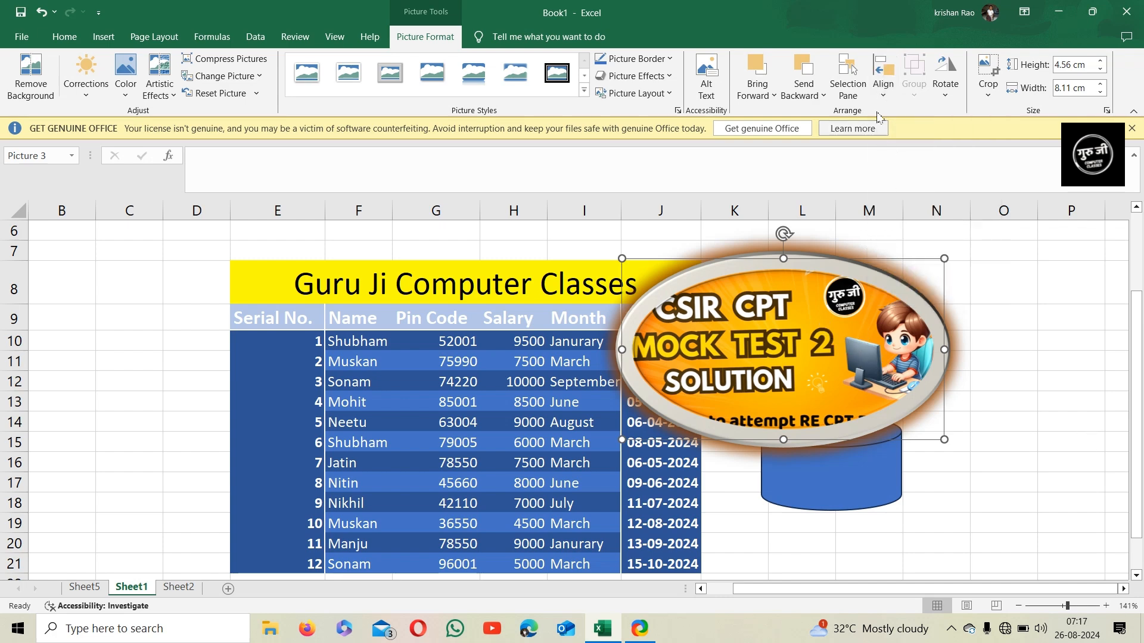
{"action": "left_click", "coordinate": [883, 80]}
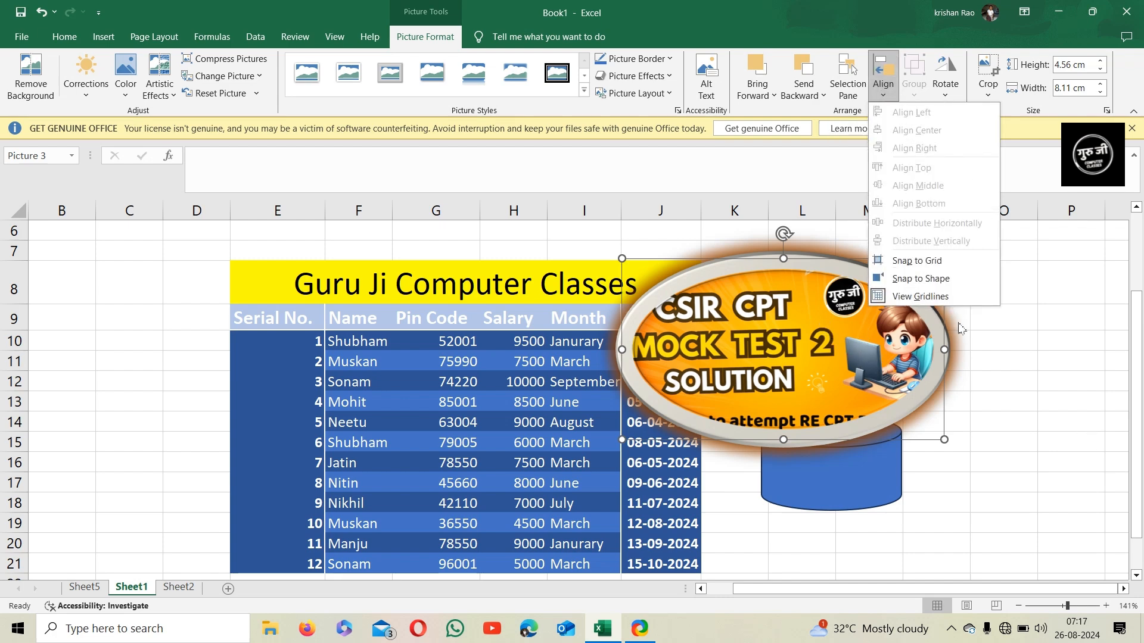
{"action": "left_click", "coordinate": [1055, 378]}
Select the cylinder and picture together, group them, and move the group slightly right
{"action": "left_click", "coordinate": [888, 471]}
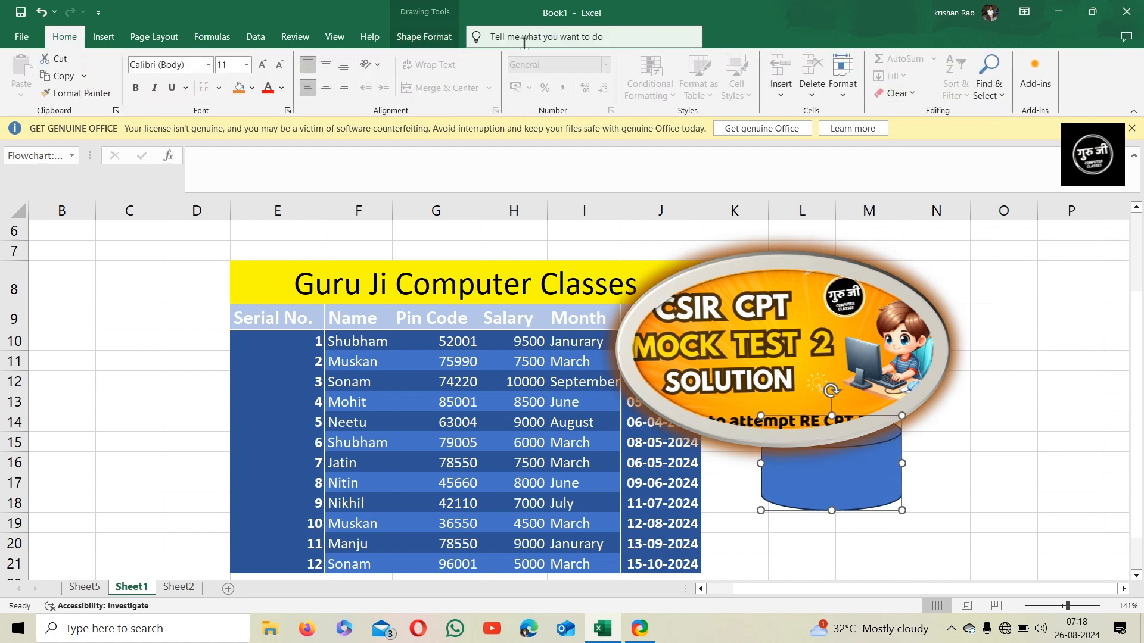
{"action": "left_click", "coordinate": [423, 37]}
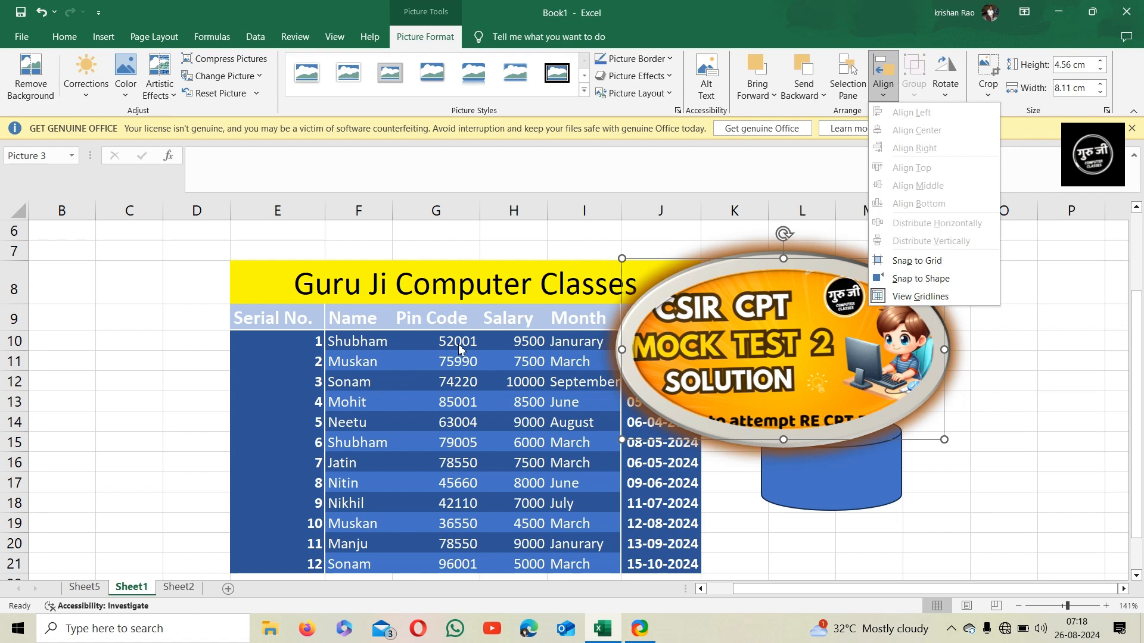
{"action": "left_click", "coordinate": [891, 101]}
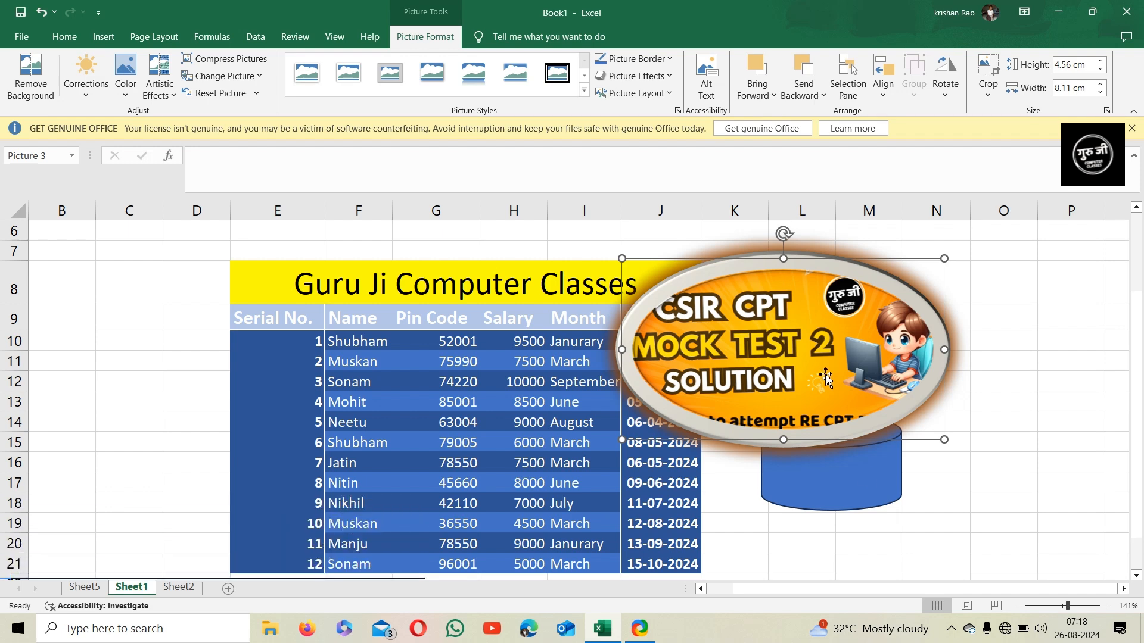
{"action": "left_click", "coordinate": [849, 464], "text": "ctrl"}
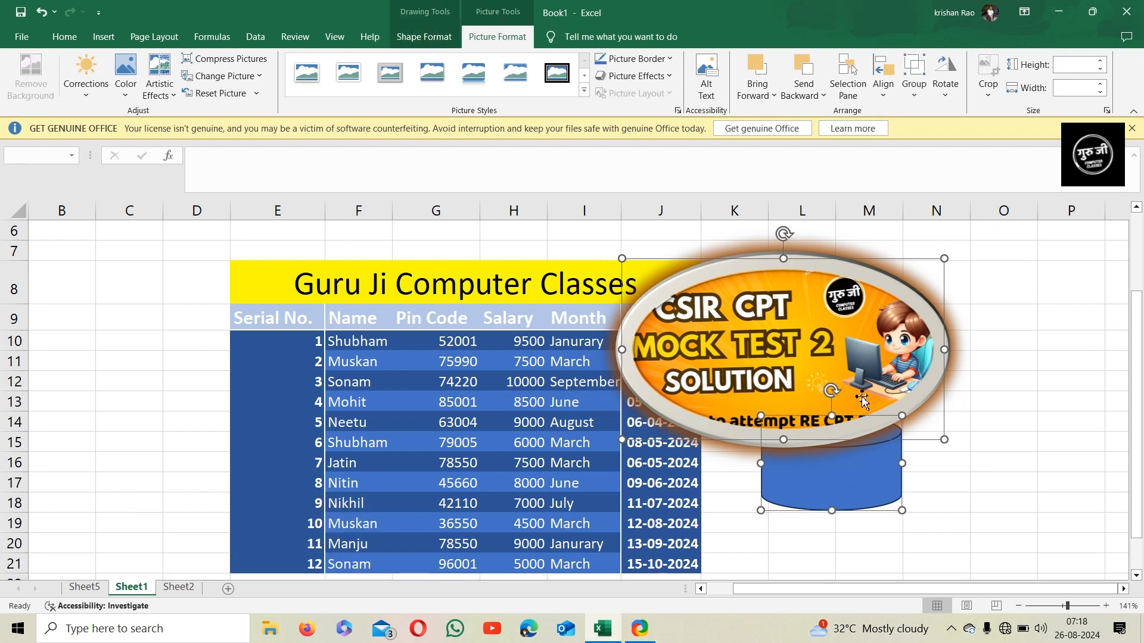
{"action": "left_click", "coordinate": [913, 88]}
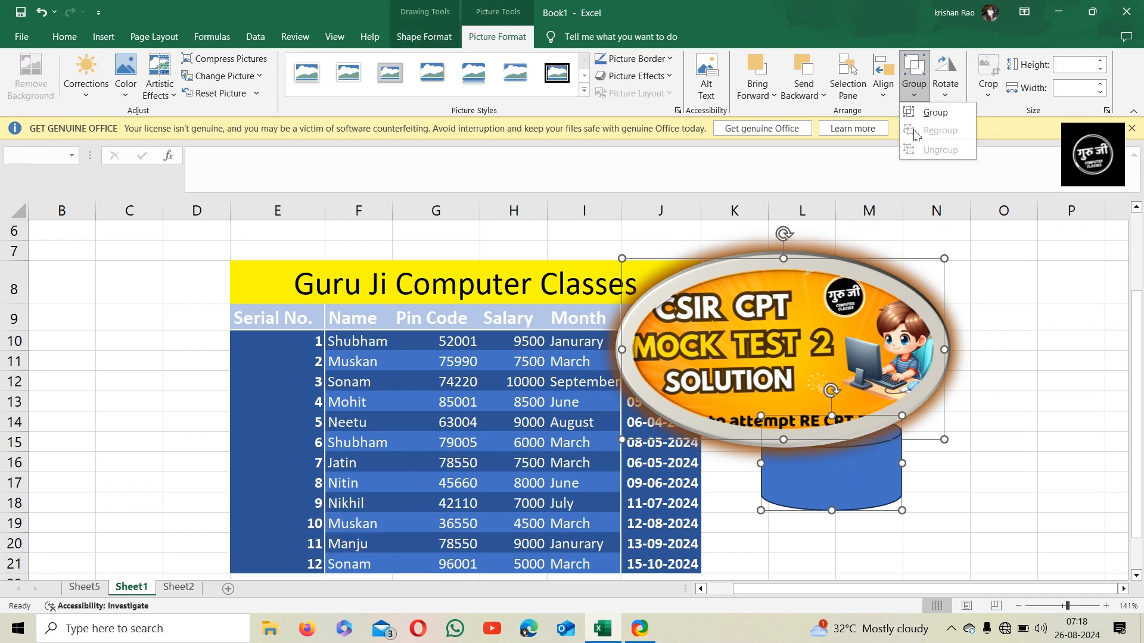
{"action": "left_click", "coordinate": [916, 113]}
{"action": "left_click_drag", "start_coordinate": [946, 322], "coordinate": [997, 309]}
Ungroup the picture and the cylinder
{"action": "left_click", "coordinate": [914, 89]}
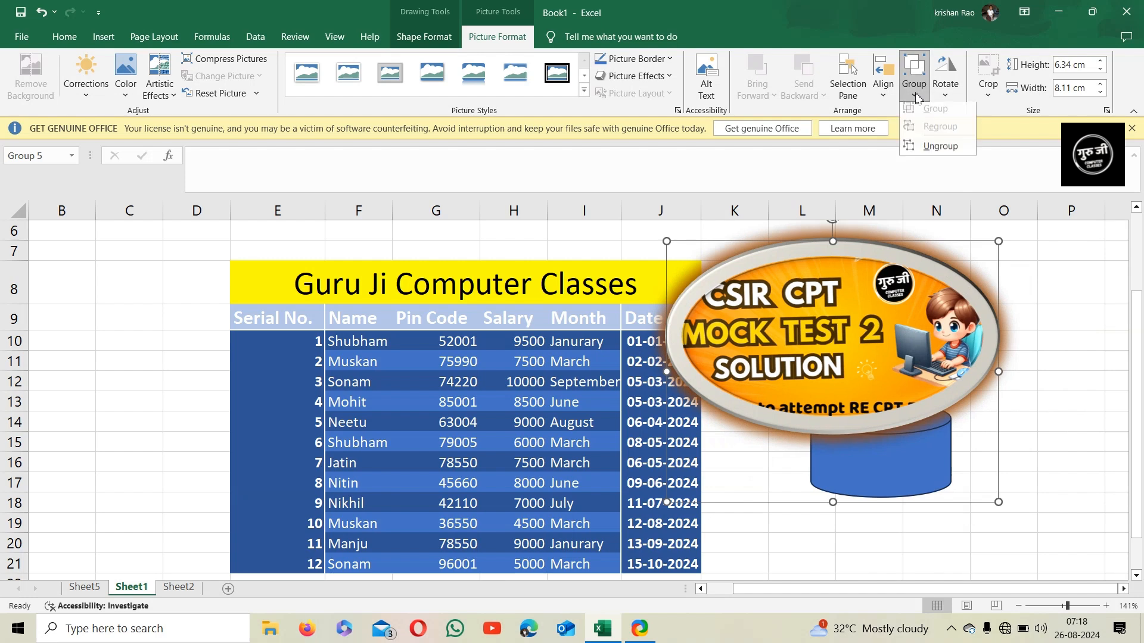
{"action": "left_click", "coordinate": [923, 154]}
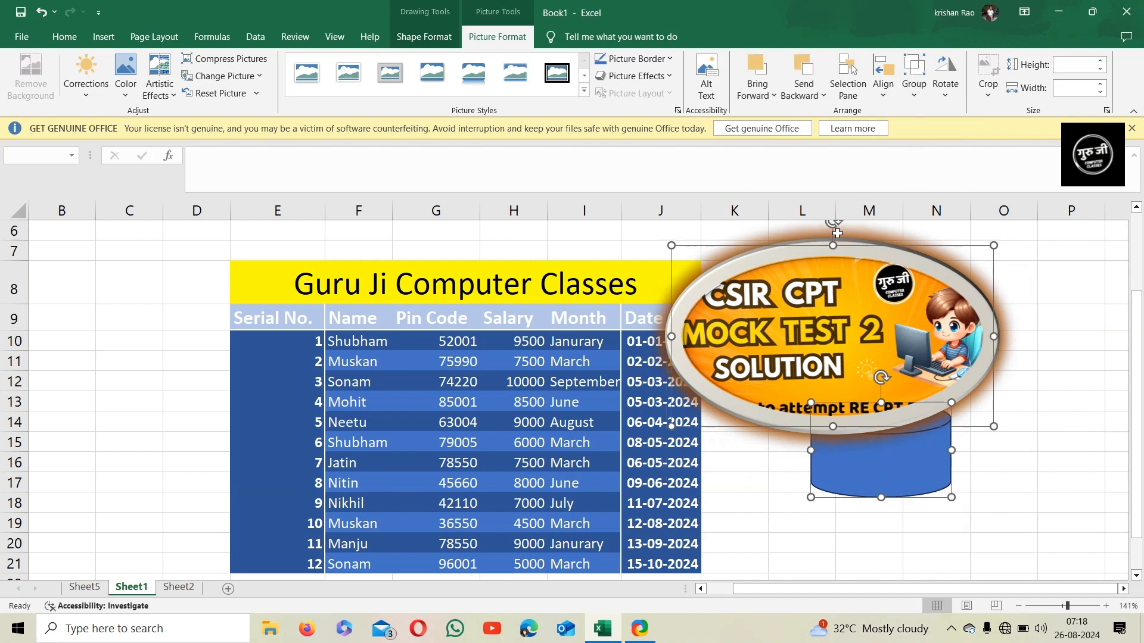
{"action": "left_click", "coordinate": [947, 94]}
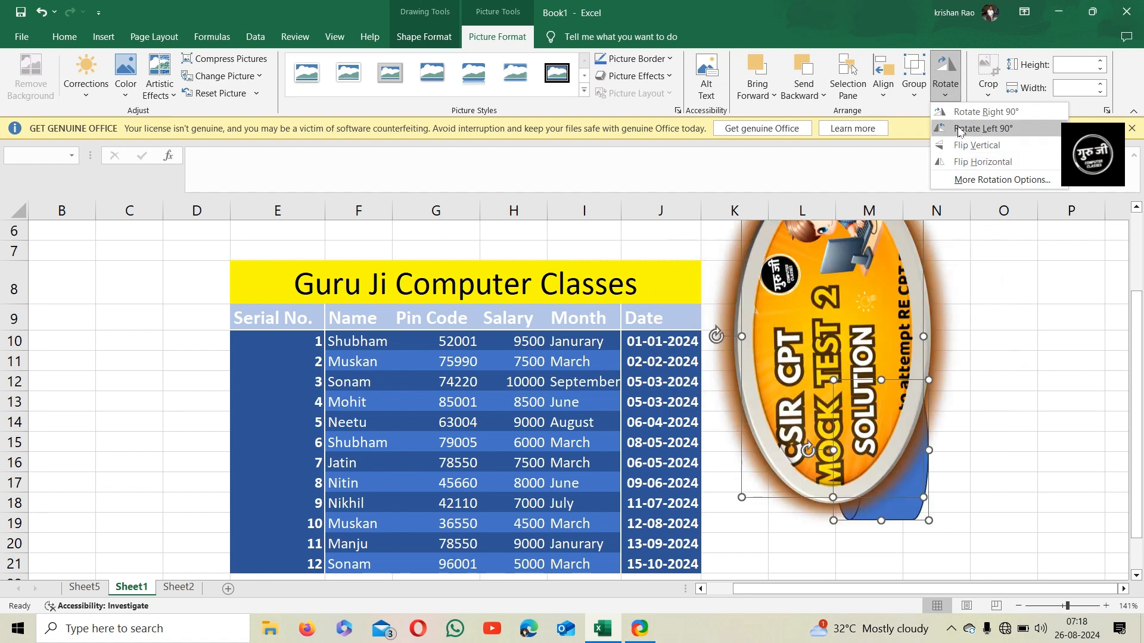
{"action": "left_click", "coordinate": [952, 95]}
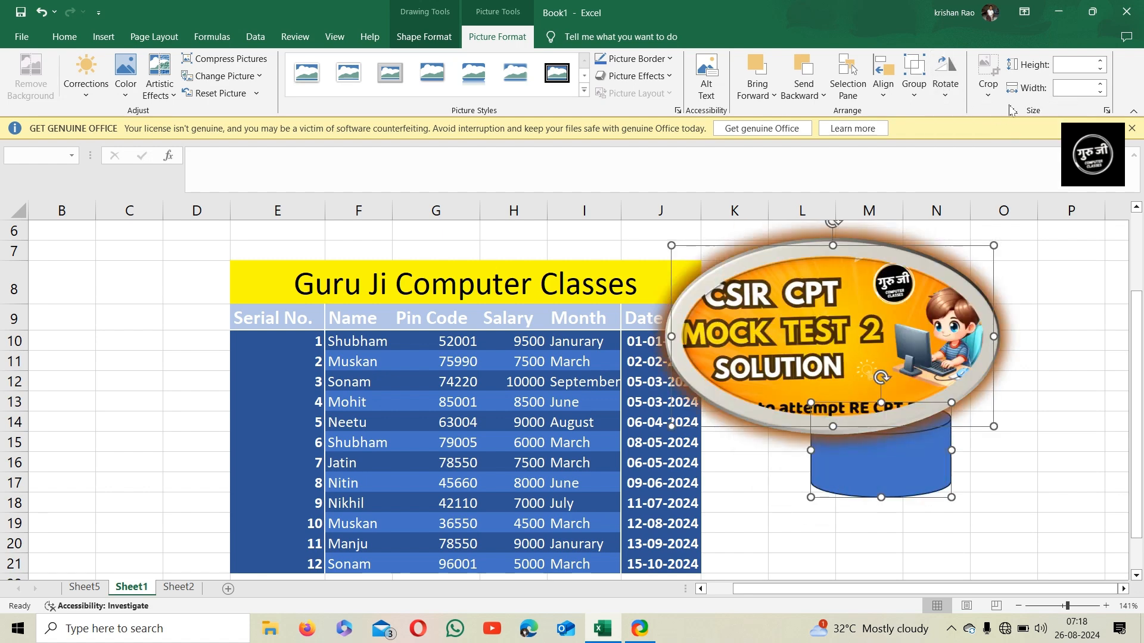
Crop the selected picture and cylinder to a heart shape
{"action": "left_click", "coordinate": [992, 95]}
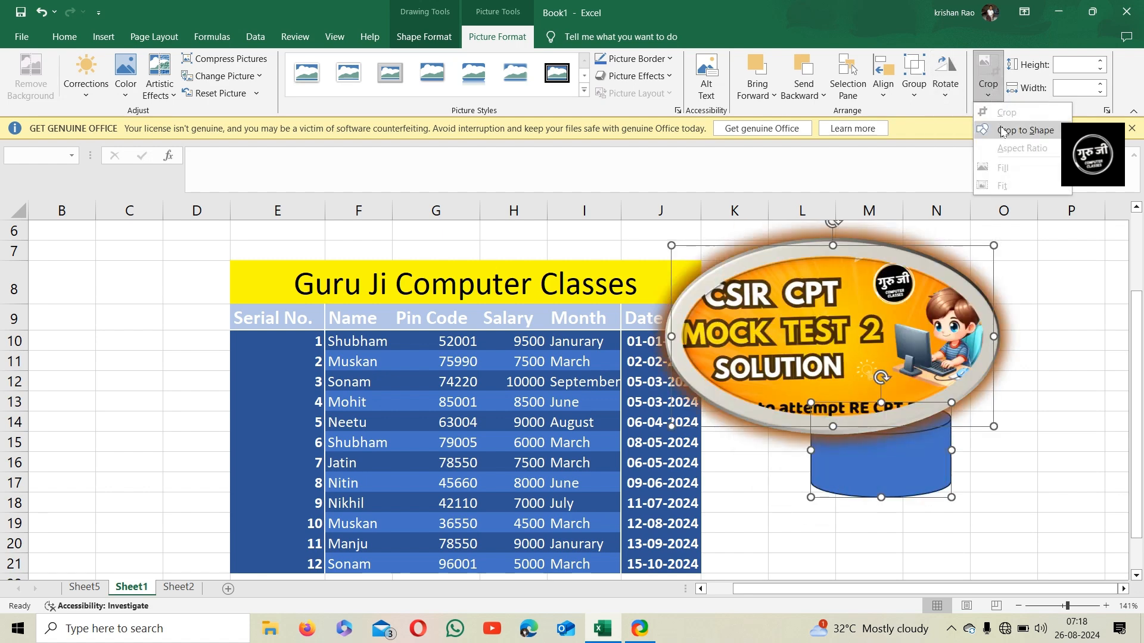
{"action": "mouse_move", "coordinate": [1003, 131]}
{"action": "left_click", "coordinate": [868, 207]}
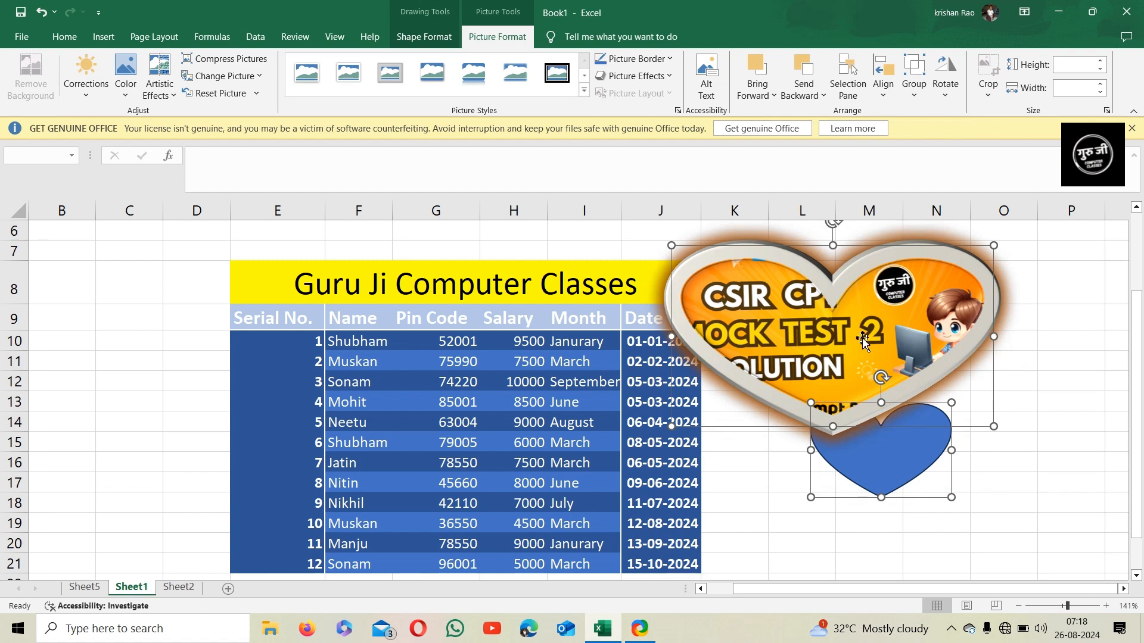
Crop the picture and cylinder to a rectangle shape
{"action": "left_click", "coordinate": [989, 94]}
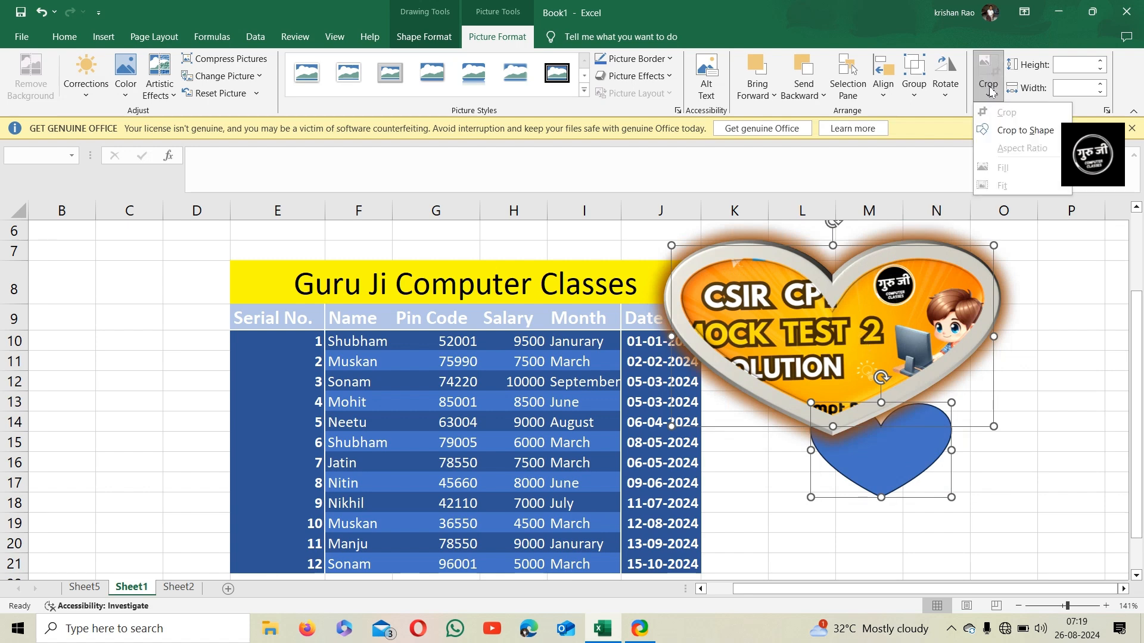
{"action": "mouse_move", "coordinate": [994, 134]}
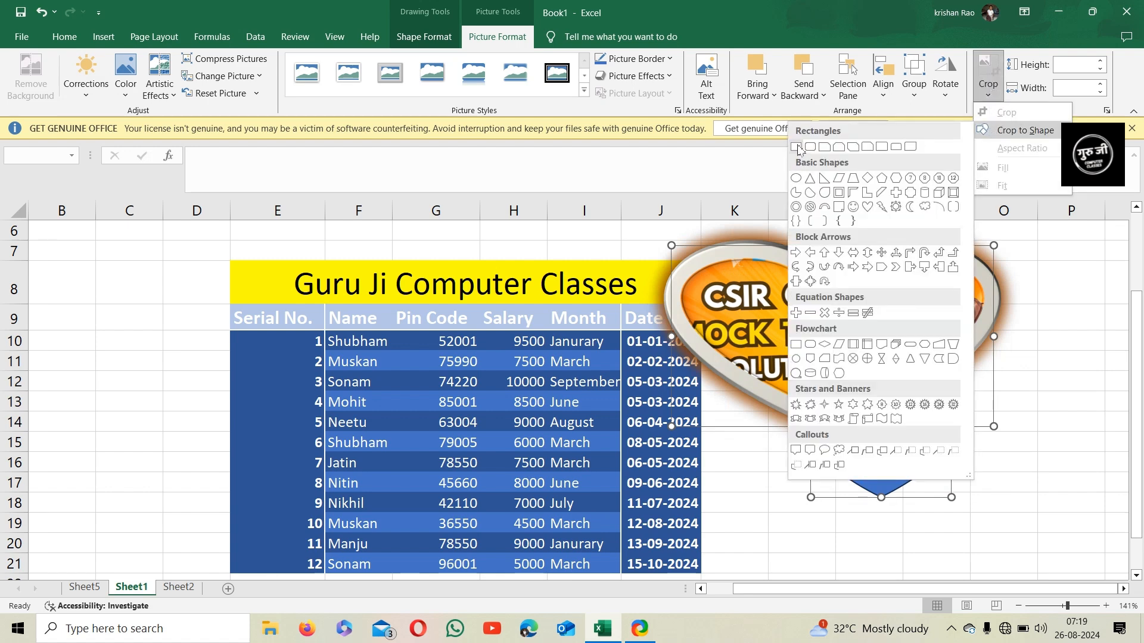
{"action": "left_click", "coordinate": [797, 147]}
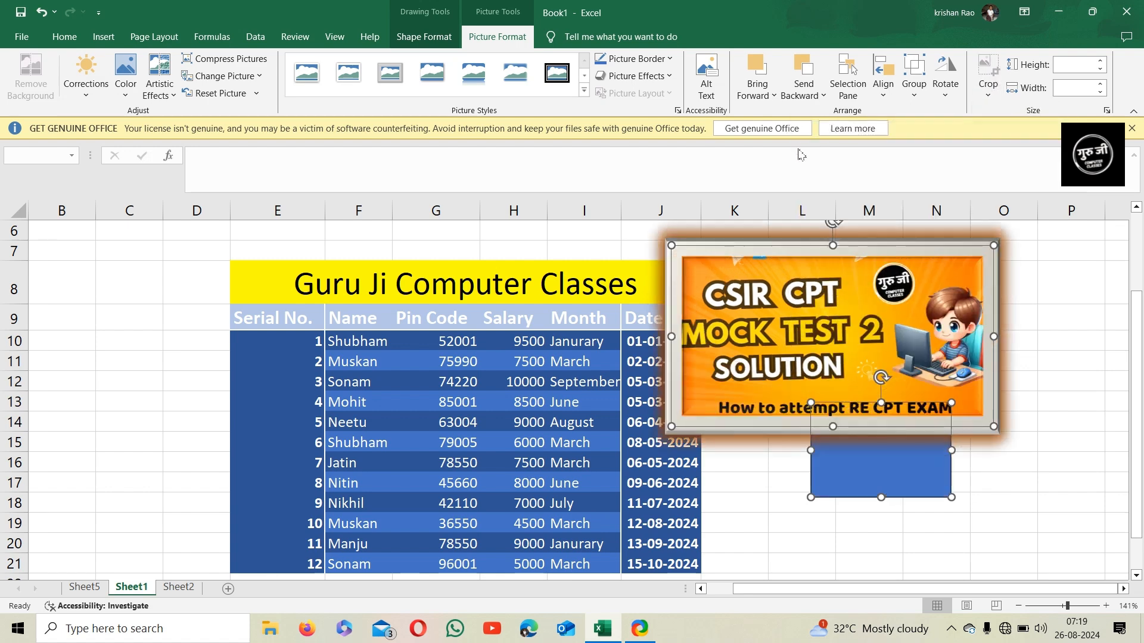
Move the rectangle lower, below the picture
{"action": "left_click", "coordinate": [1039, 341]}
{"action": "left_click", "coordinate": [896, 452]}
{"action": "left_click_drag", "start_coordinate": [896, 452], "coordinate": [884, 520]}
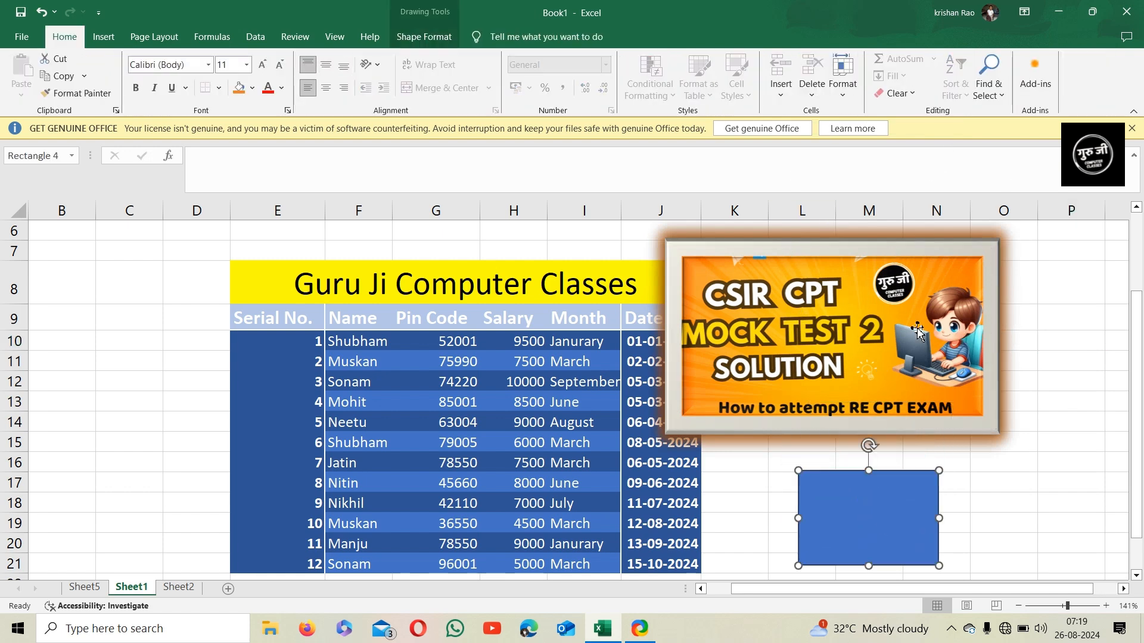
Resize the picture to a height of 4.5 cm
{"action": "left_click", "coordinate": [923, 320]}
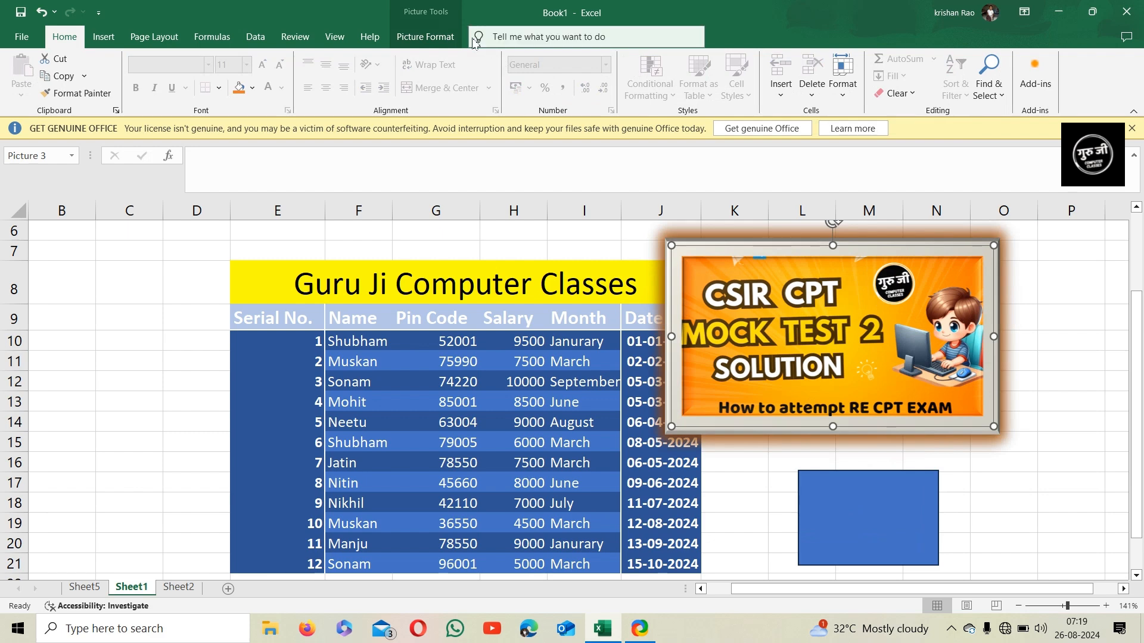
{"action": "left_click", "coordinate": [425, 36]}
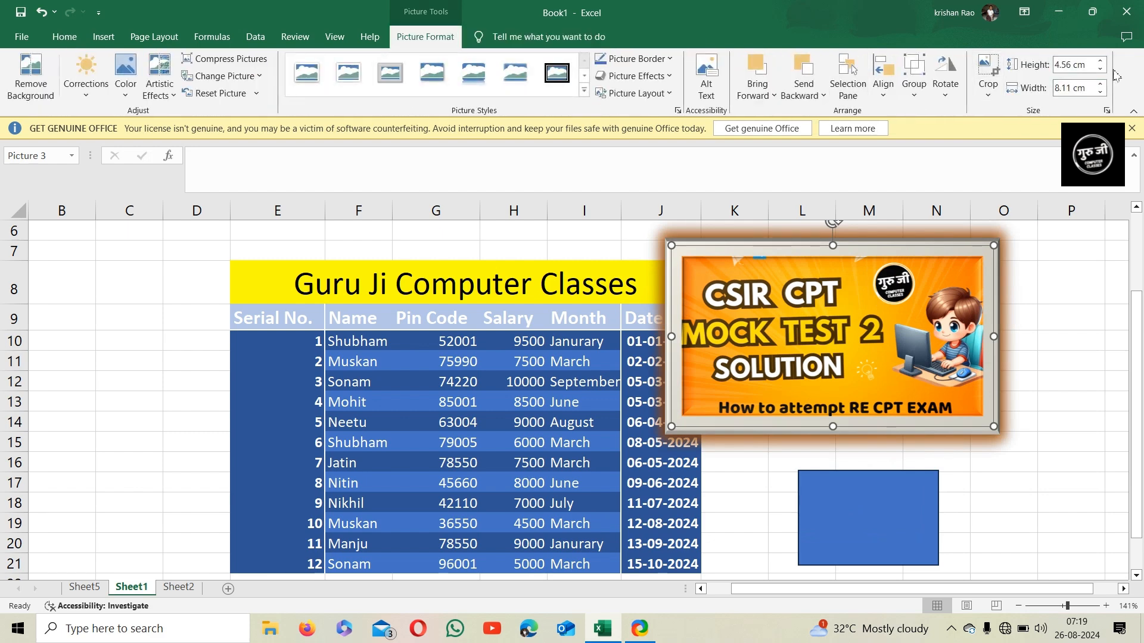
{"action": "left_click", "coordinate": [1102, 62]}
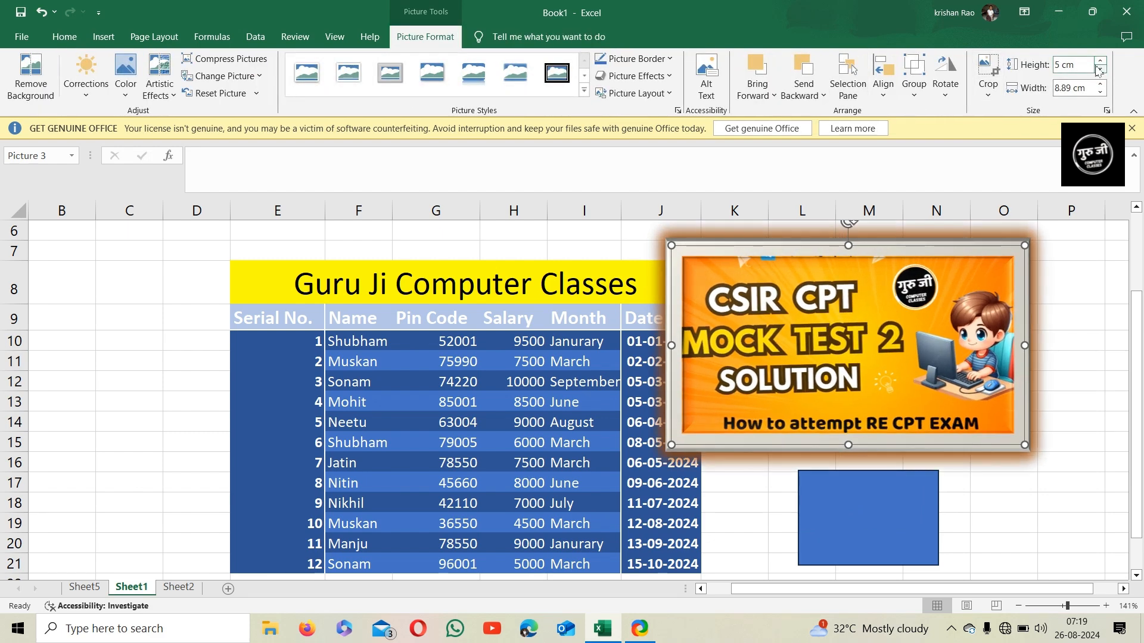
{"action": "left_click", "coordinate": [1101, 69]}
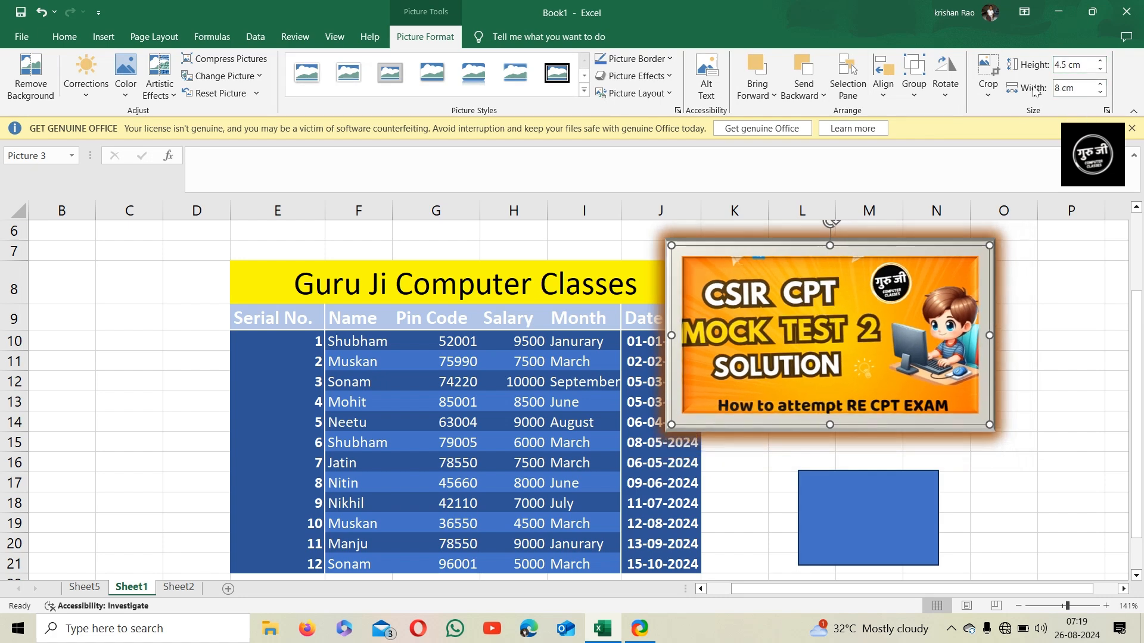
Crop the picture from its right side to a width of about 5.21 cm
{"action": "left_click", "coordinate": [989, 96]}
{"action": "left_click", "coordinate": [1007, 112]}
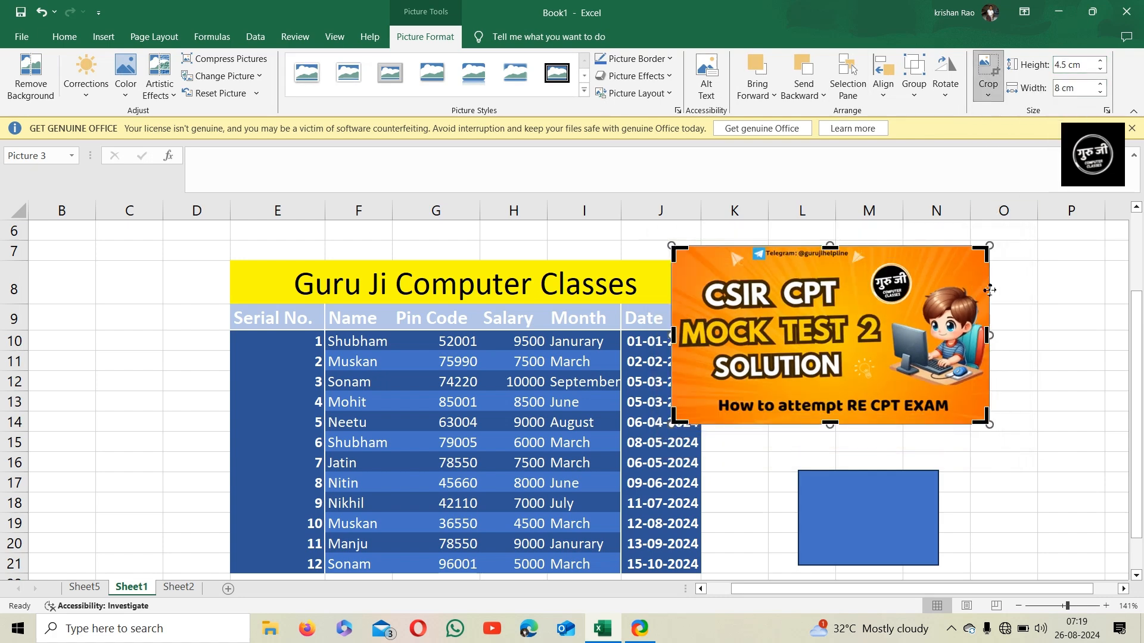
{"action": "left_click_drag", "start_coordinate": [988, 335], "coordinate": [876, 335]}
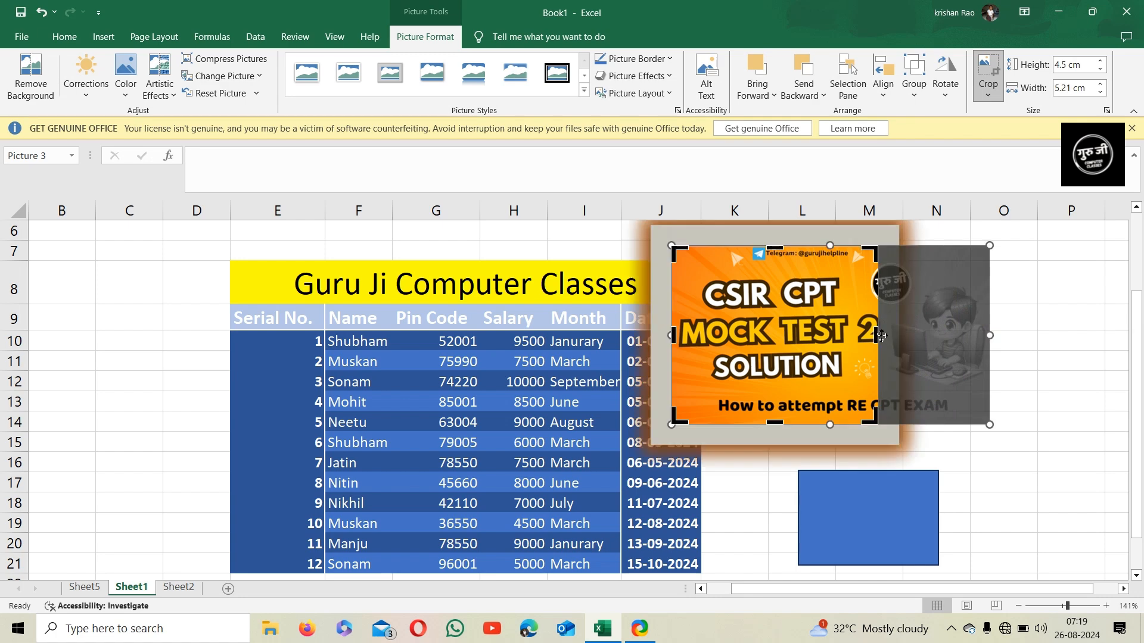
{"action": "left_click", "coordinate": [1011, 458]}
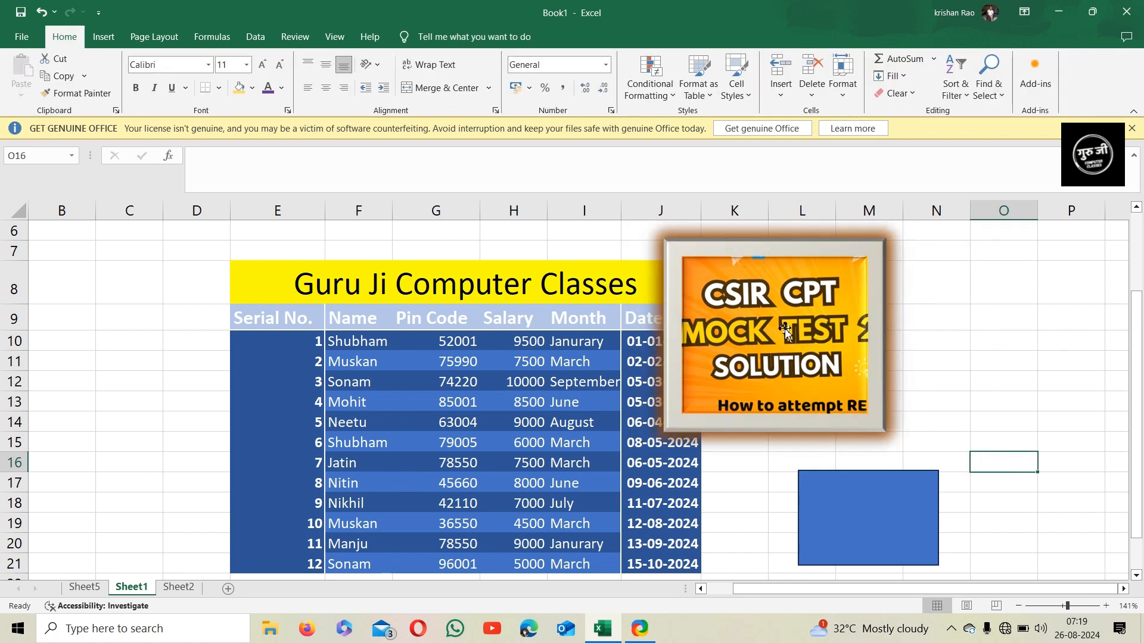
Move the cropped picture to the right, beside the table
{"action": "left_click_drag", "start_coordinate": [784, 319], "coordinate": [883, 319]}
{"action": "left_click", "coordinate": [444, 37]}
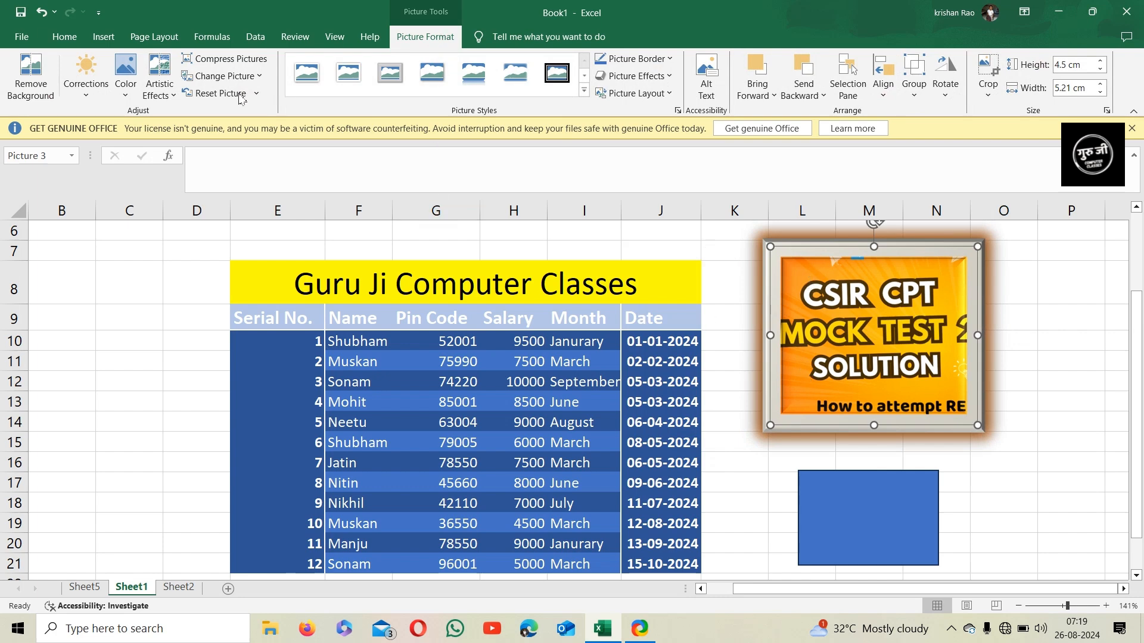
{"action": "left_click", "coordinate": [104, 37]}
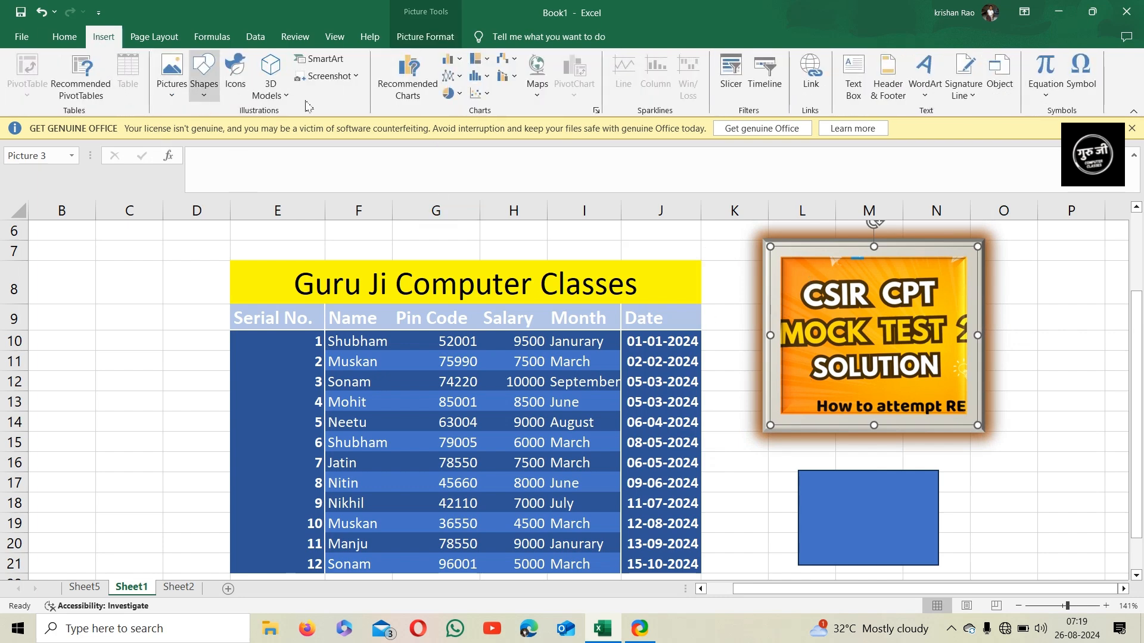
Move the rectangle beneath the picture and apply the yellow shape style to it
{"action": "left_click_drag", "start_coordinate": [842, 518], "coordinate": [792, 502]}
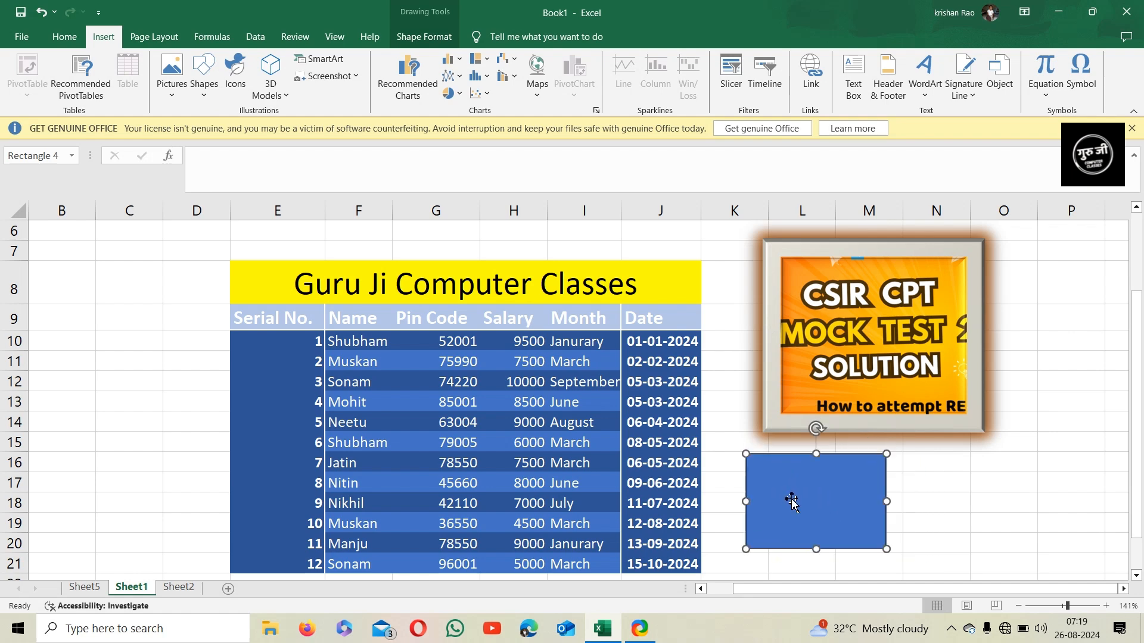
{"action": "left_click", "coordinate": [441, 38]}
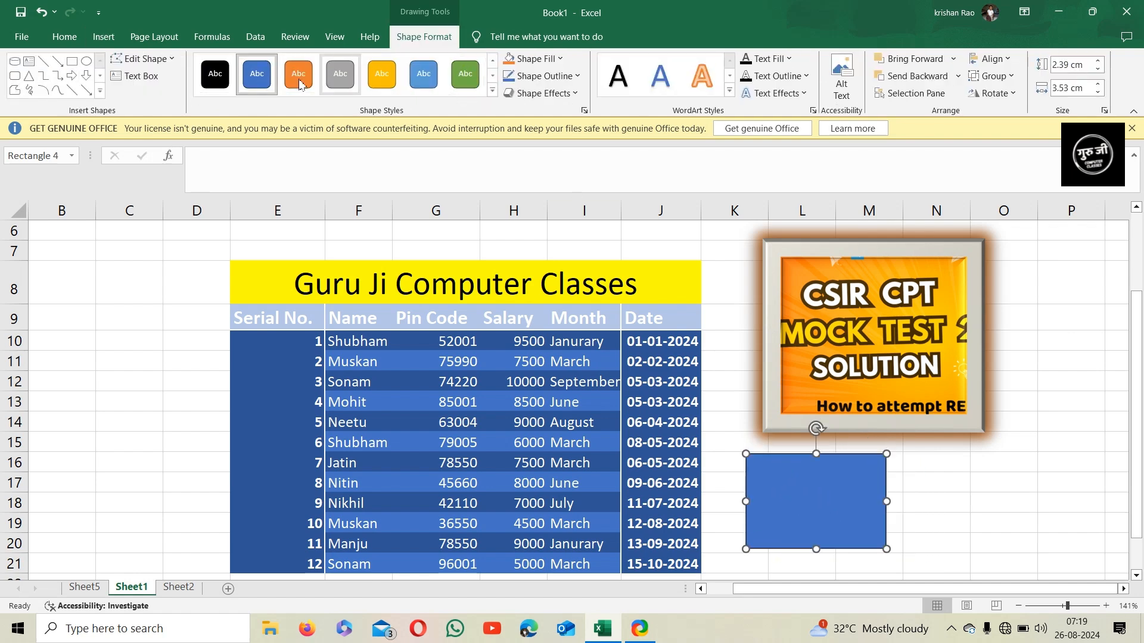
{"action": "left_click", "coordinate": [465, 76]}
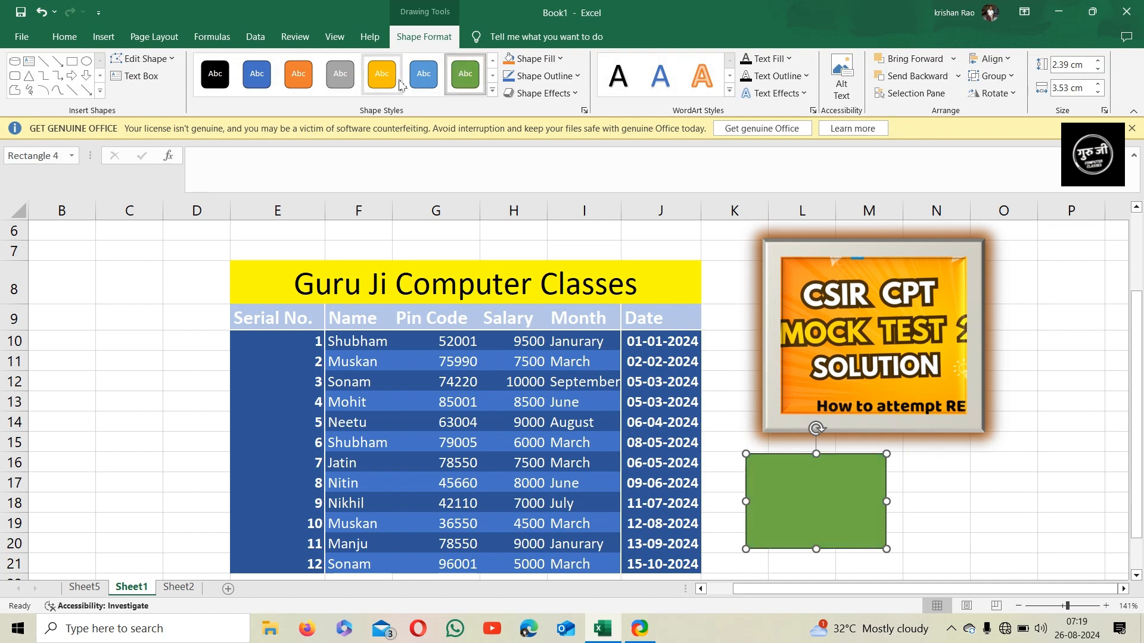
{"action": "left_click", "coordinate": [381, 75]}
Set the rectangle's fill to a dark blue theme colour and its outline to black
{"action": "left_click", "coordinate": [546, 61]}
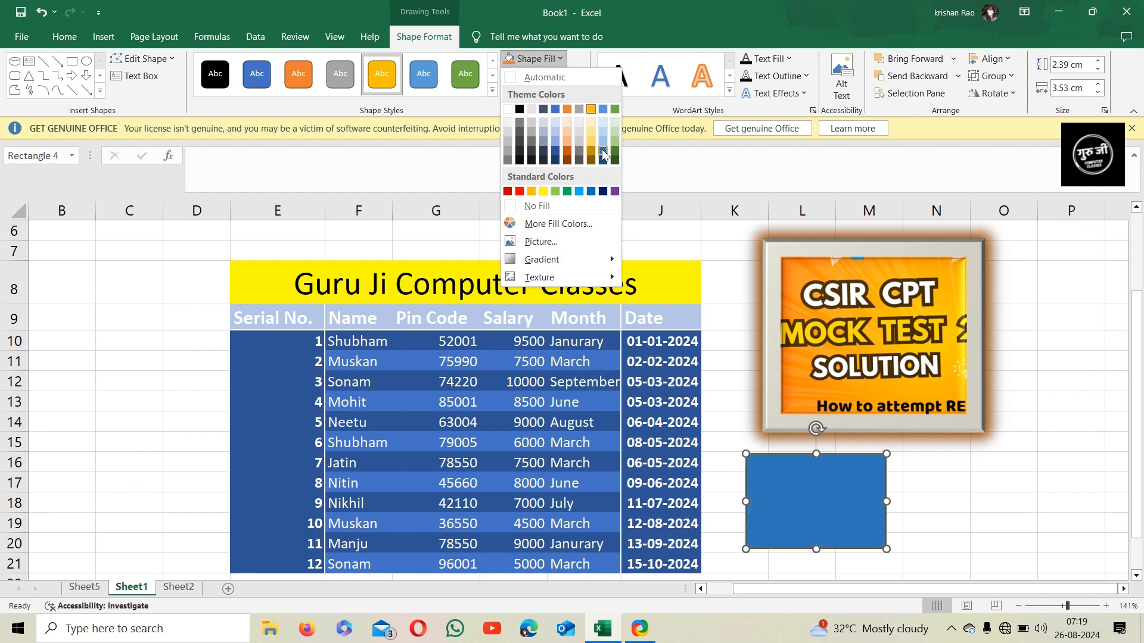
{"action": "left_click", "coordinate": [603, 154]}
{"action": "left_click", "coordinate": [542, 76]}
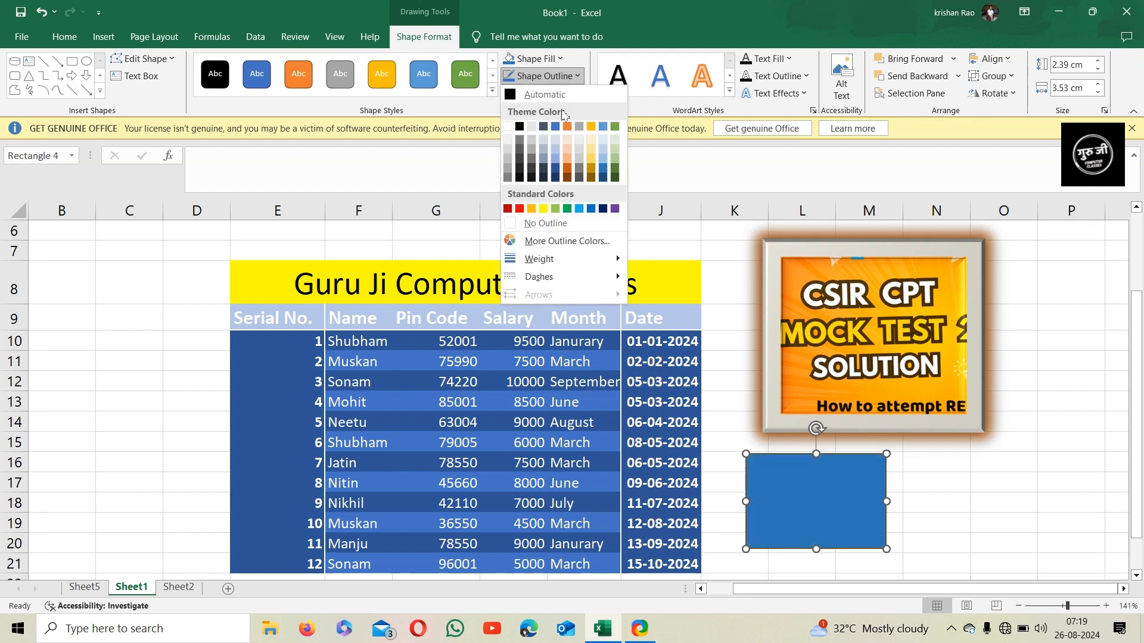
{"action": "left_click", "coordinate": [519, 127]}
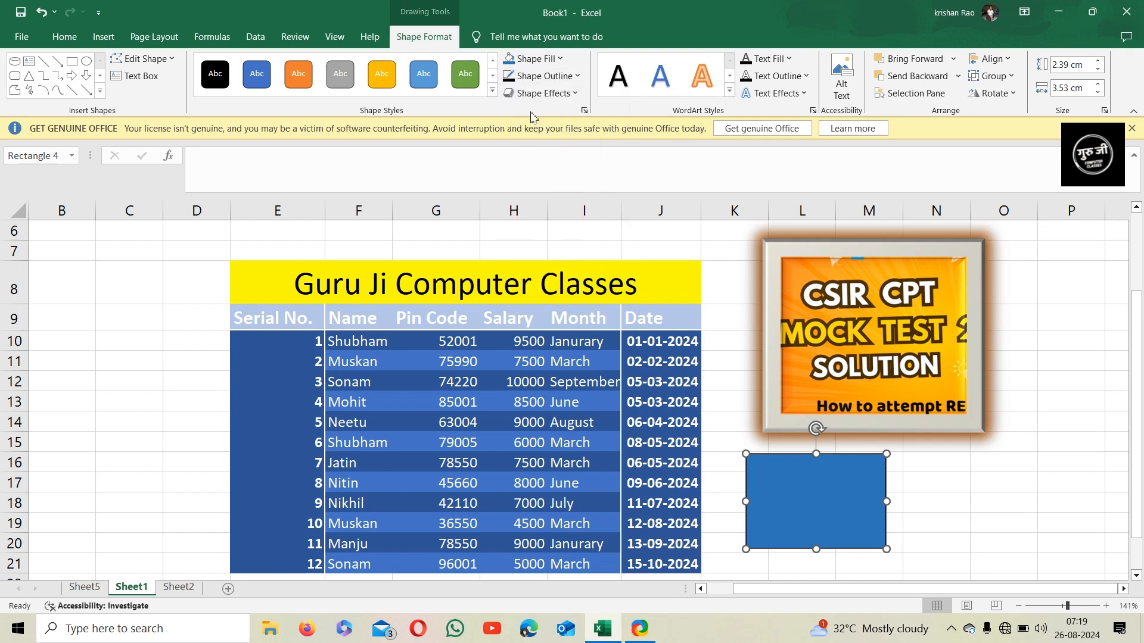
Apply an orange glow effect to the rectangle
{"action": "left_click", "coordinate": [538, 94]}
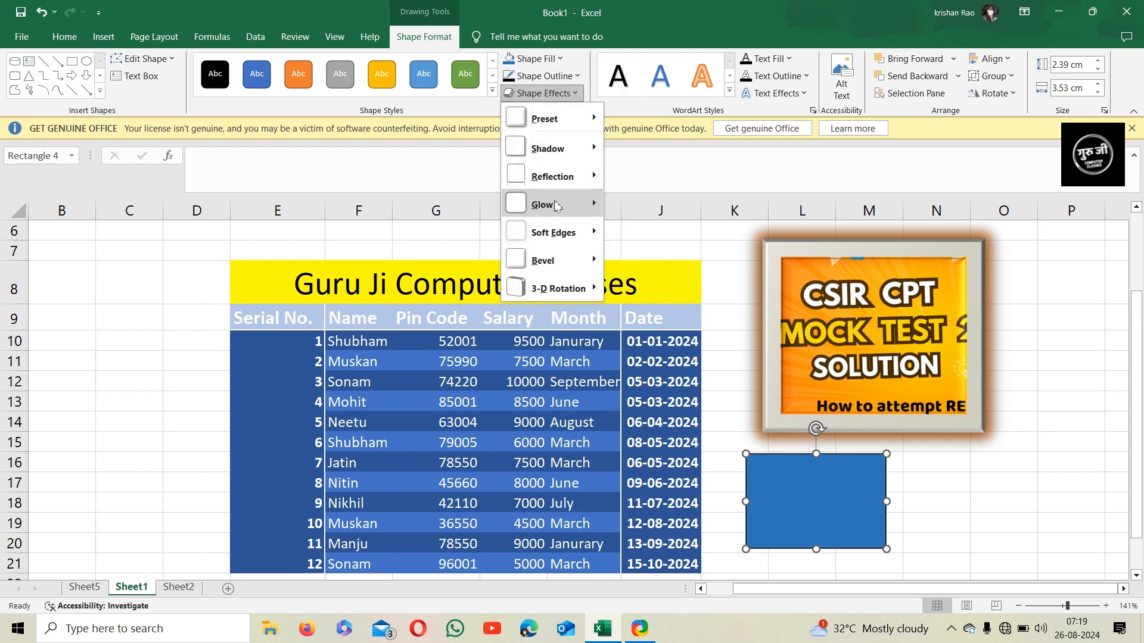
{"action": "mouse_move", "coordinate": [555, 206]}
{"action": "left_click", "coordinate": [663, 406]}
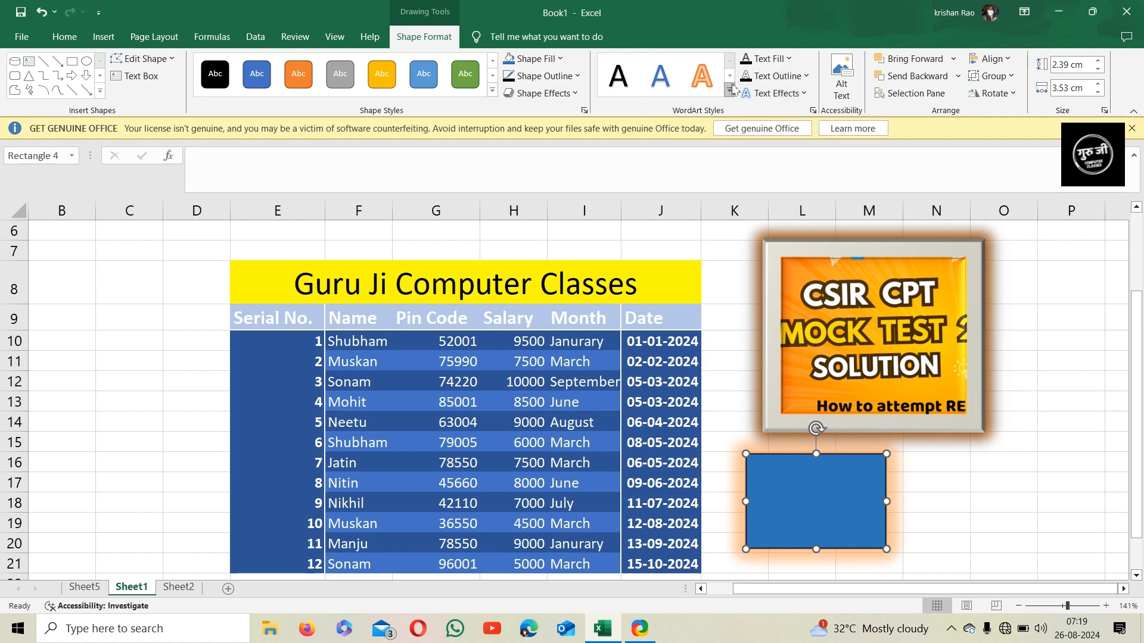
Open the rectangle's Alt Text pane and close it again
{"action": "left_click", "coordinate": [841, 84]}
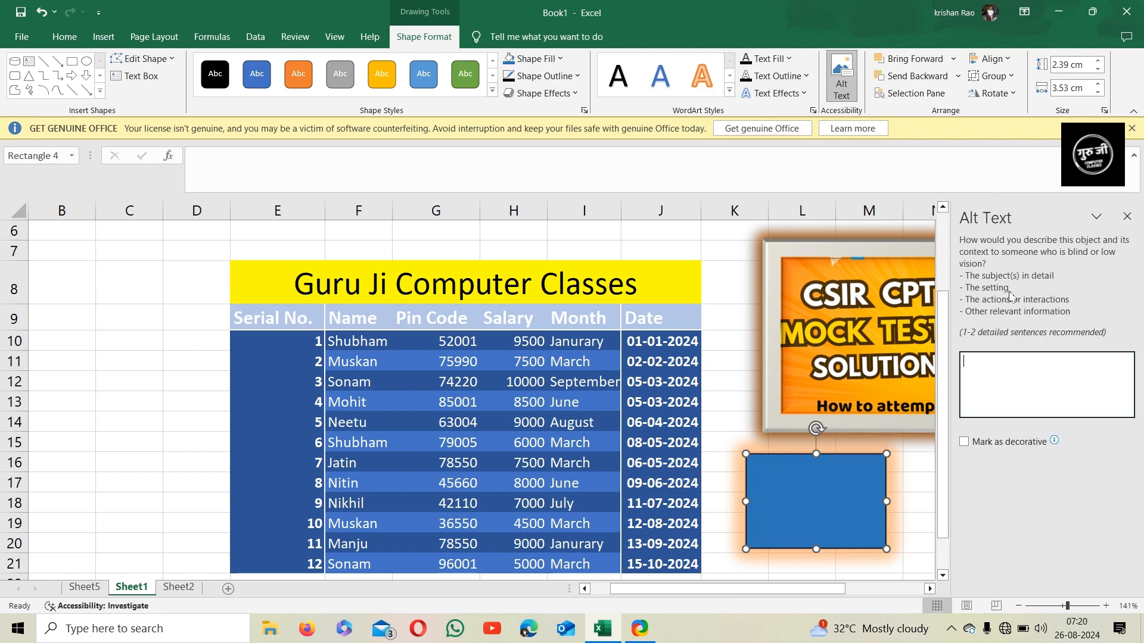
{"action": "left_click", "coordinate": [1128, 217]}
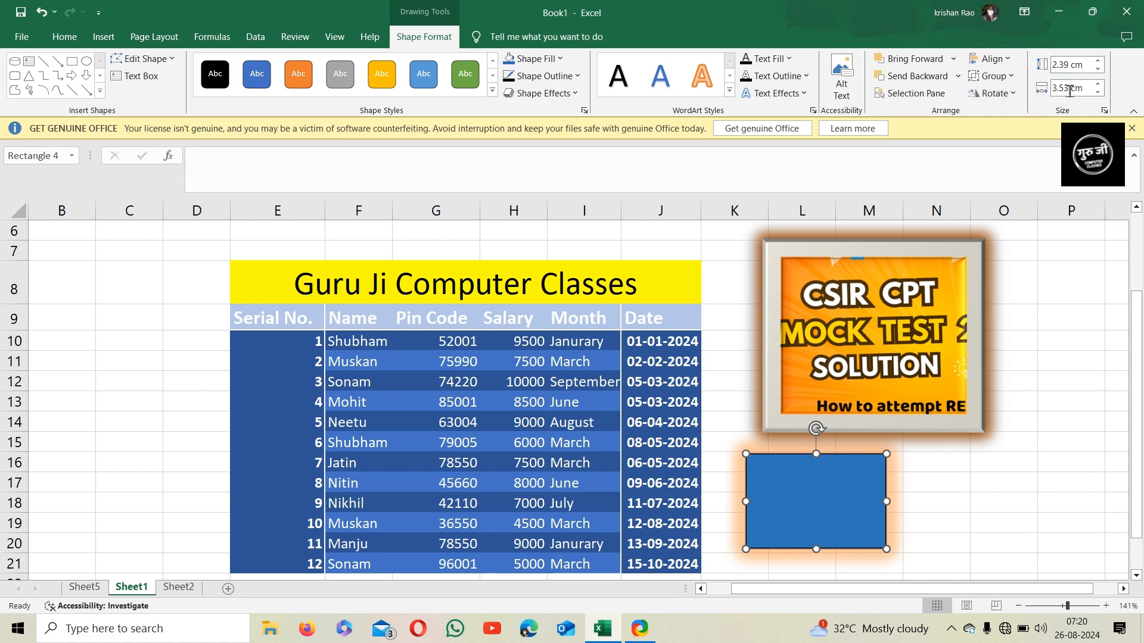
{"action": "left_click", "coordinate": [104, 36]}
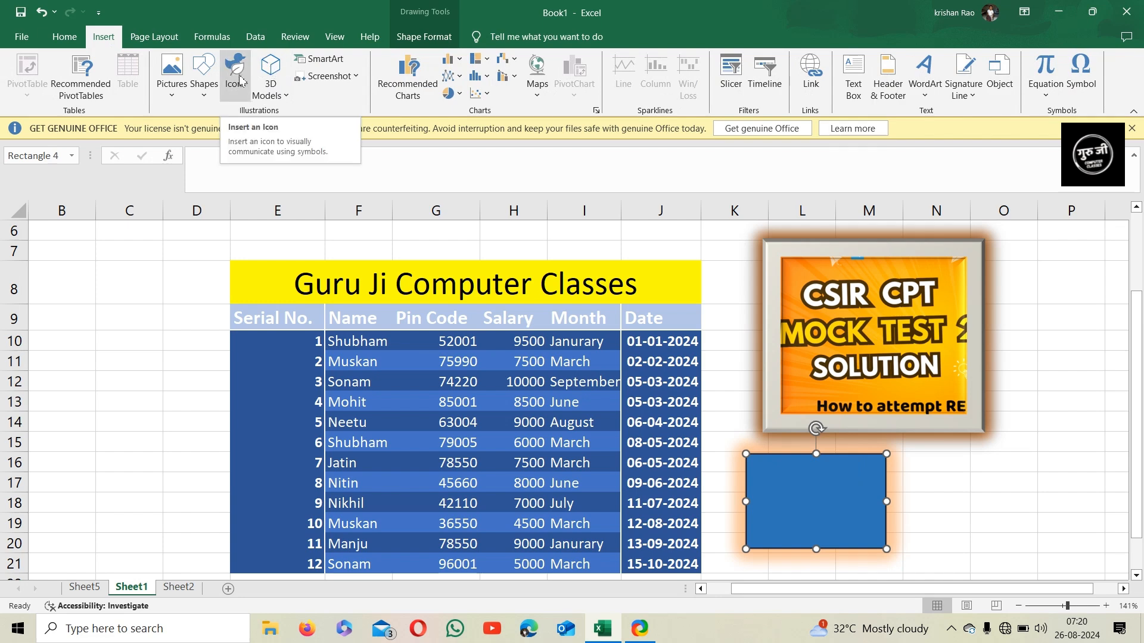
{"action": "left_click", "coordinate": [279, 97]}
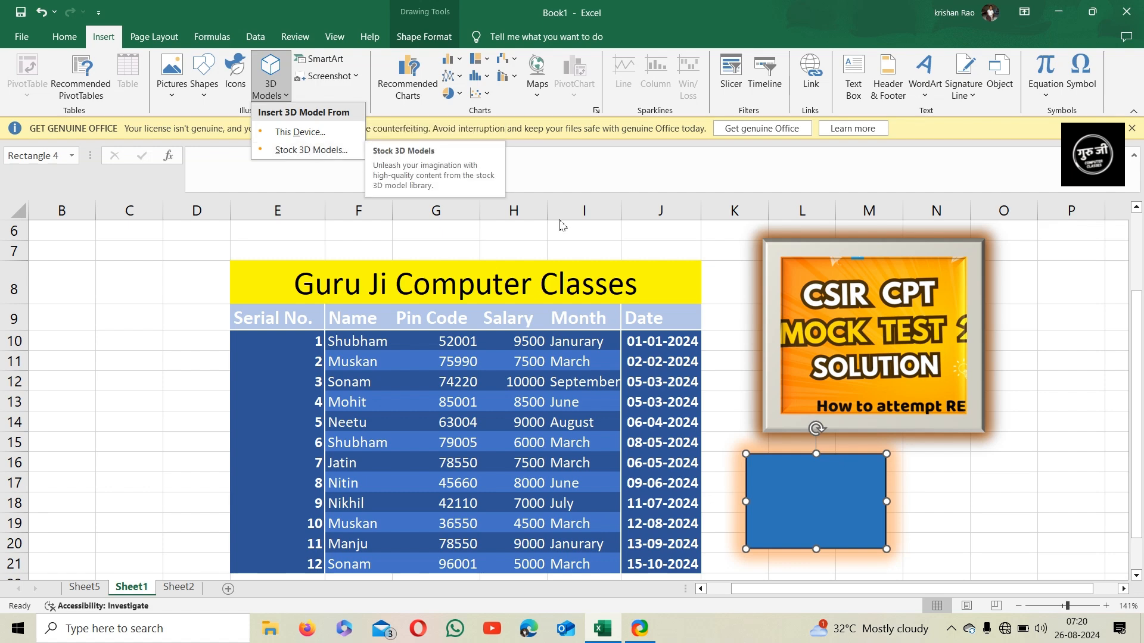
{"action": "left_click", "coordinate": [748, 300]}
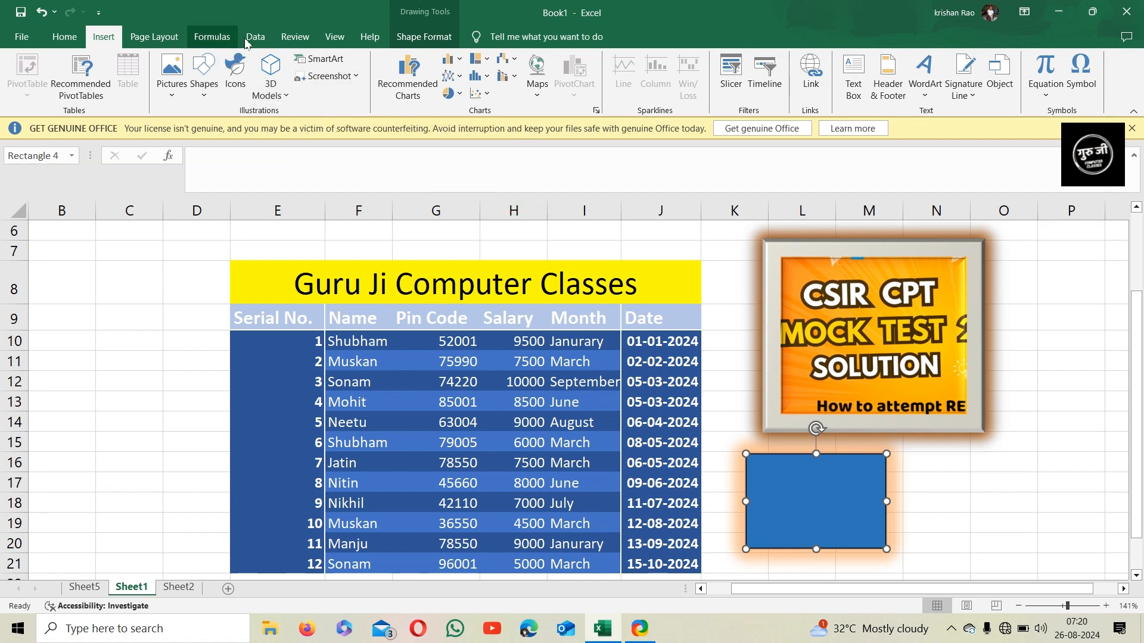
Open the SmartArt gallery and browse its graphic categories
{"action": "left_click", "coordinate": [318, 59]}
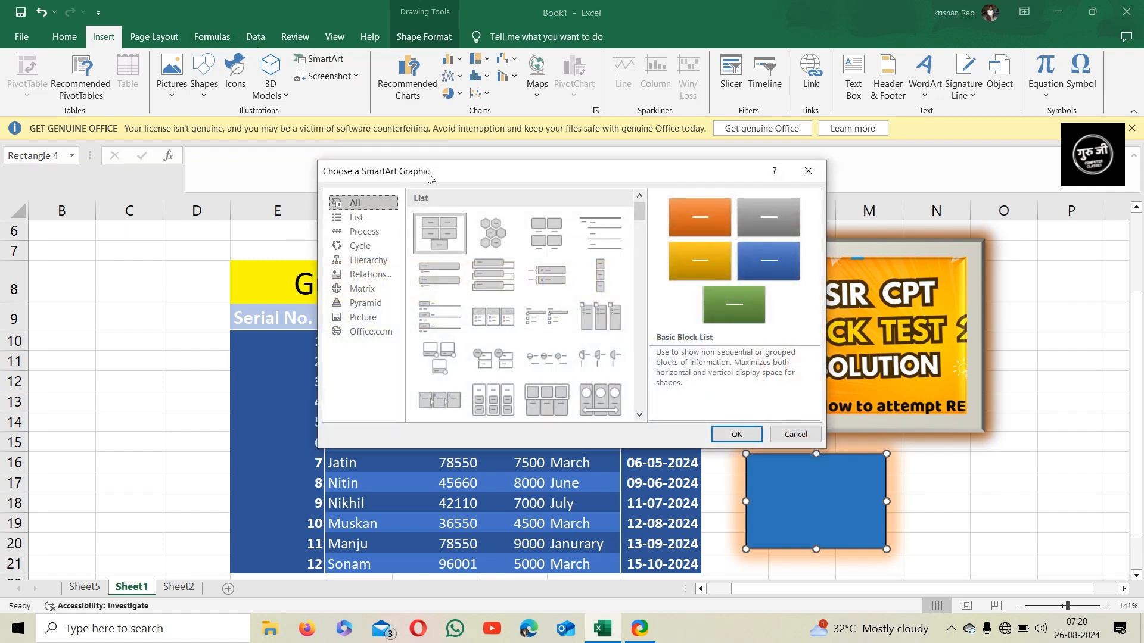
{"action": "left_click_drag", "start_coordinate": [450, 167], "coordinate": [412, 130]}
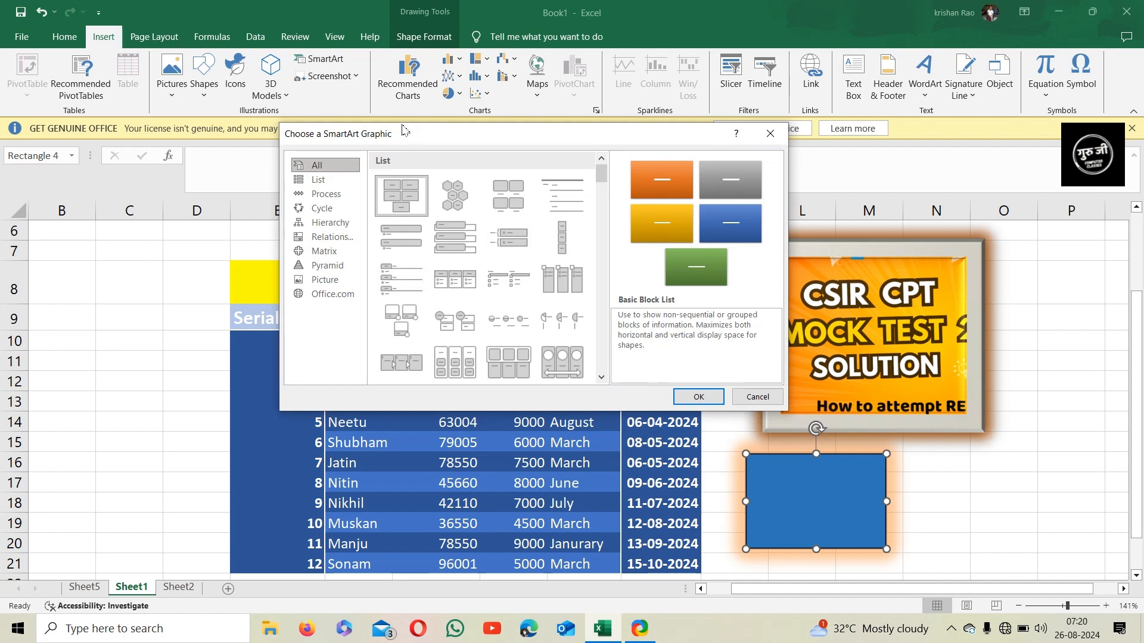
{"action": "left_click", "coordinate": [318, 179]}
{"action": "left_click", "coordinate": [326, 193]}
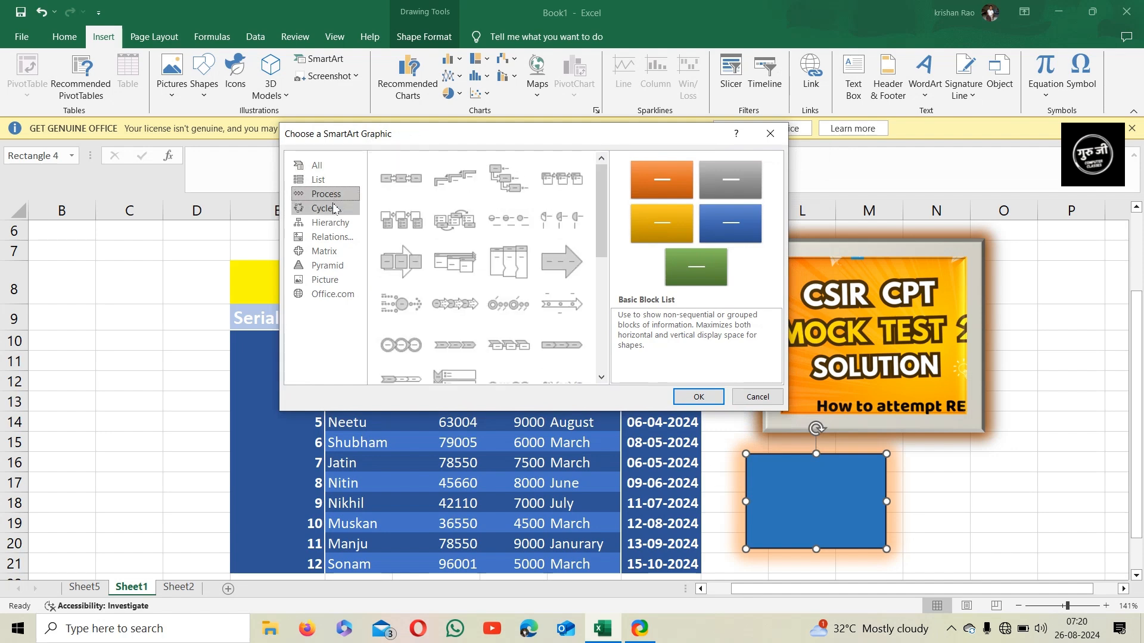
{"action": "left_click", "coordinate": [322, 208]}
{"action": "left_click", "coordinate": [331, 222]}
{"action": "left_click", "coordinate": [332, 237]}
{"action": "left_click", "coordinate": [329, 251]}
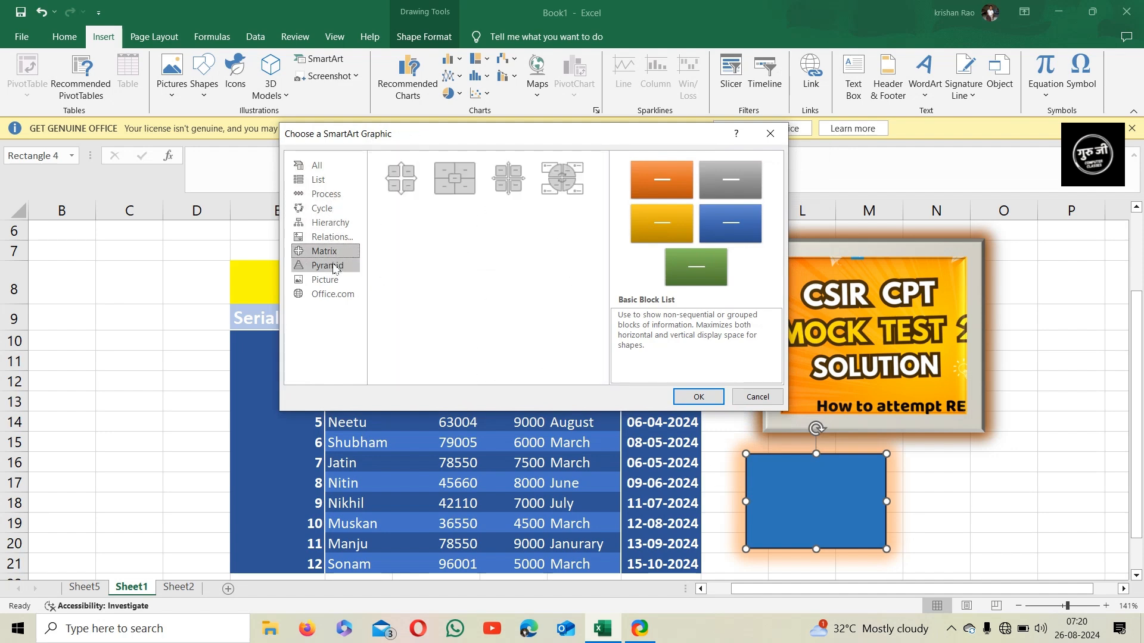
{"action": "left_click", "coordinate": [329, 265]}
{"action": "left_click", "coordinate": [332, 282]}
{"action": "left_click", "coordinate": [335, 295]}
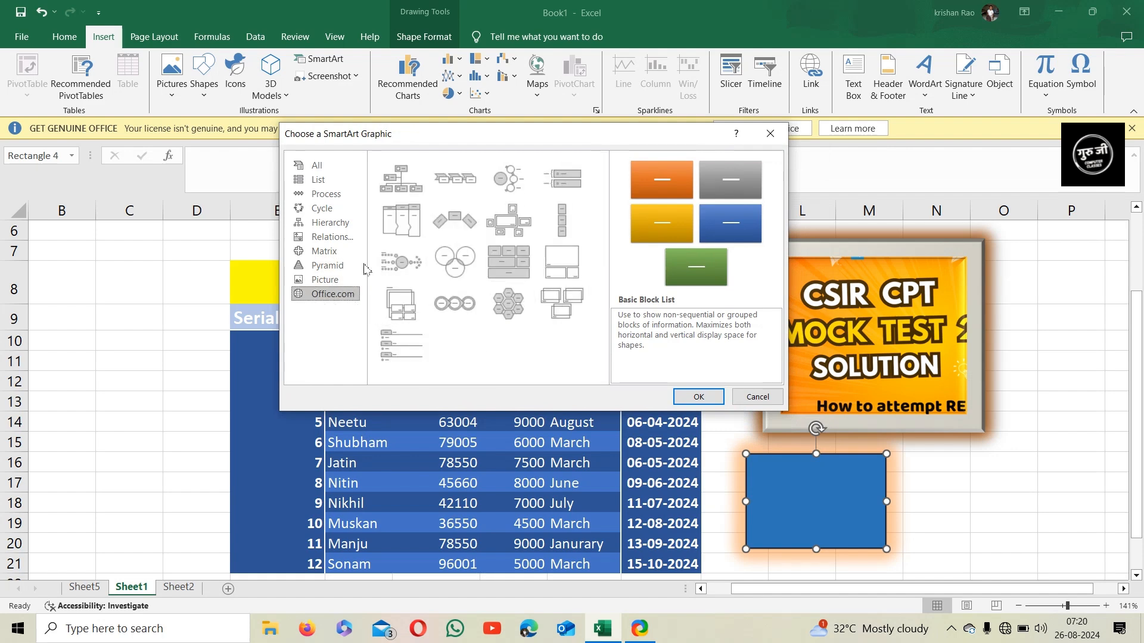
{"action": "left_click", "coordinate": [325, 237]}
Insert a Continuous Cycle SmartArt graphic from the Cycle category
{"action": "left_click", "coordinate": [325, 209]}
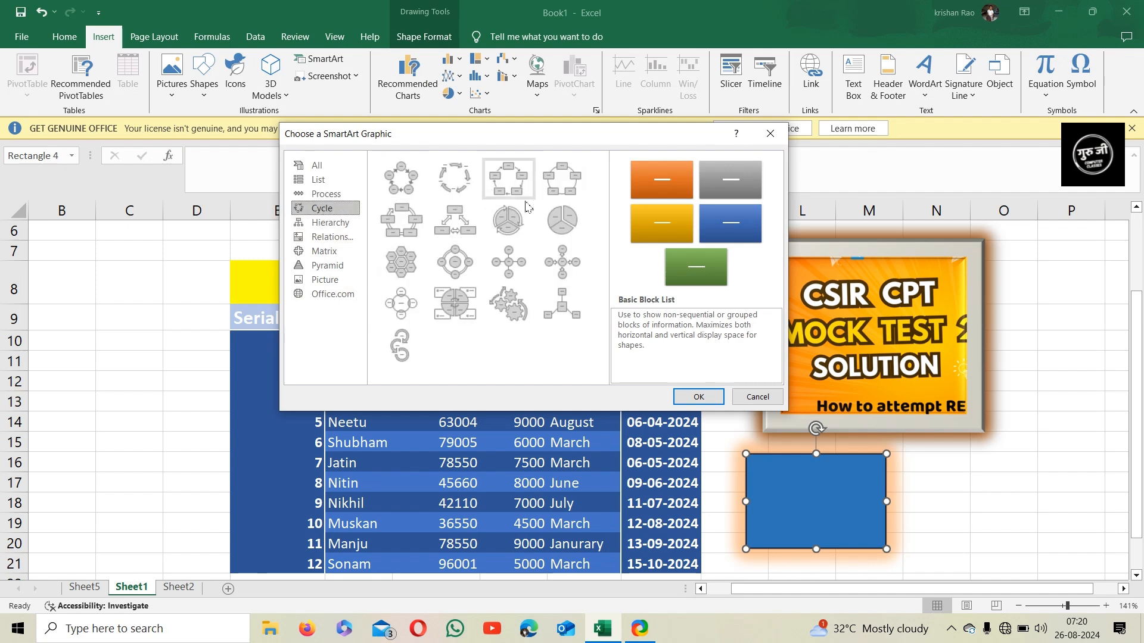
{"action": "left_click", "coordinate": [411, 228]}
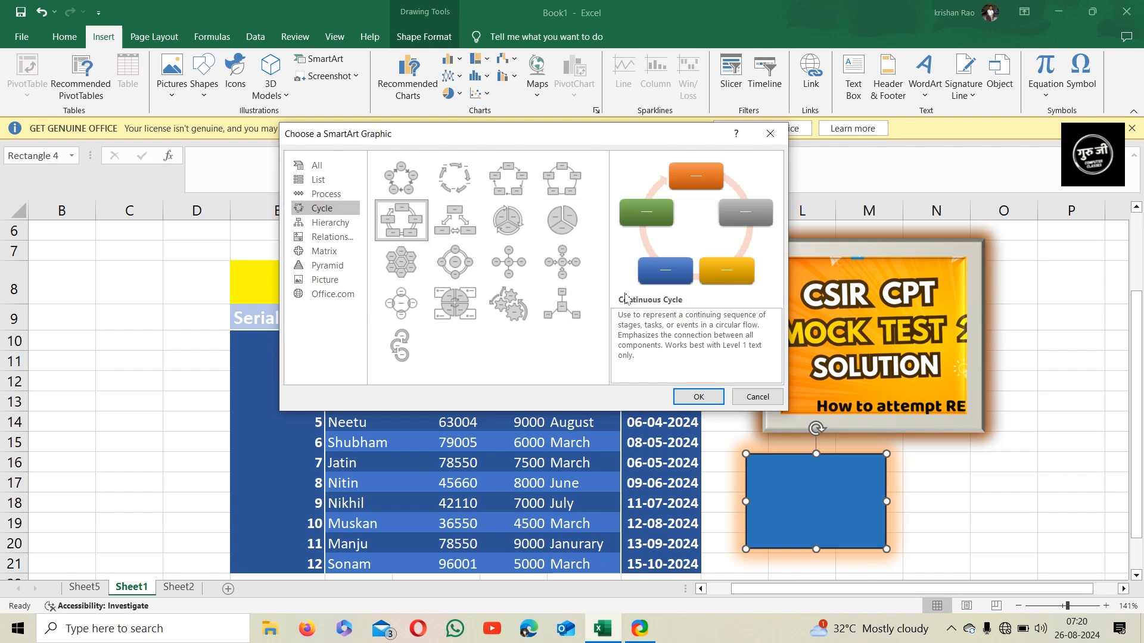
{"action": "left_click", "coordinate": [712, 397]}
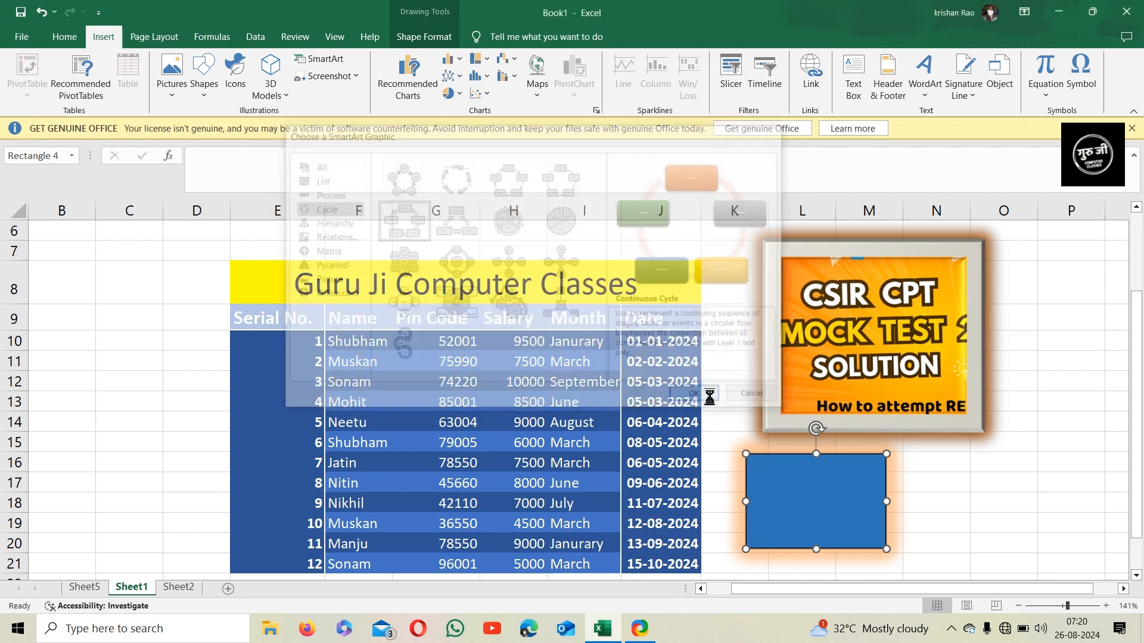
Add two more shapes to the SmartArt cycle
{"action": "mouse_move", "coordinate": [675, 250]}
{"action": "left_mouse_down"}
{"action": "mouse_move", "coordinate": [697, 224]}
{"action": "mouse_move", "coordinate": [695, 244]}
{"action": "left_mouse_up"}
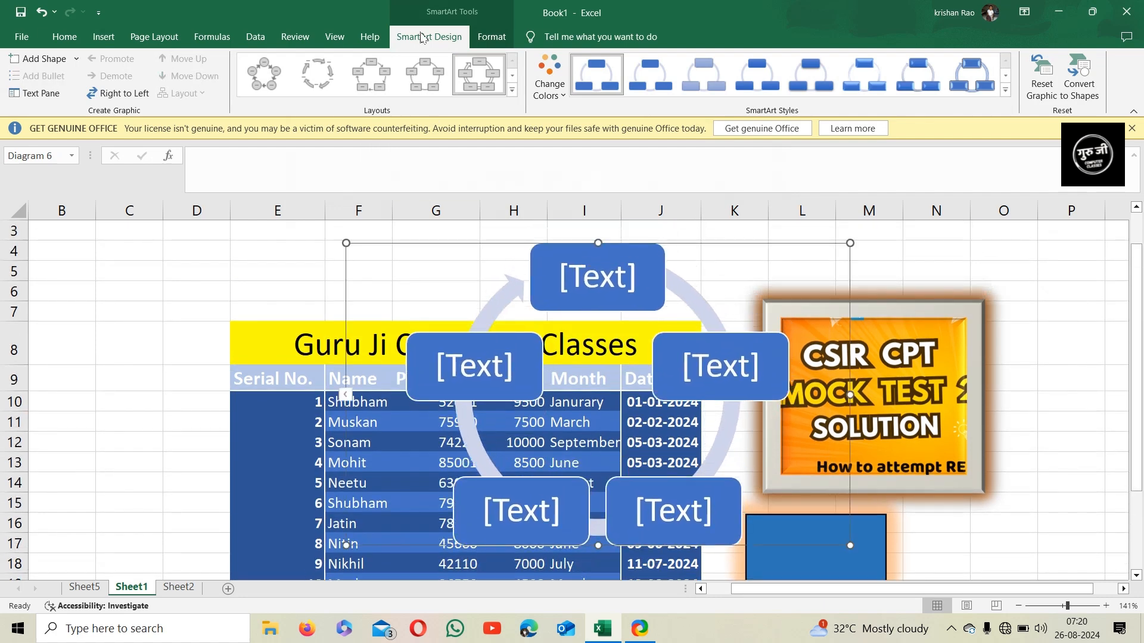
{"action": "left_click", "coordinate": [53, 59]}
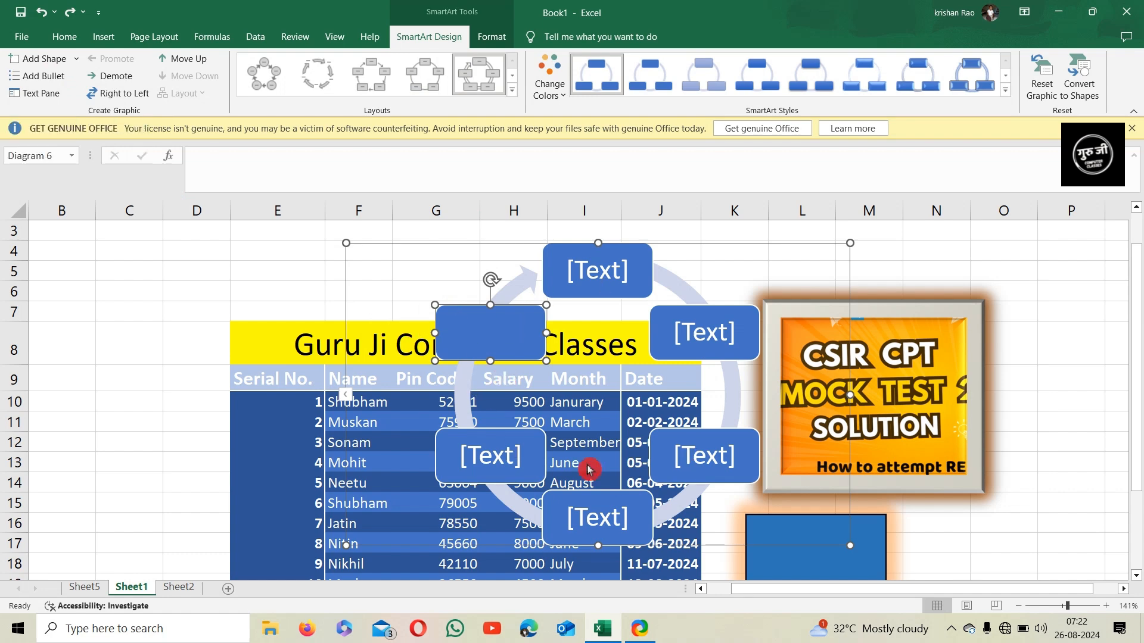
{"action": "left_click", "coordinate": [35, 62]}
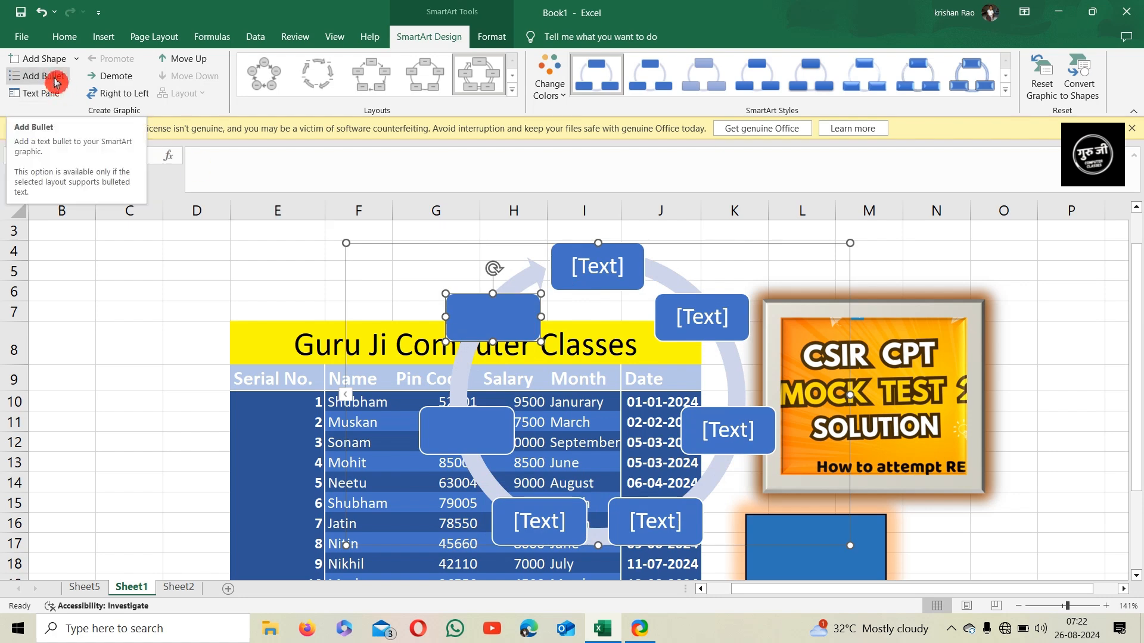
{"action": "left_click", "coordinate": [587, 277]}
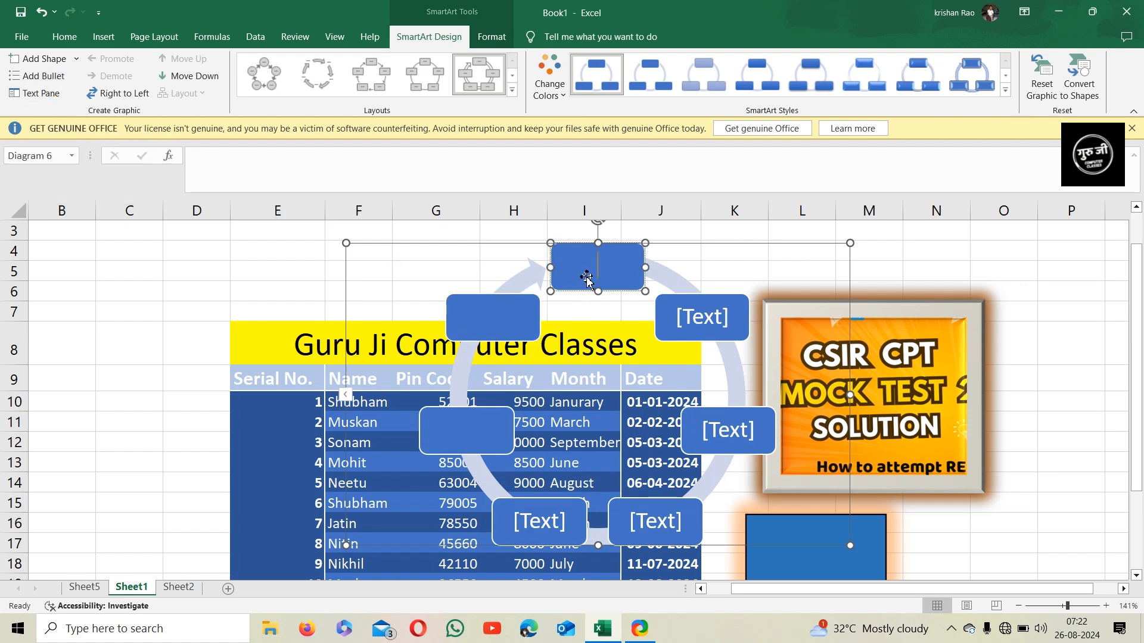
Add a bullet to the top cycle shape and enter jhkjhkjh in a lower cycle shape through the Text Pane
{"action": "left_click", "coordinate": [51, 77]}
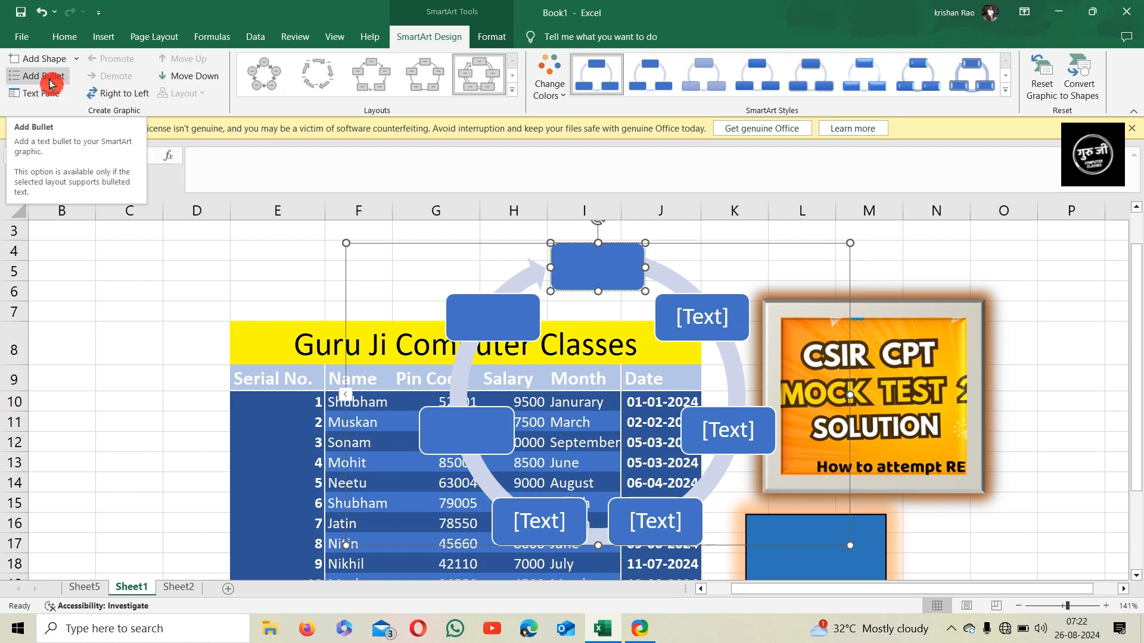
{"action": "left_click", "coordinate": [51, 77]}
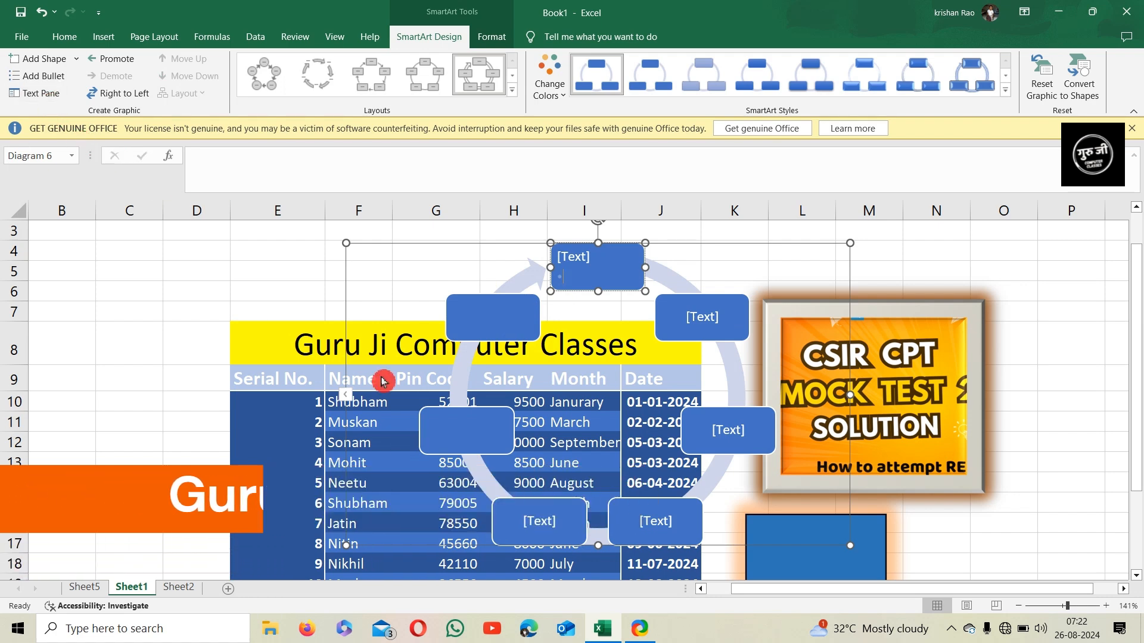
{"action": "left_click", "coordinate": [42, 107]}
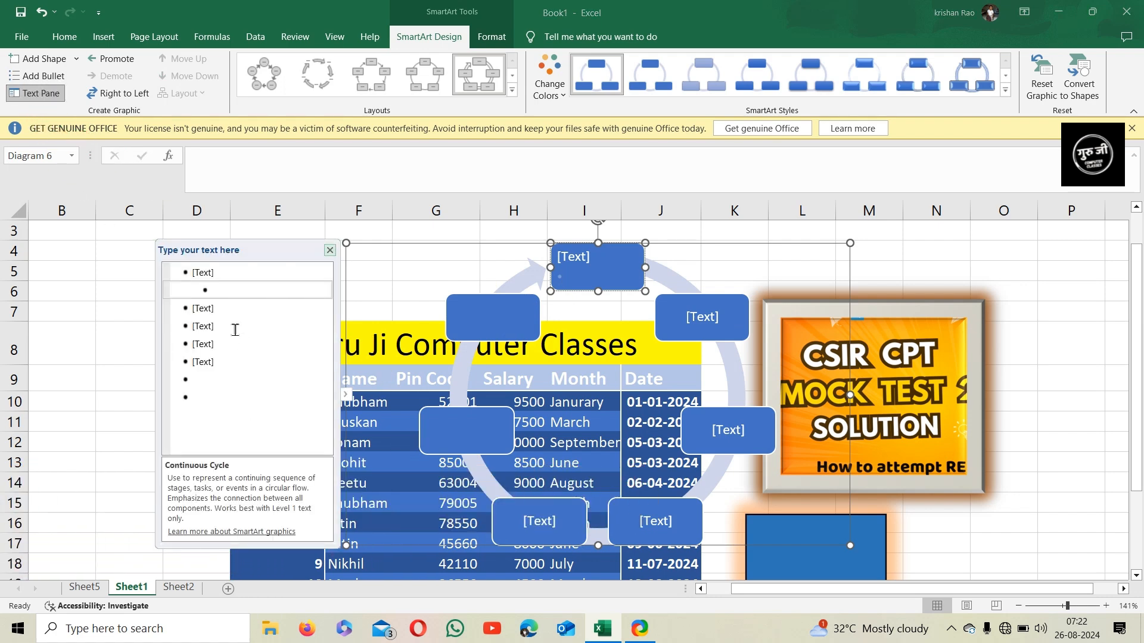
{"action": "left_click", "coordinate": [229, 367]}
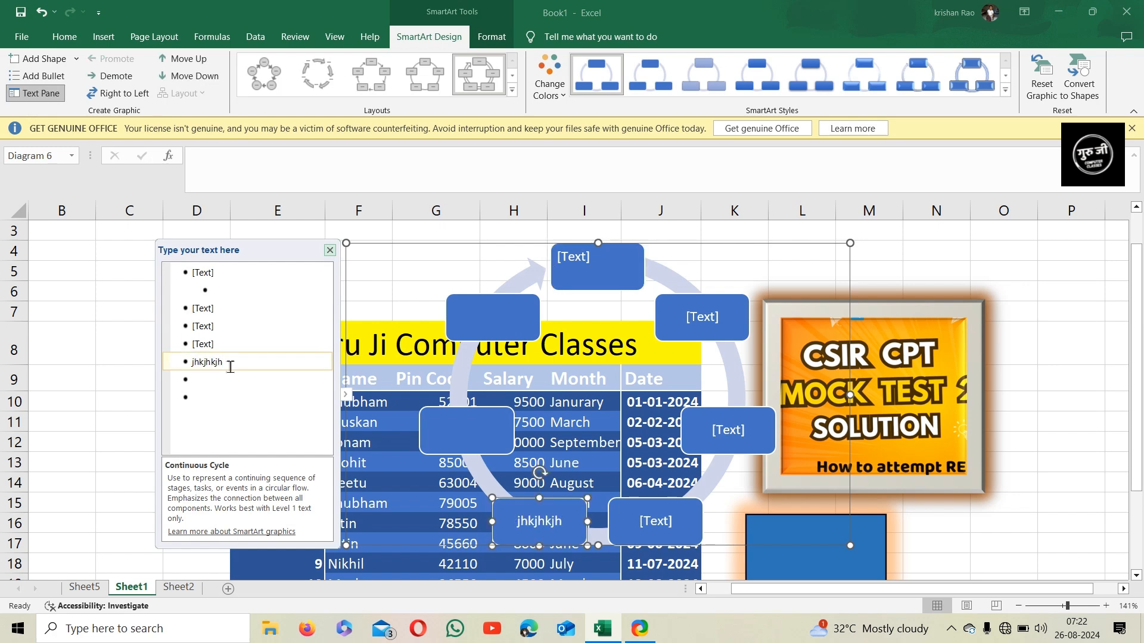
{"action": "left_click", "coordinate": [331, 260]}
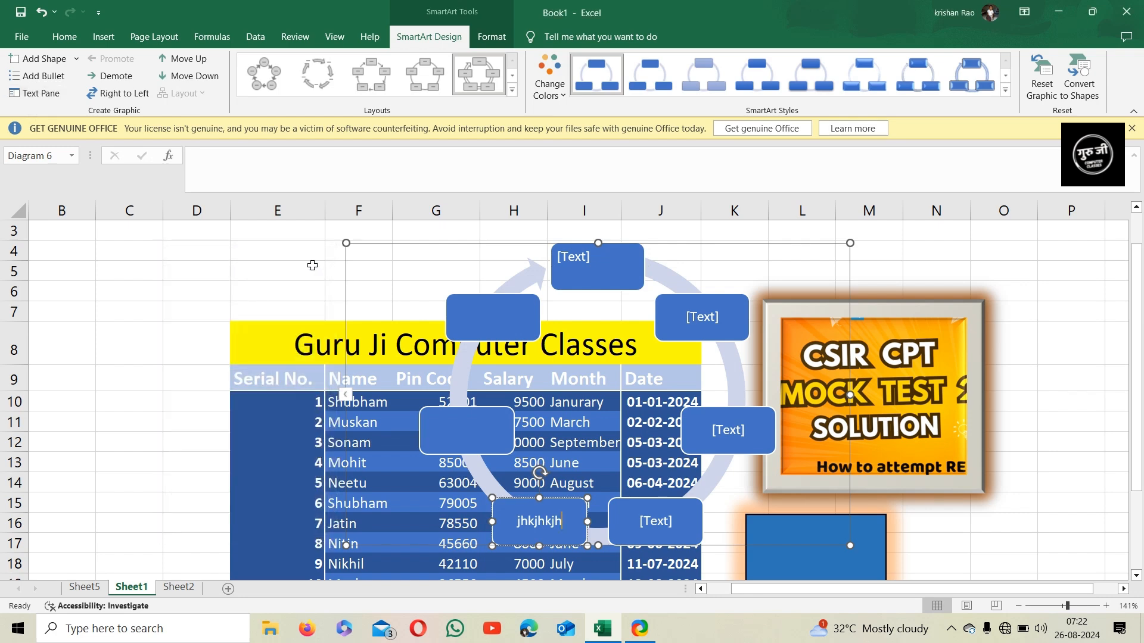
Demote the jhkjhkjh entry to a bullet under the neighbouring cycle shape
{"action": "left_click", "coordinate": [138, 99]}
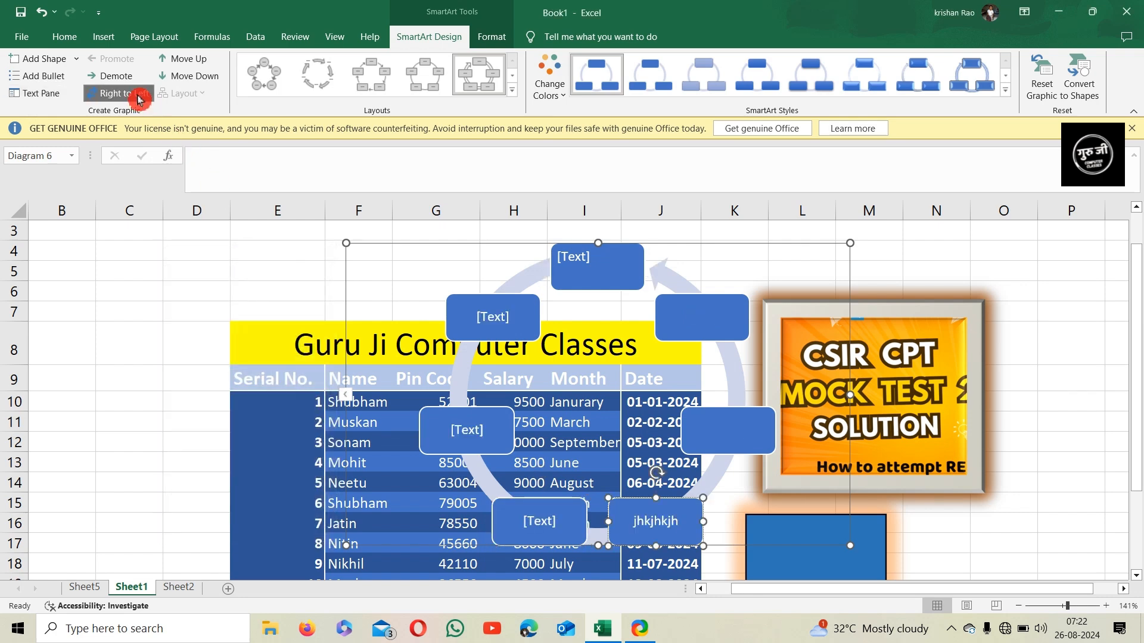
{"action": "left_click", "coordinate": [127, 95]}
{"action": "left_click", "coordinate": [115, 76]}
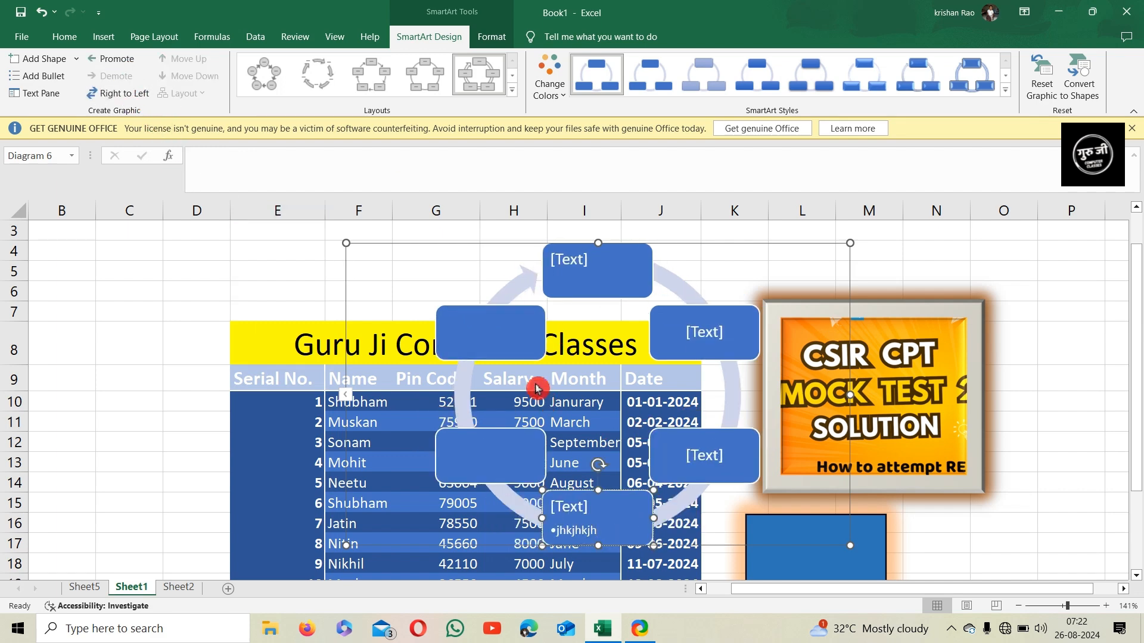
Try demoting the upper-left cycle shape, then promote it back
{"action": "left_click", "coordinate": [514, 345]}
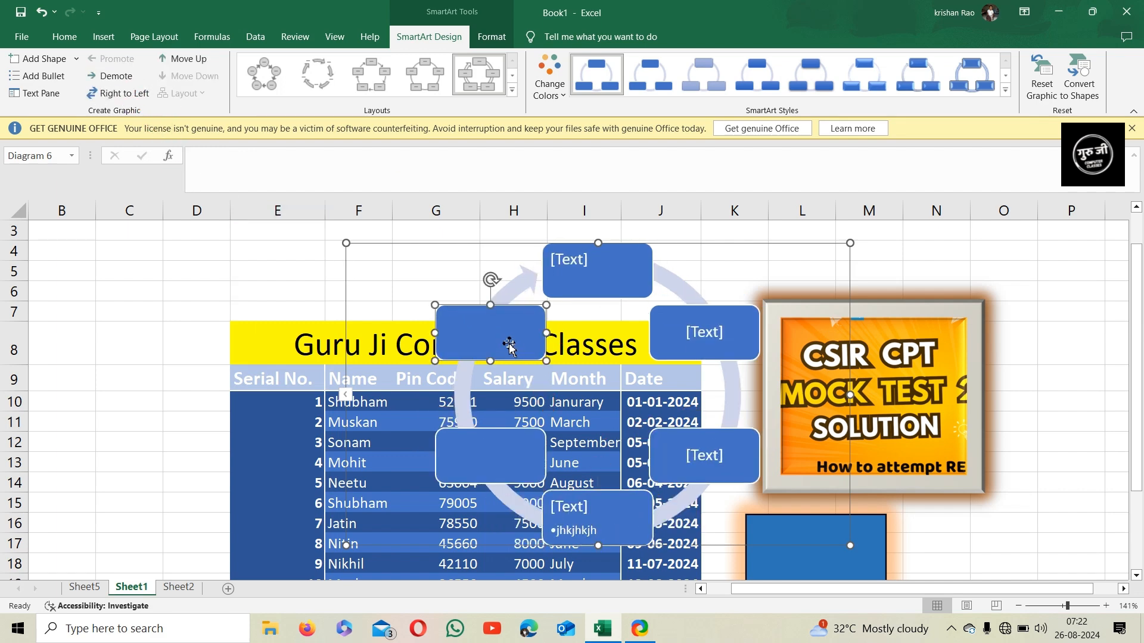
{"action": "left_click", "coordinate": [127, 84]}
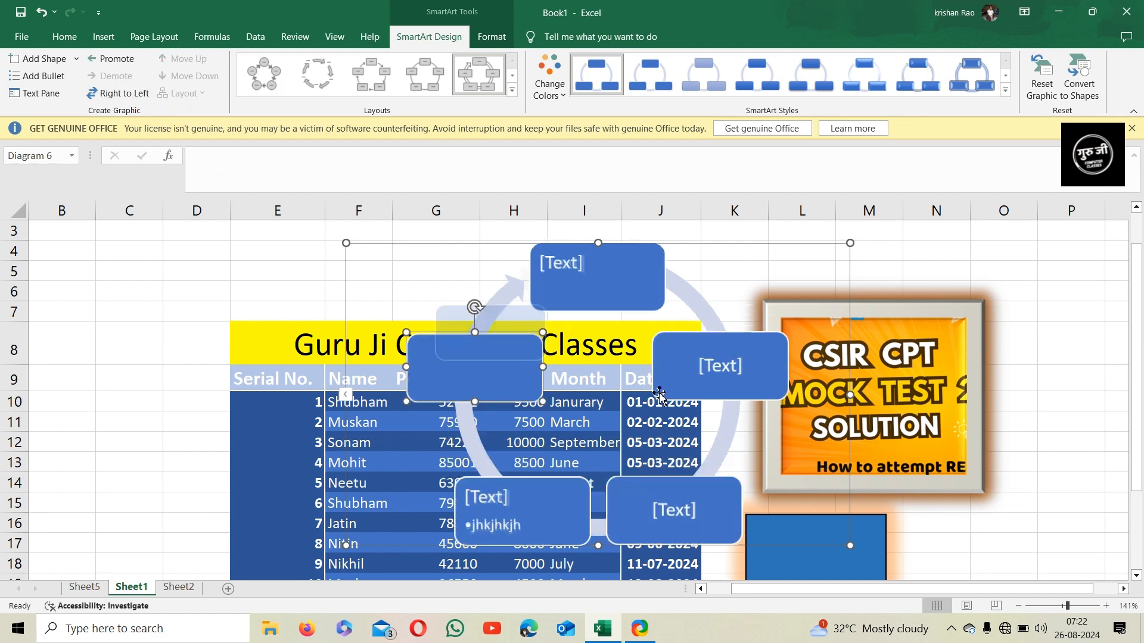
{"action": "left_click", "coordinate": [119, 61]}
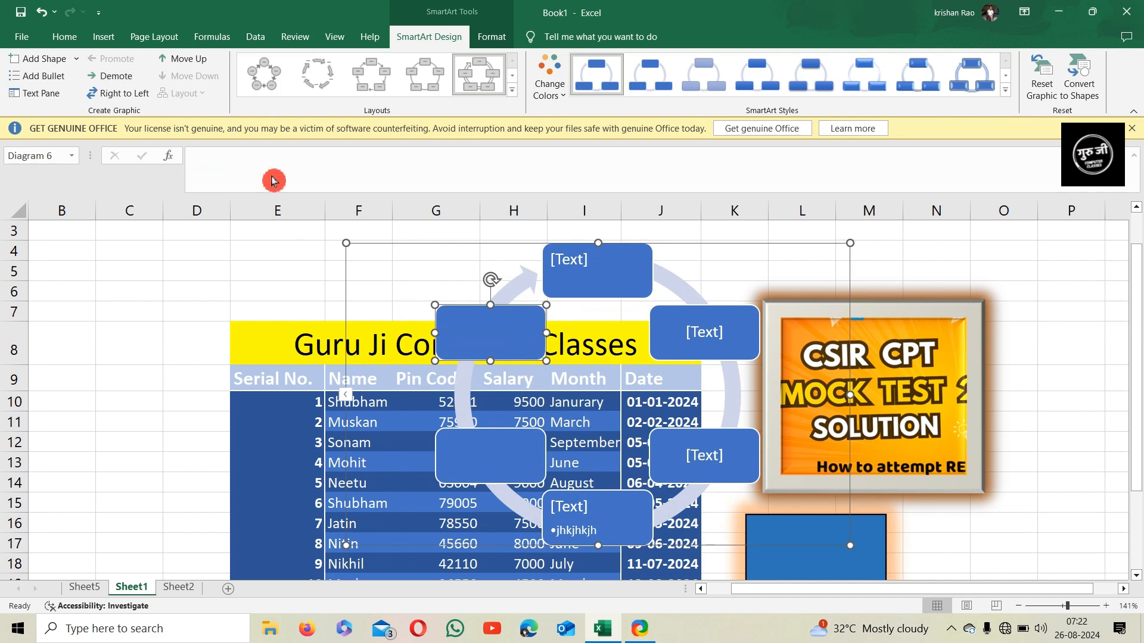
Reorder shapes around the cycle with Move Up and Move Down
{"action": "left_click", "coordinate": [199, 60]}
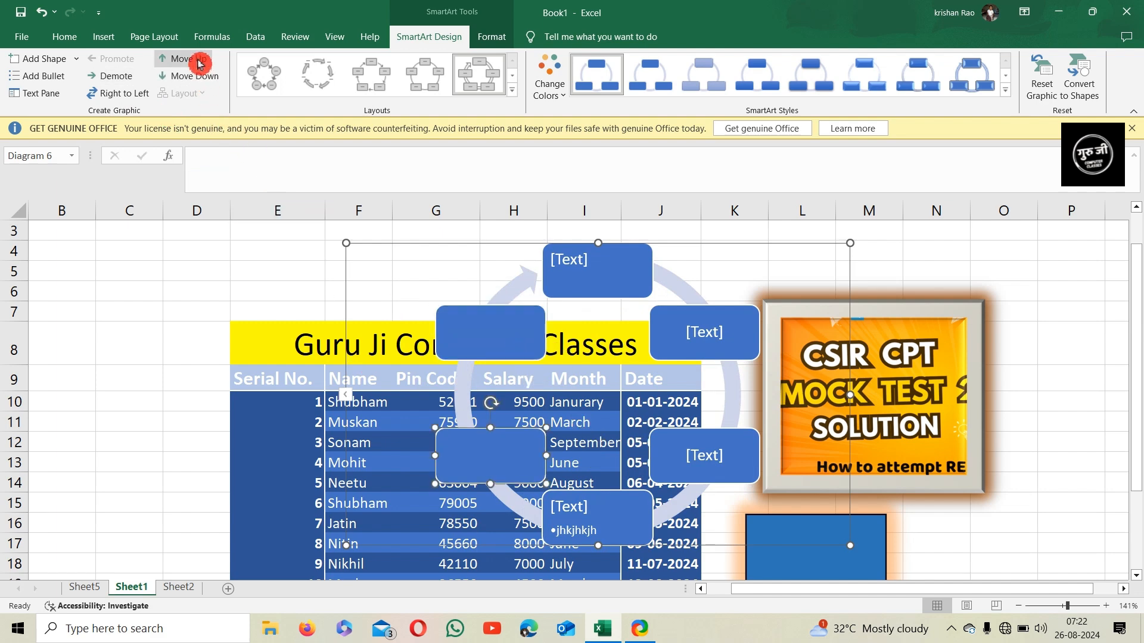
{"action": "left_click", "coordinate": [199, 61]}
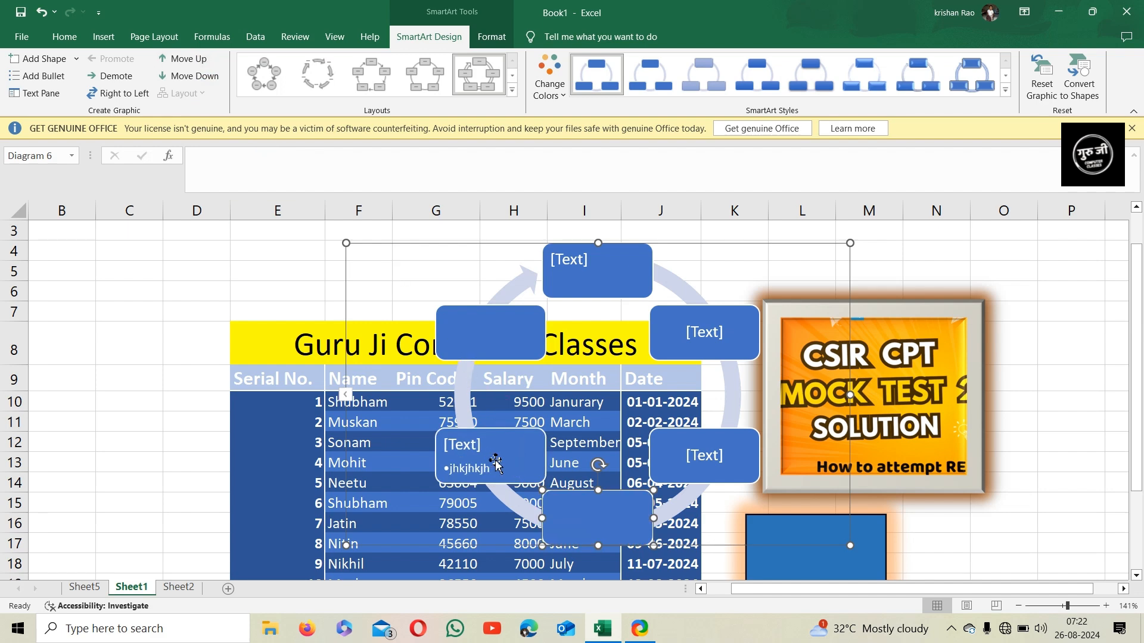
{"action": "left_click", "coordinate": [199, 59]}
{"action": "left_click", "coordinate": [199, 59]}
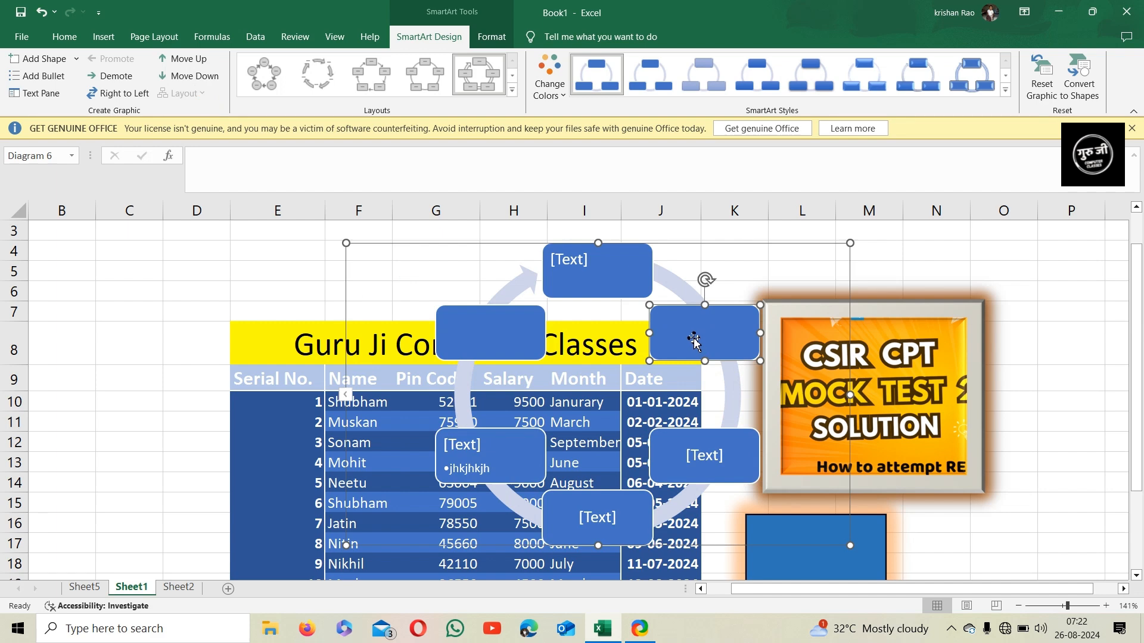
{"action": "left_click", "coordinate": [204, 62]}
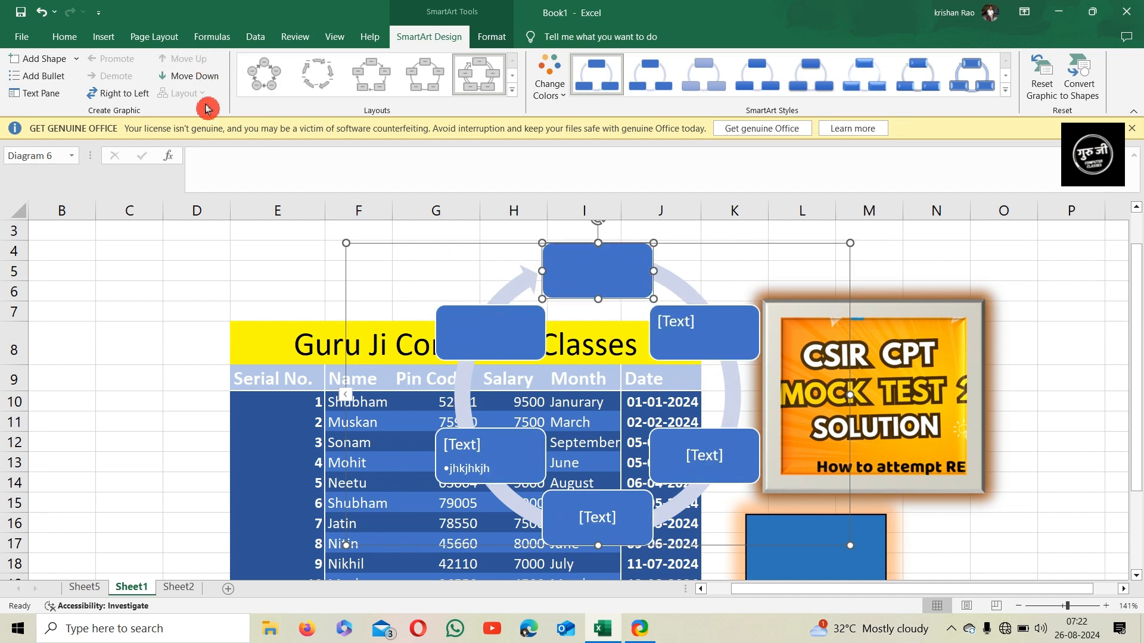
{"action": "left_click", "coordinate": [197, 77]}
{"action": "left_click", "coordinate": [197, 76]}
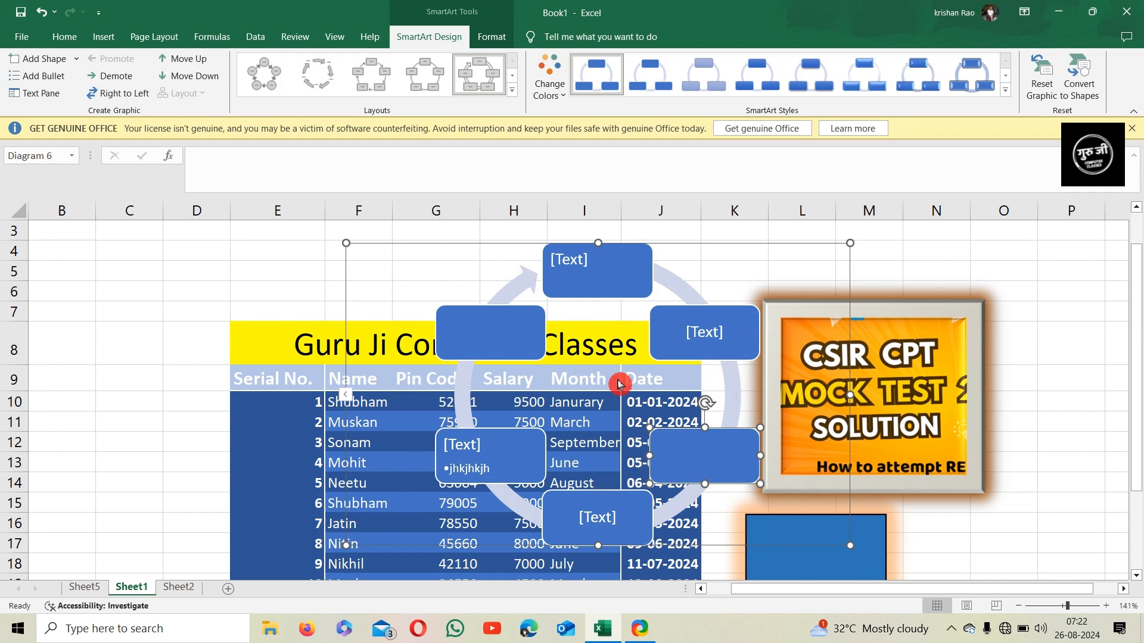
Switch the SmartArt to a different cycle layout with double-headed arrows between shapes
{"action": "left_click", "coordinate": [512, 92]}
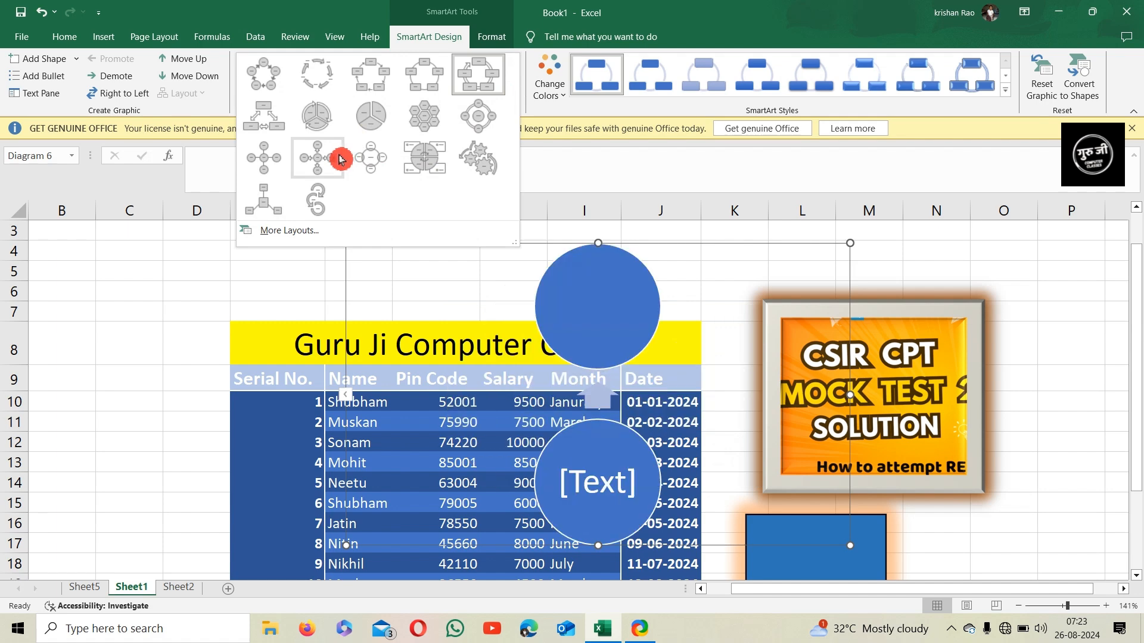
{"action": "left_click", "coordinate": [273, 117]}
Apply a Colorful color scheme to the SmartArt graphic
{"action": "left_click", "coordinate": [551, 87]}
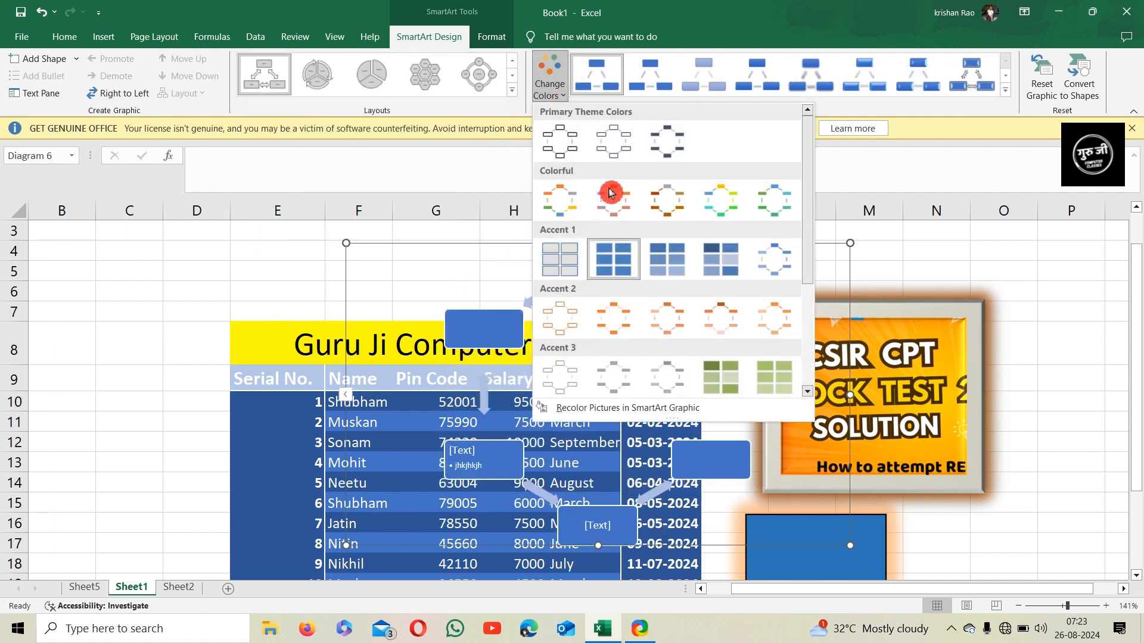
{"action": "left_click", "coordinate": [713, 207]}
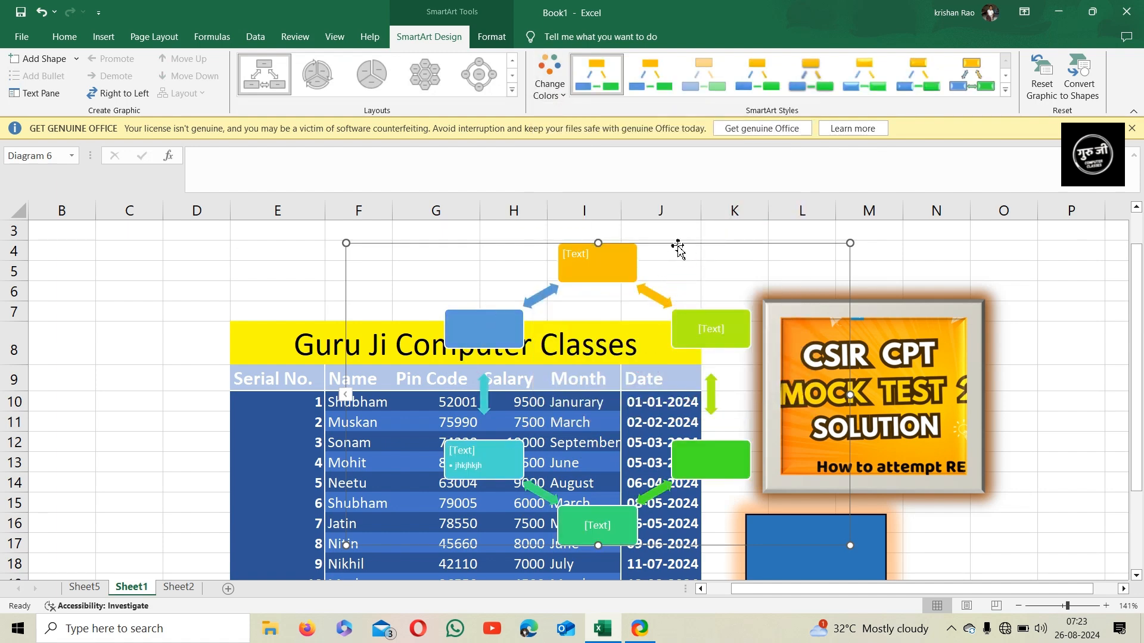
Move the SmartArt up to the top rows and apply a 3-D SmartArt style
{"action": "left_click_drag", "start_coordinate": [683, 241], "coordinate": [784, 140]}
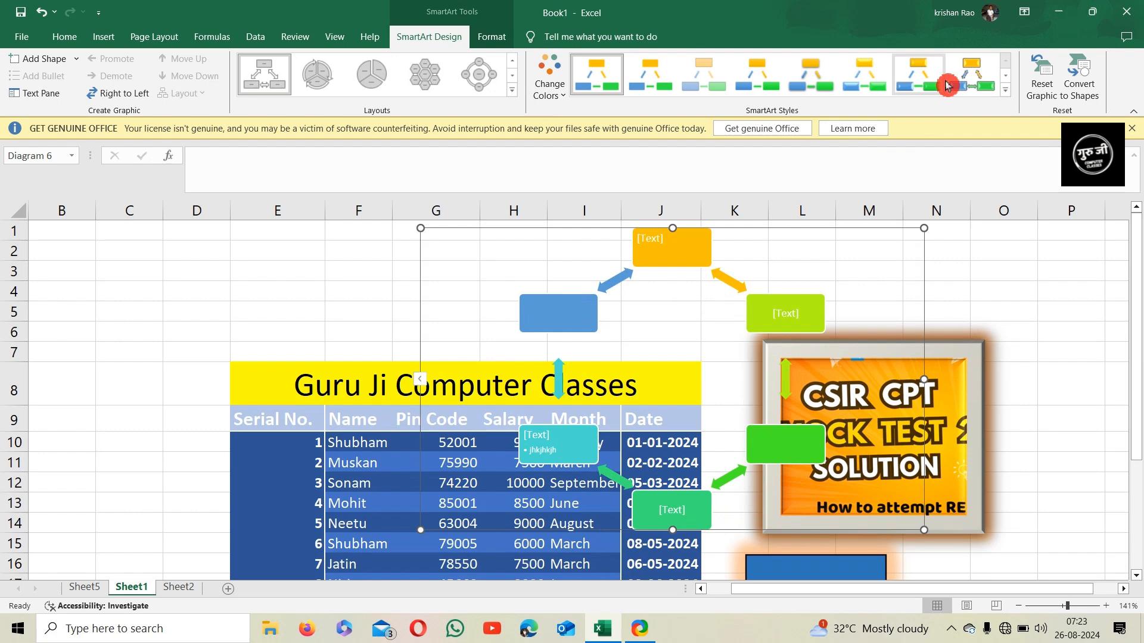
{"action": "left_click", "coordinate": [977, 78]}
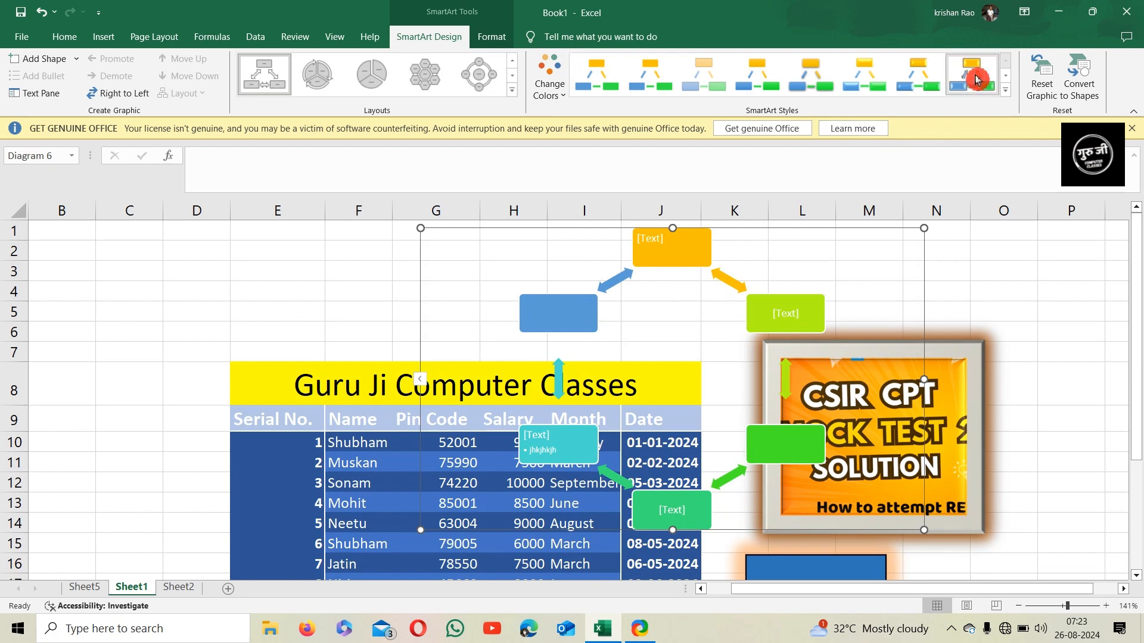
{"action": "left_click", "coordinate": [1007, 91]}
{"action": "left_click", "coordinate": [598, 196]}
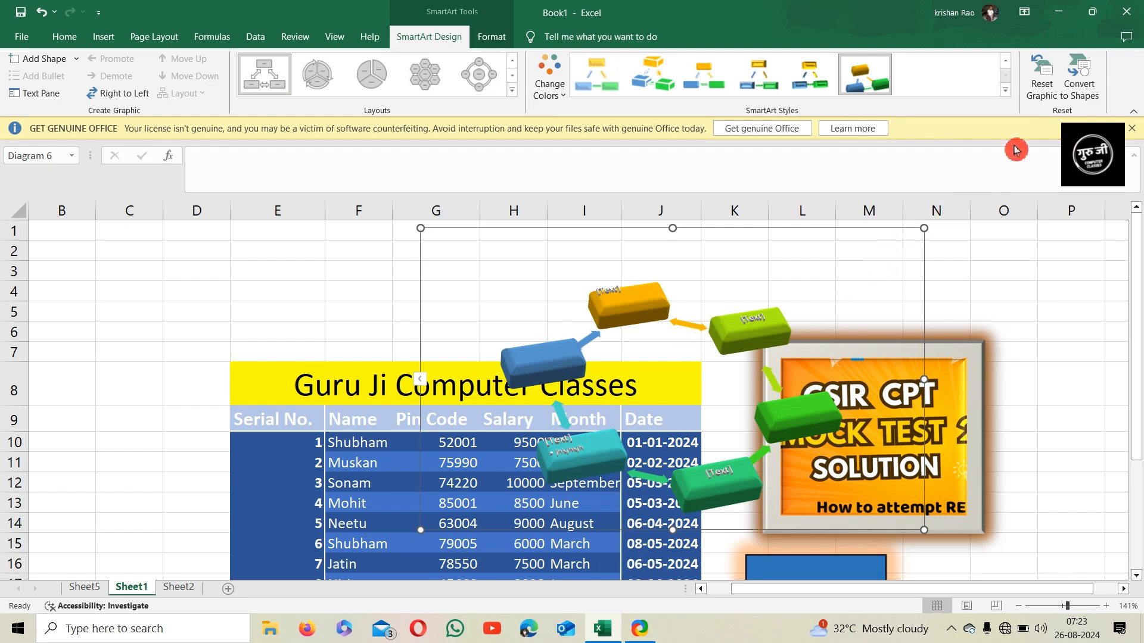
Reset the SmartArt graphic's formatting and convert it to shapes
{"action": "left_click", "coordinate": [1053, 87]}
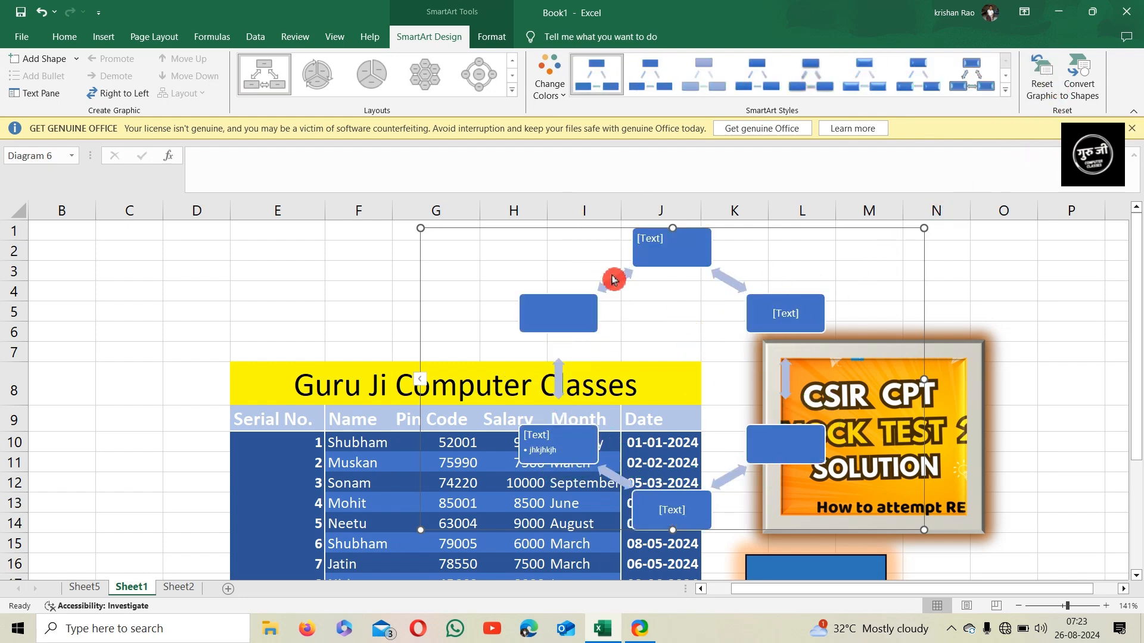
{"action": "left_click", "coordinate": [1090, 86]}
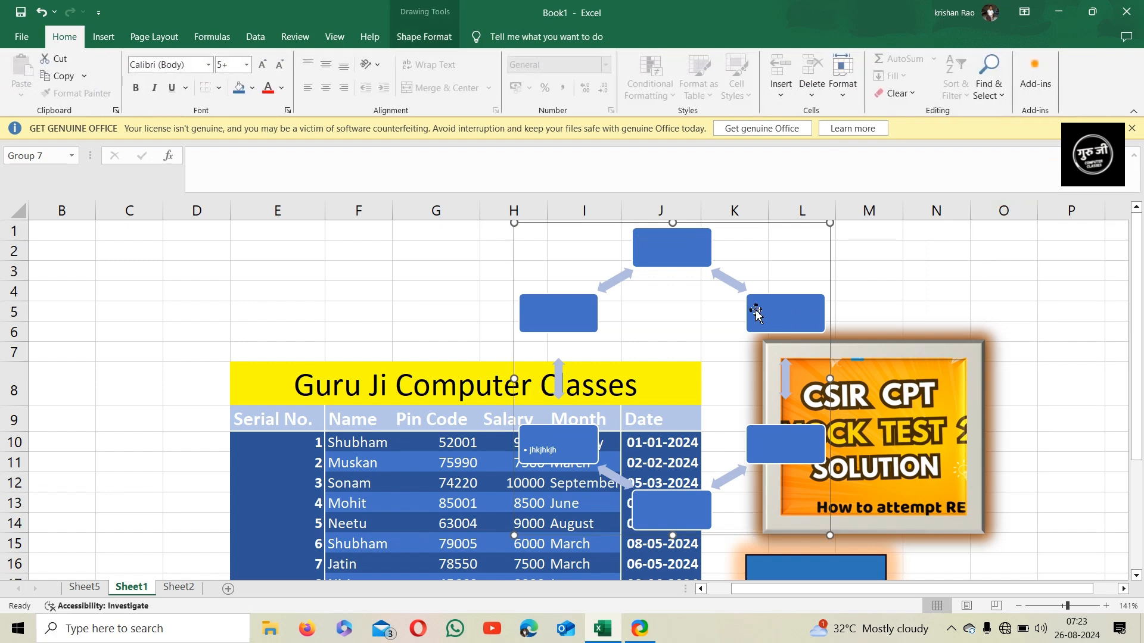
Enter kjhkjhkjh in the left shape of the converted graphic
{"action": "left_click_drag", "start_coordinate": [715, 308], "coordinate": [661, 311]}
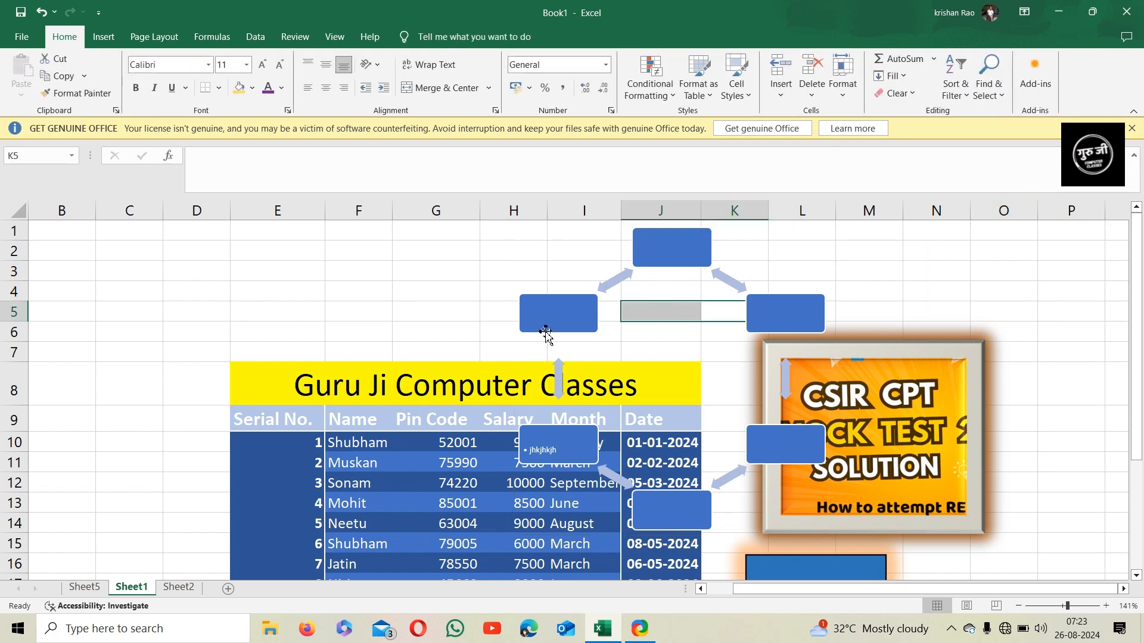
{"action": "left_click", "coordinate": [557, 312]}
{"action": "left_click", "coordinate": [556, 322]}
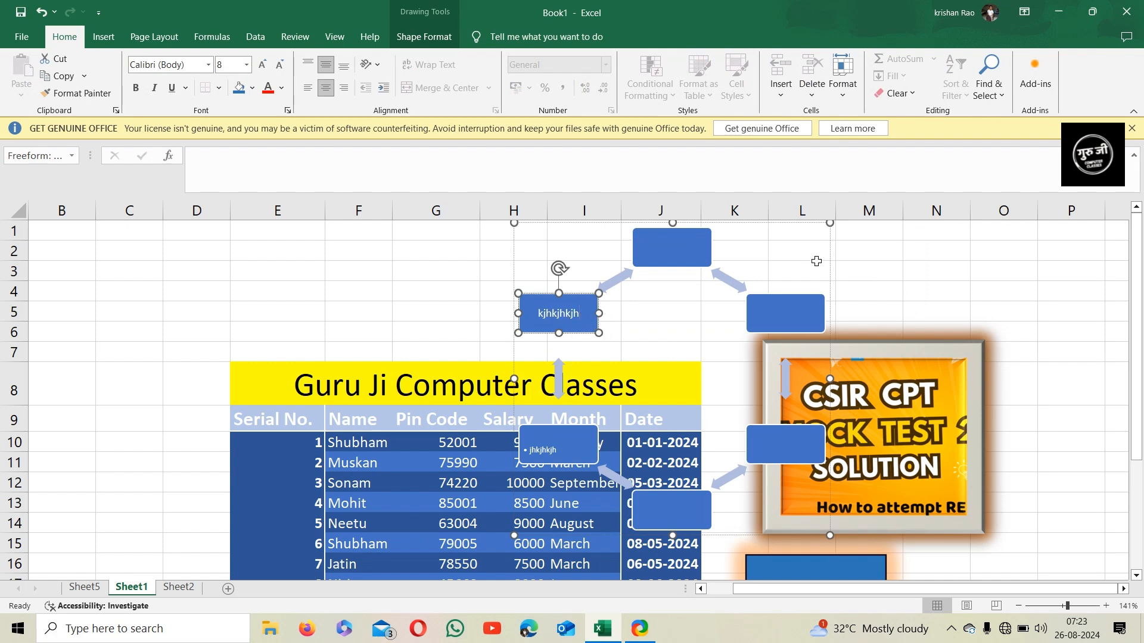
Try inserting a screen clipping from the Screenshot options
{"action": "left_click", "coordinate": [438, 43]}
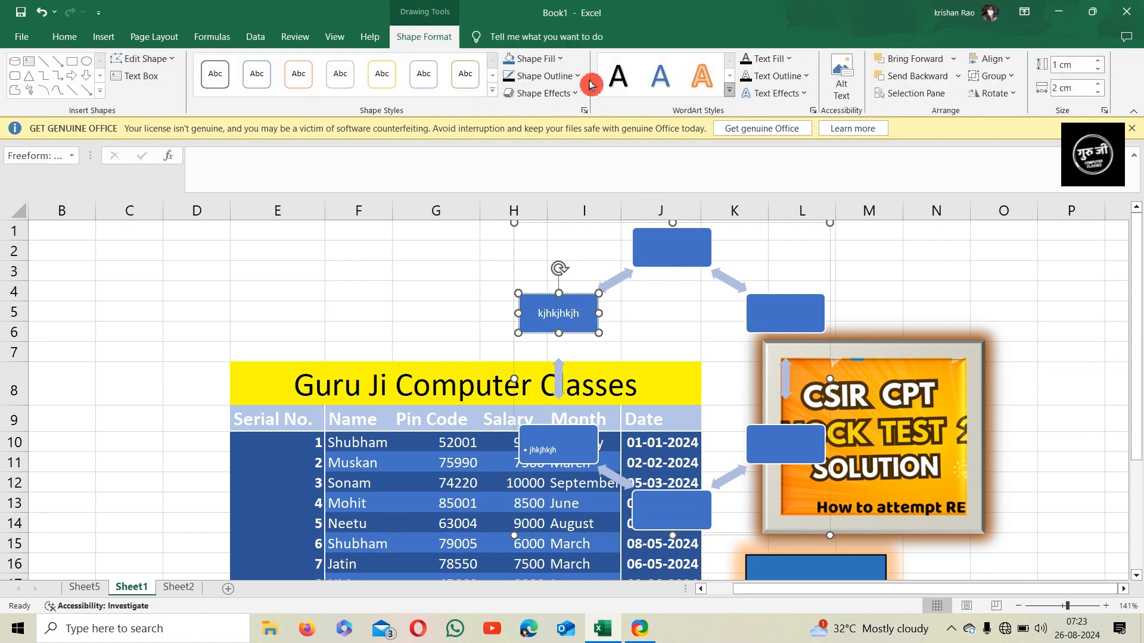
{"action": "left_click", "coordinate": [110, 48]}
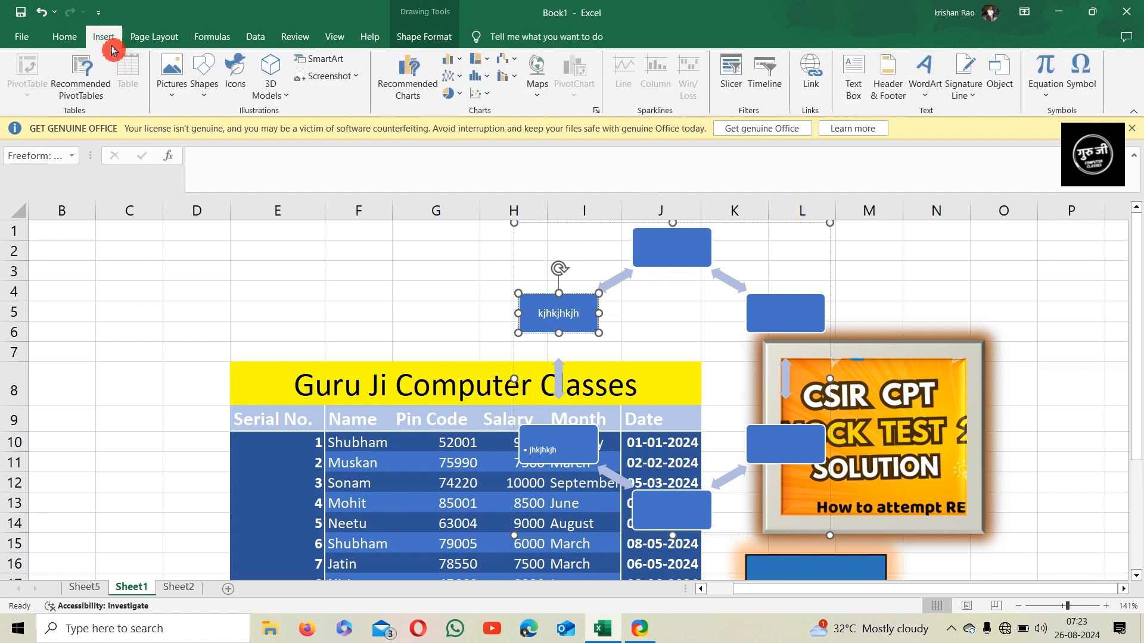
{"action": "left_click", "coordinate": [359, 82]}
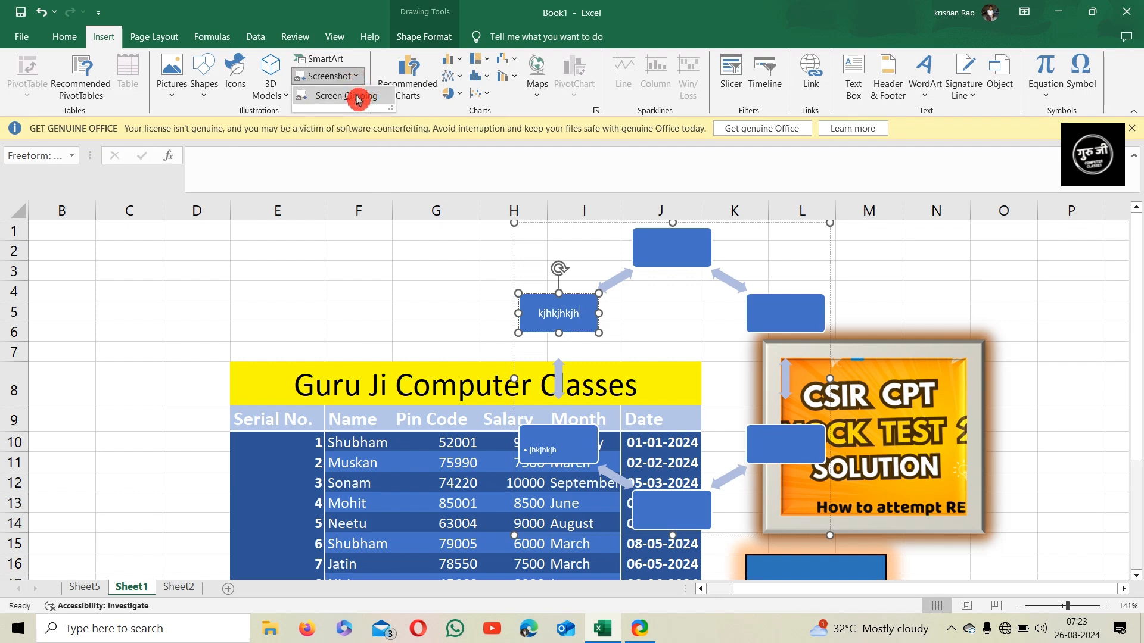
{"action": "left_click", "coordinate": [365, 103]}
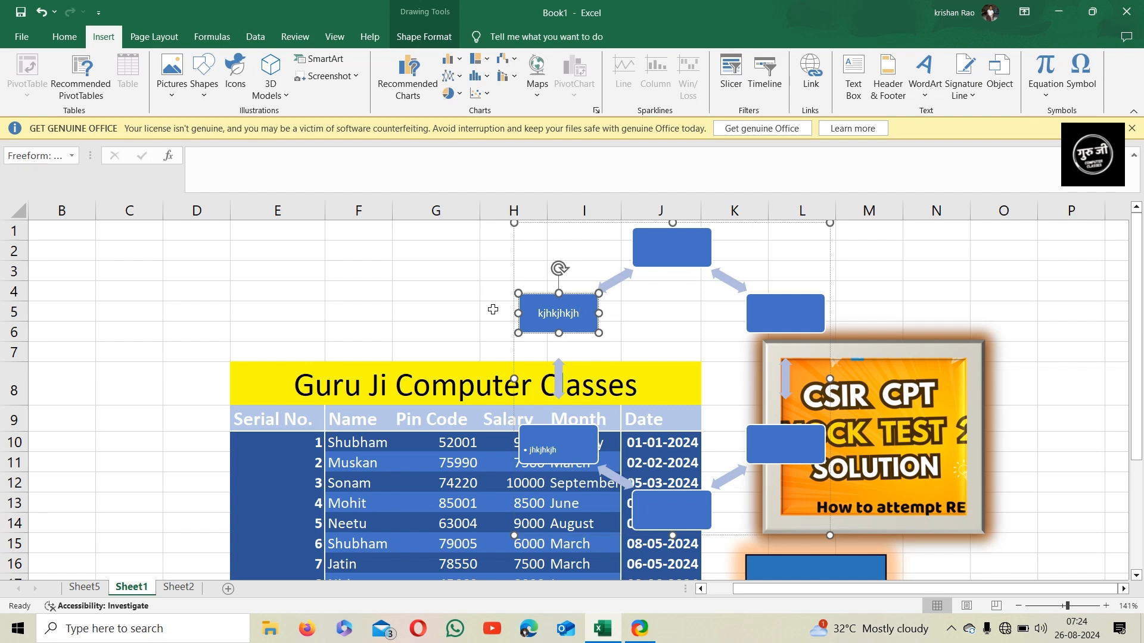
Select the salary table and browse the Recommended Charts without inserting one
{"action": "left_click", "coordinate": [420, 102]}
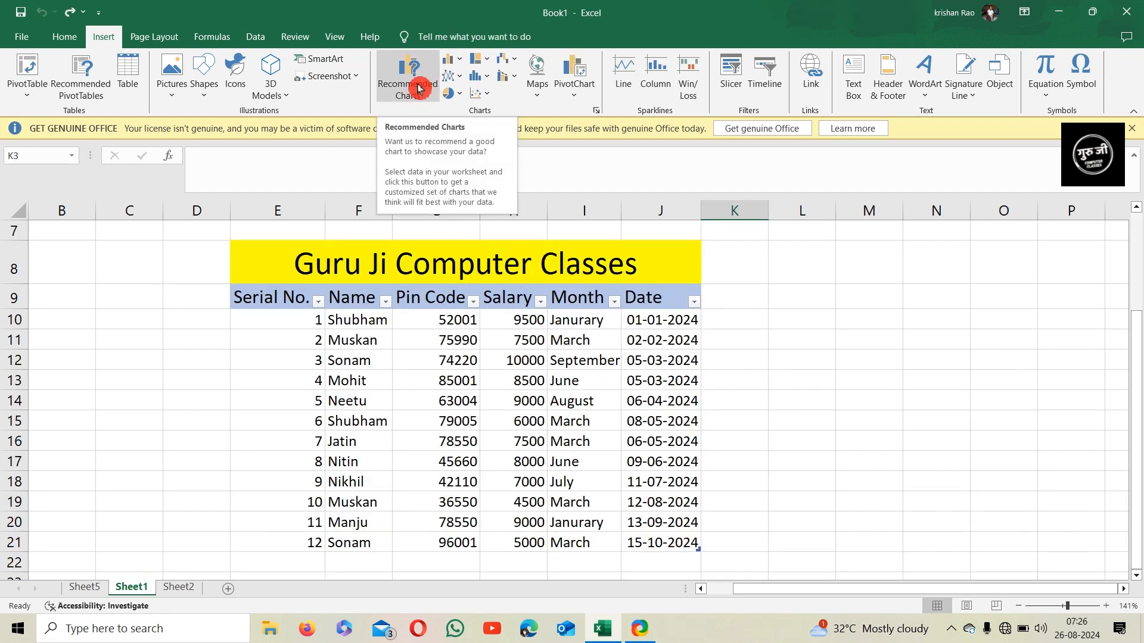
{"action": "left_click_drag", "start_coordinate": [280, 296], "coordinate": [694, 547]}
{"action": "left_click", "coordinate": [408, 91]}
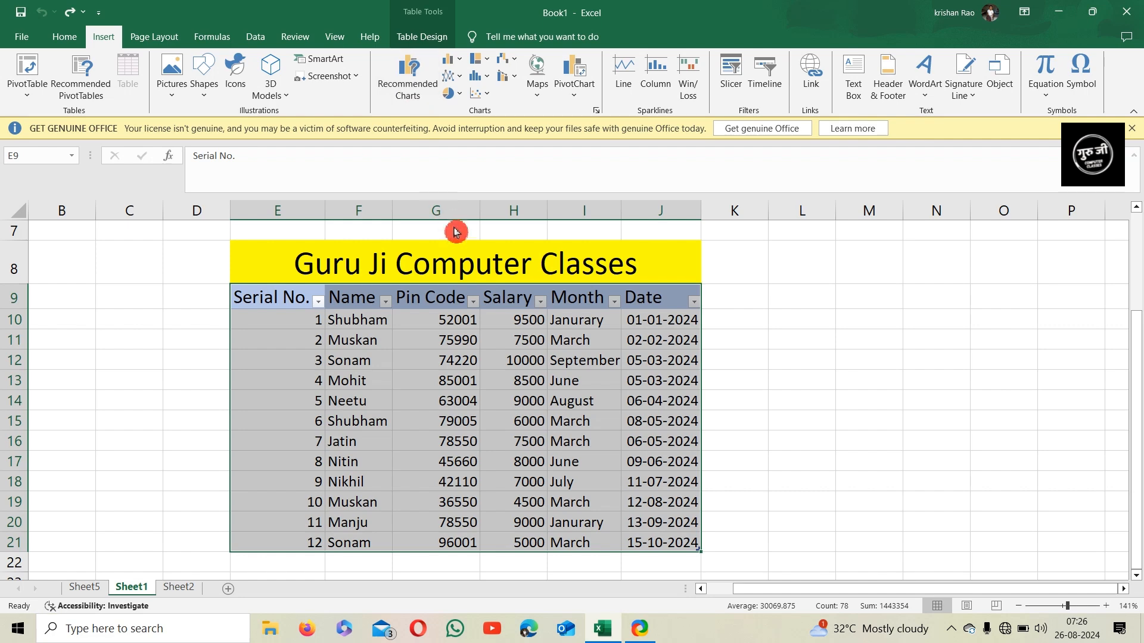
{"action": "scroll", "coordinate": [429, 220], "scroll_direction": "down", "scroll_amount": 5}
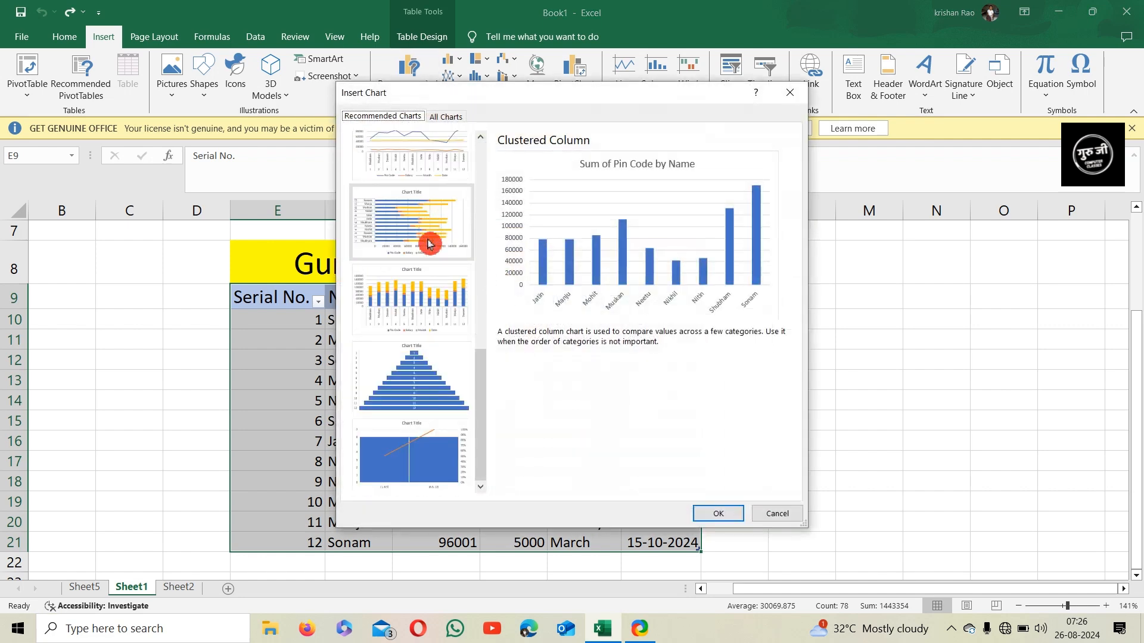
{"action": "scroll", "coordinate": [427, 286], "scroll_direction": "up", "scroll_amount": 5}
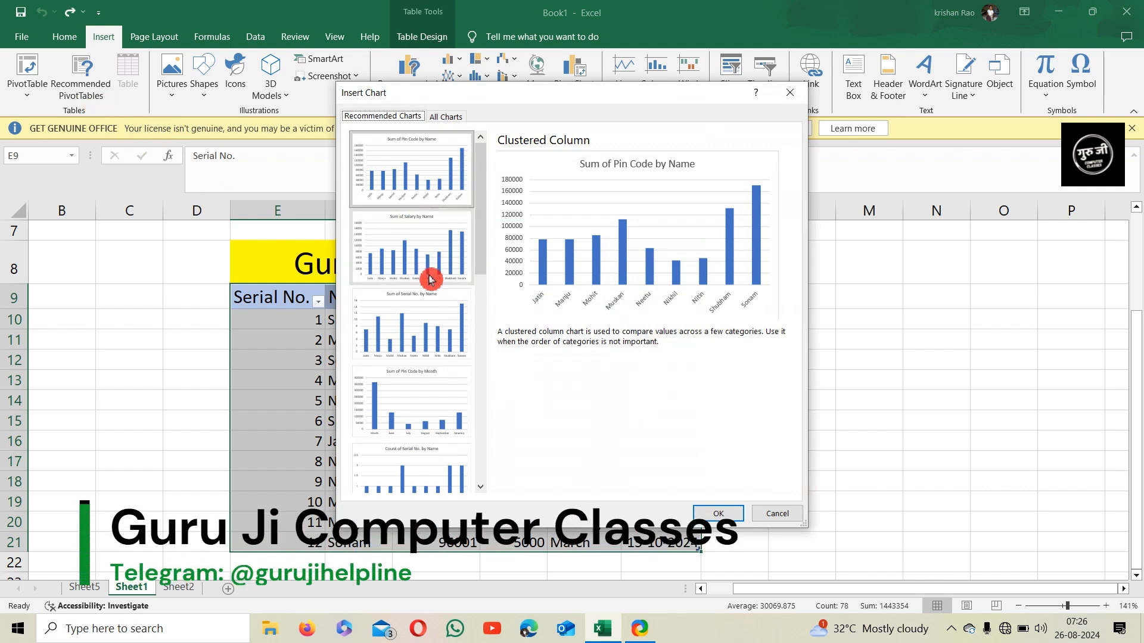
{"action": "scroll", "coordinate": [426, 274], "scroll_direction": "down", "scroll_amount": 5}
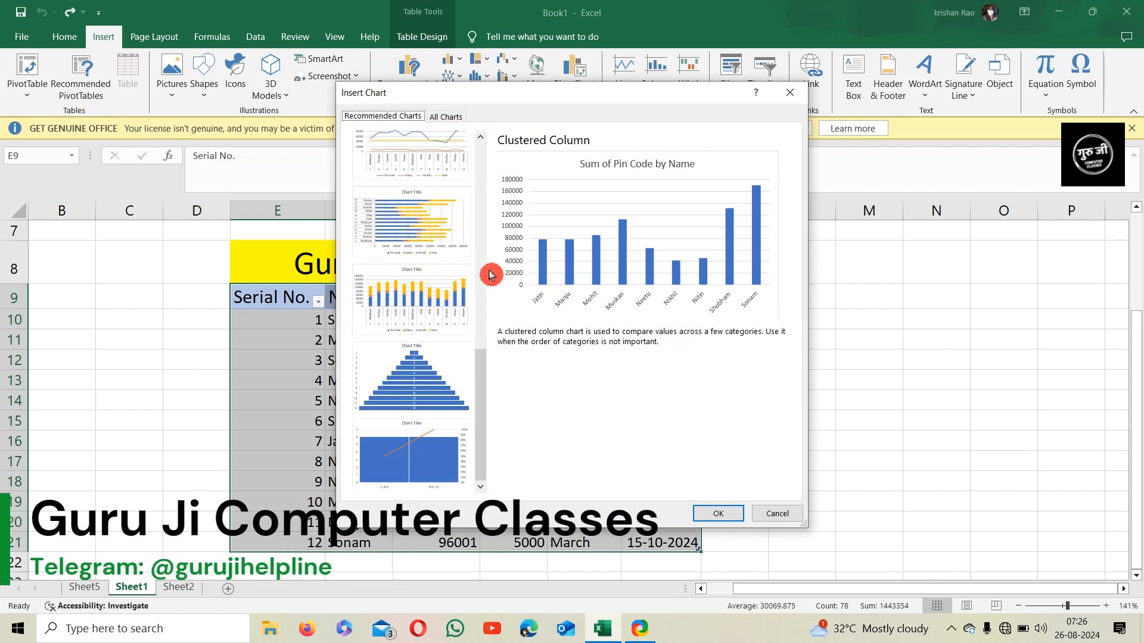
{"action": "left_click", "coordinate": [774, 514]}
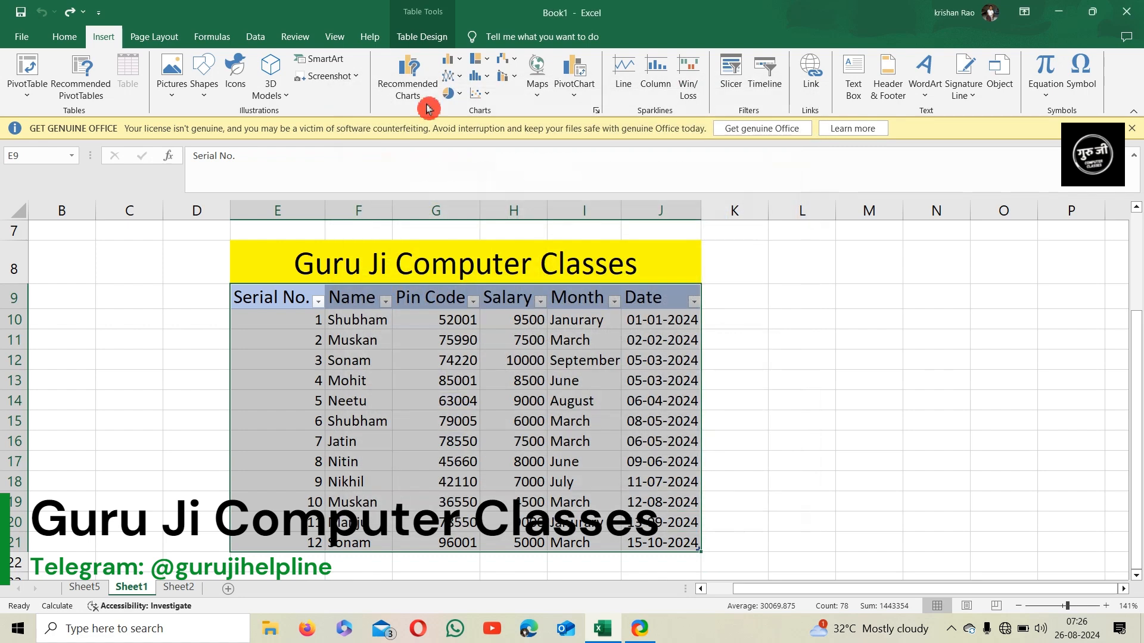
Open the Insert Chart dialog for the table and browse the Histogram and Stock chart types
{"action": "left_click", "coordinate": [596, 112]}
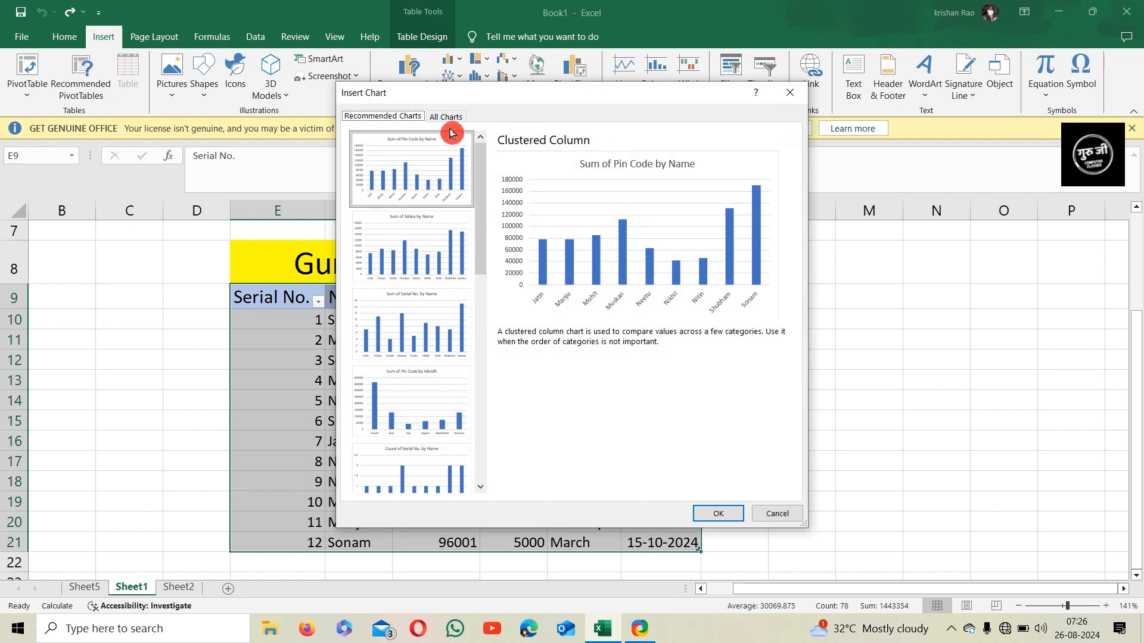
{"action": "left_click", "coordinate": [448, 119]}
{"action": "left_click", "coordinate": [409, 118]}
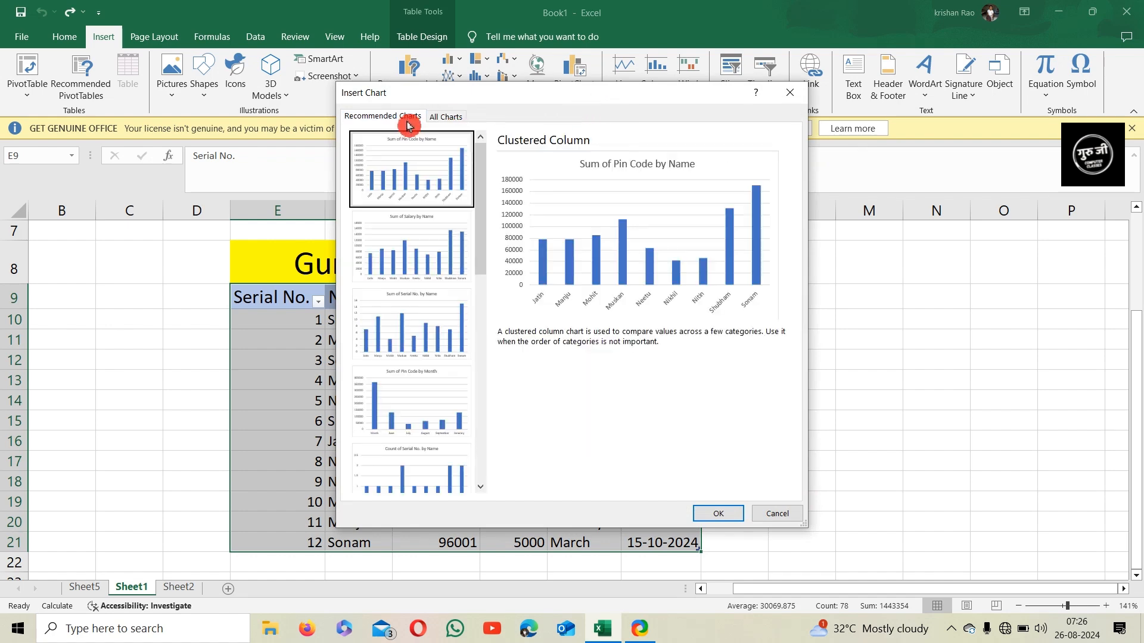
{"action": "left_click", "coordinate": [449, 117]}
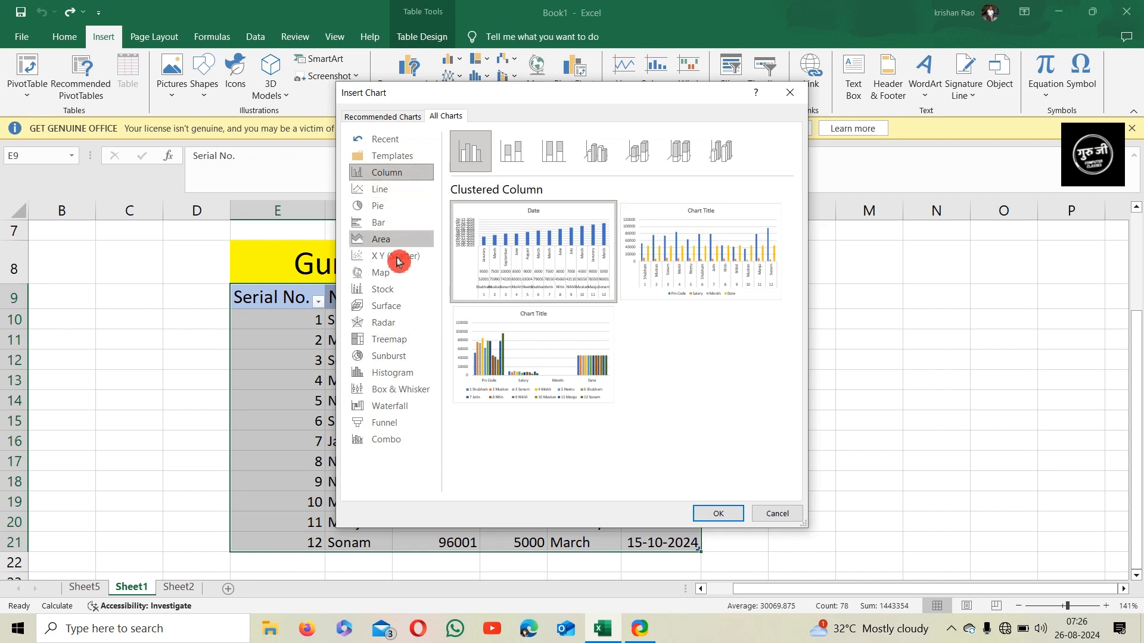
{"action": "left_click", "coordinate": [385, 376]}
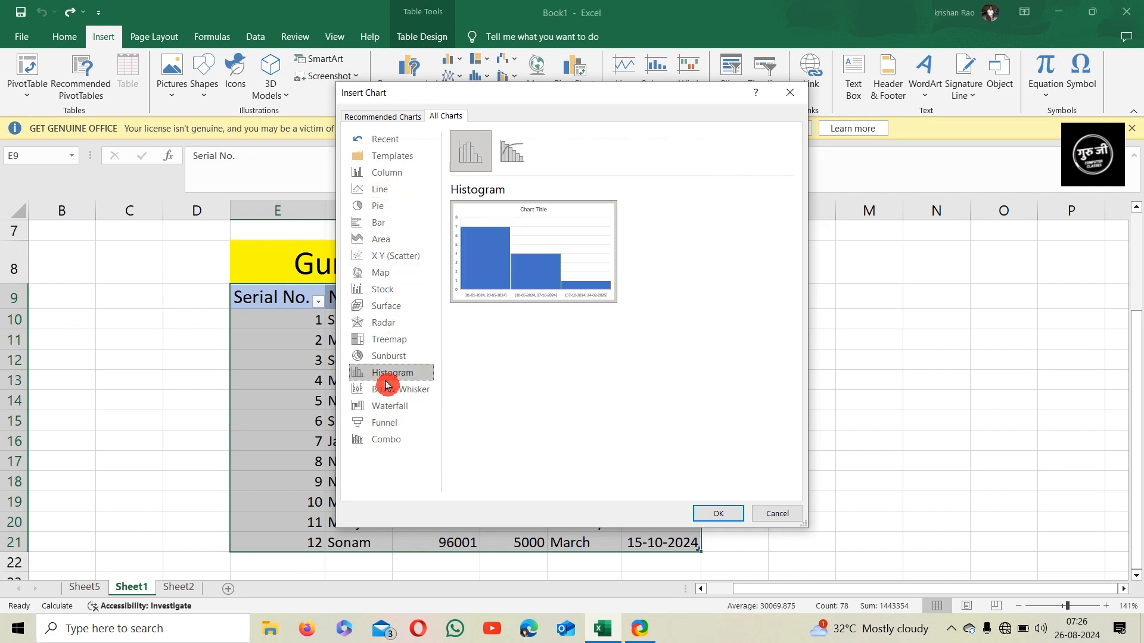
{"action": "left_click", "coordinate": [394, 292]}
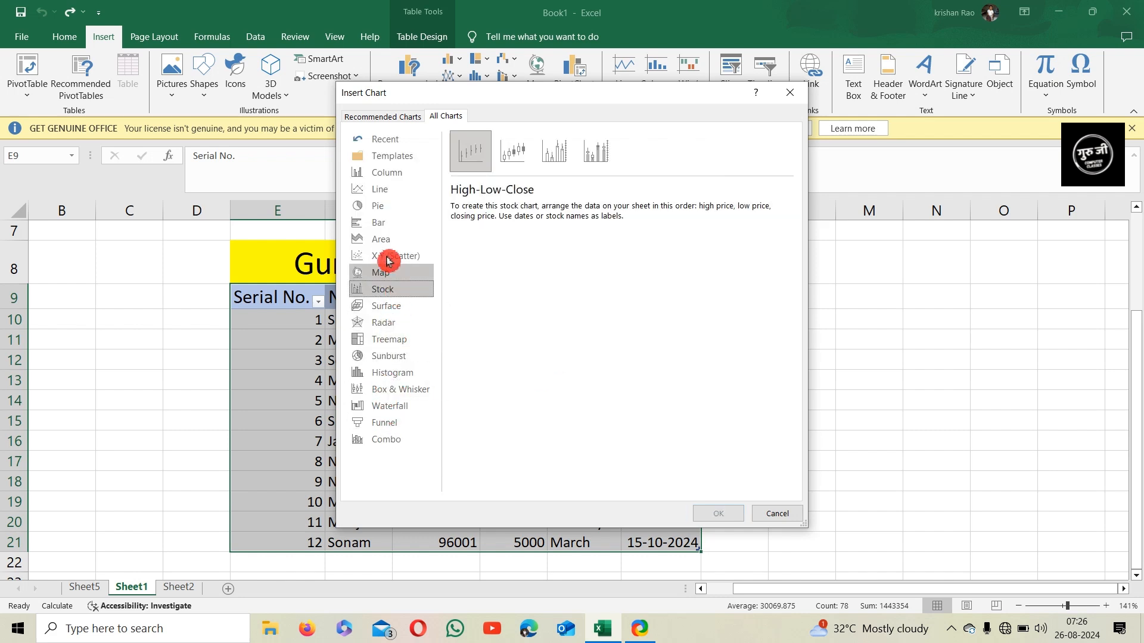
{"action": "left_click", "coordinate": [514, 152]}
{"action": "left_click", "coordinate": [551, 158]}
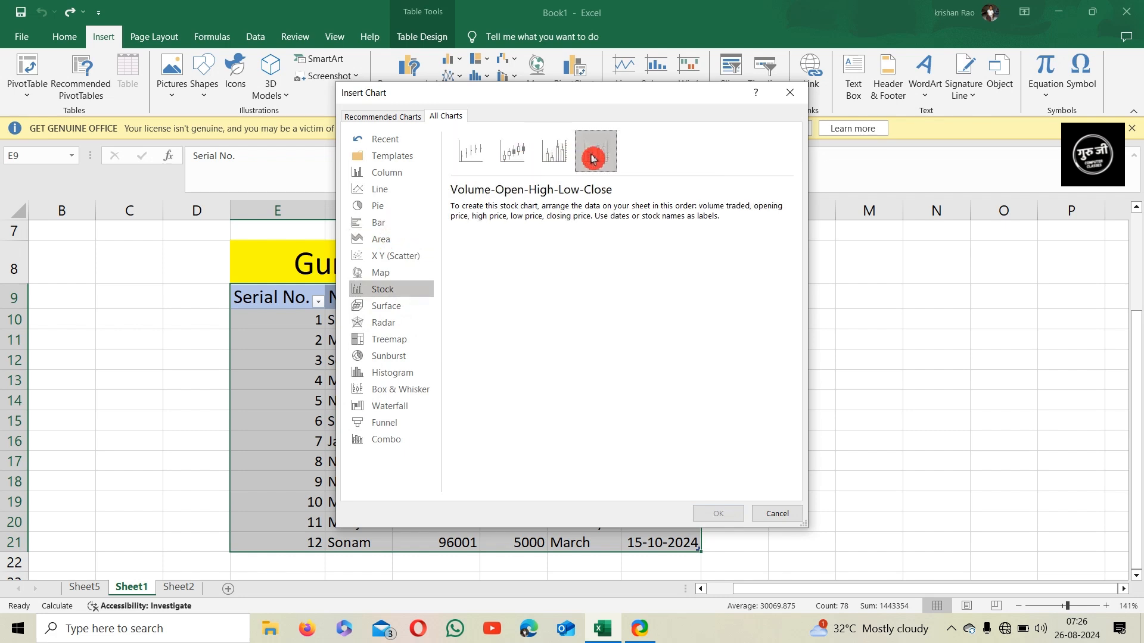
{"action": "left_click", "coordinate": [596, 152]}
Browse the Bar chart subtypes and the Line chart type in the Insert Chart dialog
{"action": "left_click", "coordinate": [381, 224]}
{"action": "left_click", "coordinate": [507, 159]}
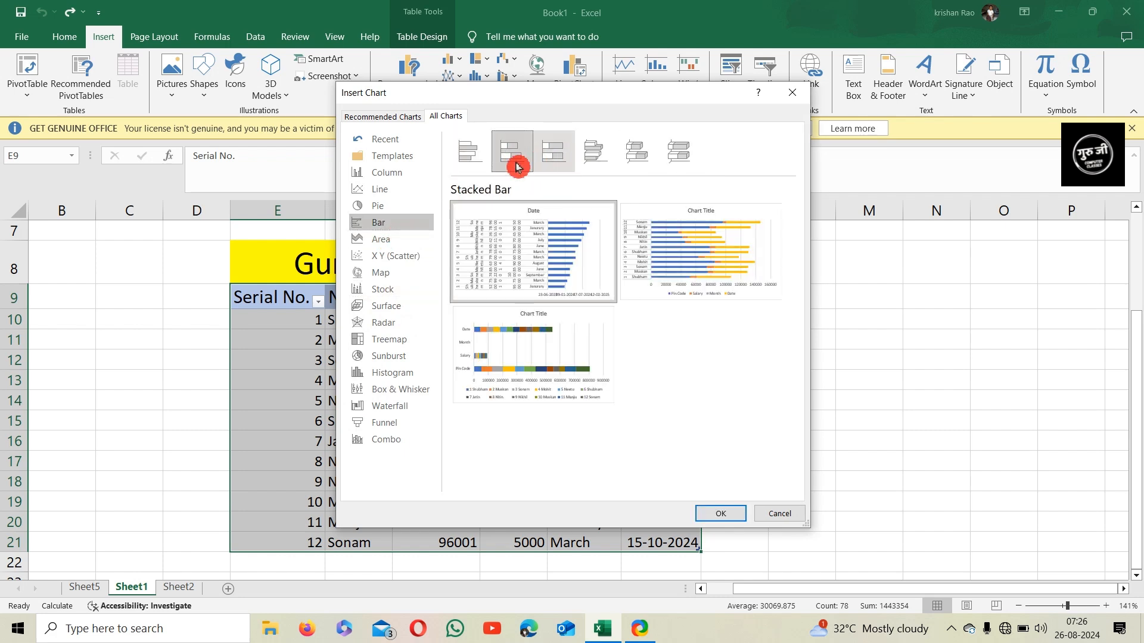
{"action": "left_click", "coordinate": [554, 154]}
{"action": "left_click", "coordinate": [596, 156]}
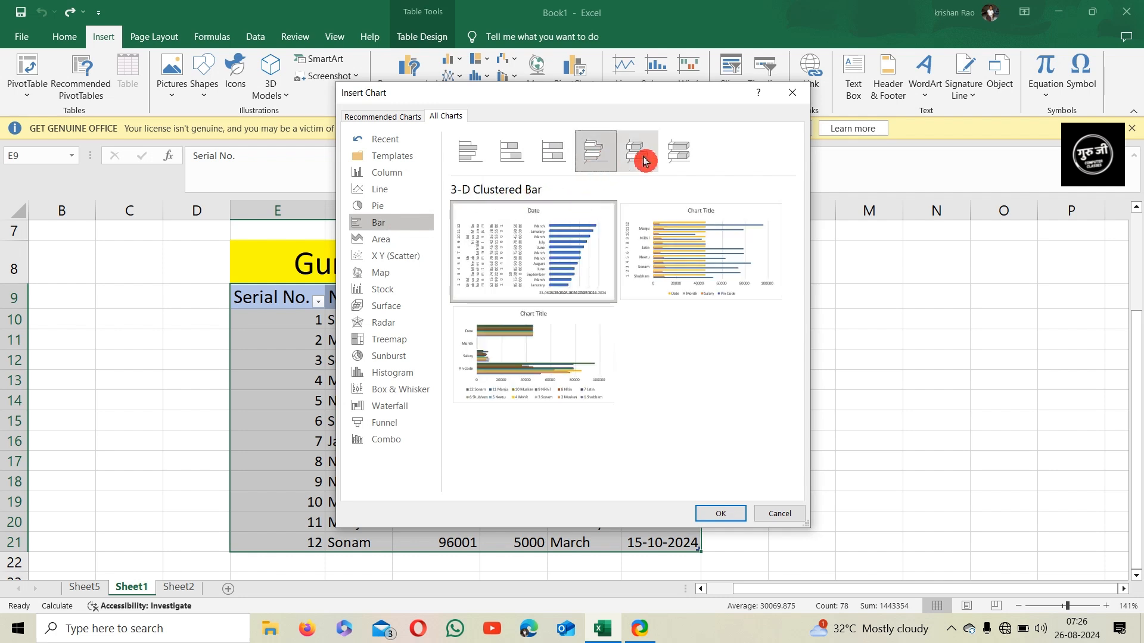
{"action": "left_click", "coordinate": [667, 157]}
{"action": "mouse_move", "coordinate": [597, 256]}
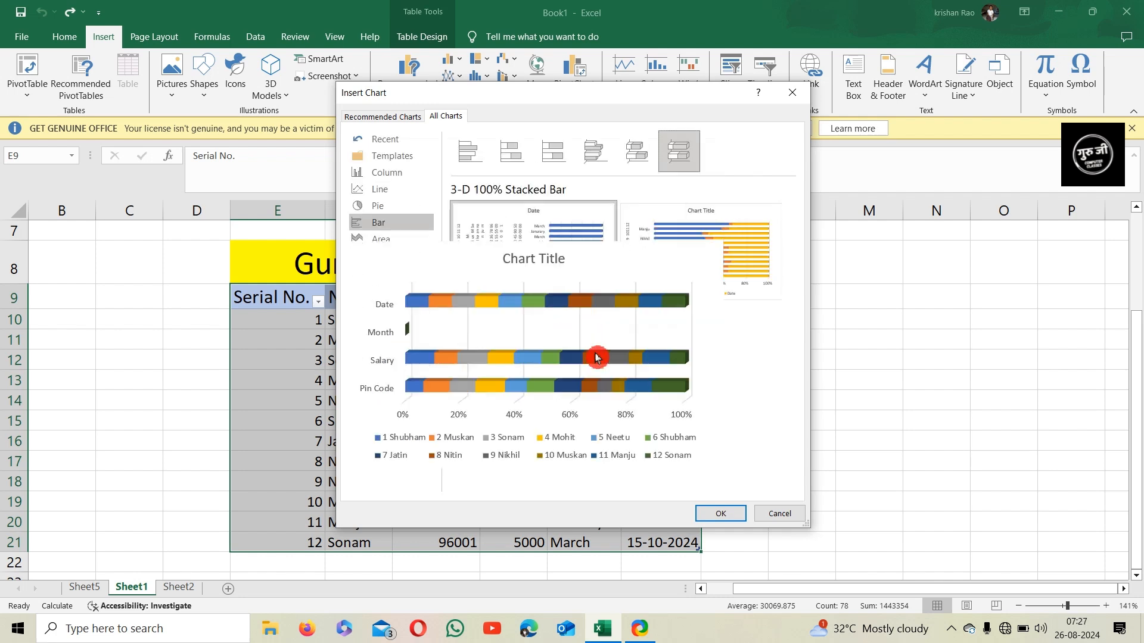
{"action": "left_click", "coordinate": [516, 166]}
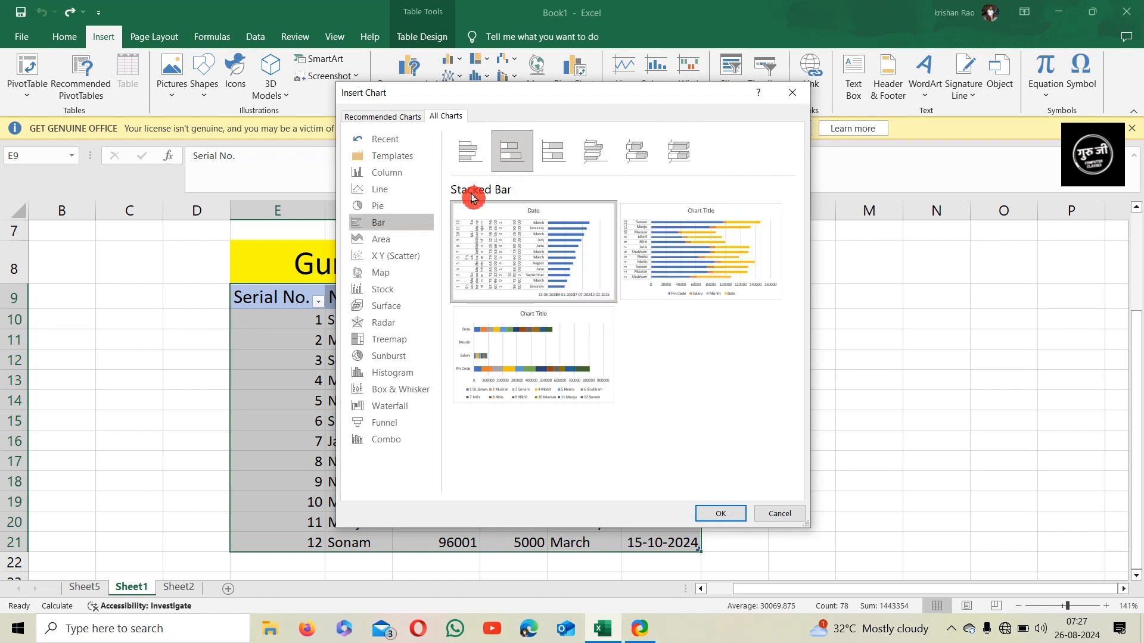
{"action": "left_click", "coordinate": [409, 189]}
{"action": "mouse_move", "coordinate": [582, 242]}
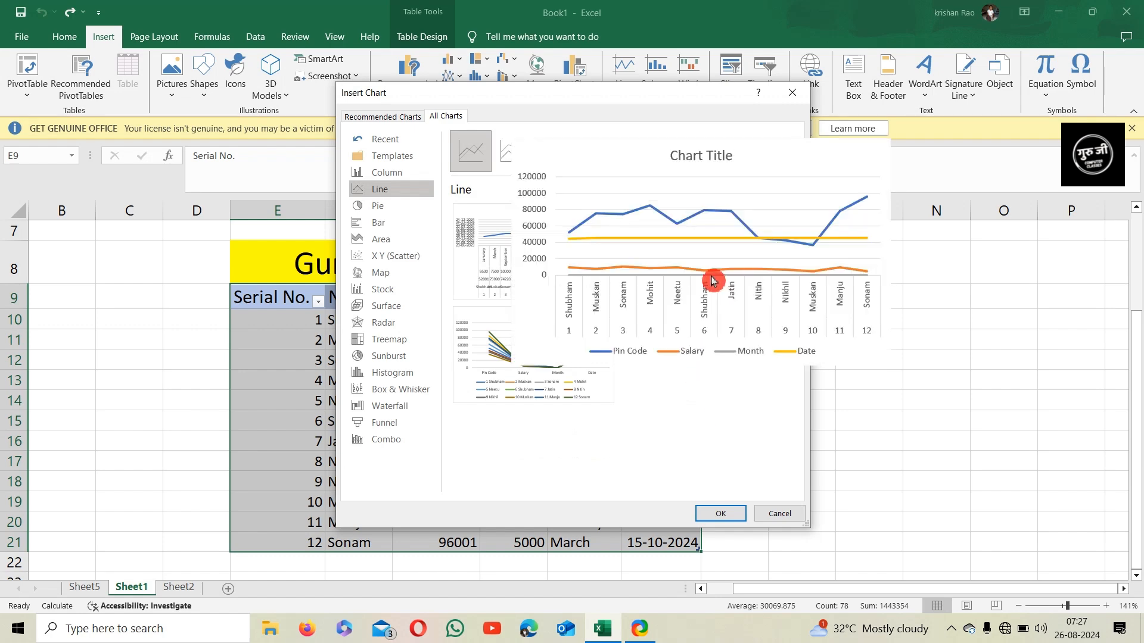
Insert a Line chart of the salary table and move it beside the table
{"action": "double_click", "coordinate": [710, 286]}
{"action": "left_click_drag", "start_coordinate": [575, 286], "coordinate": [817, 279]}
{"action": "left_click_drag", "start_coordinate": [569, 242], "coordinate": [771, 302]}
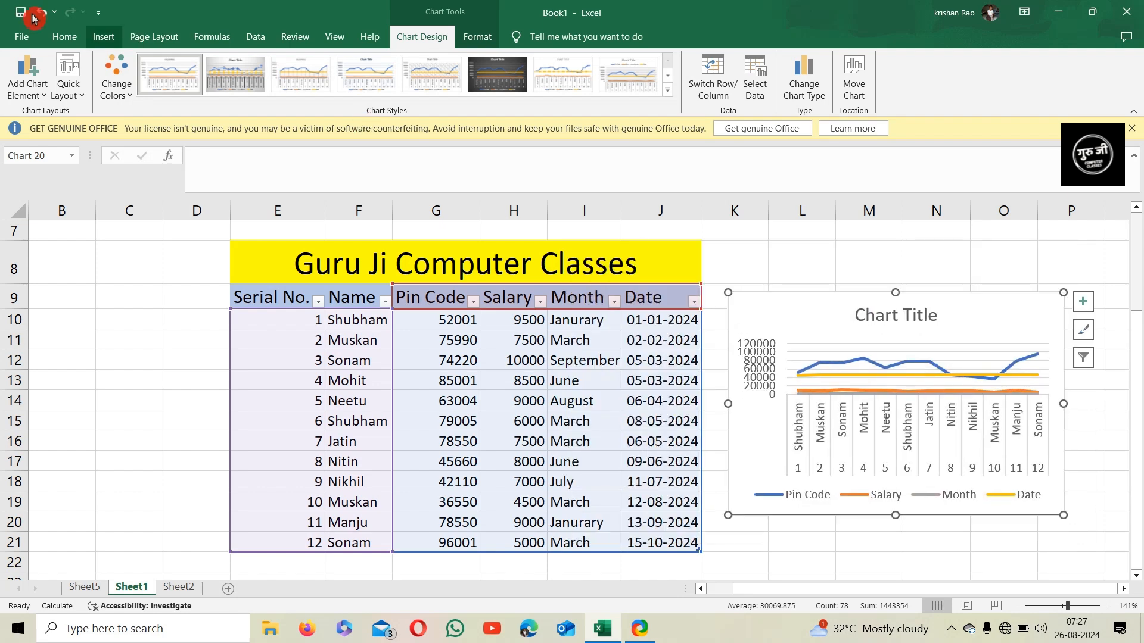
Move the line chart slightly higher beside the table
{"action": "left_click", "coordinate": [25, 97]}
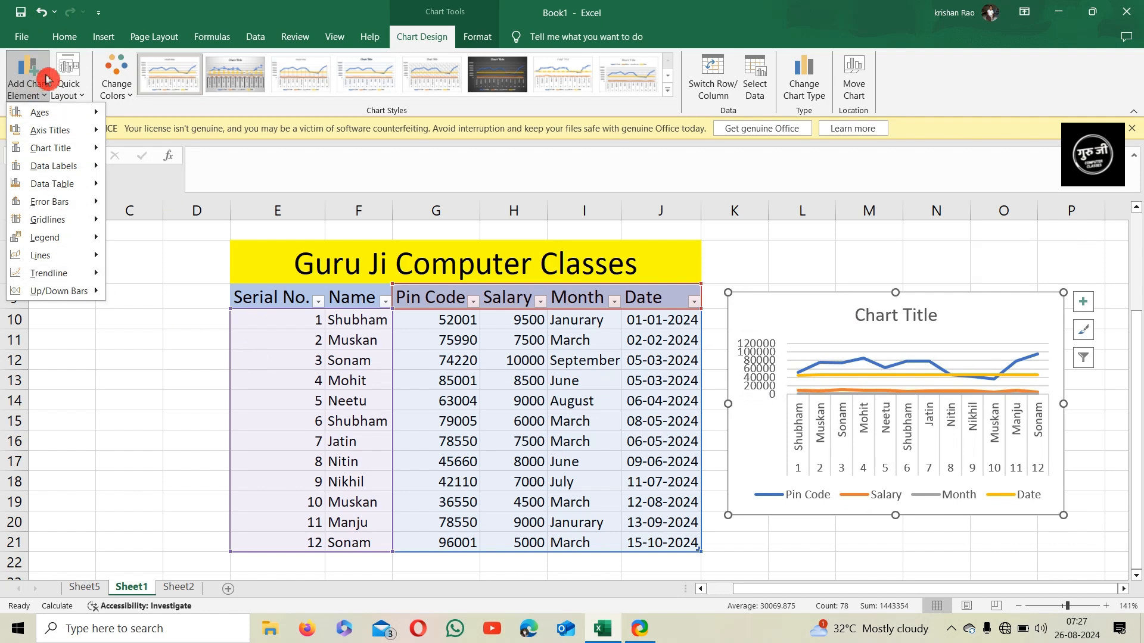
{"action": "left_click", "coordinate": [44, 84]}
{"action": "left_click", "coordinate": [860, 362]}
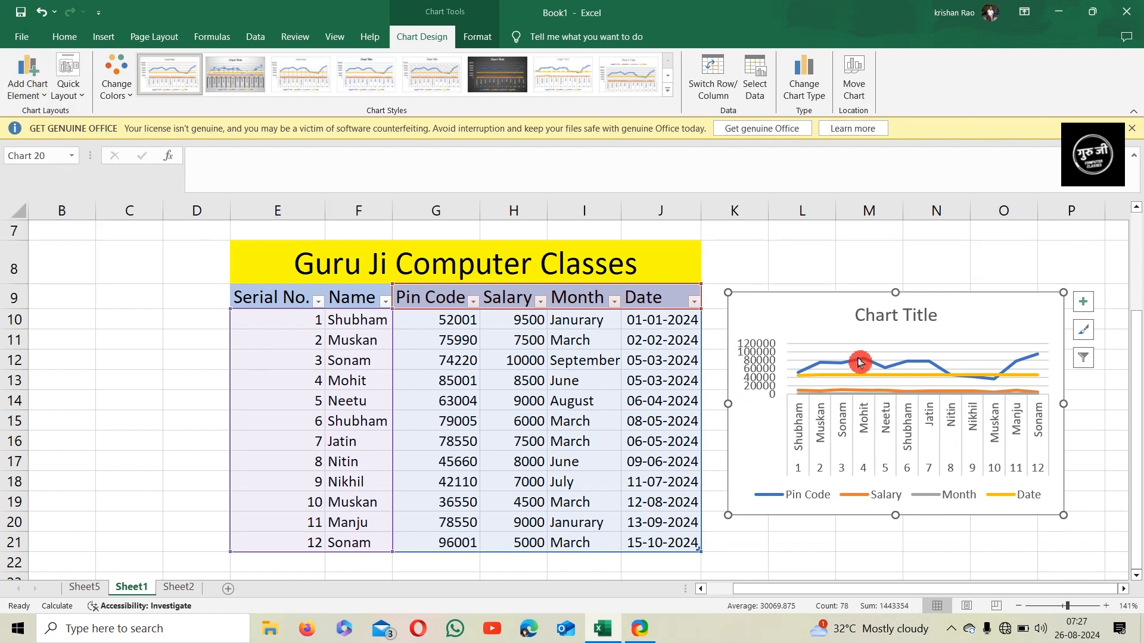
{"action": "left_click_drag", "start_coordinate": [836, 305], "coordinate": [840, 277]}
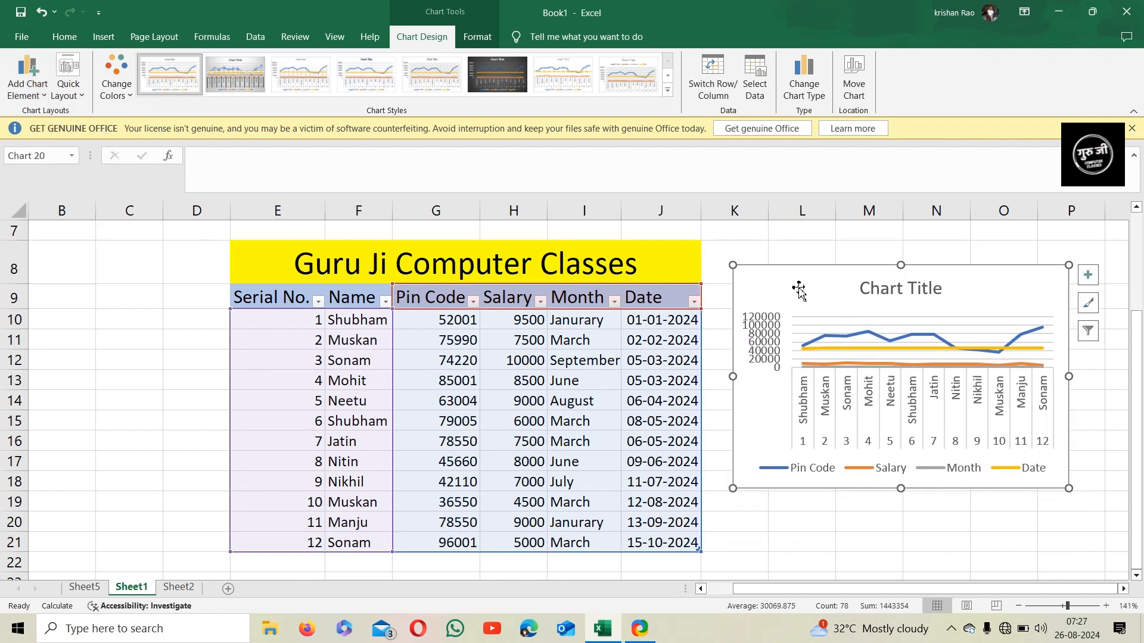
Remove the chart's primary horizontal and primary vertical axes
{"action": "left_click", "coordinate": [29, 89]}
{"action": "mouse_move", "coordinate": [39, 136]}
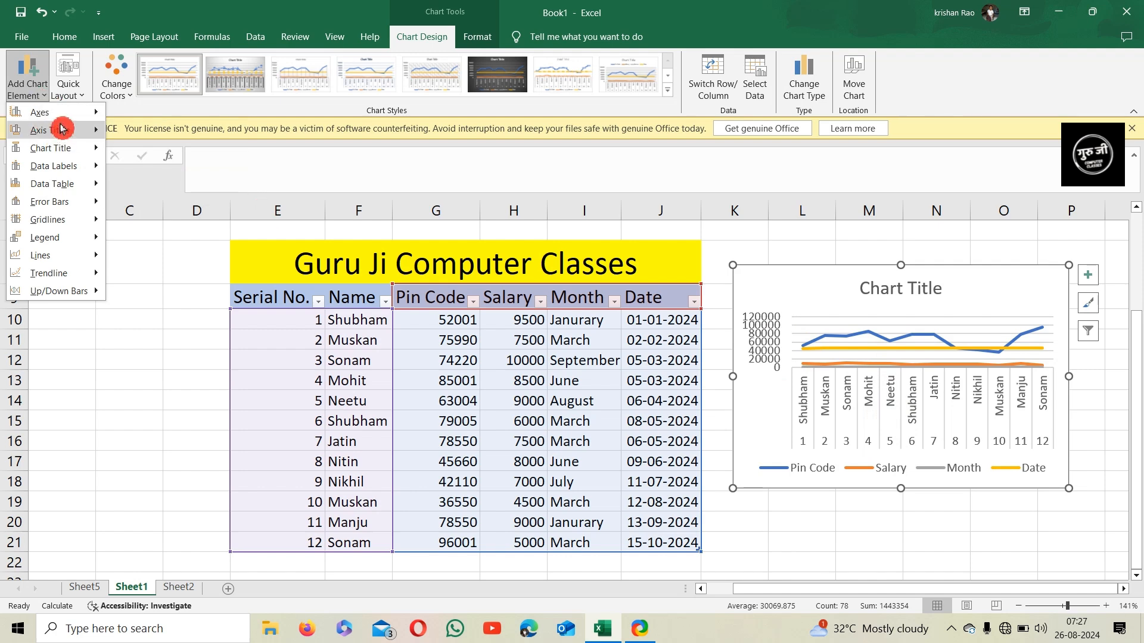
{"action": "mouse_move", "coordinate": [42, 113]}
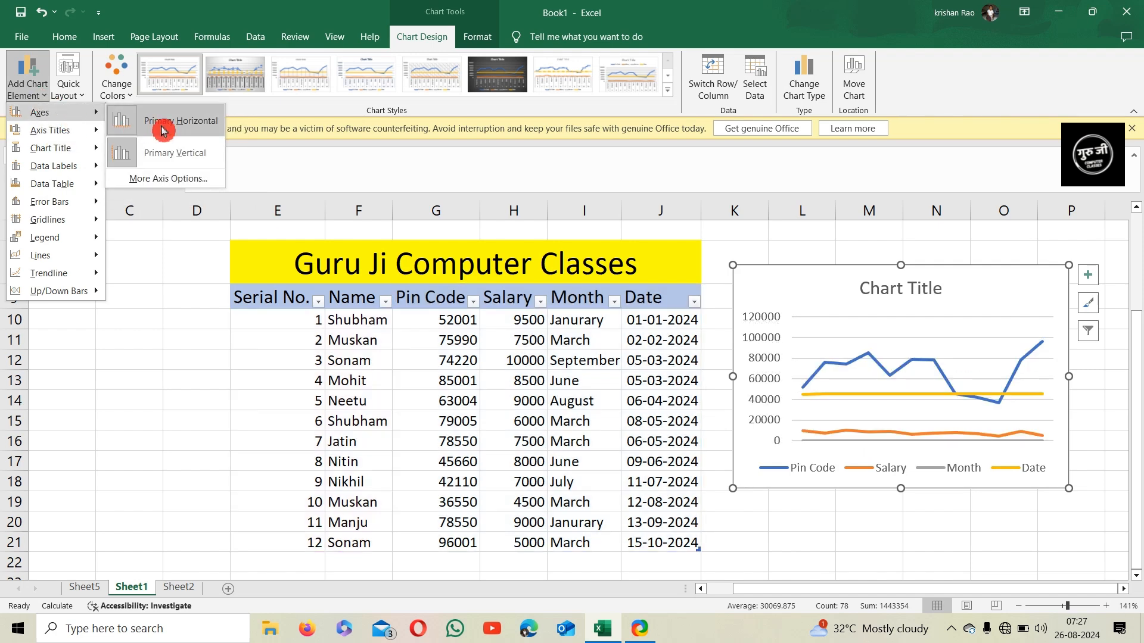
{"action": "left_click", "coordinate": [162, 130]}
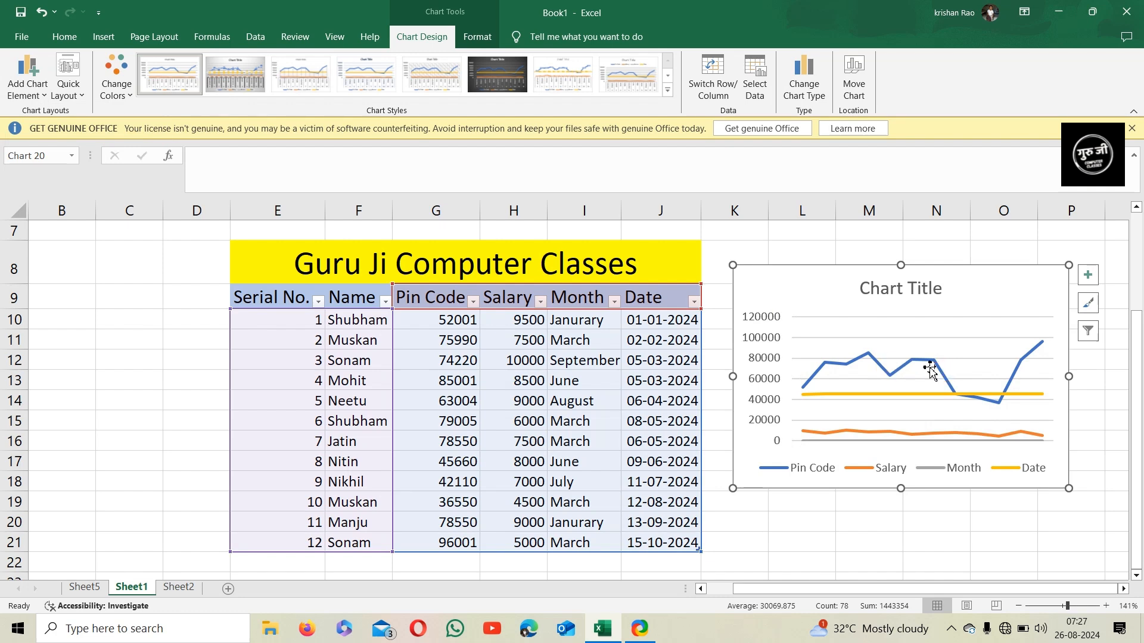
{"action": "left_click", "coordinate": [31, 88]}
{"action": "mouse_move", "coordinate": [42, 113]}
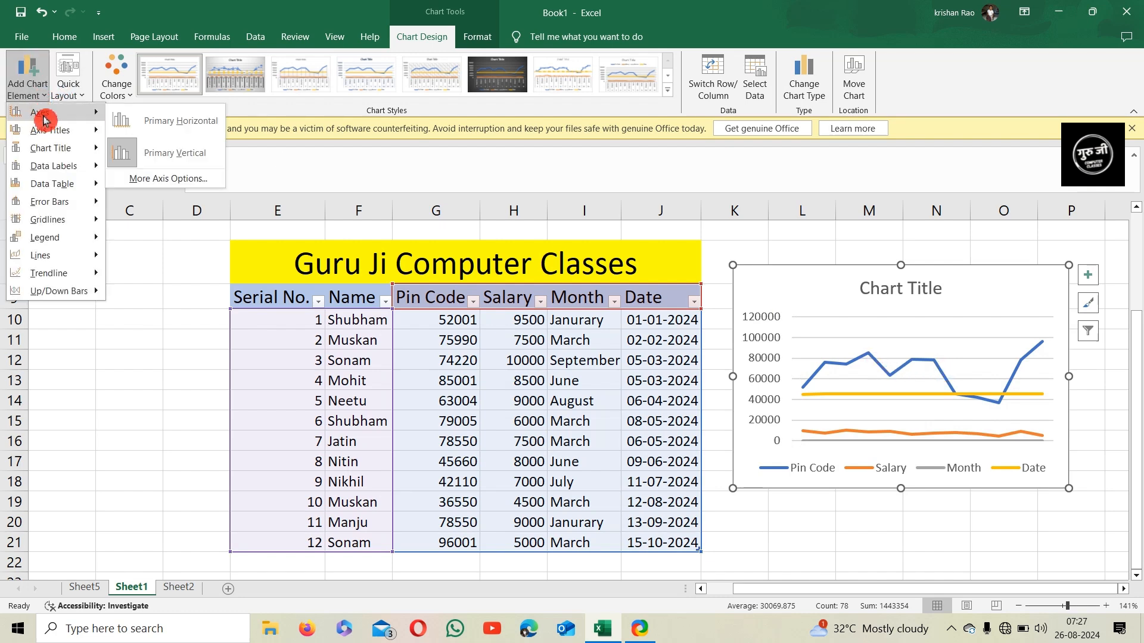
{"action": "left_click", "coordinate": [142, 156]}
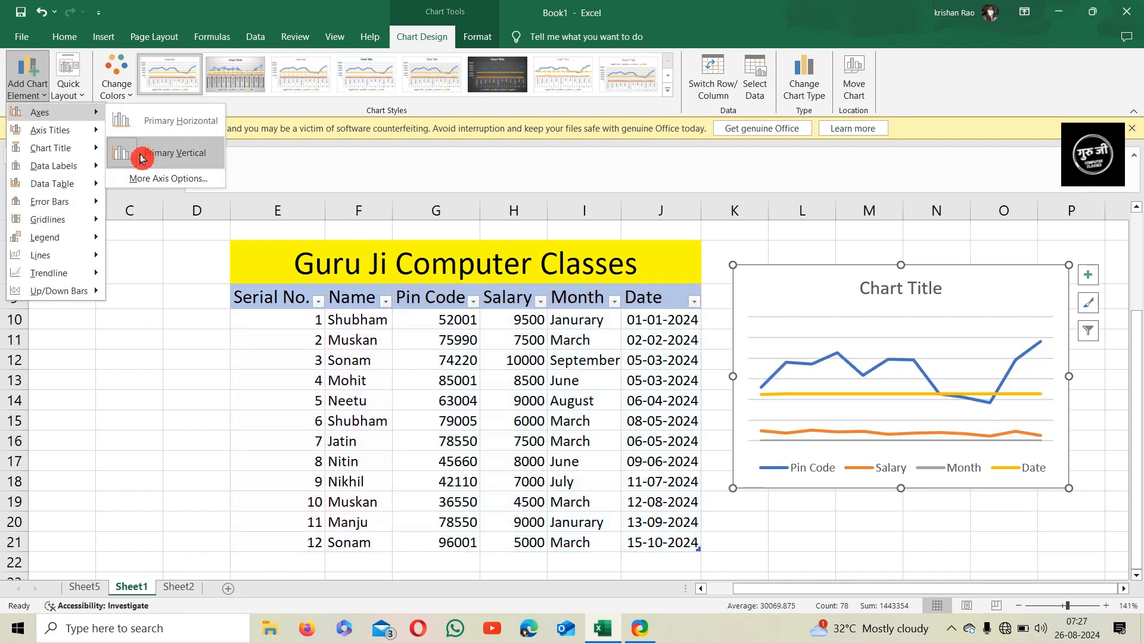
Restore the chart's primary horizontal and primary vertical axes
{"action": "left_click", "coordinate": [28, 89]}
{"action": "mouse_move", "coordinate": [35, 112]}
{"action": "left_click", "coordinate": [124, 121]}
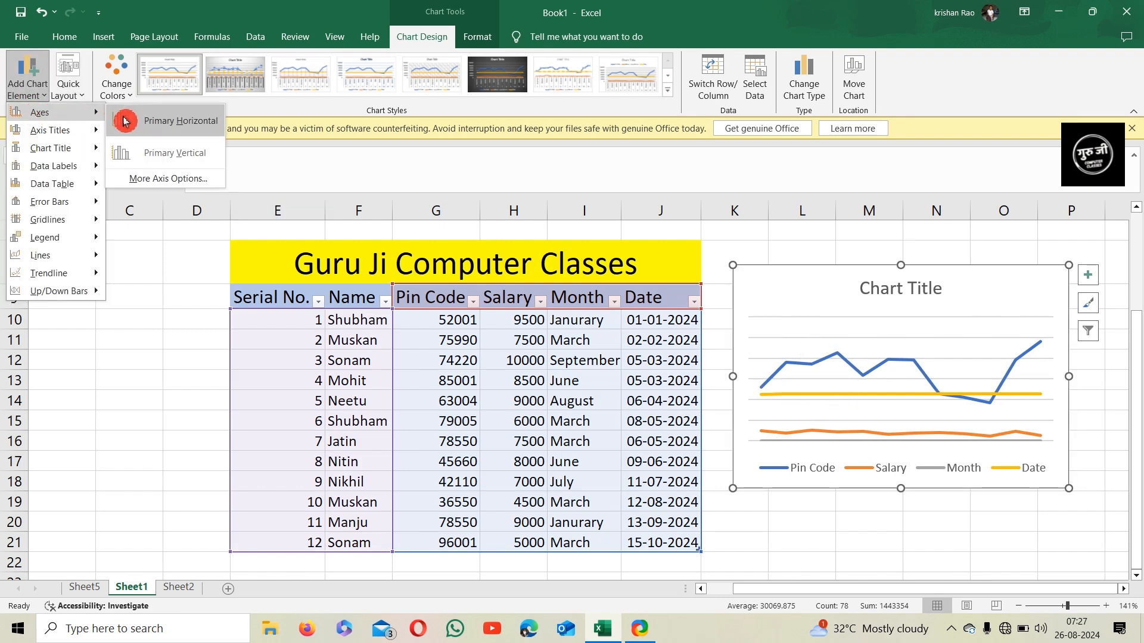
{"action": "left_click", "coordinate": [28, 89]}
{"action": "left_click", "coordinate": [130, 150]}
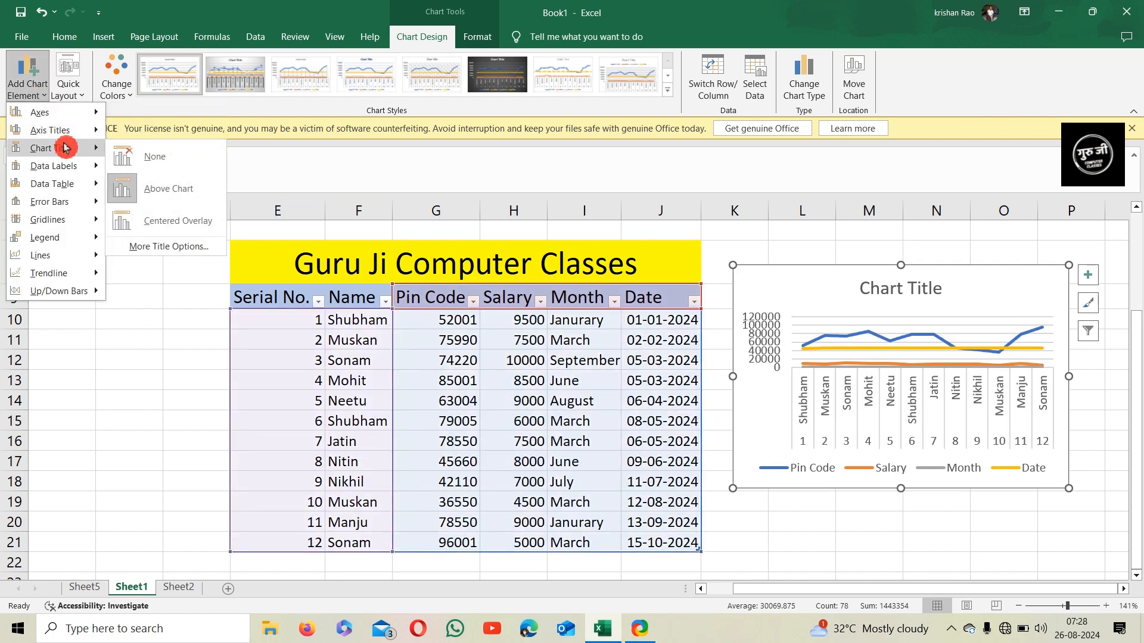
Preview the axis title, chart title and quick layout options without applying any
{"action": "mouse_move", "coordinate": [60, 131]}
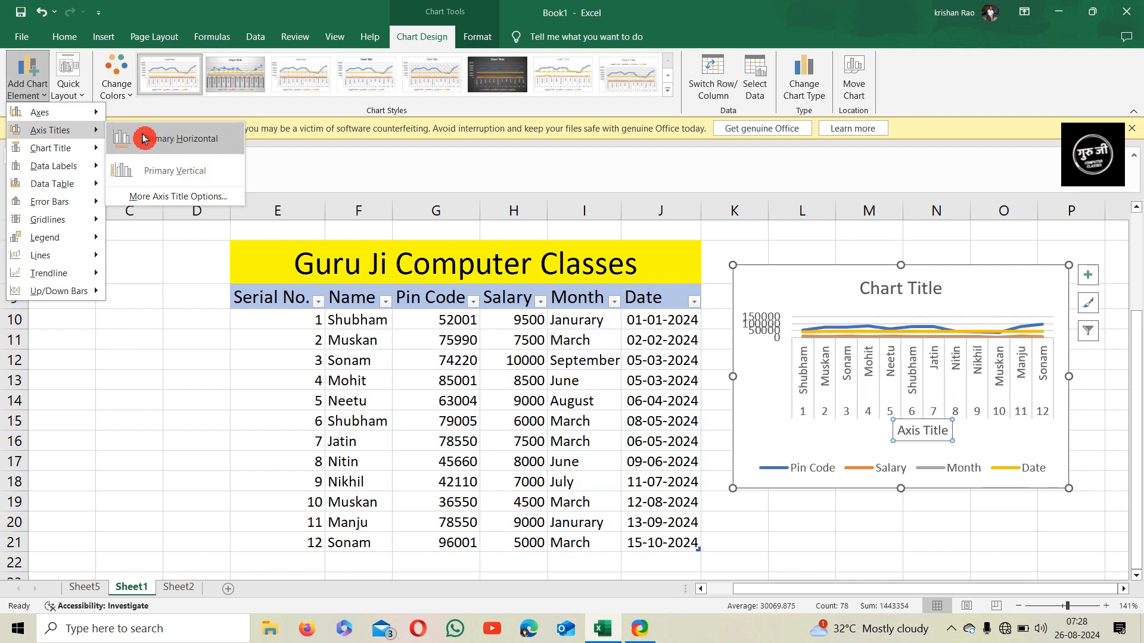
{"action": "mouse_move", "coordinate": [70, 157]}
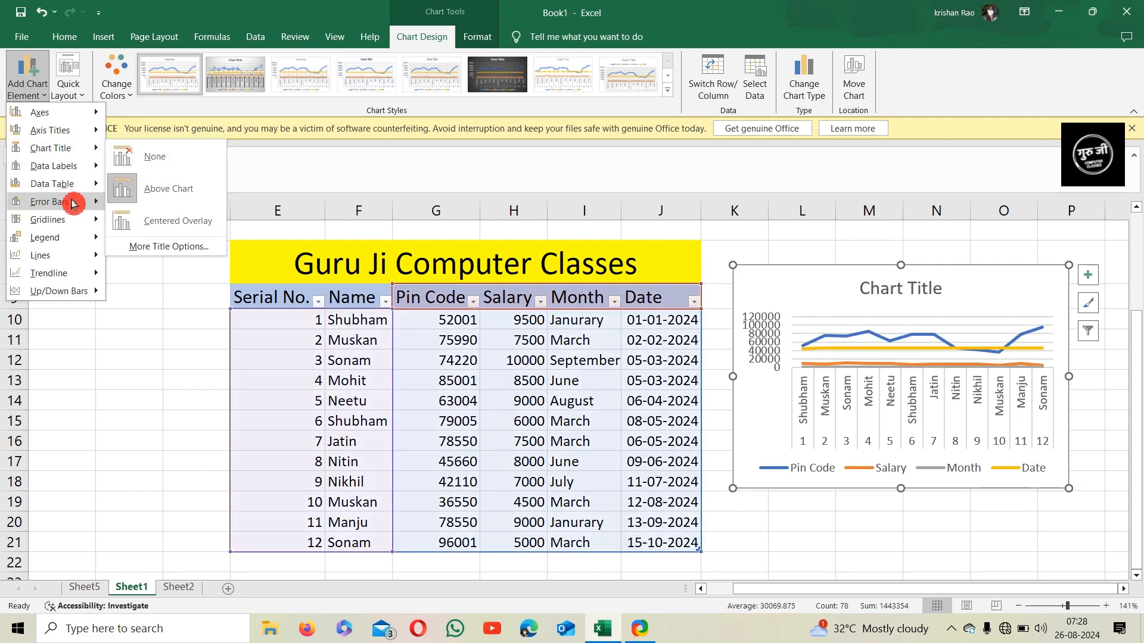
{"action": "mouse_move", "coordinate": [66, 239]}
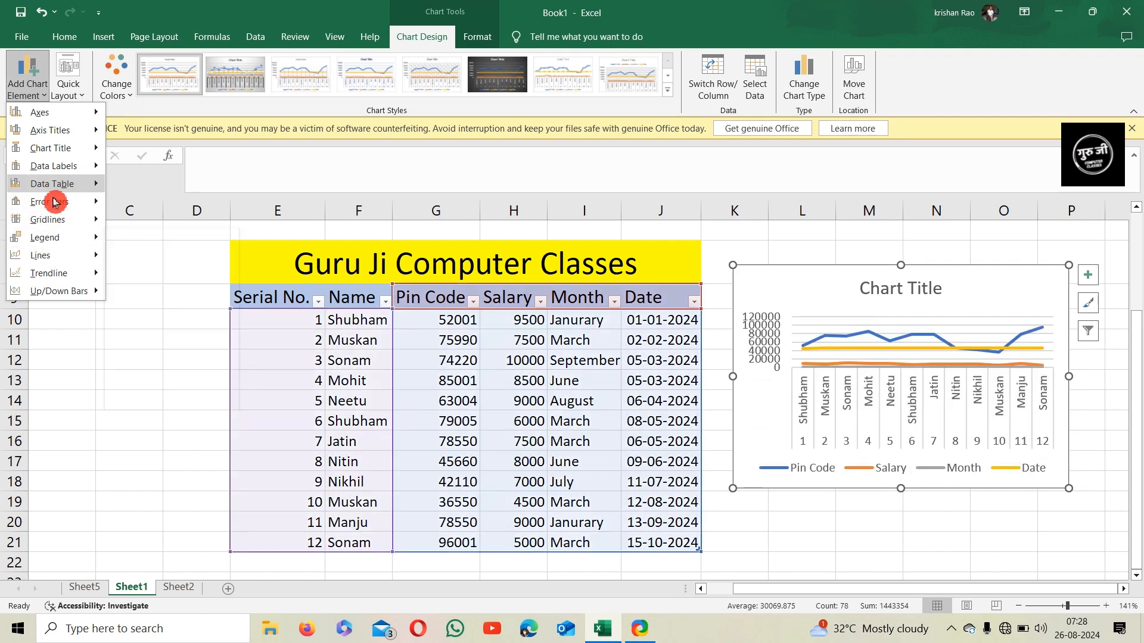
{"action": "left_click", "coordinate": [28, 98]}
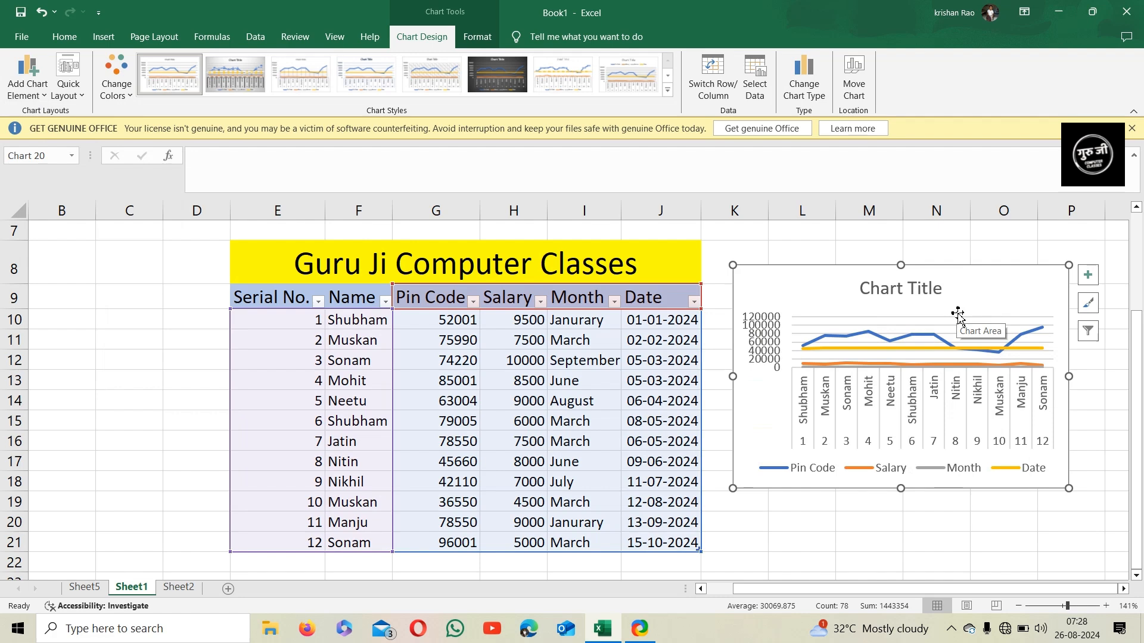
{"action": "left_click", "coordinate": [37, 101]}
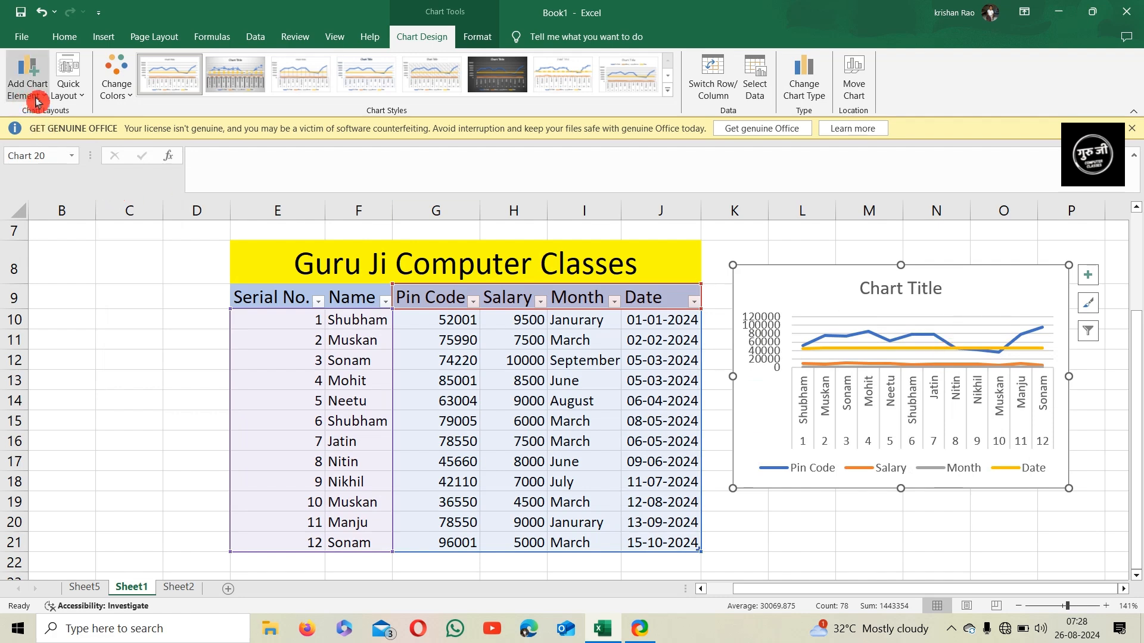
{"action": "left_click", "coordinate": [73, 98]}
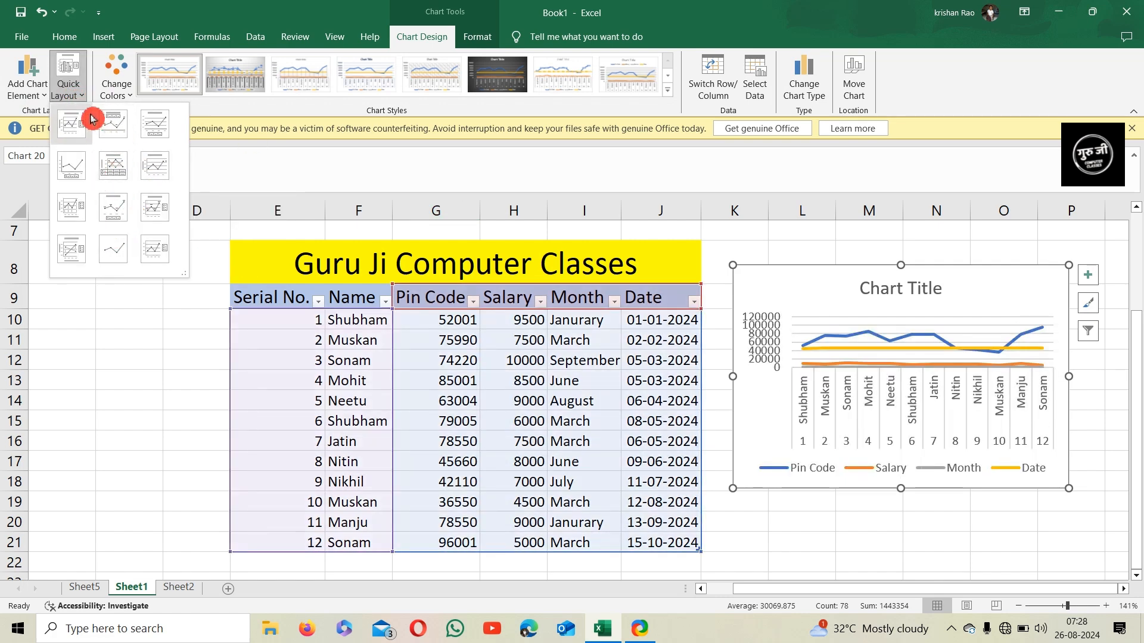
{"action": "left_click", "coordinate": [74, 92]}
Preview the chart color palettes, then apply the dark chart style to the line chart
{"action": "left_click", "coordinate": [116, 96]}
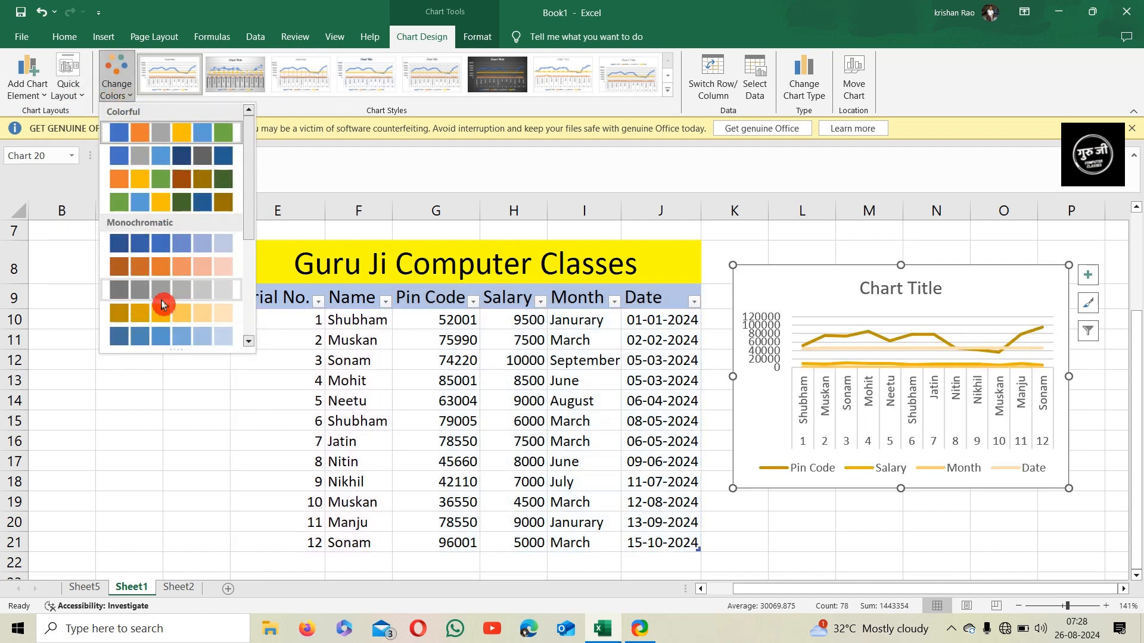
{"action": "left_click", "coordinate": [118, 88]}
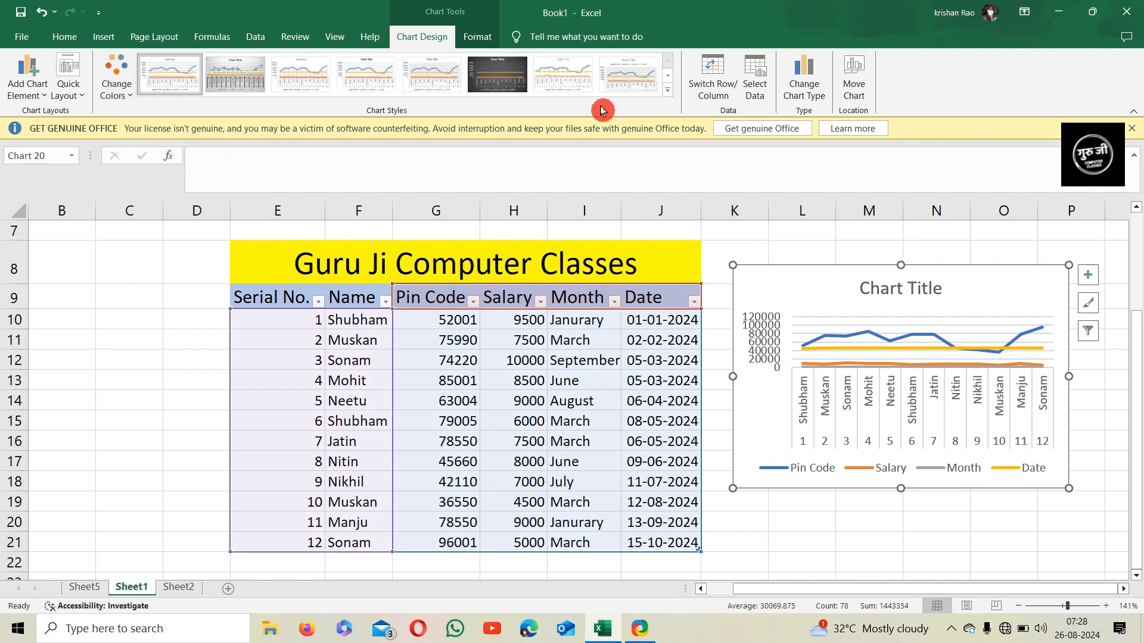
{"action": "left_click", "coordinate": [497, 76]}
Switch the chart's rows and columns
{"action": "left_click", "coordinate": [724, 91]}
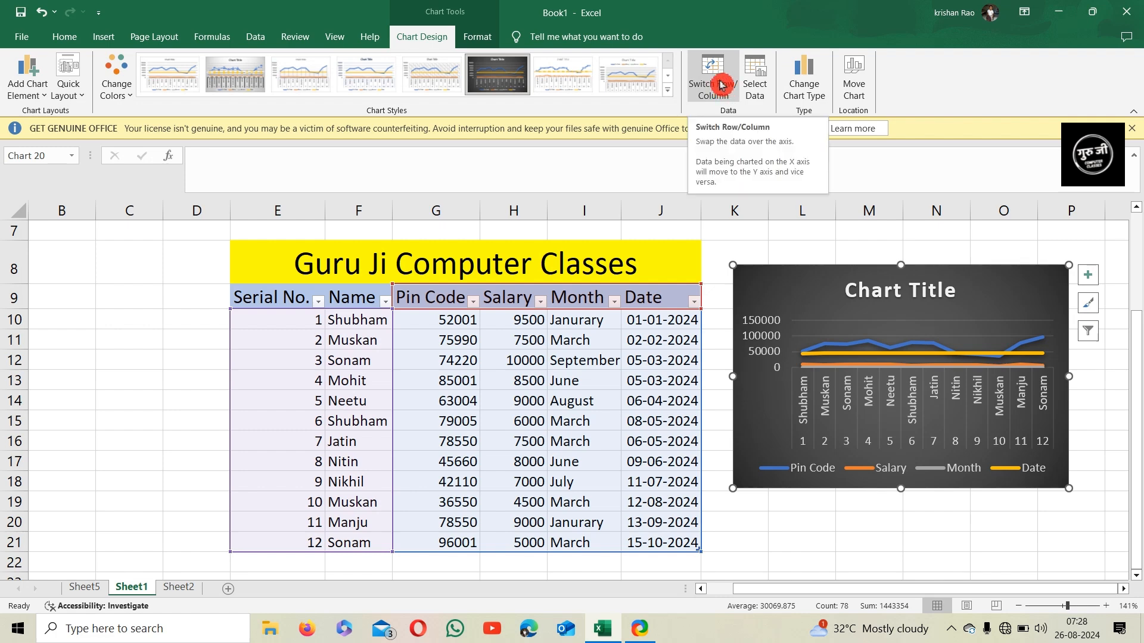
{"action": "left_click", "coordinate": [721, 85]}
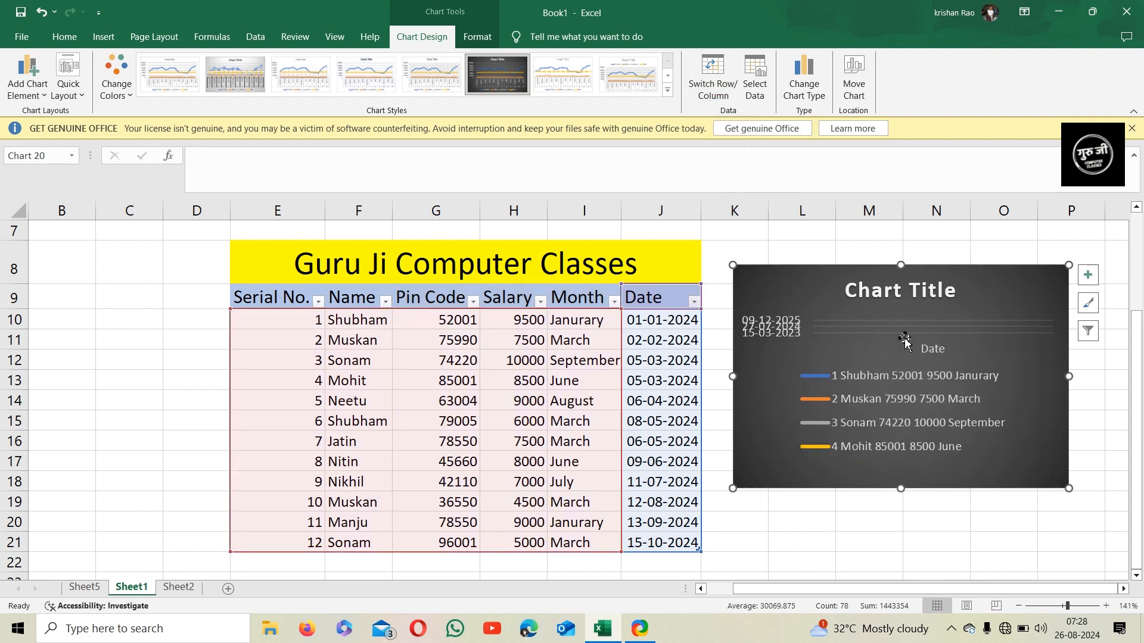
{"action": "left_click", "coordinate": [736, 96]}
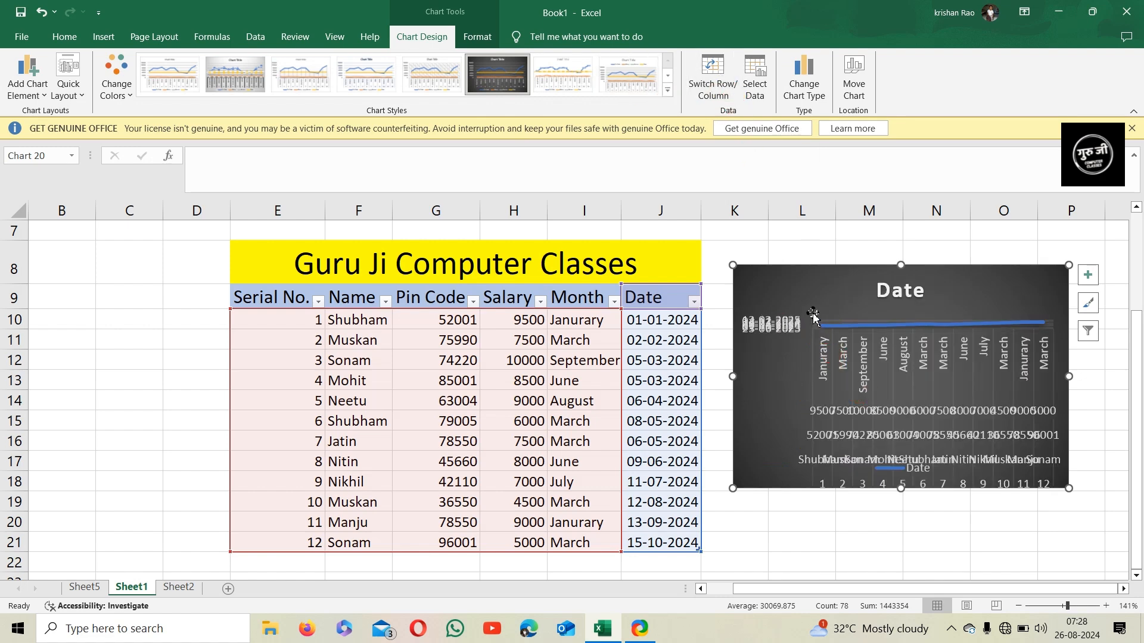
{"action": "left_click", "coordinate": [709, 73]}
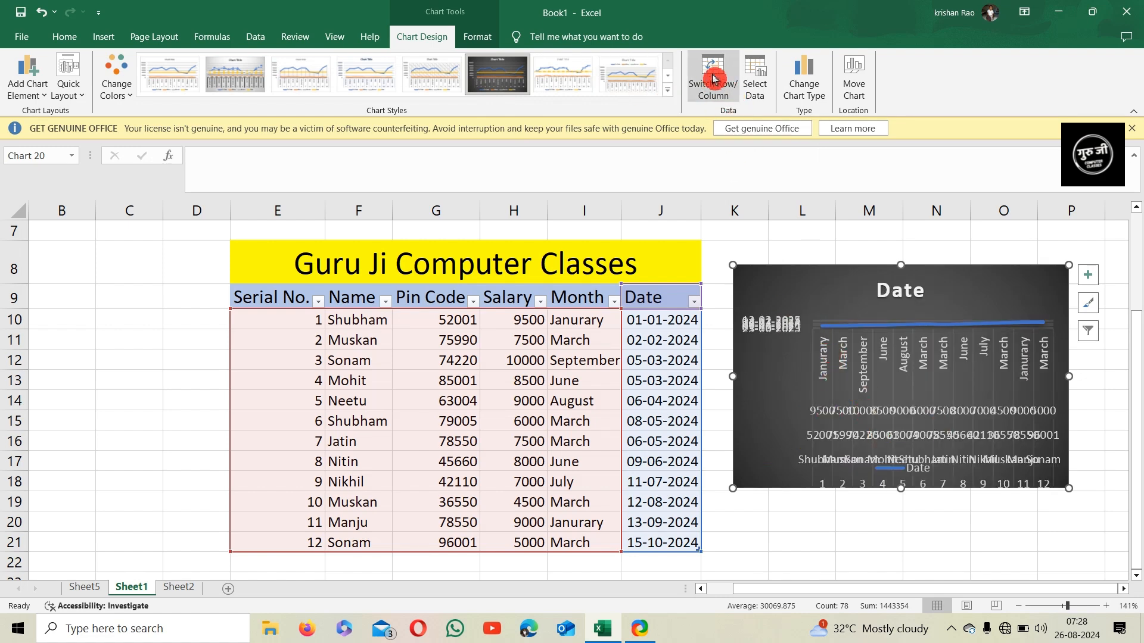
{"action": "left_click", "coordinate": [713, 77]}
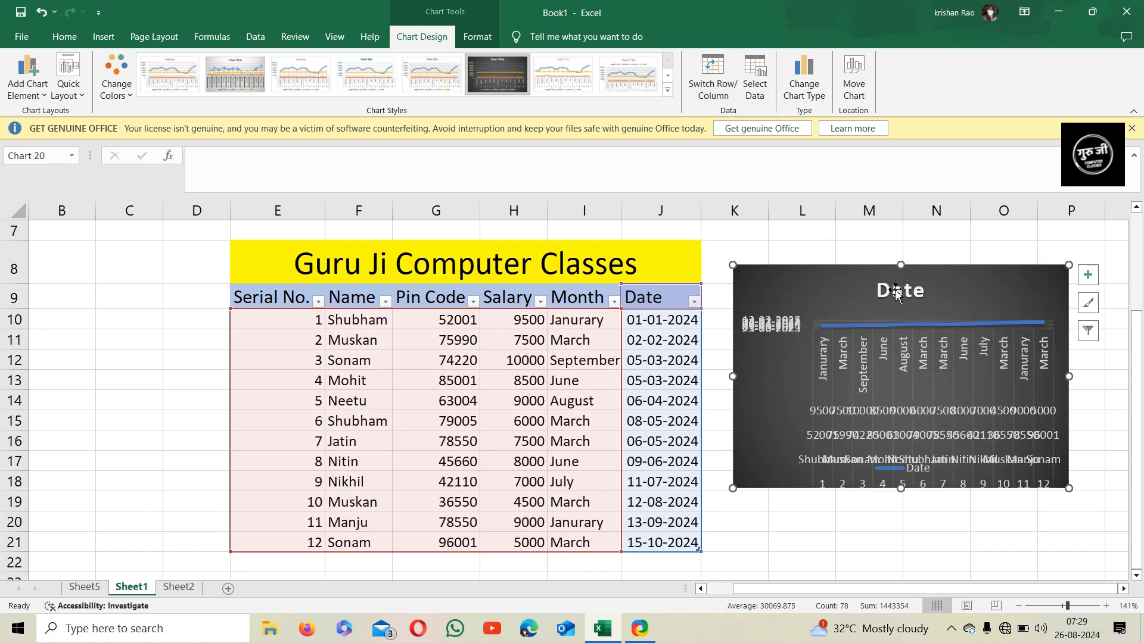
Open the chart's data source, then browse the available chart types without applying one
{"action": "left_click", "coordinate": [755, 77]}
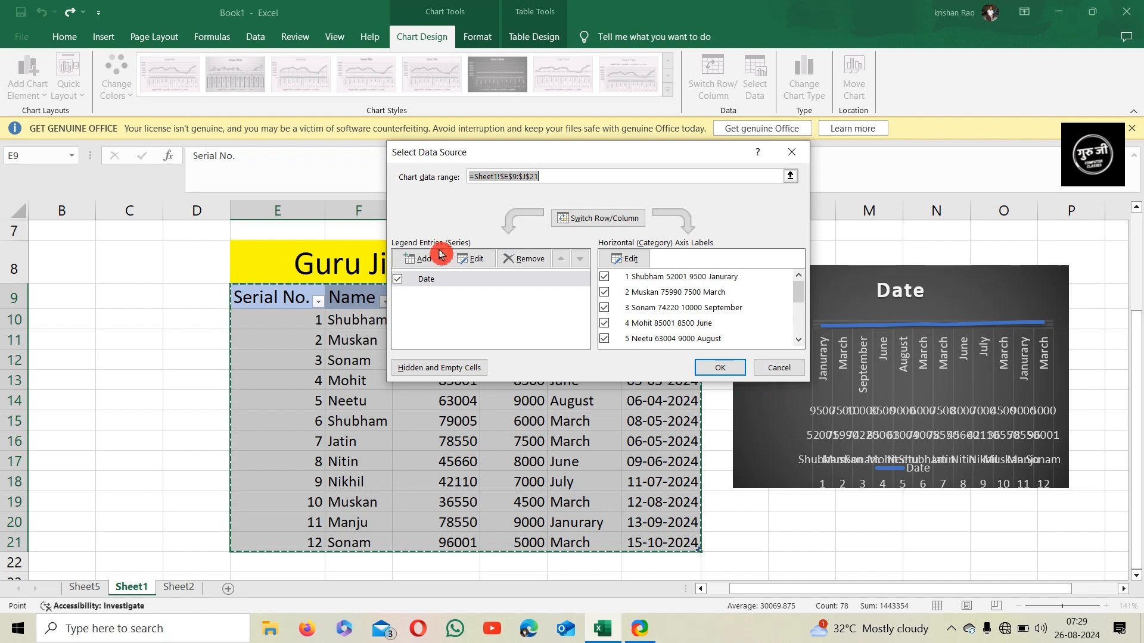
{"action": "left_click", "coordinate": [767, 366]}
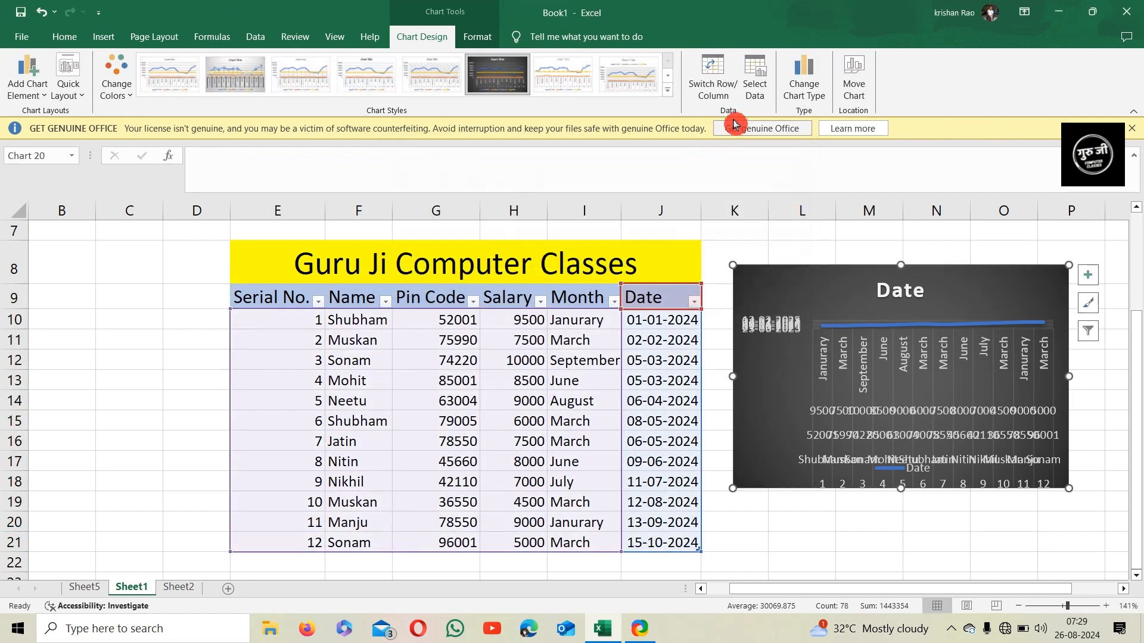
{"action": "left_click", "coordinate": [809, 99]}
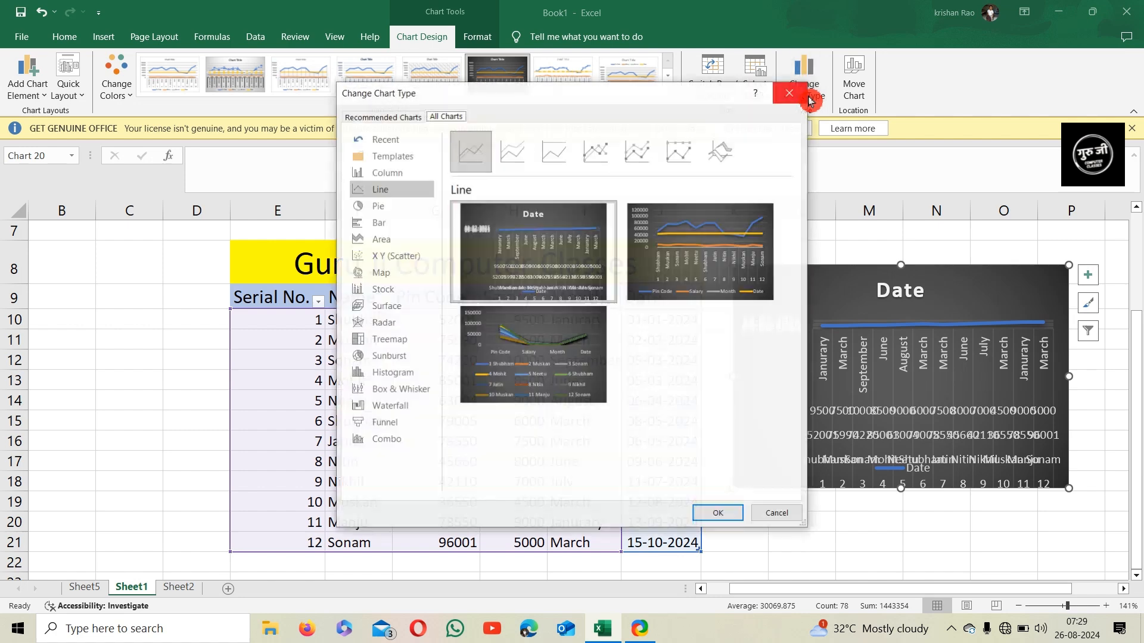
{"action": "left_click", "coordinate": [396, 226]}
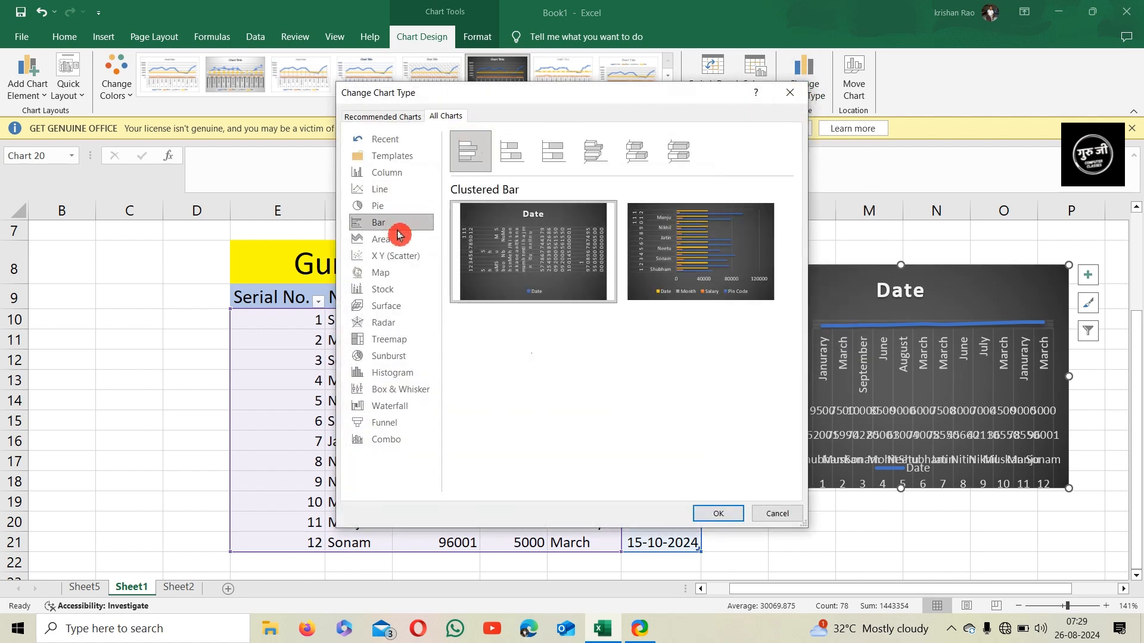
{"action": "left_click", "coordinate": [395, 275]}
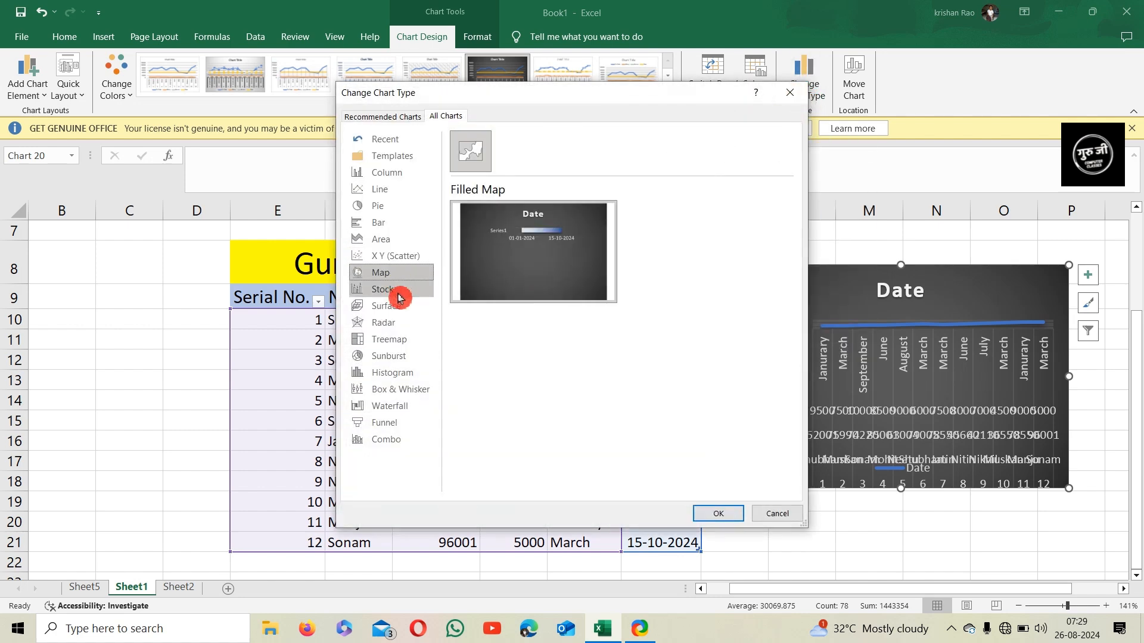
{"action": "left_click", "coordinate": [396, 290]}
{"action": "left_click", "coordinate": [398, 307]}
{"action": "left_click", "coordinate": [402, 327]}
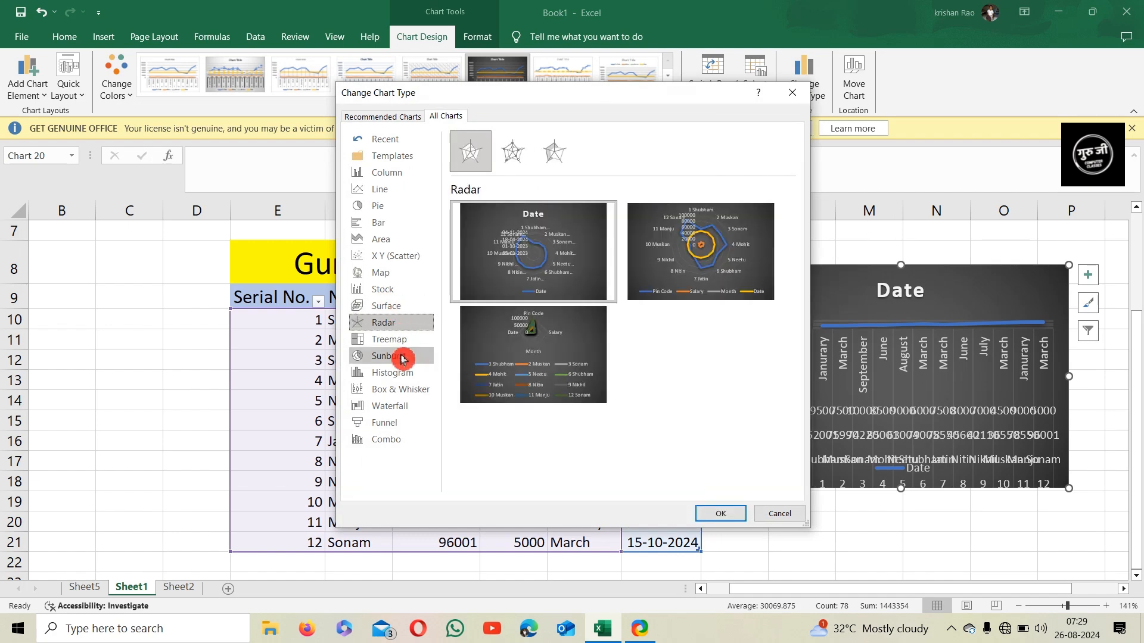
{"action": "left_click", "coordinate": [403, 356]}
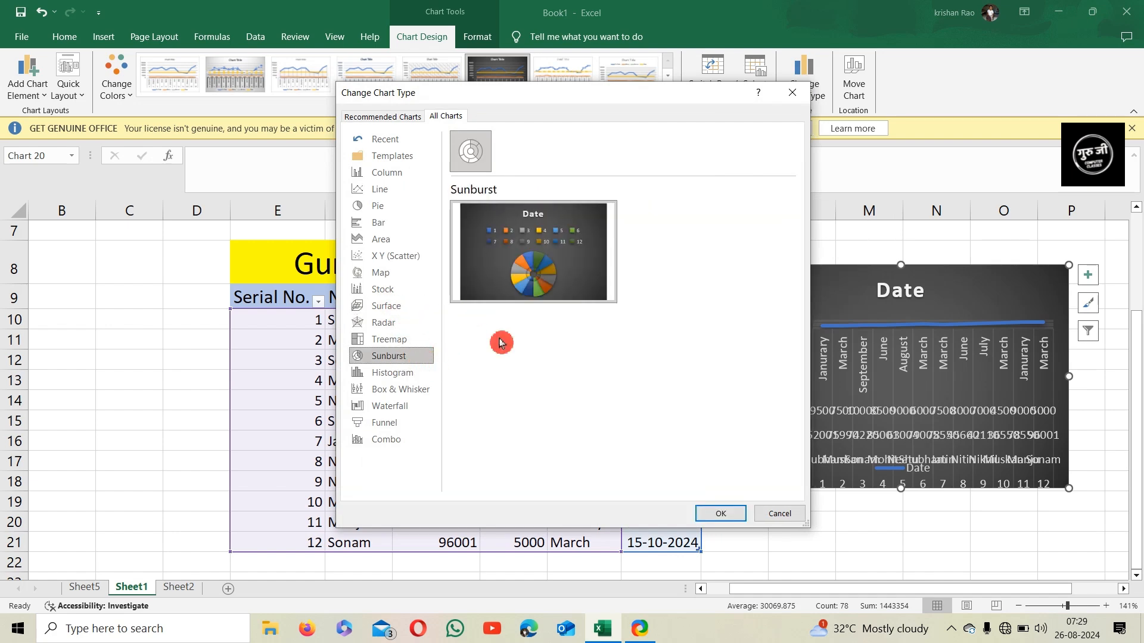
Change the chart to a clustered bar chart with the data series taken from the columns
{"action": "double_click", "coordinate": [502, 274]}
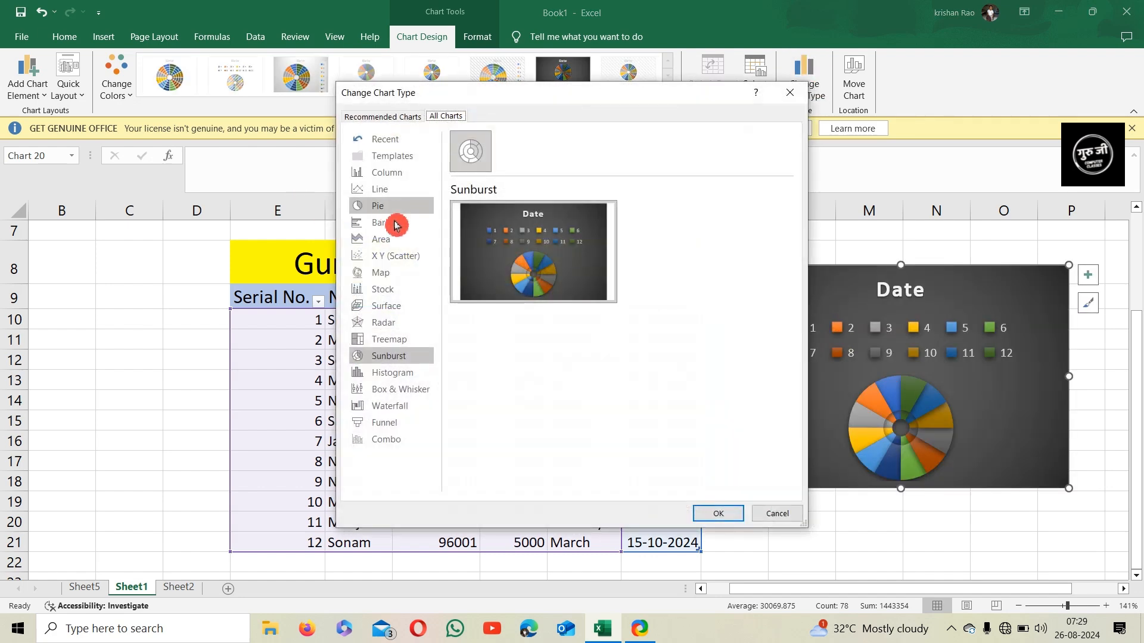
{"action": "left_click", "coordinate": [395, 224]}
{"action": "double_click", "coordinate": [672, 229]}
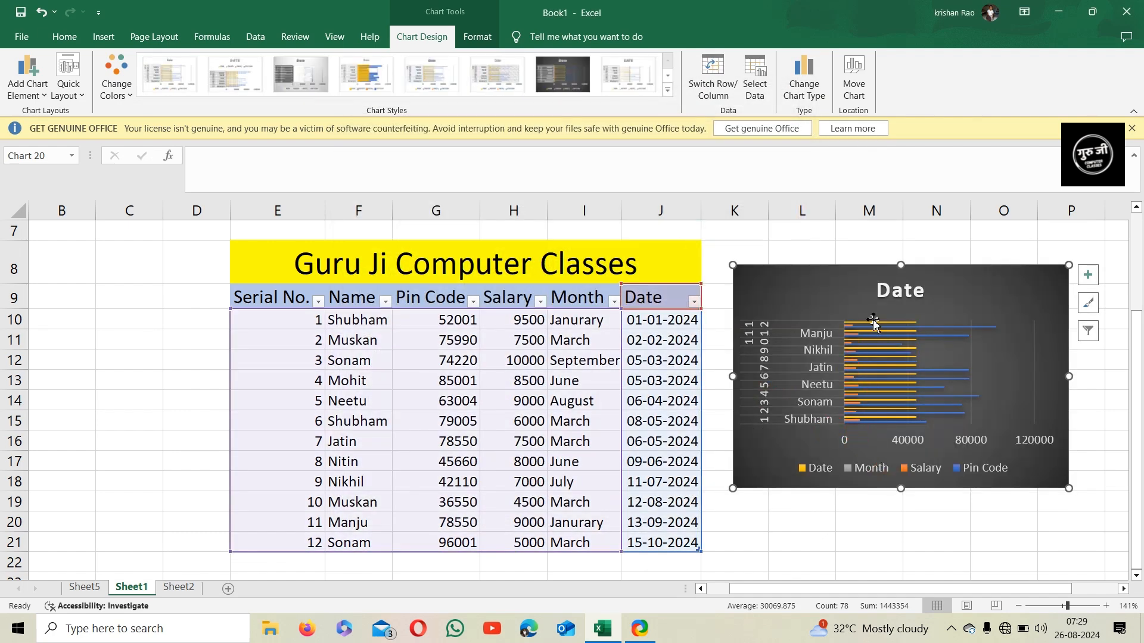
Explore the Move Chart, statistical chart, all chart types and map chart options without applying any
{"action": "left_click", "coordinate": [853, 96]}
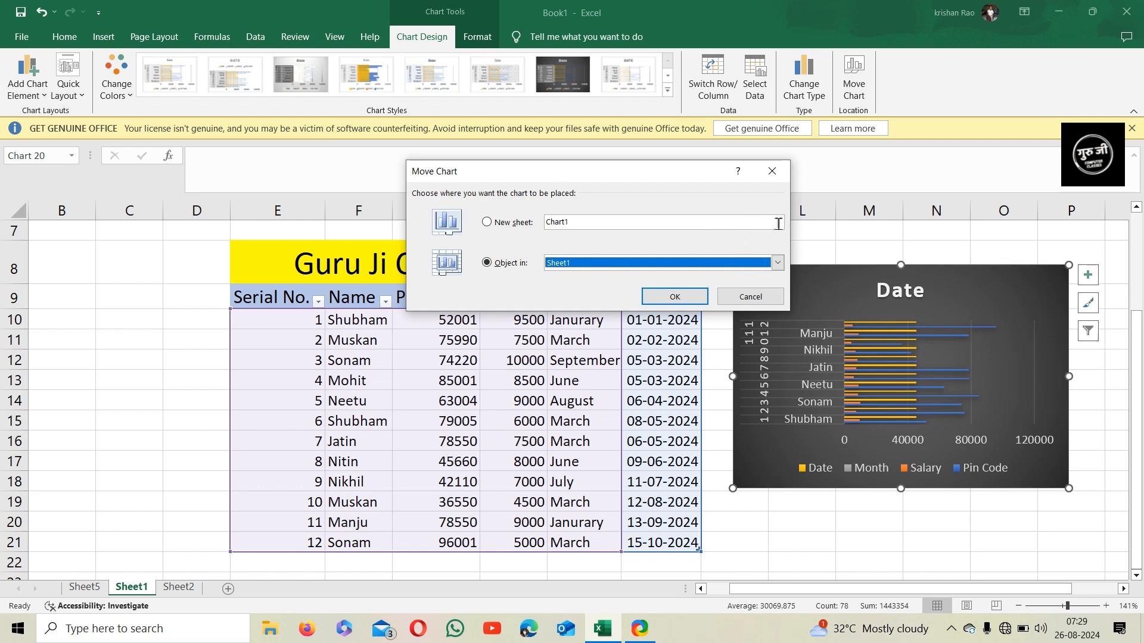
{"action": "left_click", "coordinate": [741, 297]}
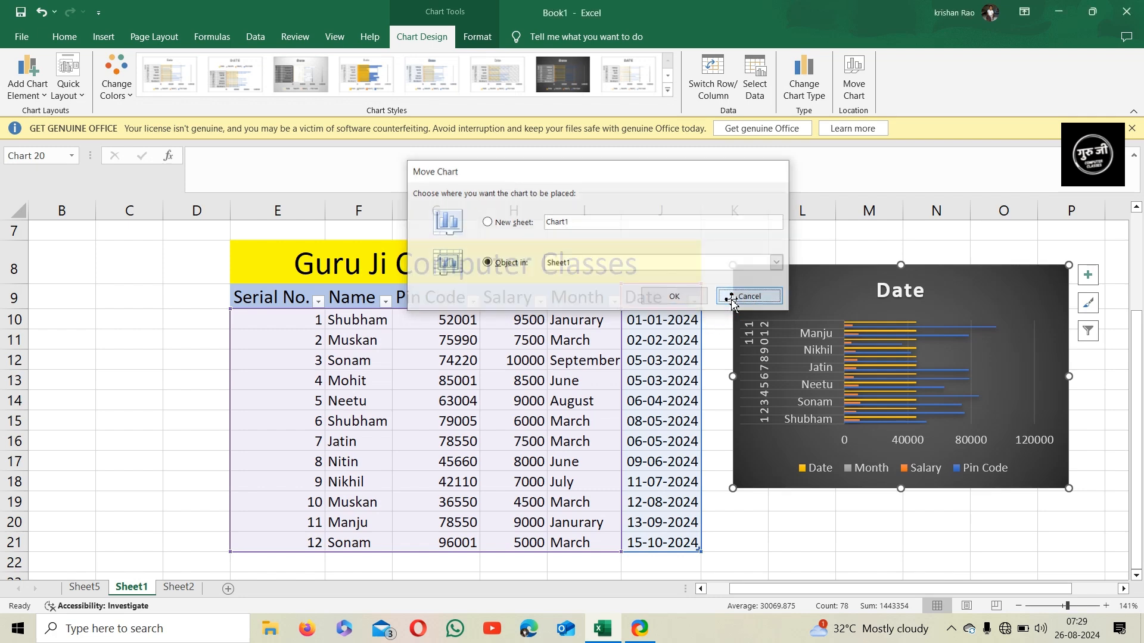
{"action": "left_click", "coordinate": [463, 40]}
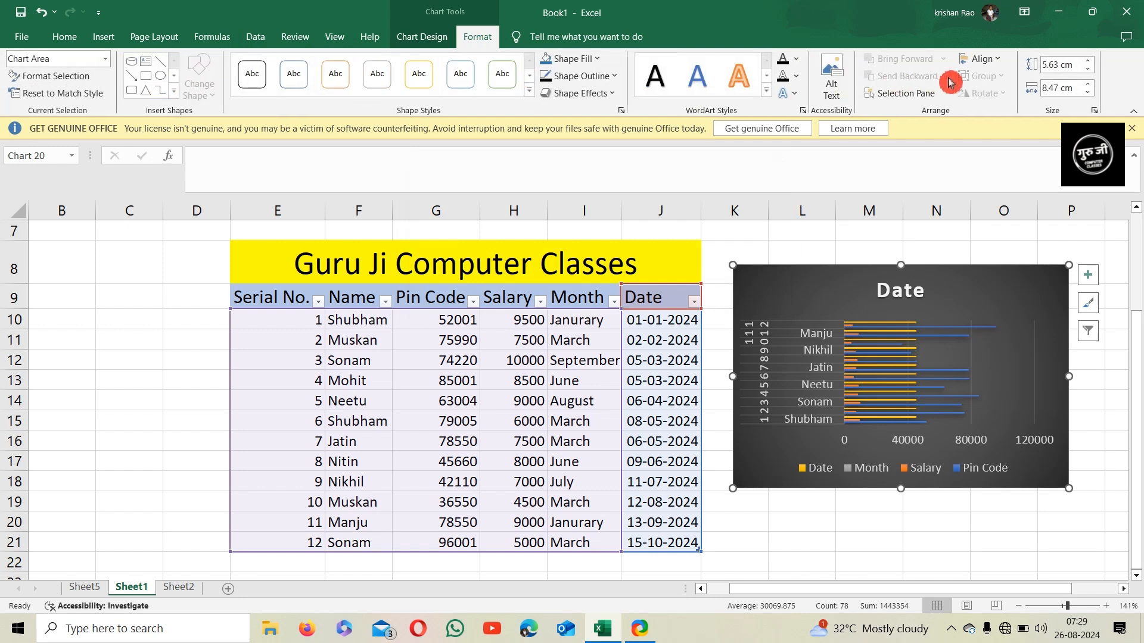
{"action": "left_click", "coordinate": [105, 39]}
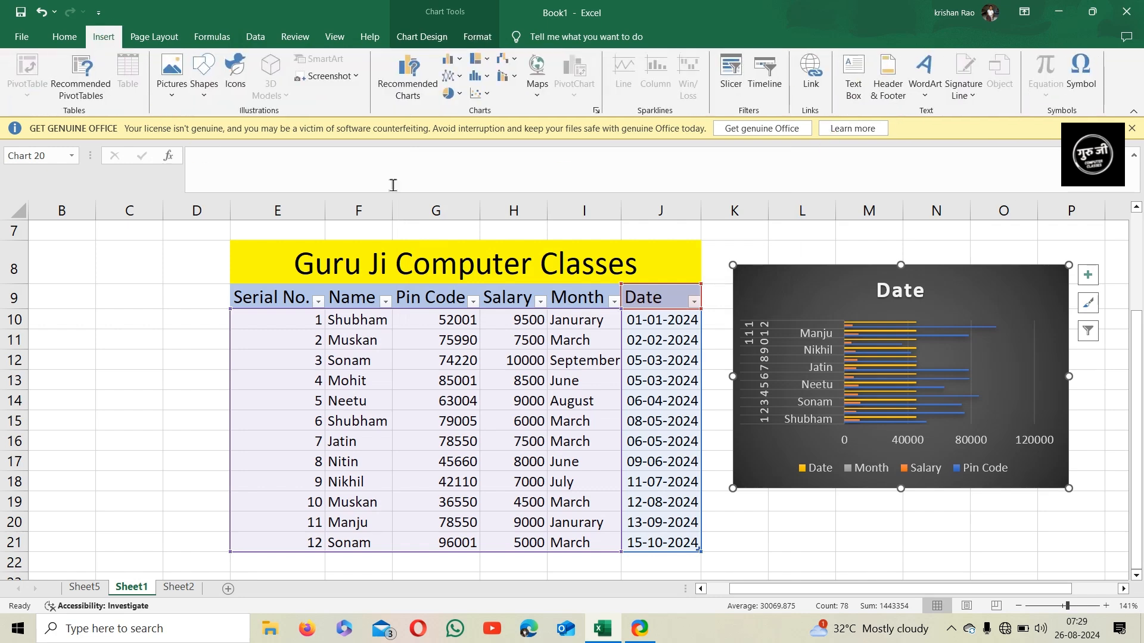
{"action": "left_click", "coordinate": [487, 78]}
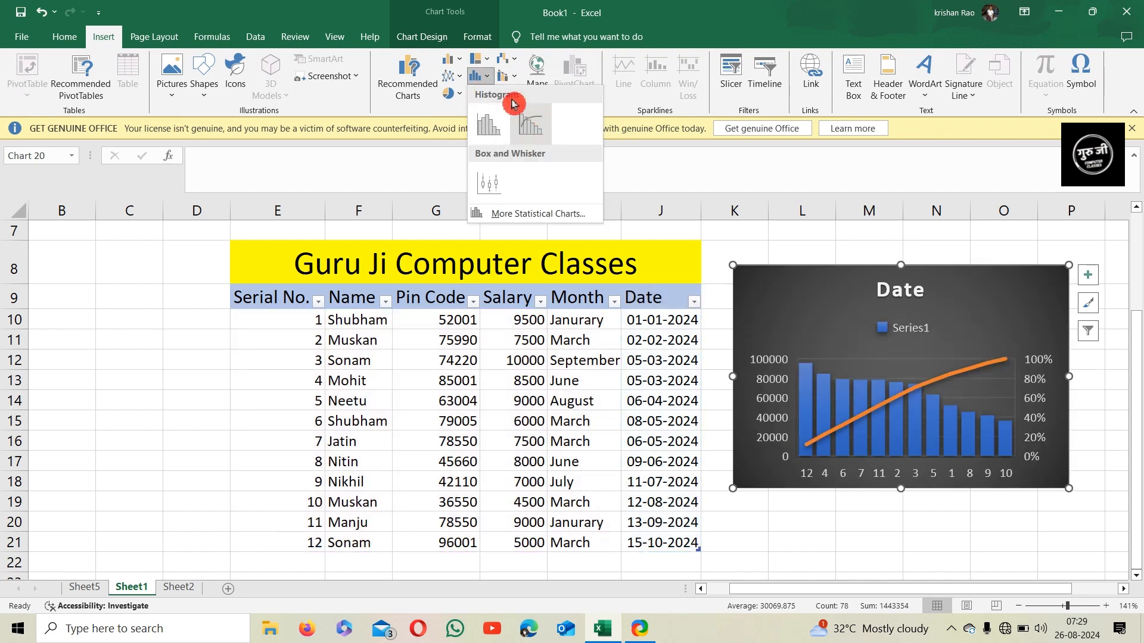
{"action": "left_click", "coordinate": [489, 80]}
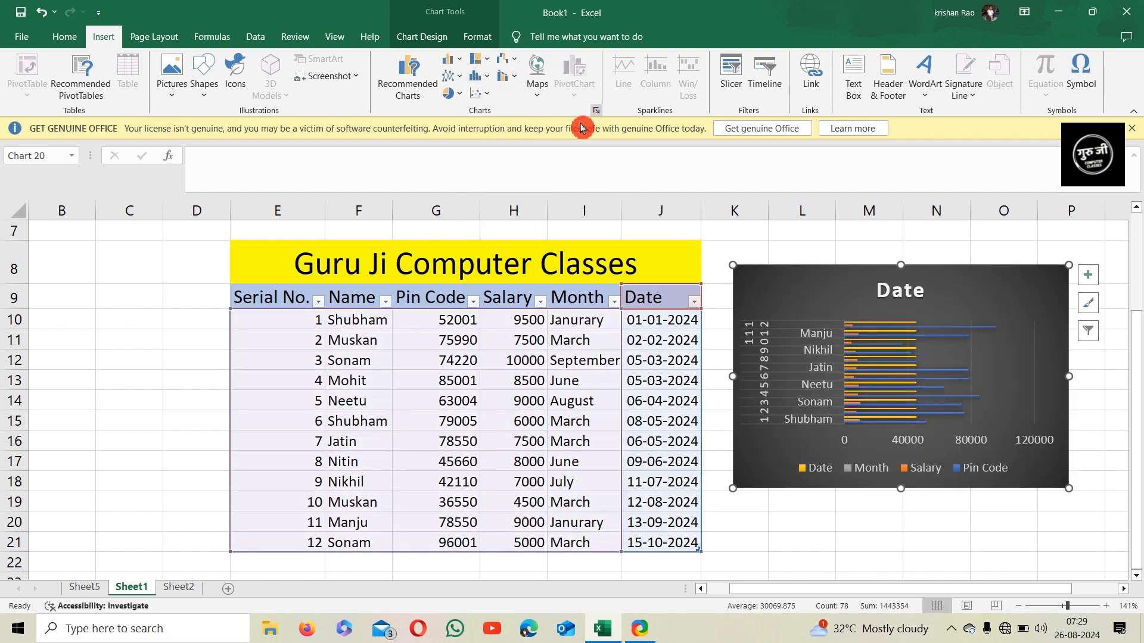
{"action": "left_click", "coordinate": [596, 110]}
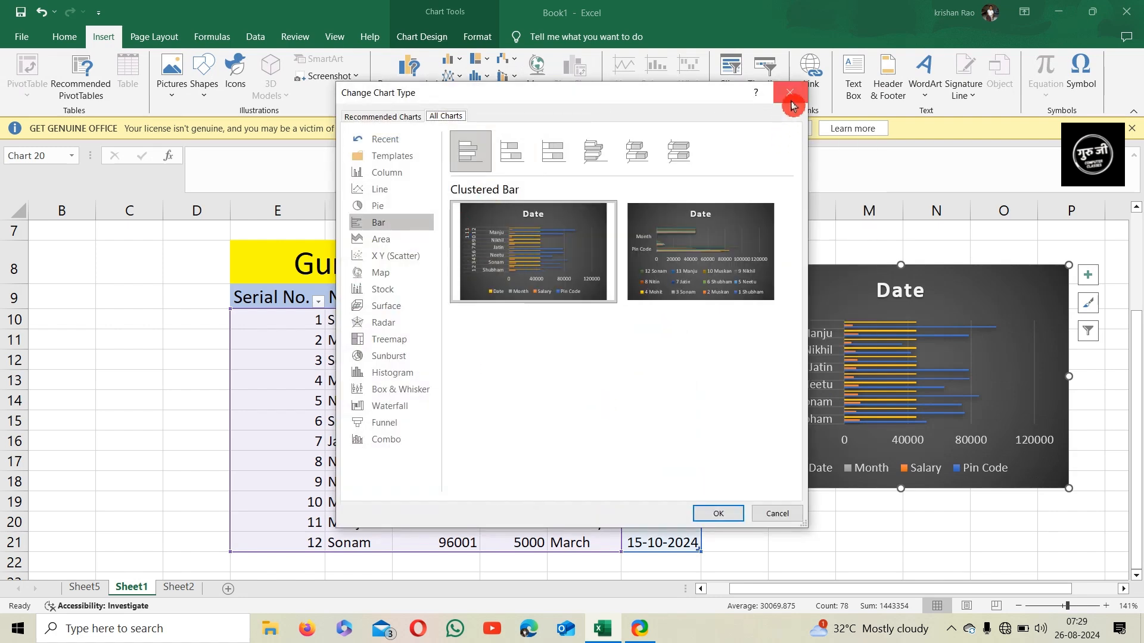
{"action": "left_click", "coordinate": [791, 93]}
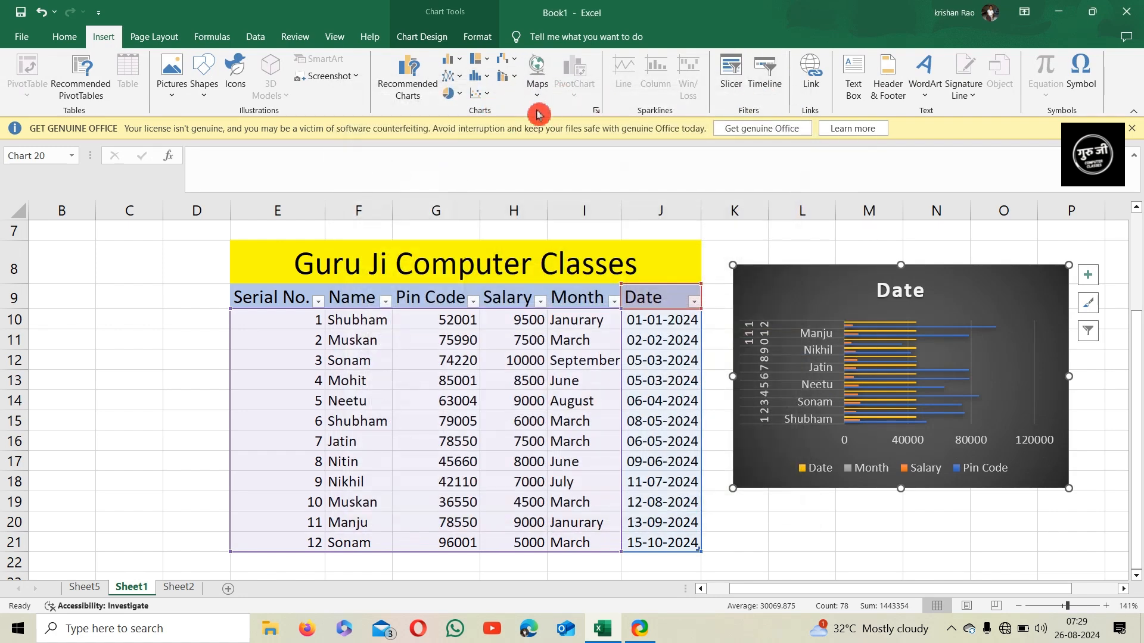
{"action": "left_click", "coordinate": [537, 87]}
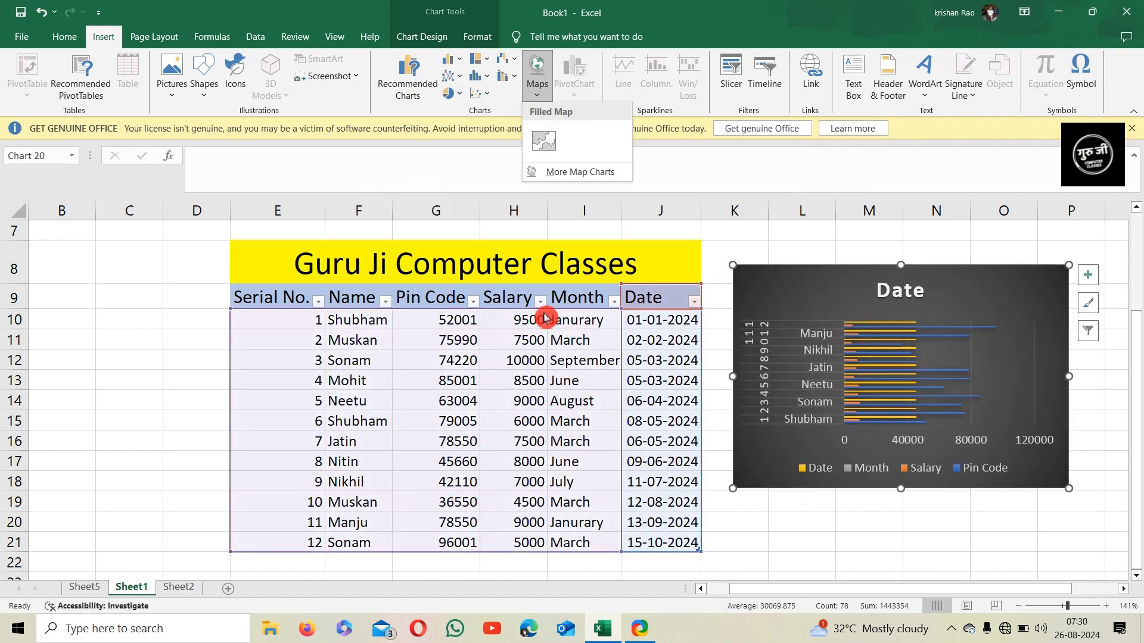
{"action": "left_click", "coordinate": [563, 171]}
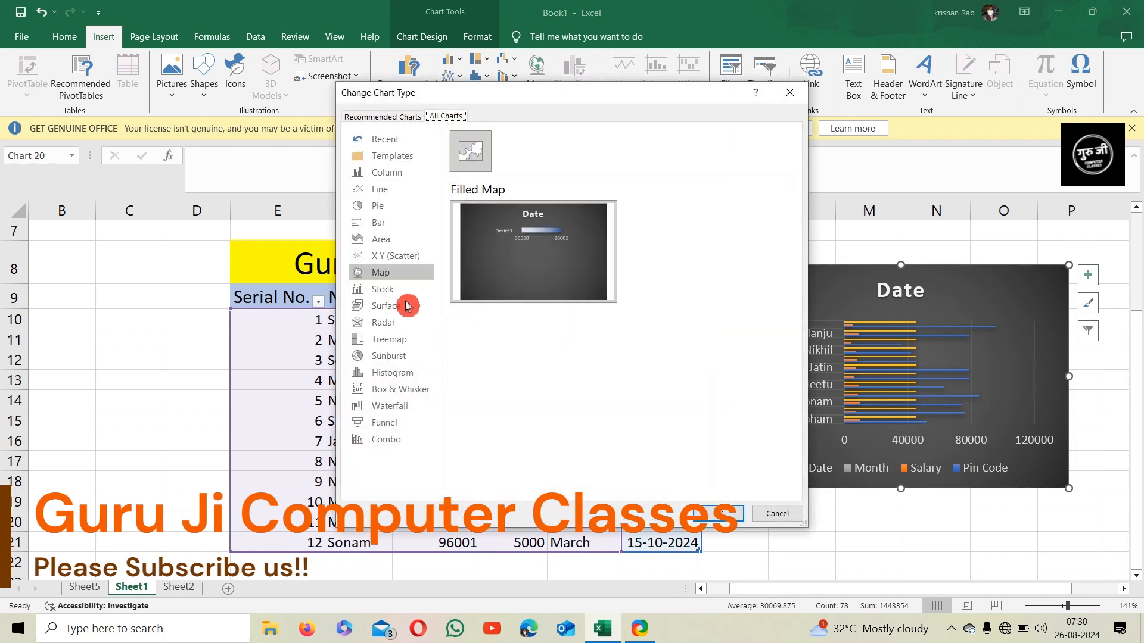
{"action": "mouse_move", "coordinate": [487, 256]}
{"action": "left_click", "coordinate": [777, 513]}
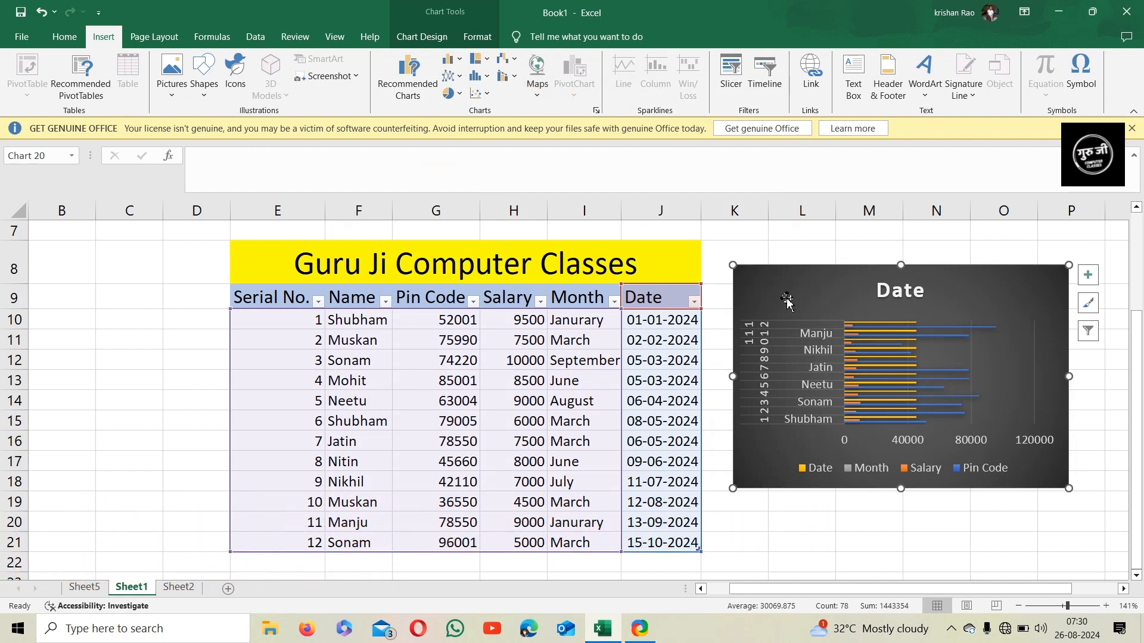
Create a PivotChart from the range E10:J20, placed at cell K8 on the existing worksheet
{"action": "left_click", "coordinate": [728, 245]}
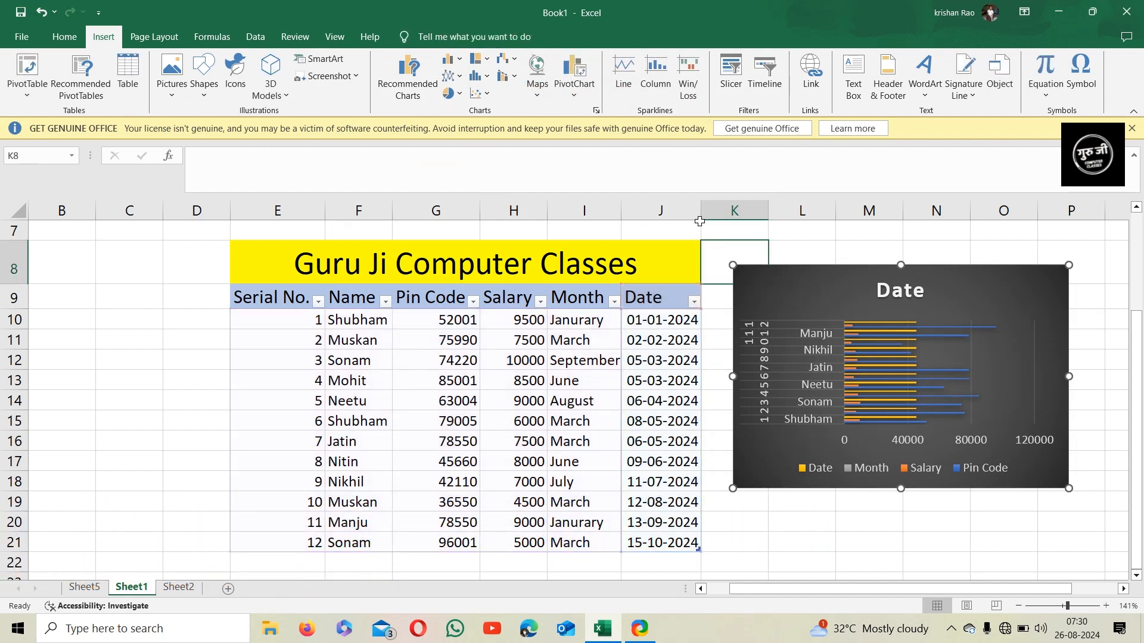
{"action": "left_click", "coordinate": [587, 100]}
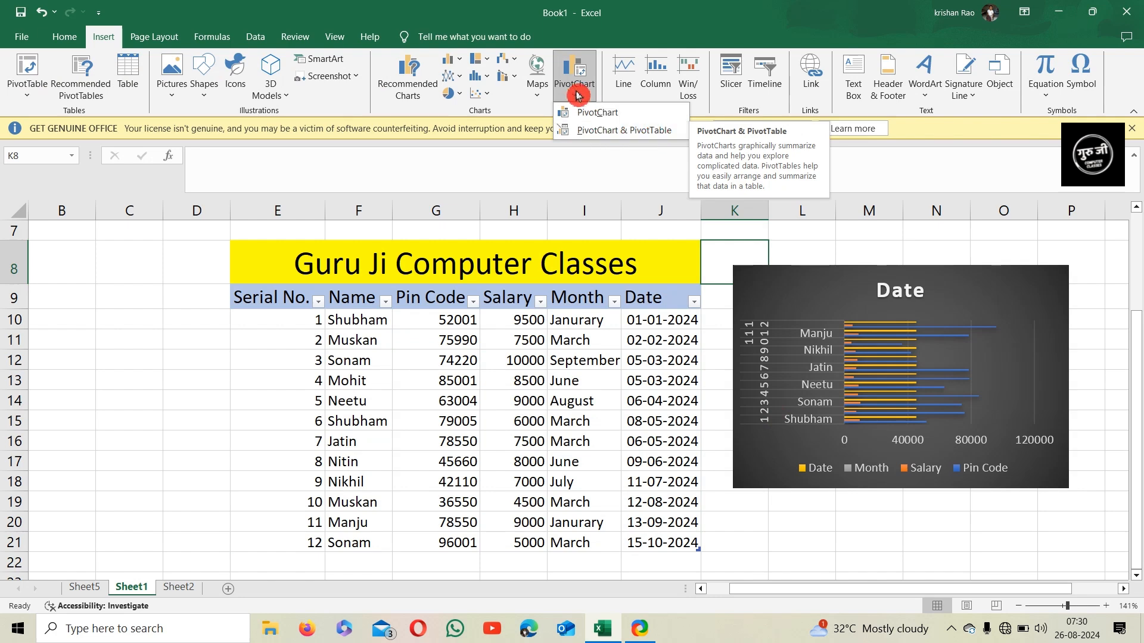
{"action": "left_click", "coordinate": [587, 113]}
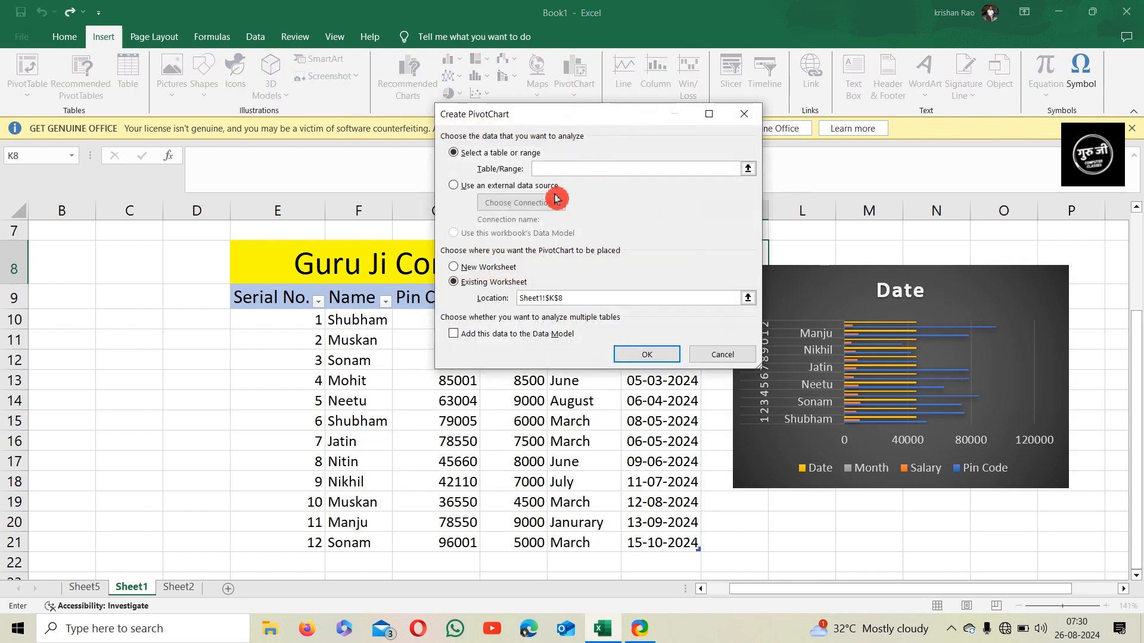
{"action": "left_click_drag", "start_coordinate": [293, 322], "coordinate": [638, 531]}
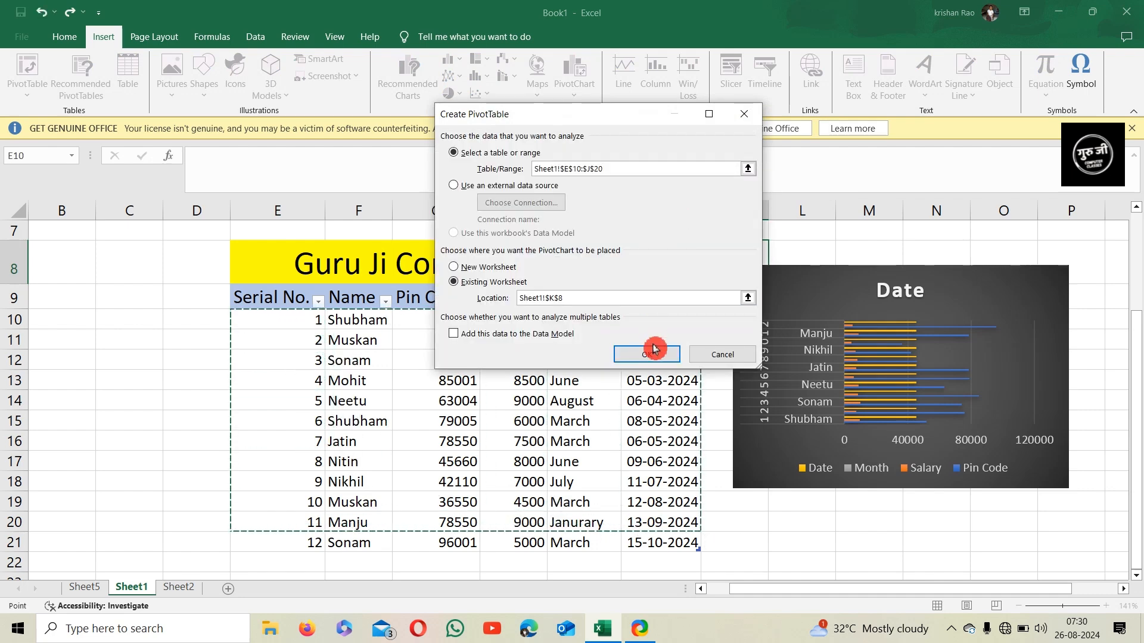
{"action": "left_click", "coordinate": [655, 355]}
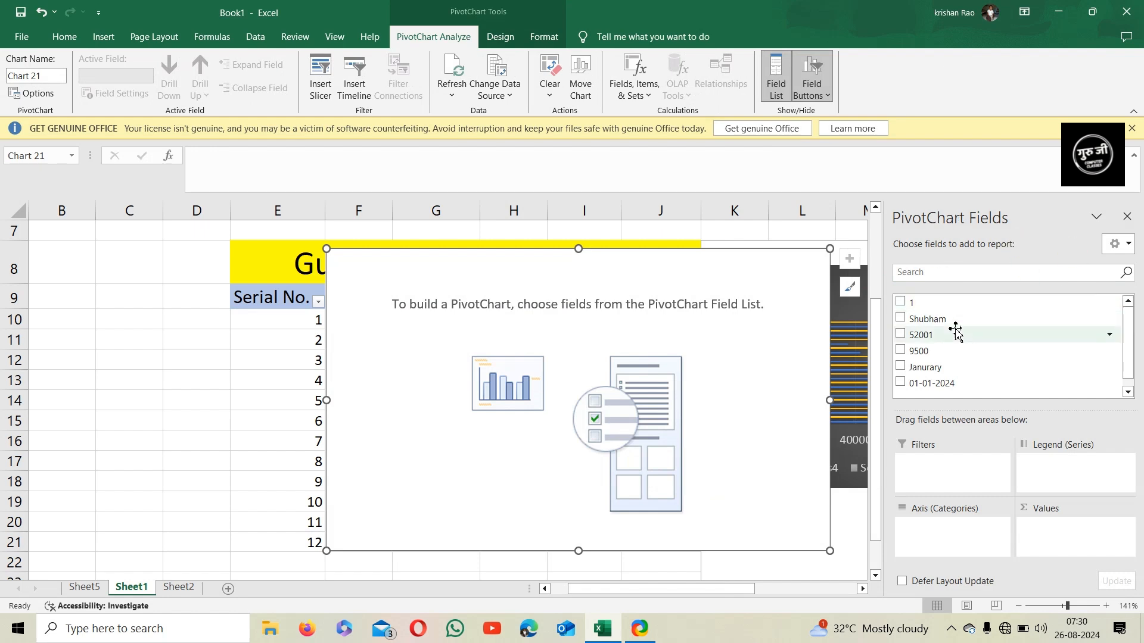
Add the Shubham, 52001, 01-01-2024, Janurary and 9500 fields to the PivotChart
{"action": "left_click", "coordinate": [911, 320]}
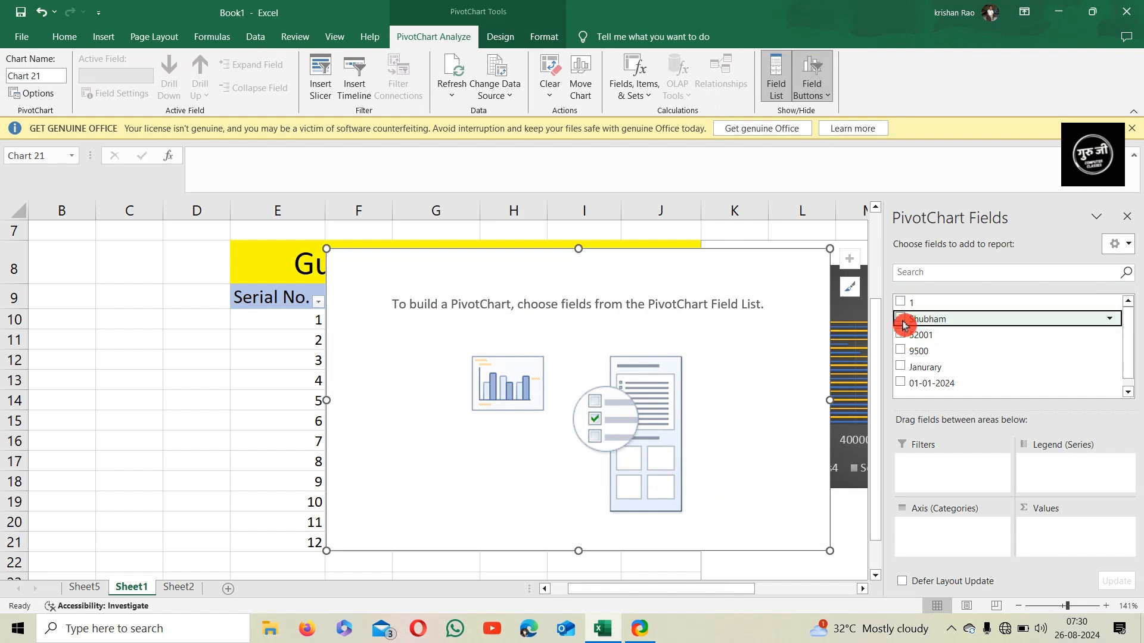
{"action": "left_click", "coordinate": [901, 319]}
{"action": "left_click", "coordinate": [900, 335]}
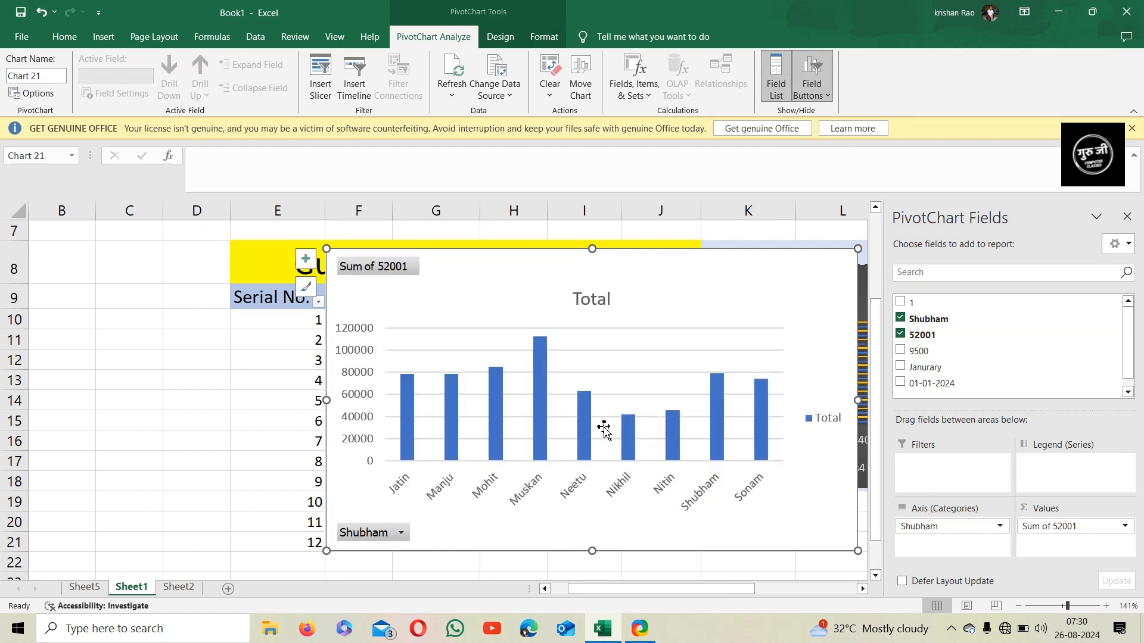
{"action": "left_click", "coordinate": [900, 382]}
{"action": "left_click", "coordinate": [901, 366]}
{"action": "left_click", "coordinate": [900, 351]}
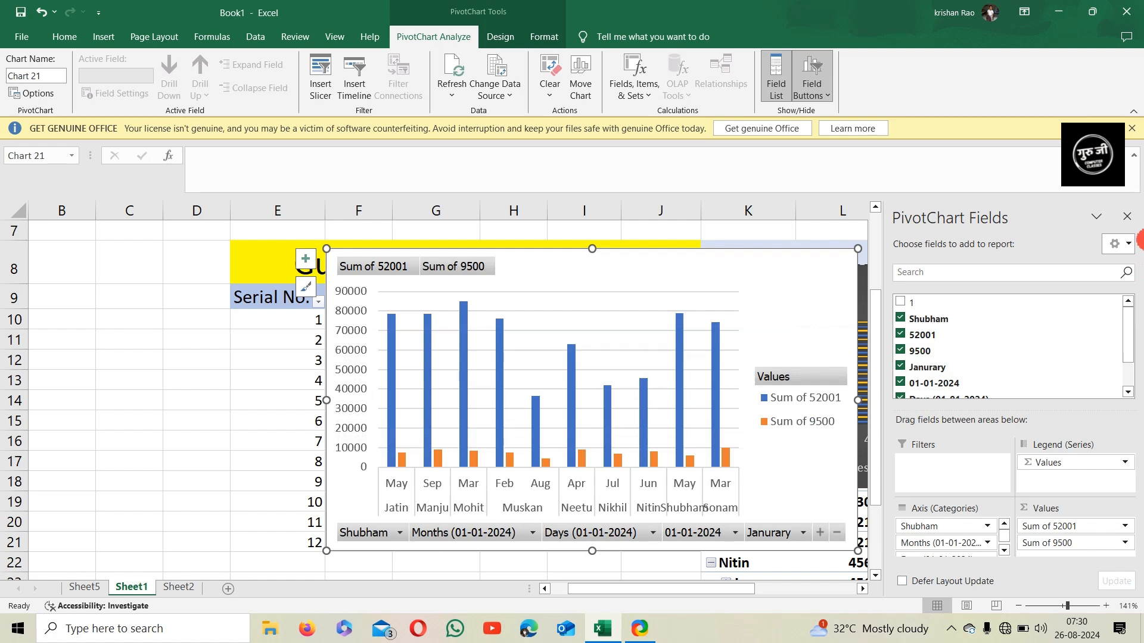
Close the PivotChart field list and delete the PivotChart, keeping its PivotTable
{"action": "left_click", "coordinate": [1133, 219]}
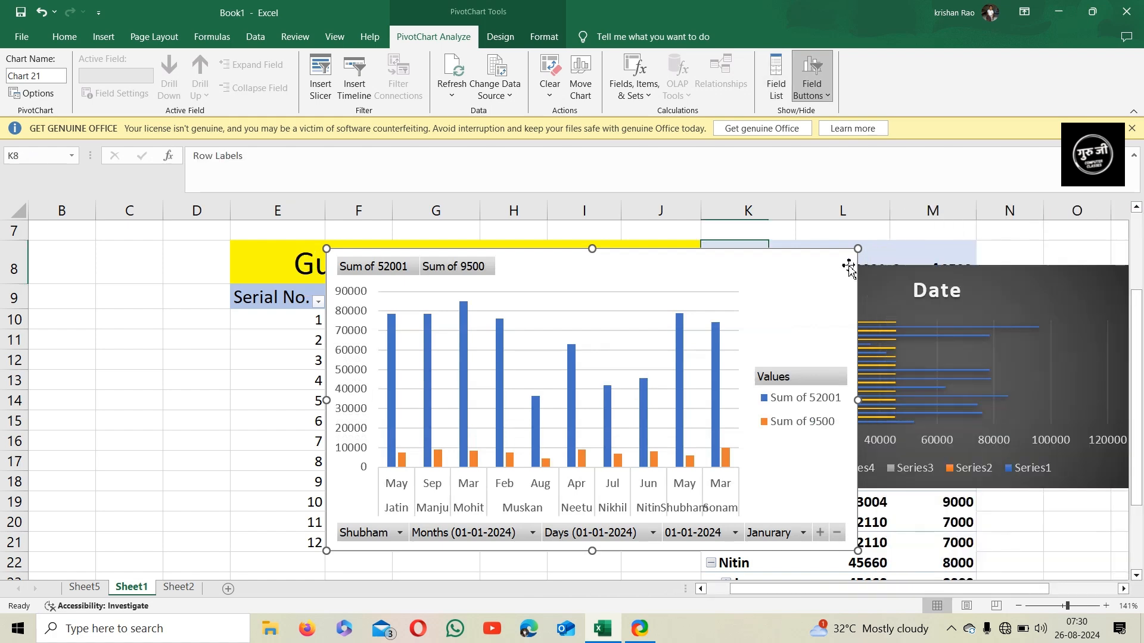
{"action": "key", "text": "Delete"}
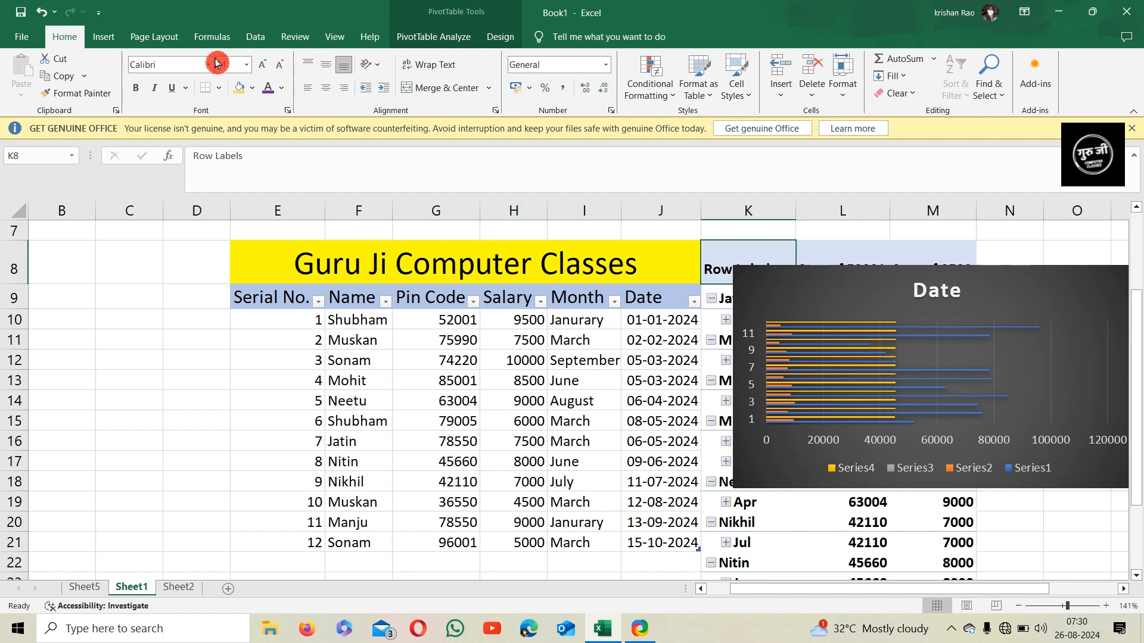
{"action": "left_click", "coordinate": [104, 37]}
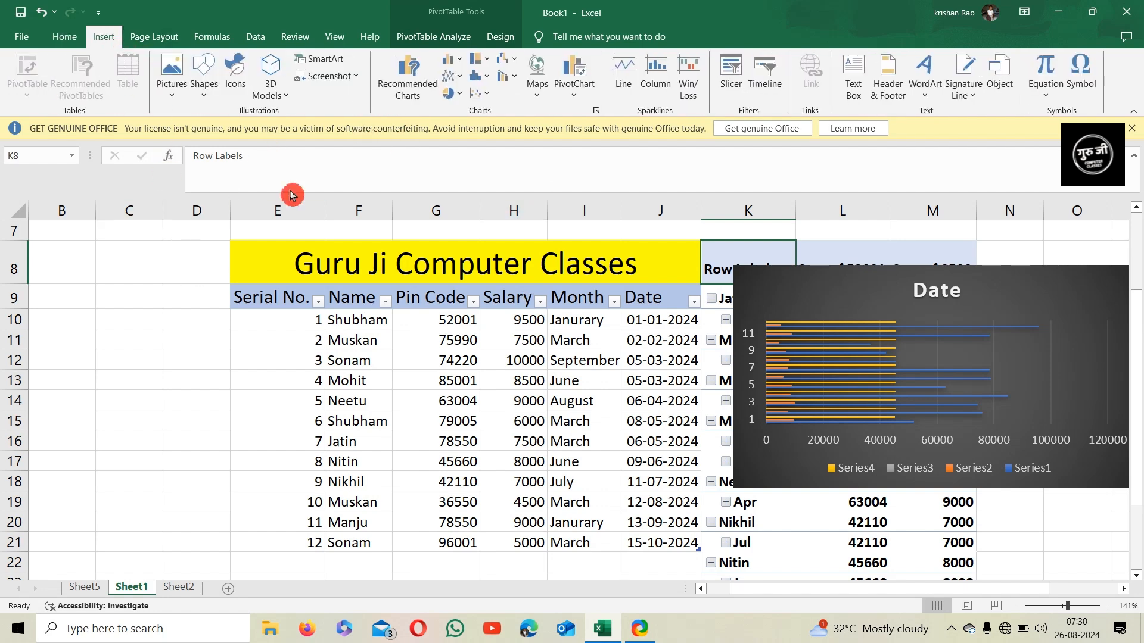